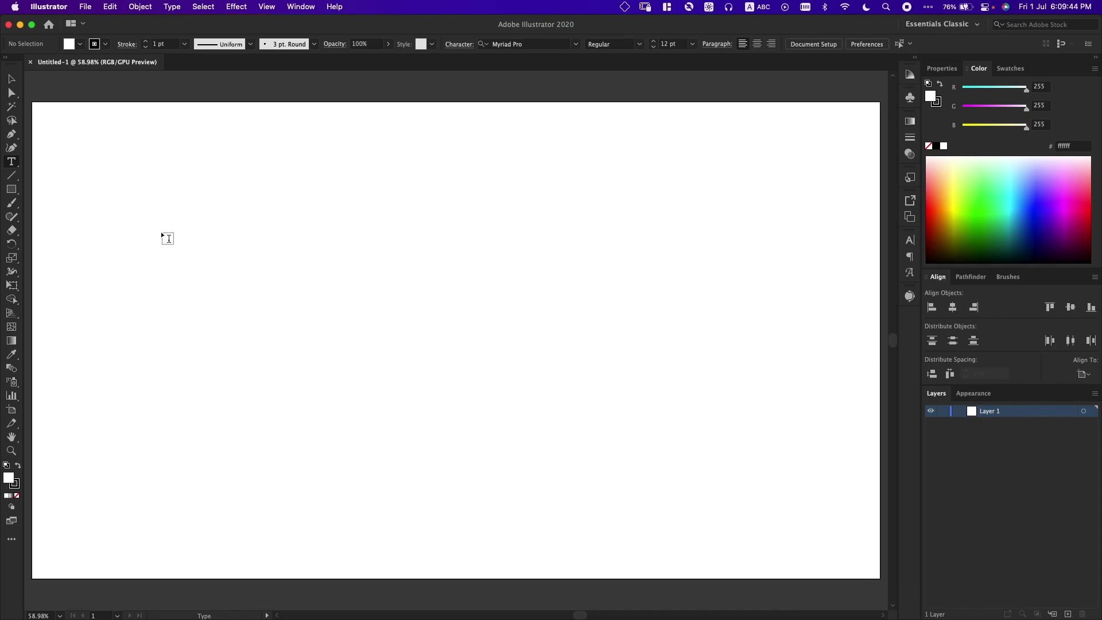
Step: Place a point text object on the artboard and set its font to Minecraft Ten
{"action": "left_click", "coordinate": [514, 275]}
{"action": "left_click", "coordinate": [459, 38]}
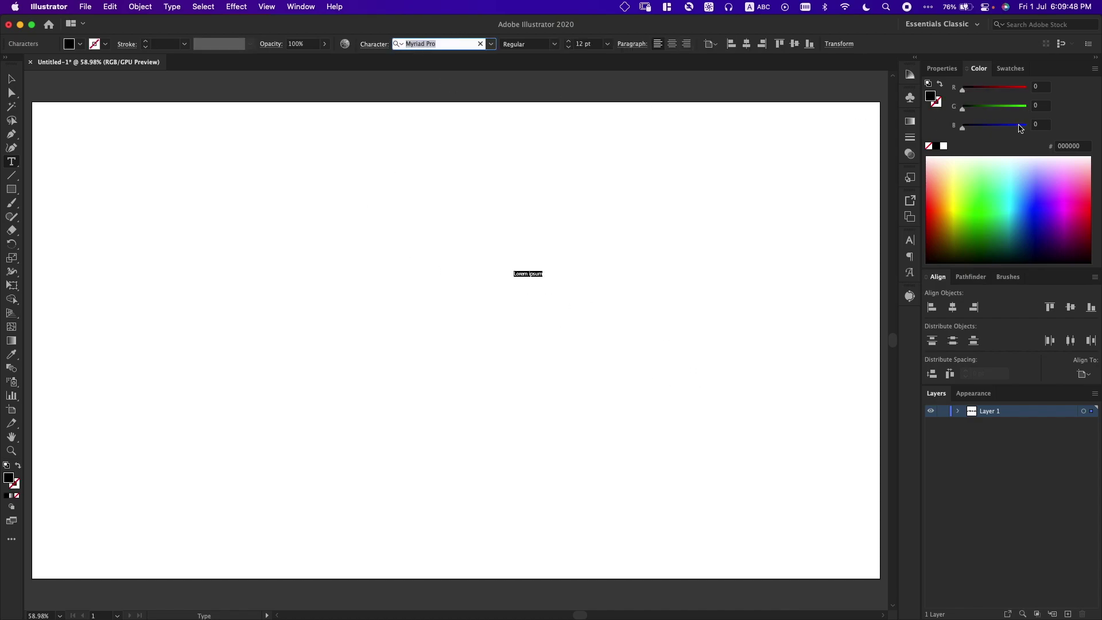
{"action": "type", "text": "minecr"}
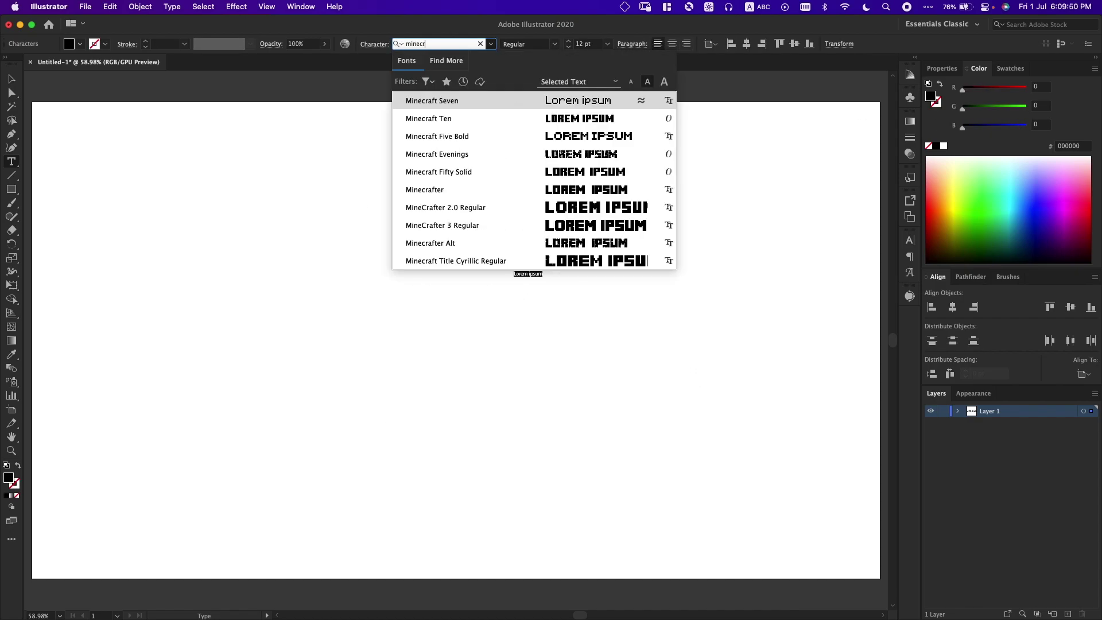
{"action": "key", "text": "Down"}
{"action": "key", "text": "Return"}
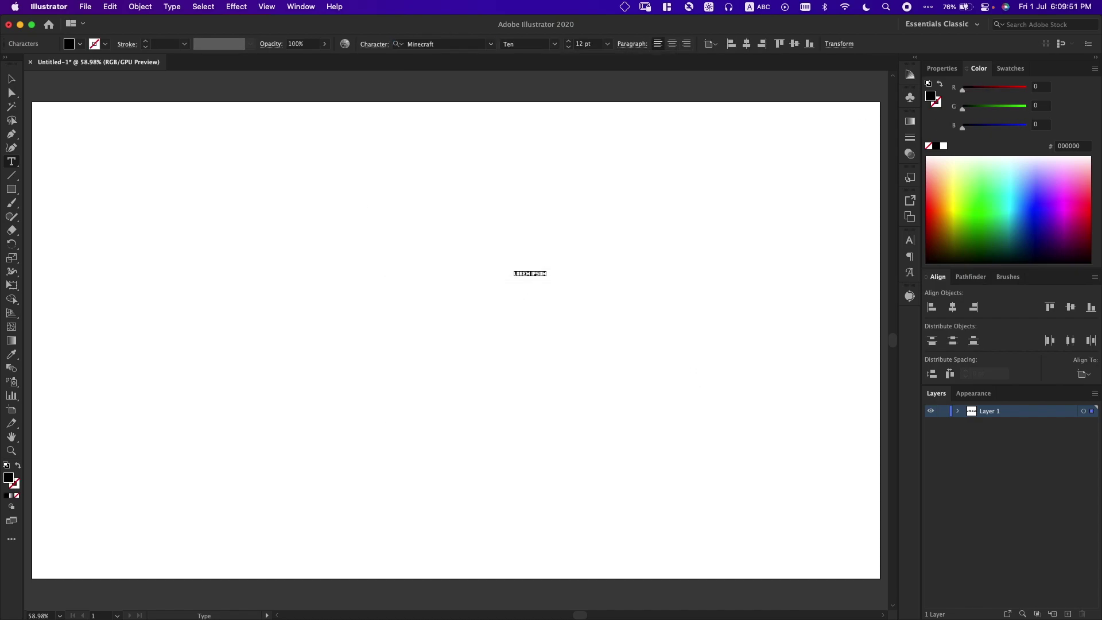
Step: Set the font size to 300 pt and replace the placeholder text with "ANYTHING"
{"action": "left_click", "coordinate": [586, 45]}
{"action": "type", "text": "300"}
{"action": "key", "text": "Return"}
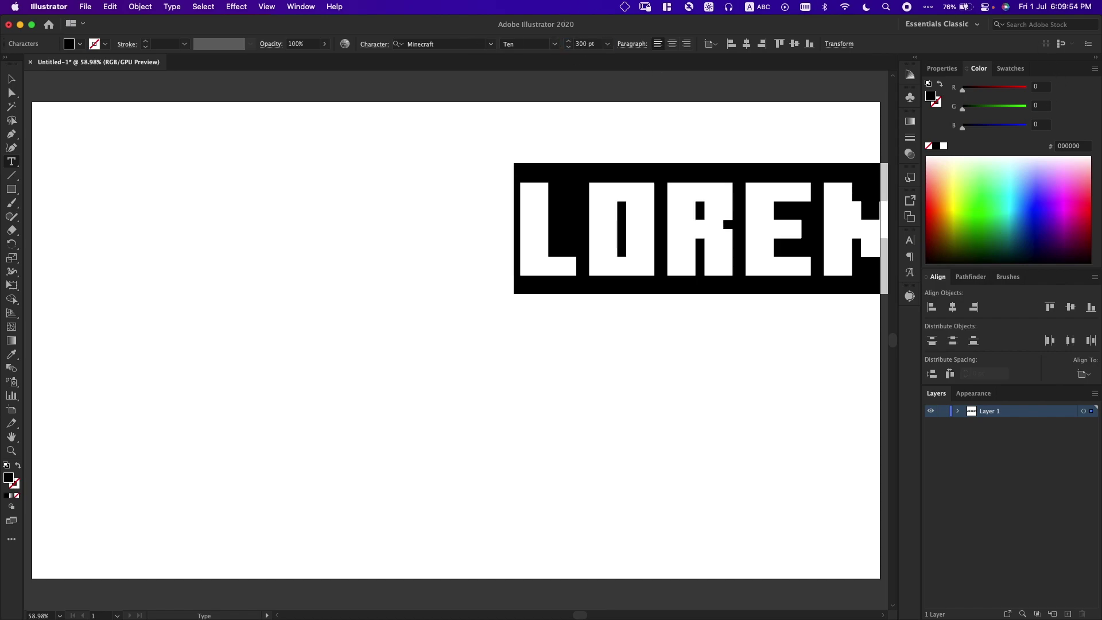
{"action": "type", "text": "ANYTHING"}
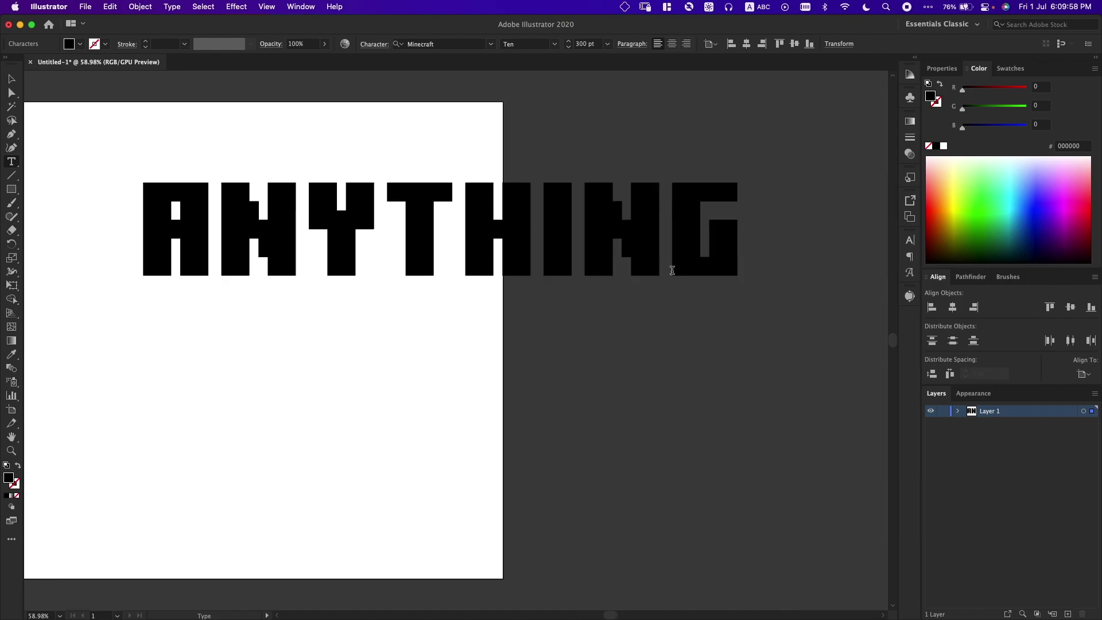
{"action": "key", "text": "Escape"}
Step: Center the ANYTHING text horizontally and vertically on the artboard
{"action": "left_click", "coordinate": [953, 309]}
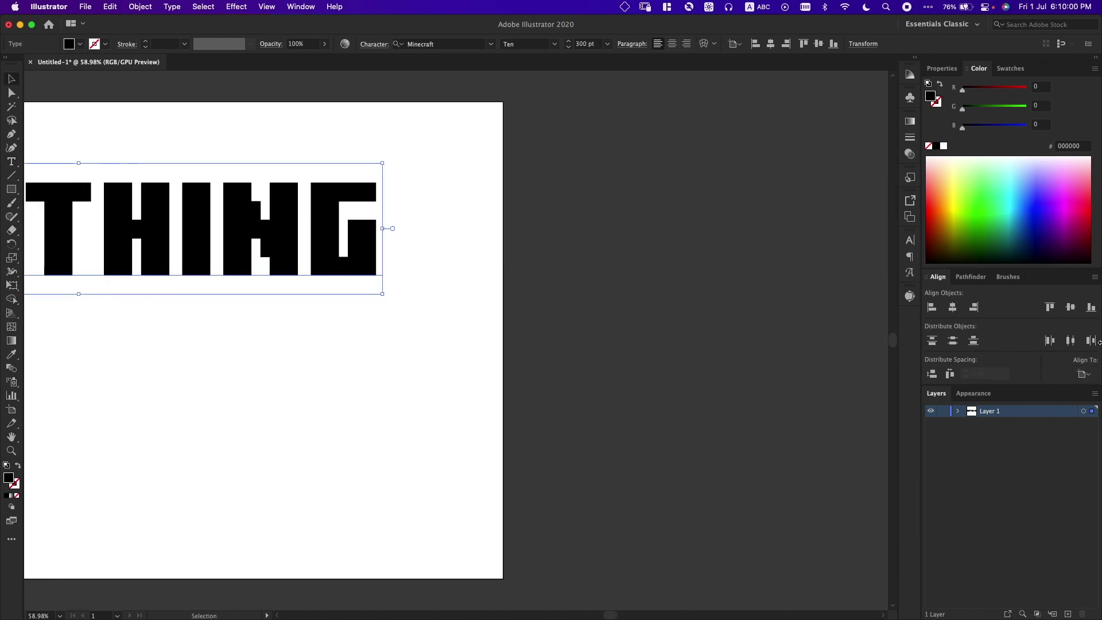
{"action": "left_click", "coordinate": [1071, 308]}
{"action": "key", "text": "super+0"}
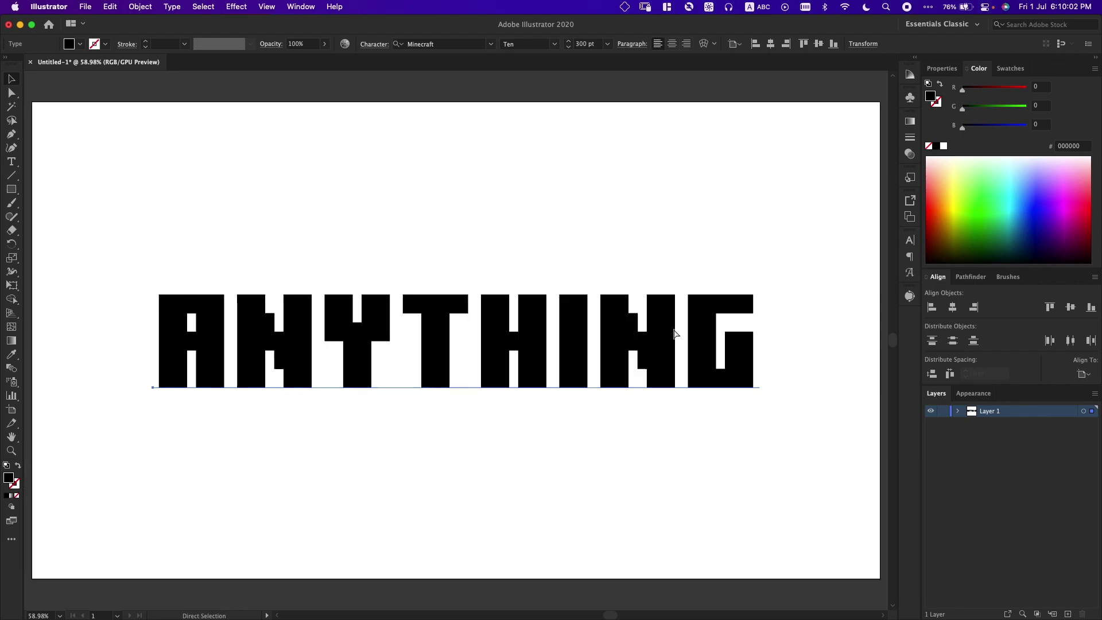
Step: Set the tracking of the ANYTHING text to -30
{"action": "left_click", "coordinate": [376, 44]}
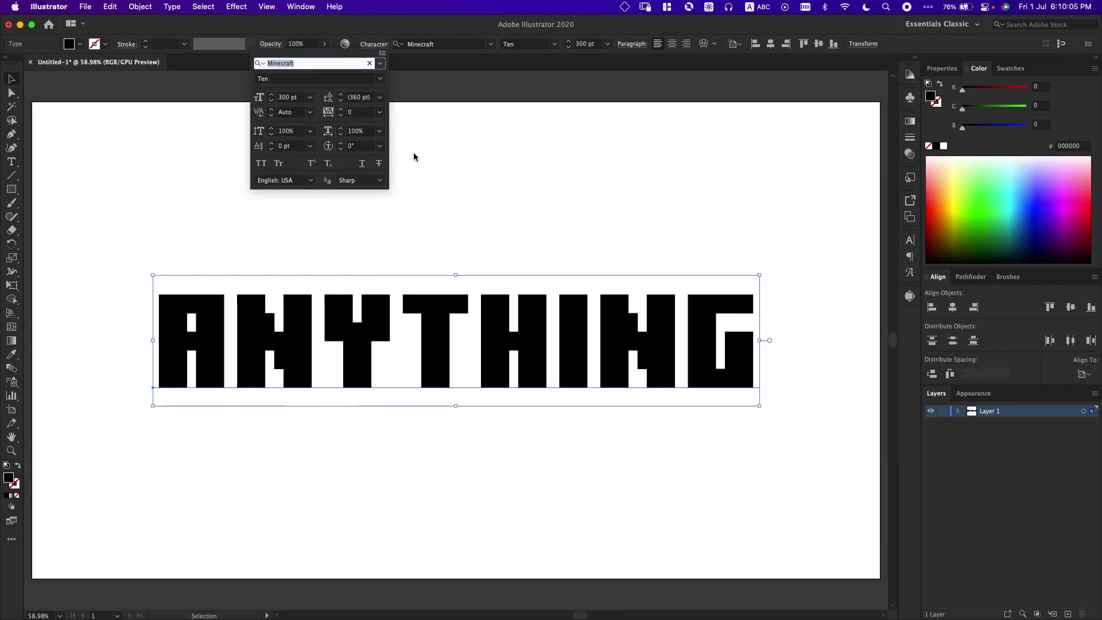
{"action": "left_click", "coordinate": [360, 112]}
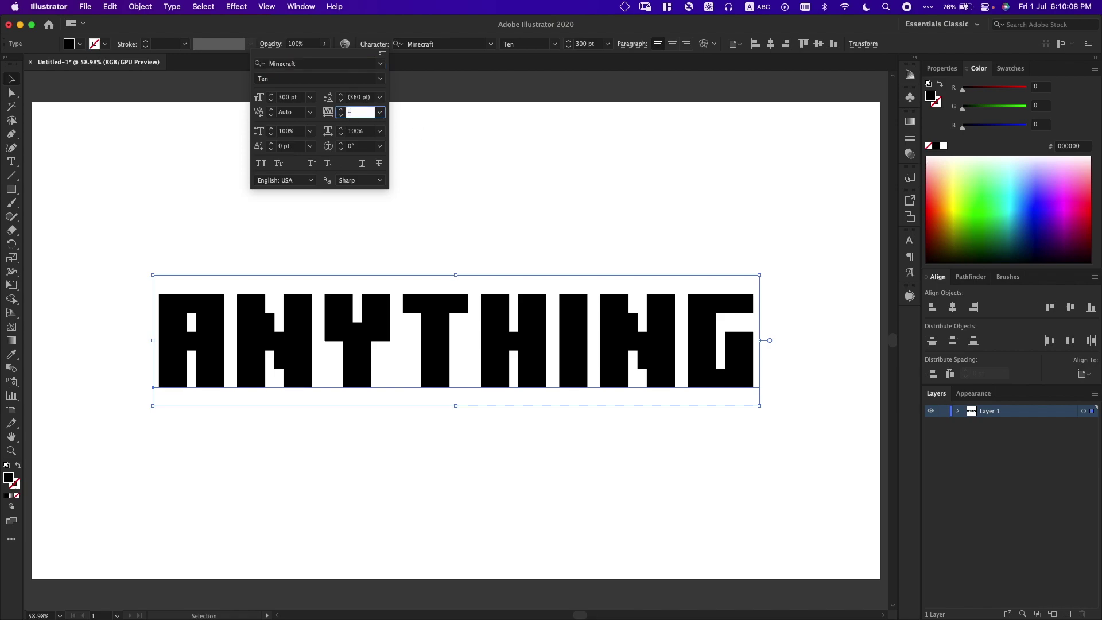
{"action": "type", "text": "-30"}
{"action": "key", "text": "Return"}
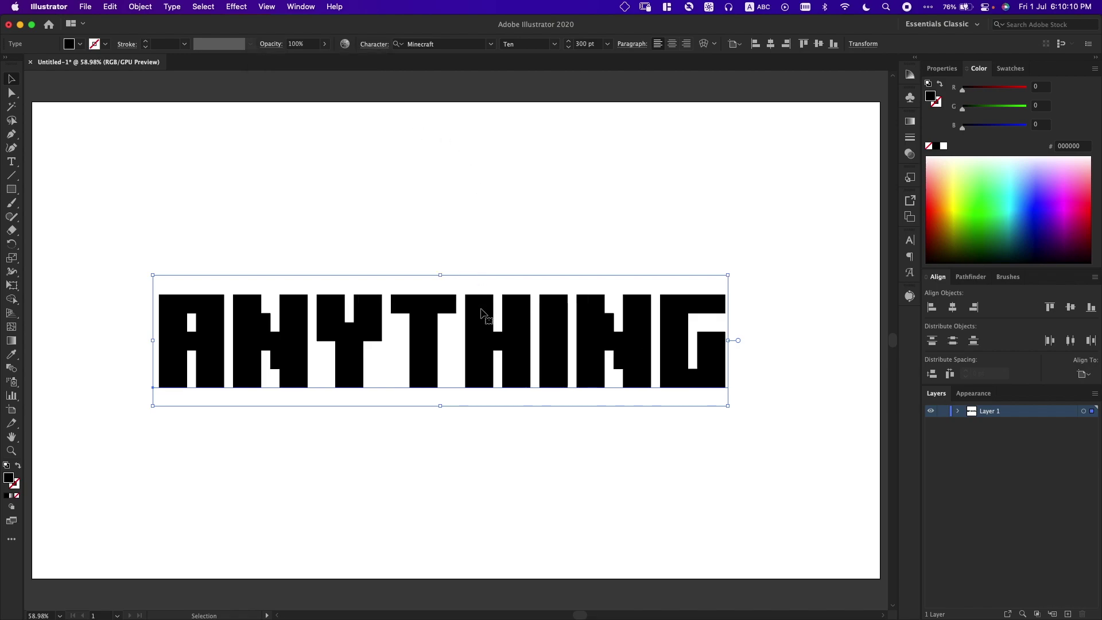
Step: Center-align the text's paragraph and center the text horizontally on the artboard again
{"action": "scroll", "coordinate": [486, 316], "scroll_direction": "up", "scroll_amount": 5}
{"action": "scroll", "coordinate": [487, 363], "scroll_direction": "down", "scroll_amount": 5}
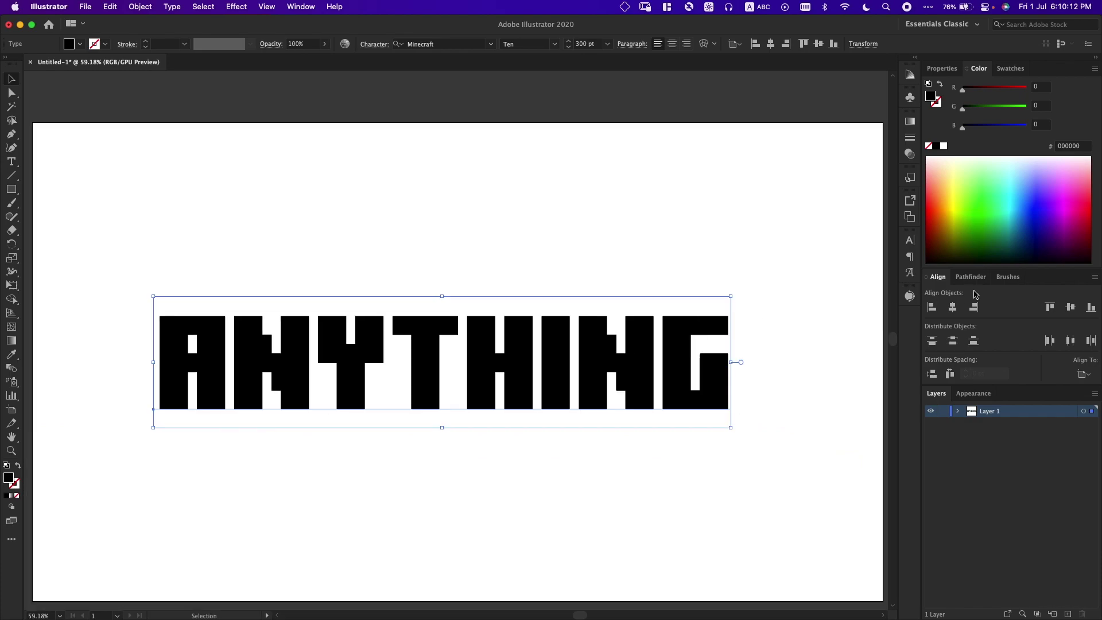
{"action": "left_click", "coordinate": [950, 309]}
{"action": "scroll", "coordinate": [660, 328], "scroll_direction": "up", "scroll_amount": 3}
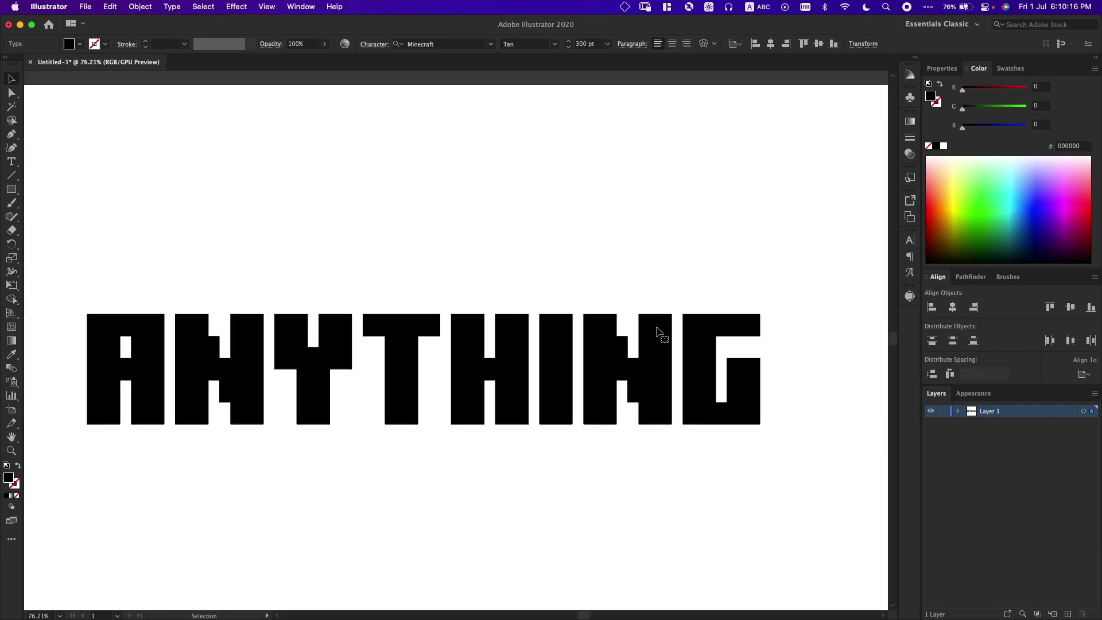
{"action": "scroll", "coordinate": [660, 332], "scroll_direction": "down", "scroll_amount": 2}
{"action": "left_click", "coordinate": [675, 44]}
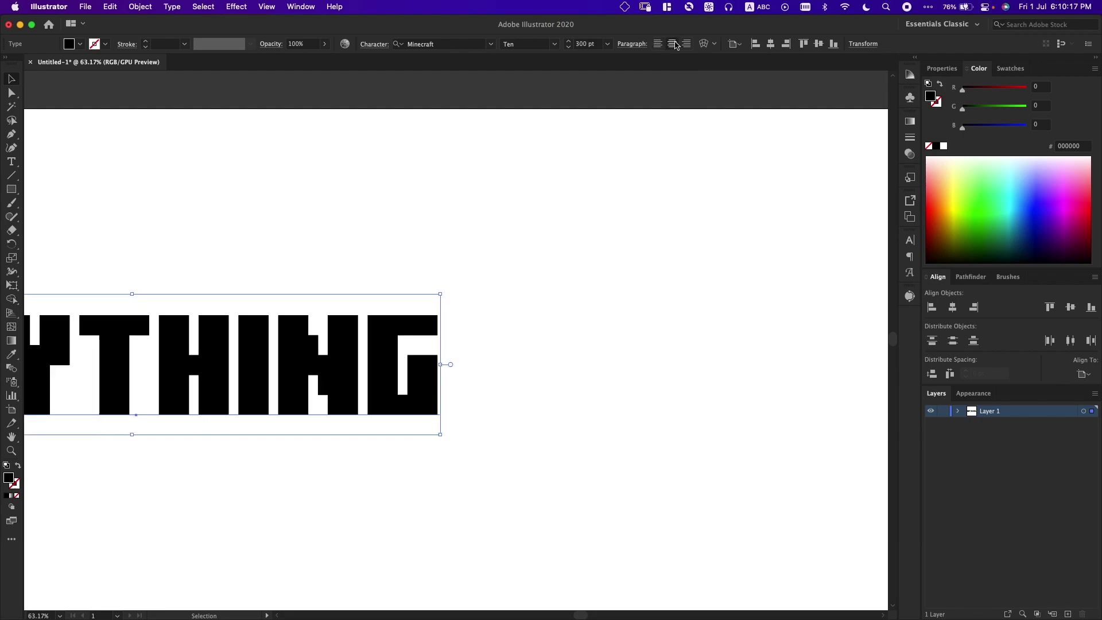
{"action": "left_click", "coordinate": [953, 307]}
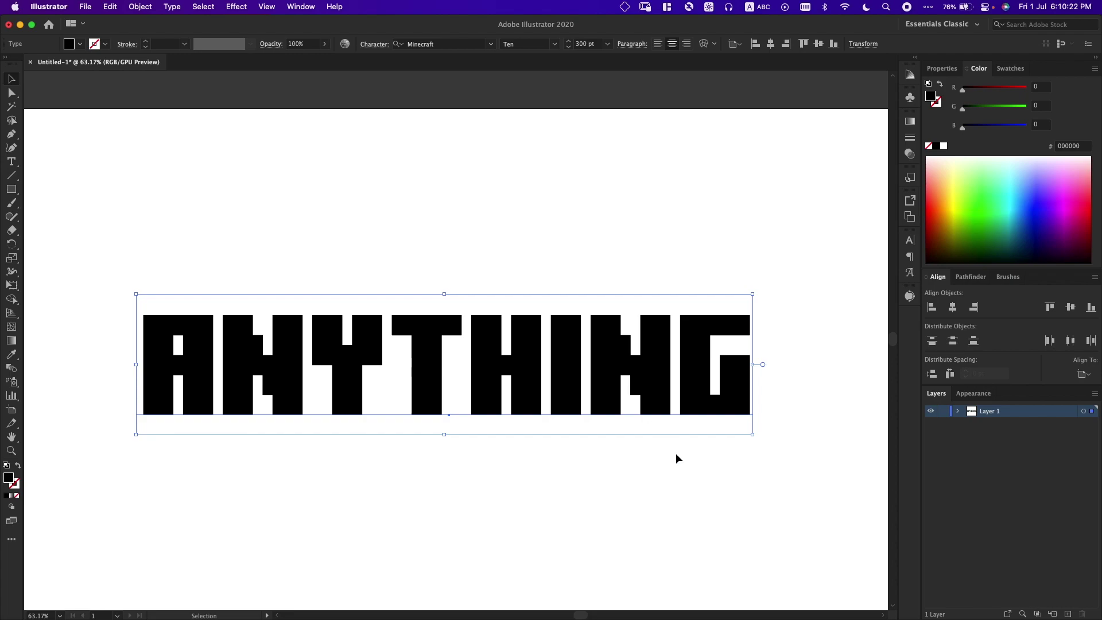
Step: Start a 3D Extrude & Bevel effect on the text and set the X, Y and Z rotation angles to 0°
{"action": "scroll", "coordinate": [676, 454], "scroll_direction": "down", "scroll_amount": 3}
{"action": "scroll", "coordinate": [677, 454], "scroll_direction": "up", "scroll_amount": 2}
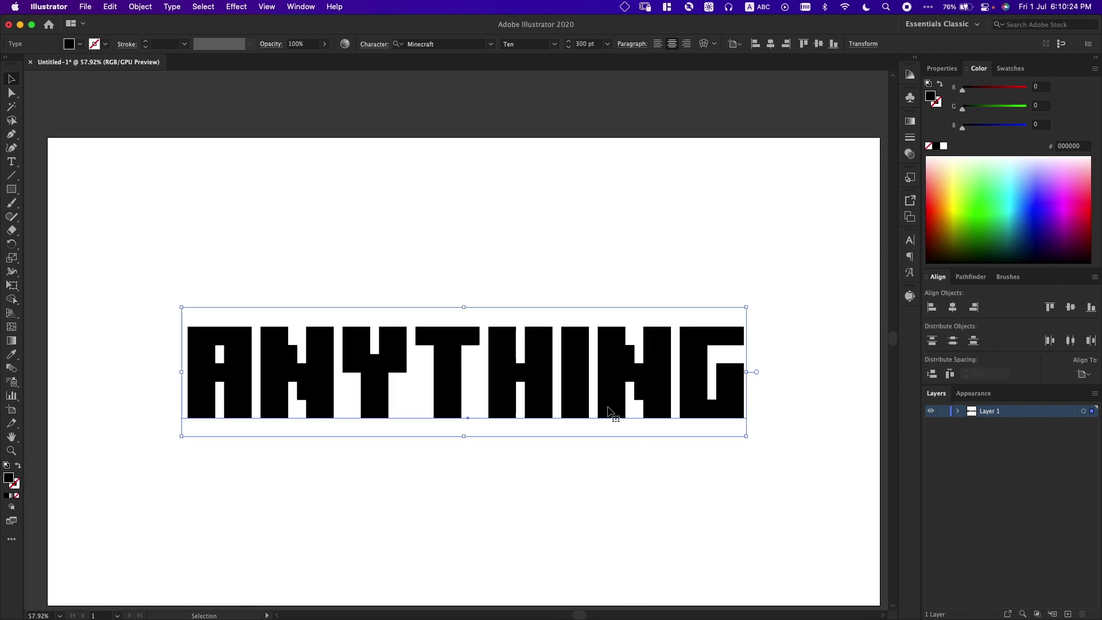
{"action": "scroll", "coordinate": [606, 409], "scroll_direction": "up", "scroll_amount": 2}
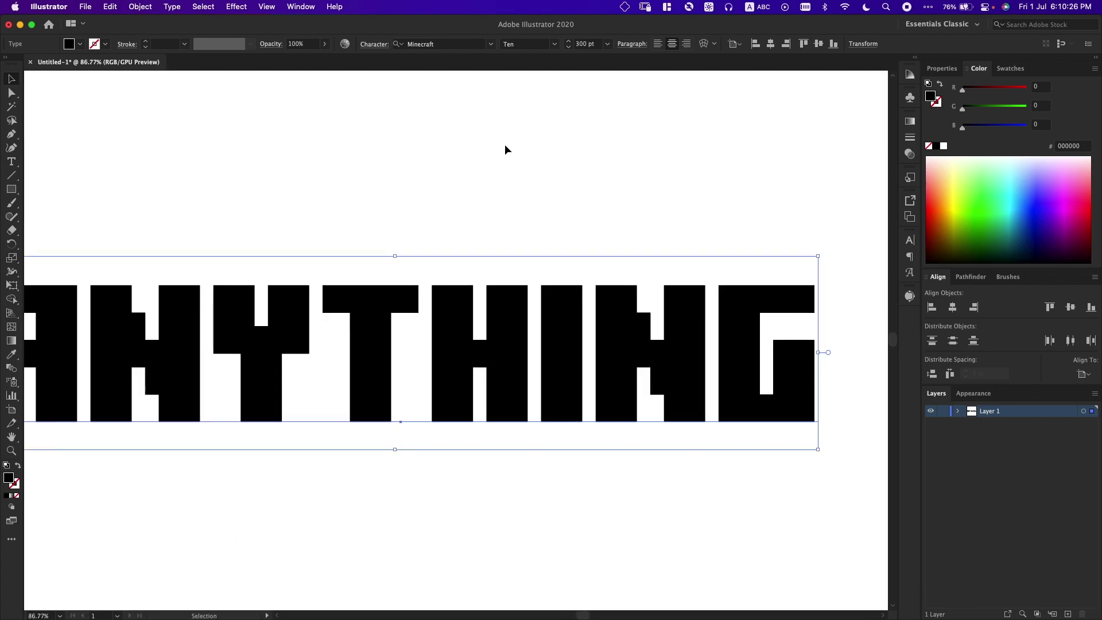
{"action": "left_click", "coordinate": [236, 7]}
{"action": "mouse_move", "coordinate": [274, 87]}
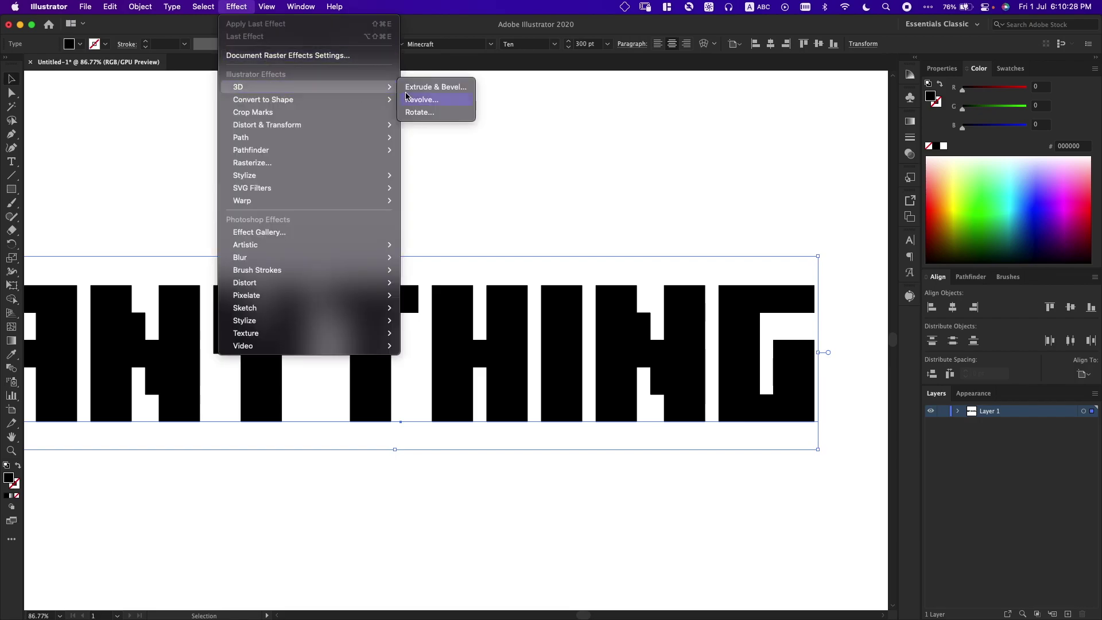
{"action": "left_click", "coordinate": [418, 89]}
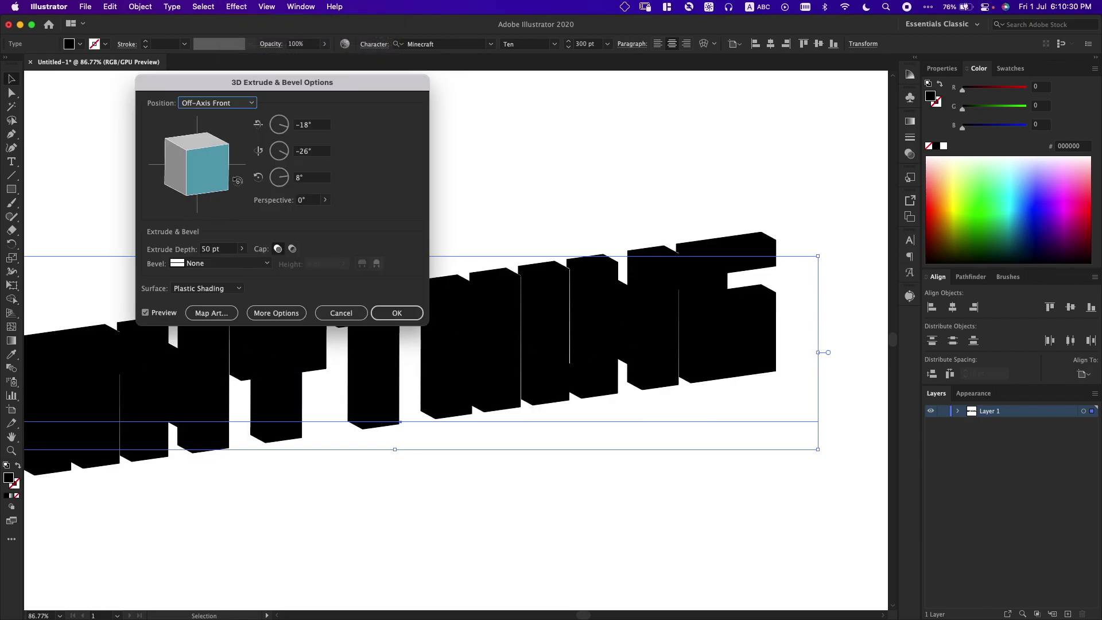
{"action": "type", "text": "0"}
{"action": "key", "text": "Tab"}
{"action": "type", "text": "0"}
{"action": "key", "text": "Tab"}
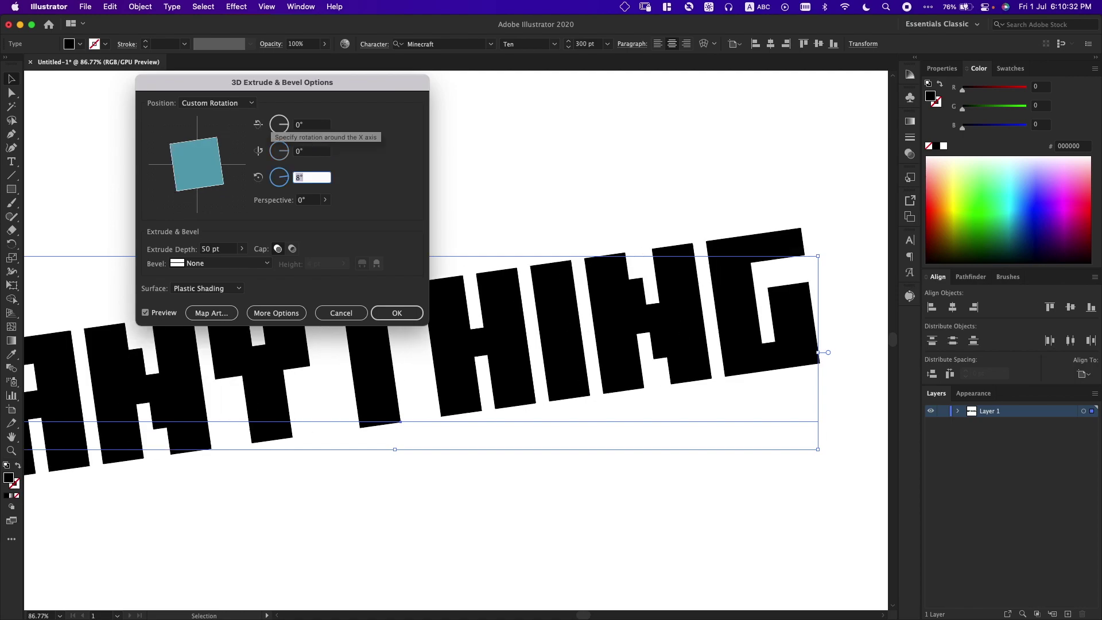
Step: Set the perspective and the X-axis rotation of the 3D effect to 35° each
{"action": "key", "text": "Tab"}
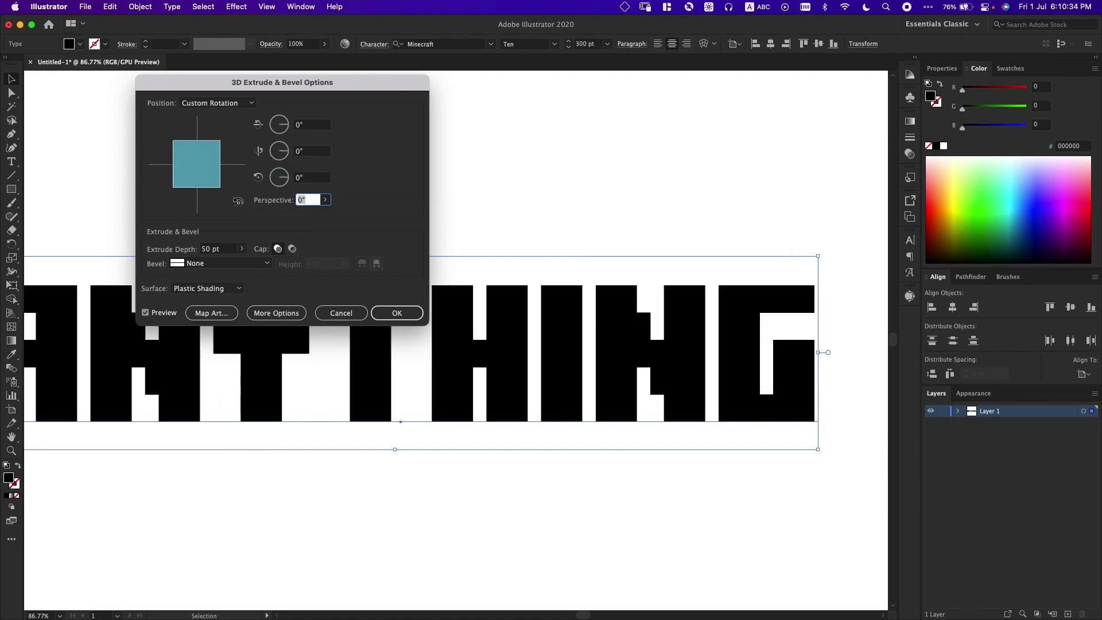
{"action": "type", "text": "35"}
{"action": "left_click", "coordinate": [320, 126]}
{"action": "type", "text": "35"}
{"action": "key", "text": "Tab"}
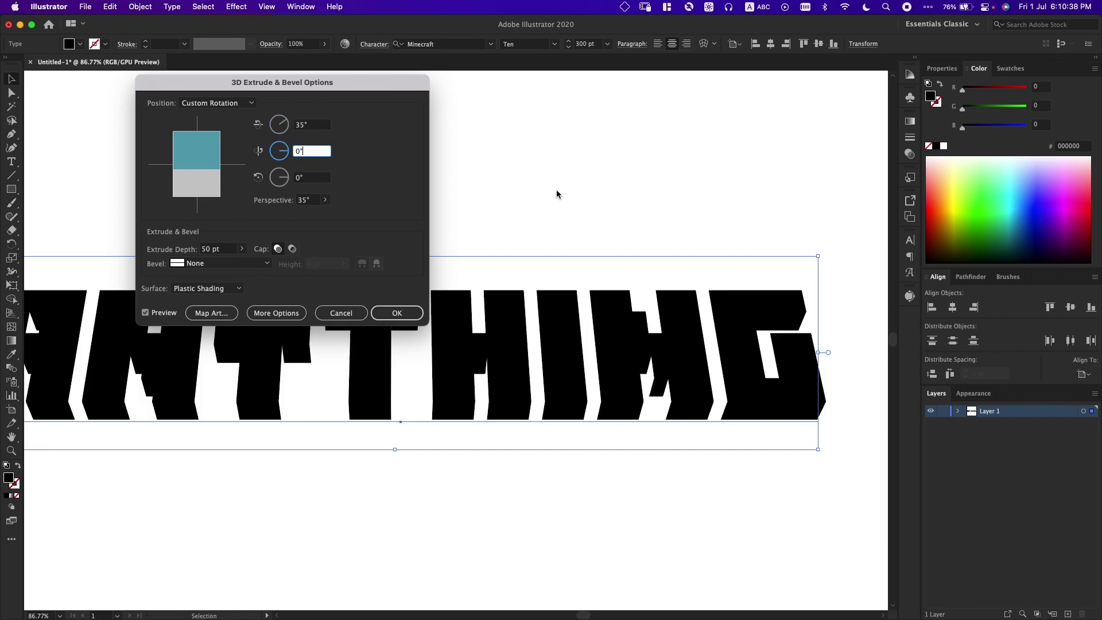
Step: Try an extrude depth of 130 pt for the 3D text
{"action": "left_click", "coordinate": [219, 250]}
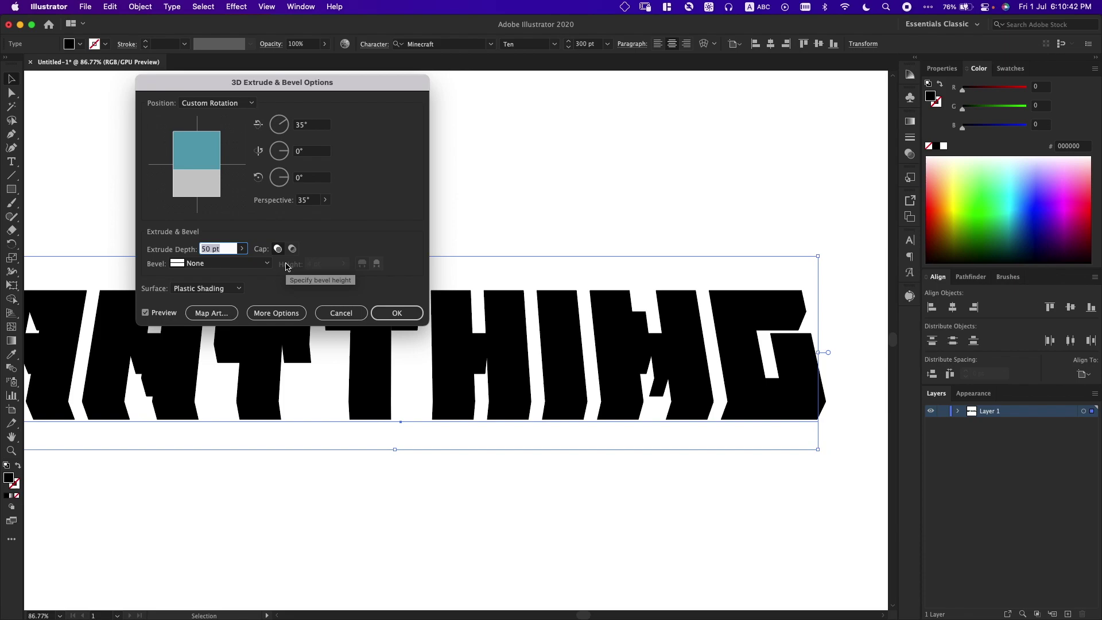
{"action": "type", "text": "130"}
{"action": "left_click", "coordinate": [315, 179]}
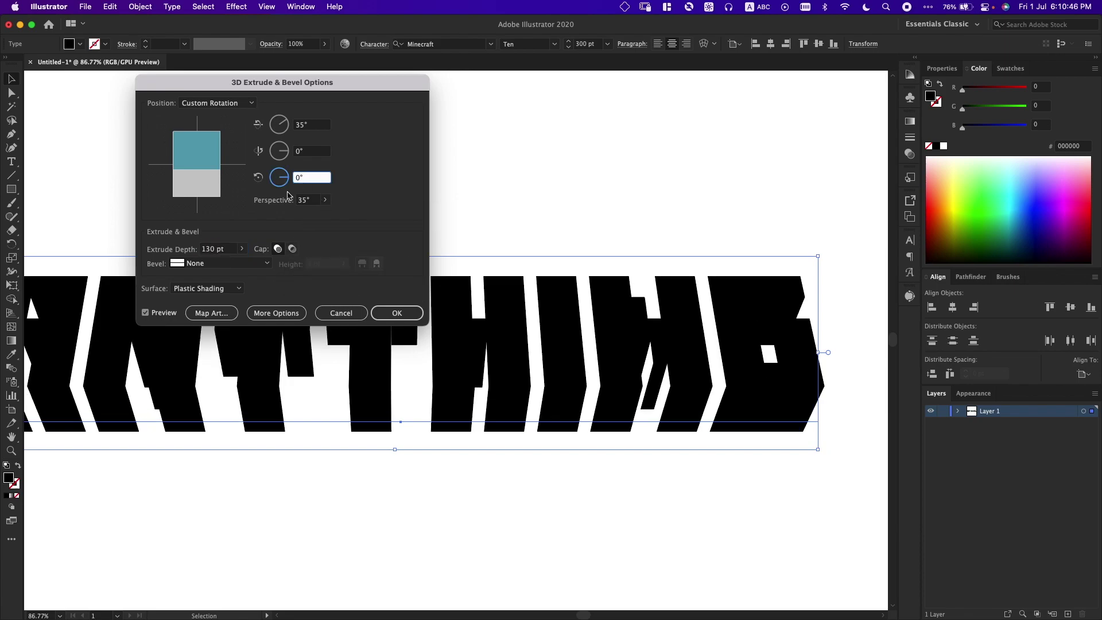
Step: Set the extrude depth to 115 pt and the Y-axis rotation to 0.0001°, and apply the 3D effect
{"action": "left_click", "coordinate": [229, 253]}
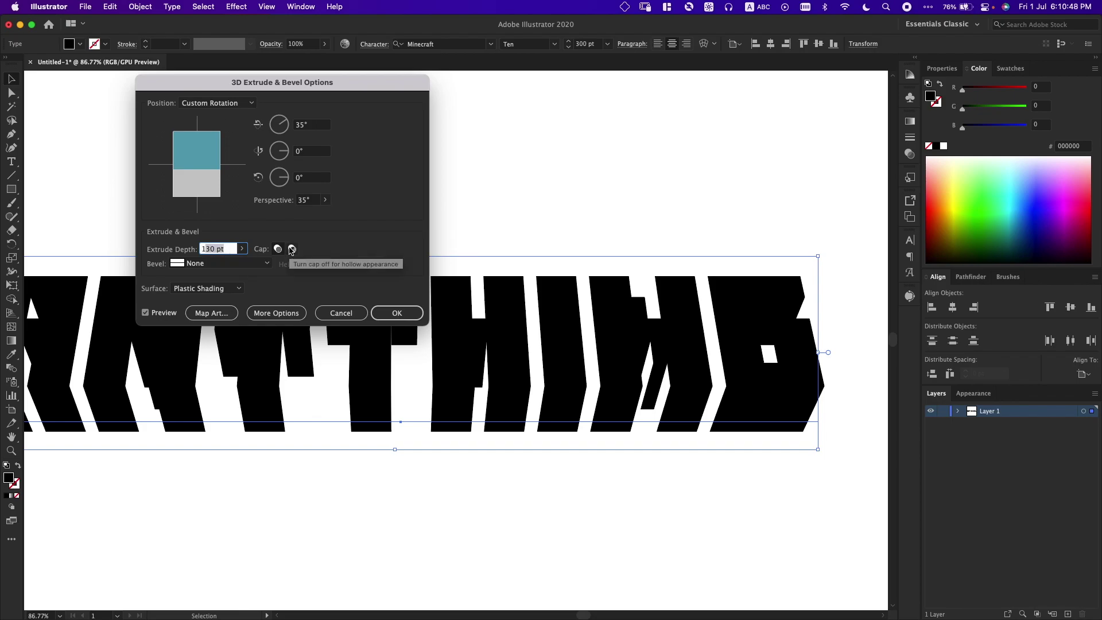
{"action": "type", "text": "115"}
{"action": "left_click", "coordinate": [309, 177]}
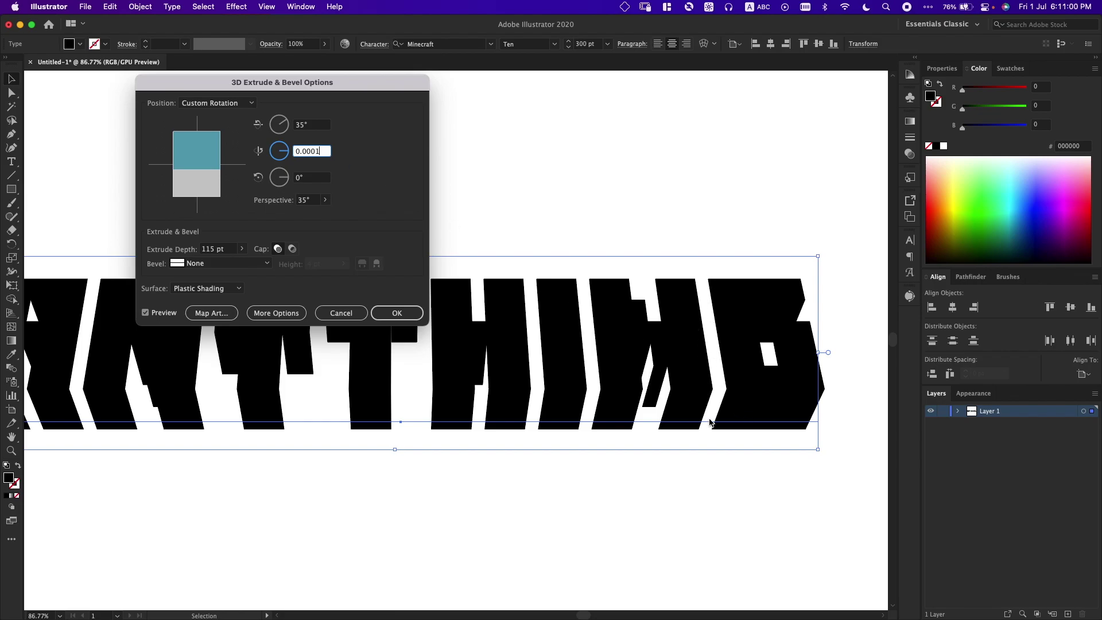
{"action": "left_click", "coordinate": [322, 180]}
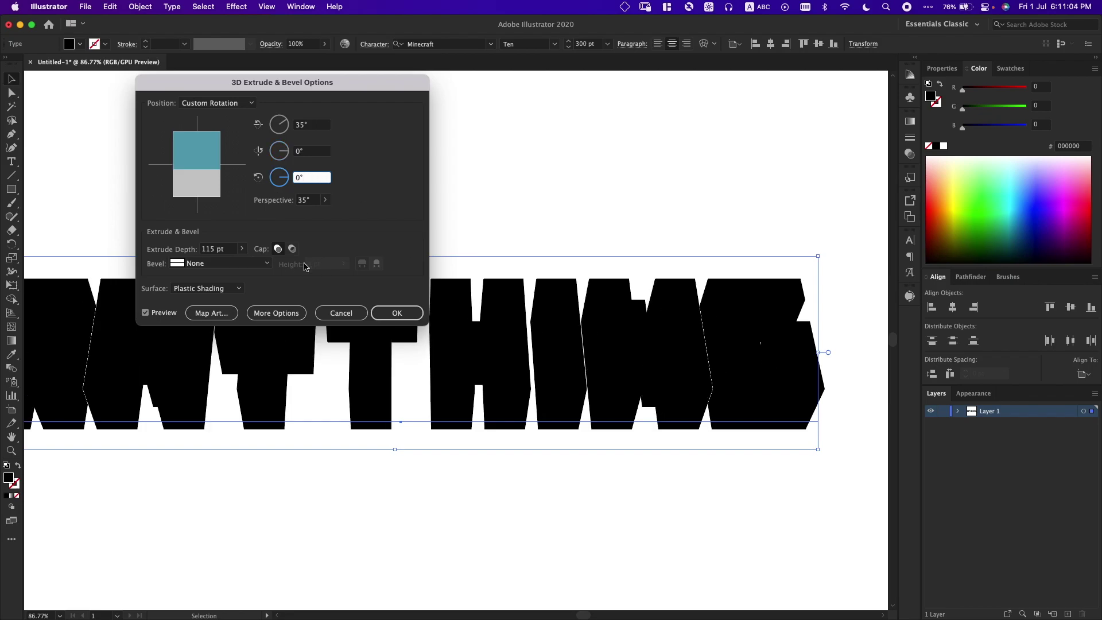
{"action": "left_click", "coordinate": [395, 313]}
Step: Fill the extruded ANYTHING text with the bright green swatch (00ff00)
{"action": "key", "text": "super+0"}
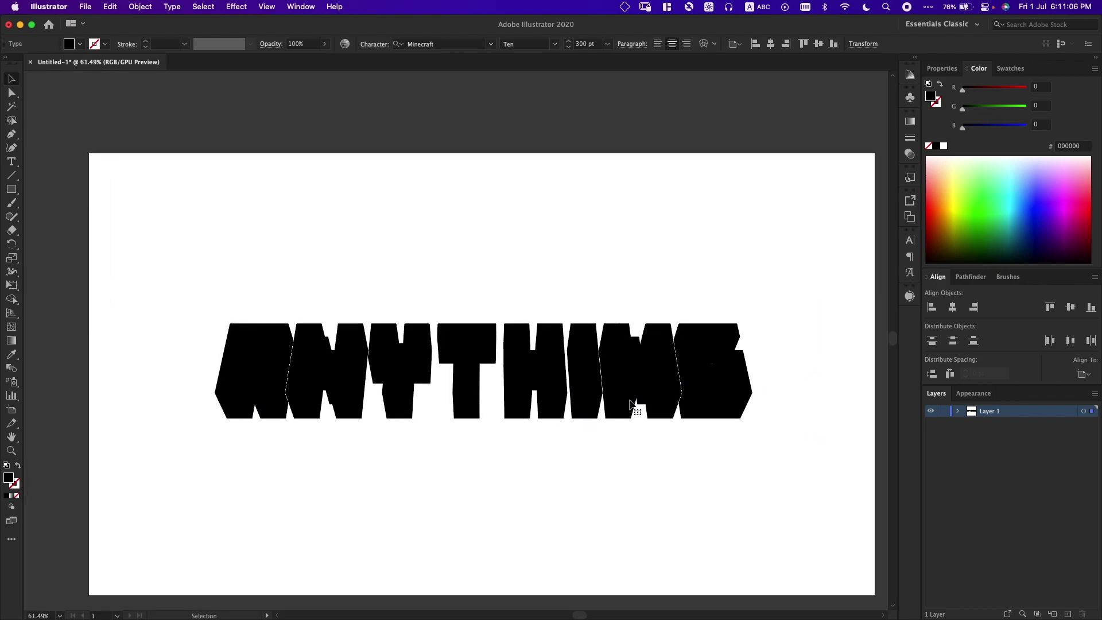
{"action": "left_click", "coordinate": [78, 44]}
{"action": "left_click", "coordinate": [79, 44]}
{"action": "left_click", "coordinate": [79, 44]}
{"action": "left_click", "coordinate": [56, 62]}
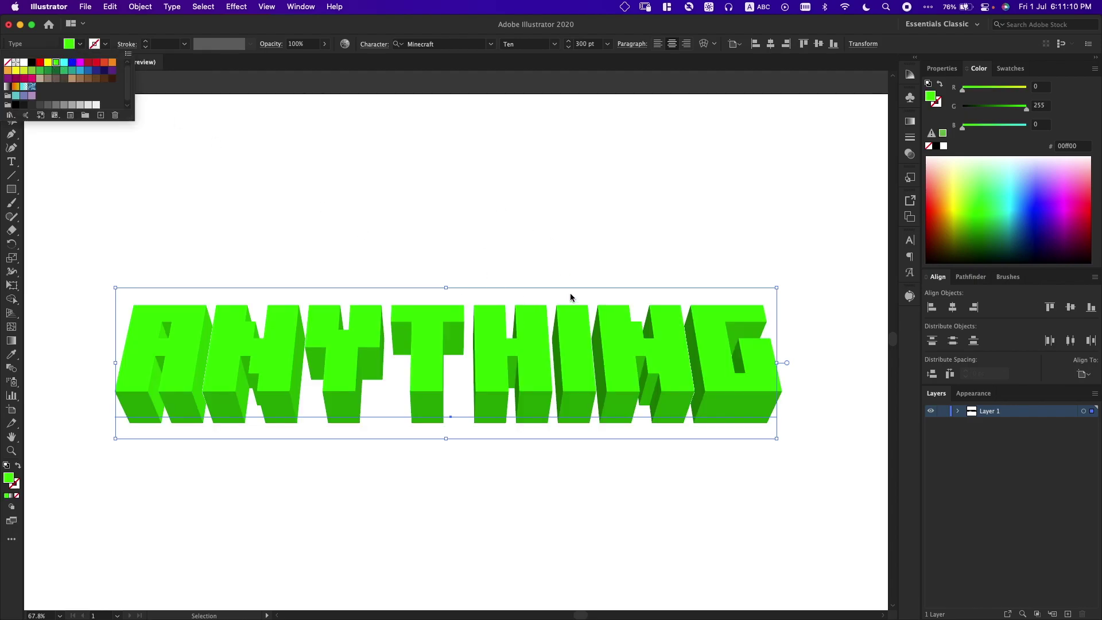
{"action": "left_click", "coordinate": [502, 233]}
Step: Convert the ANYTHING text to outlines and expand its 3D appearance into editable shapes
{"action": "scroll", "coordinate": [232, 347], "scroll_direction": "up", "scroll_amount": 5}
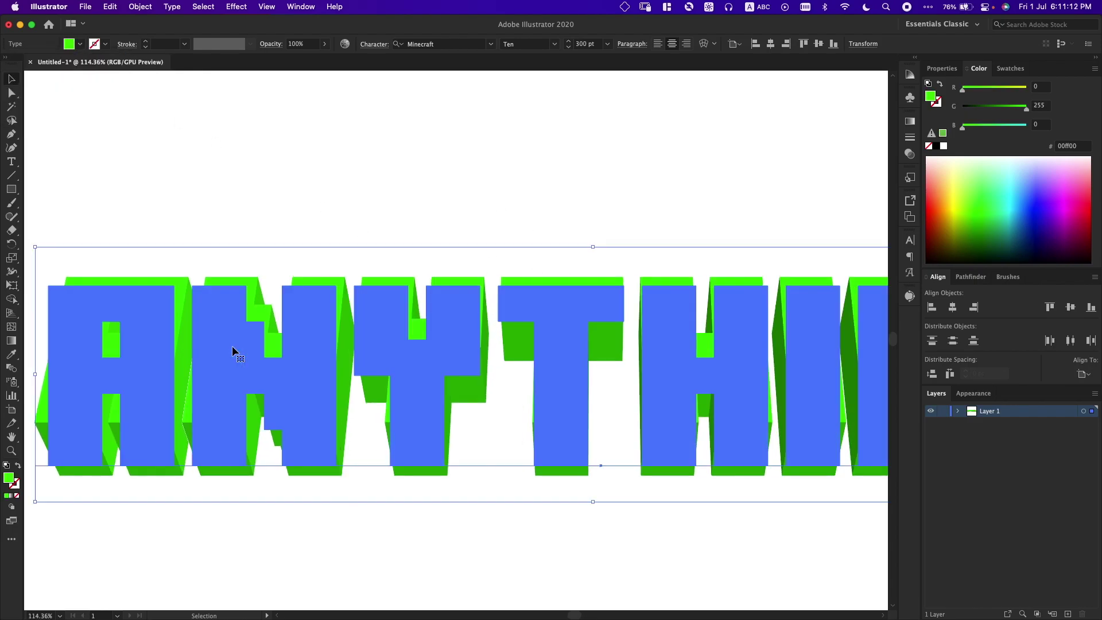
{"action": "left_click", "coordinate": [173, 7]}
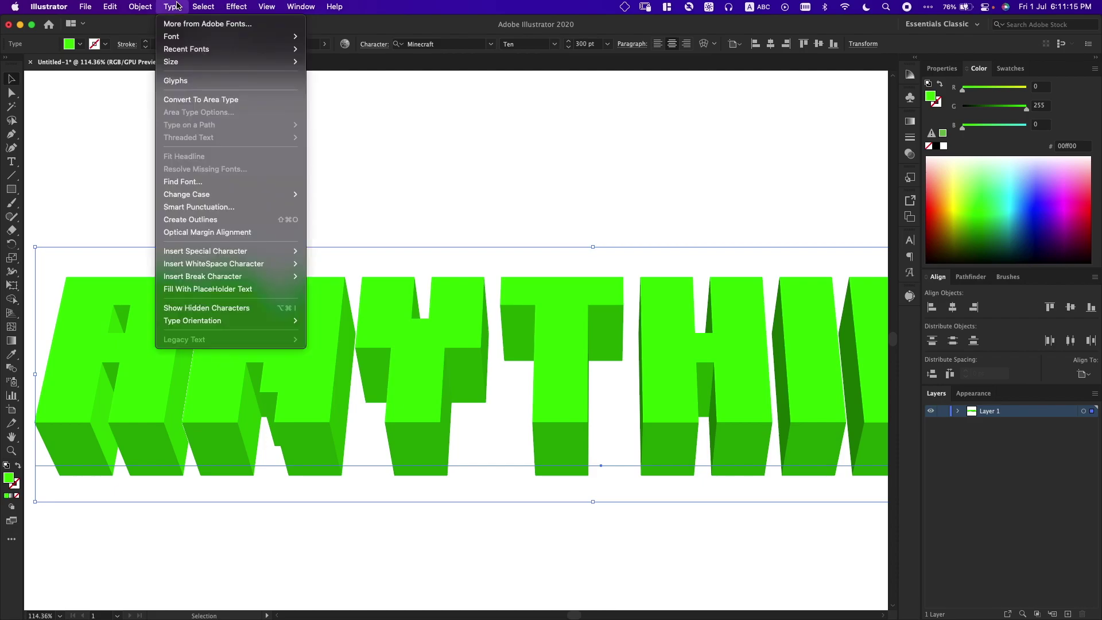
{"action": "left_click", "coordinate": [187, 219]}
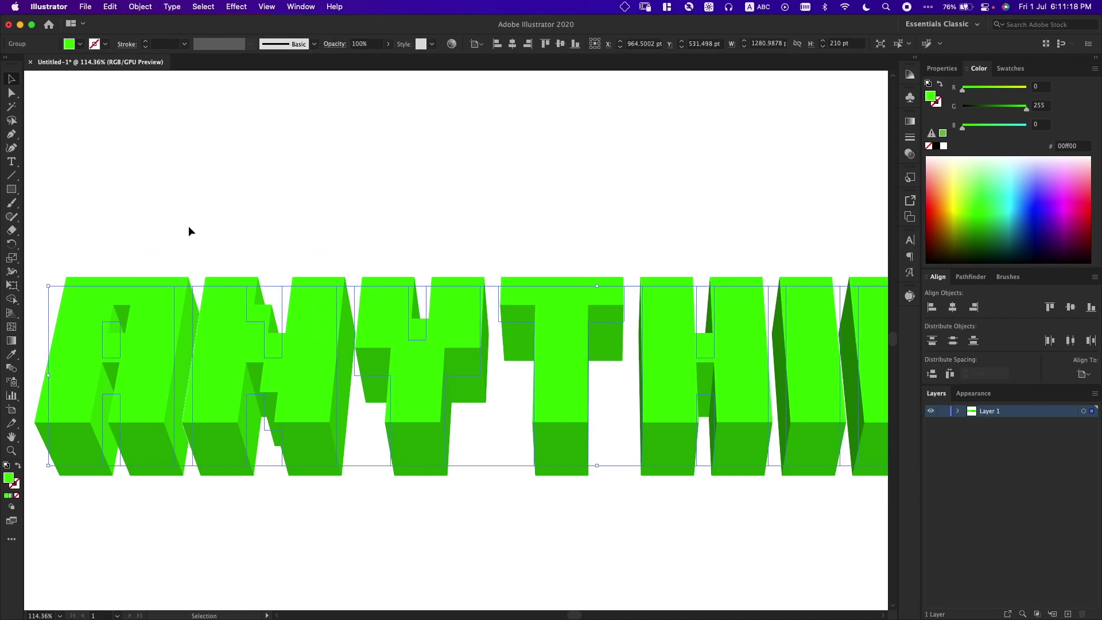
{"action": "left_click", "coordinate": [110, 6]}
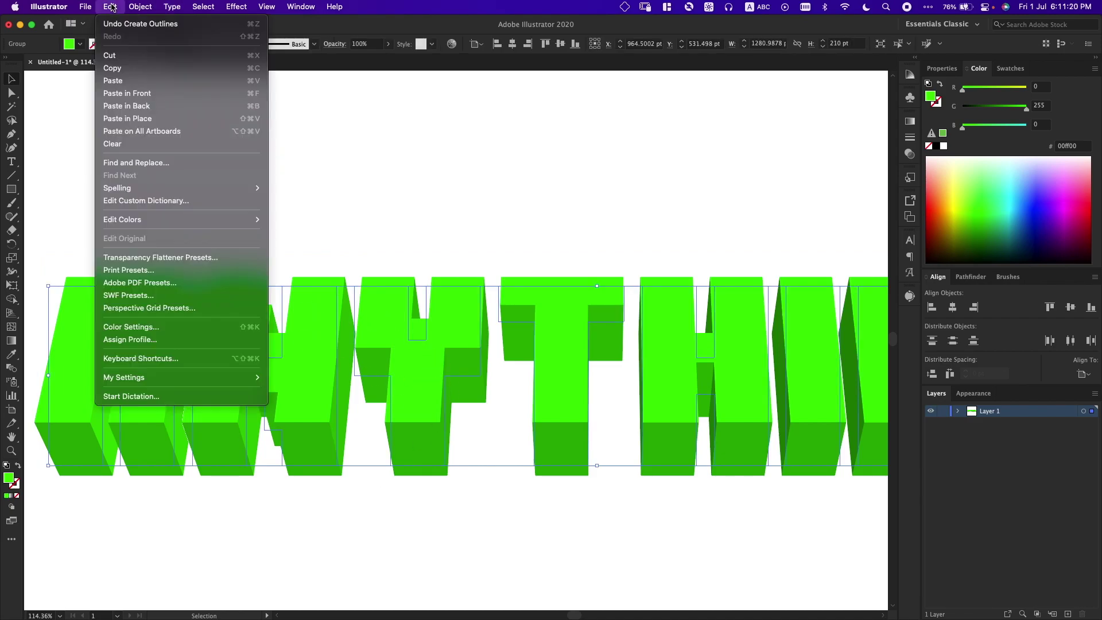
{"action": "mouse_move", "coordinate": [131, 6]}
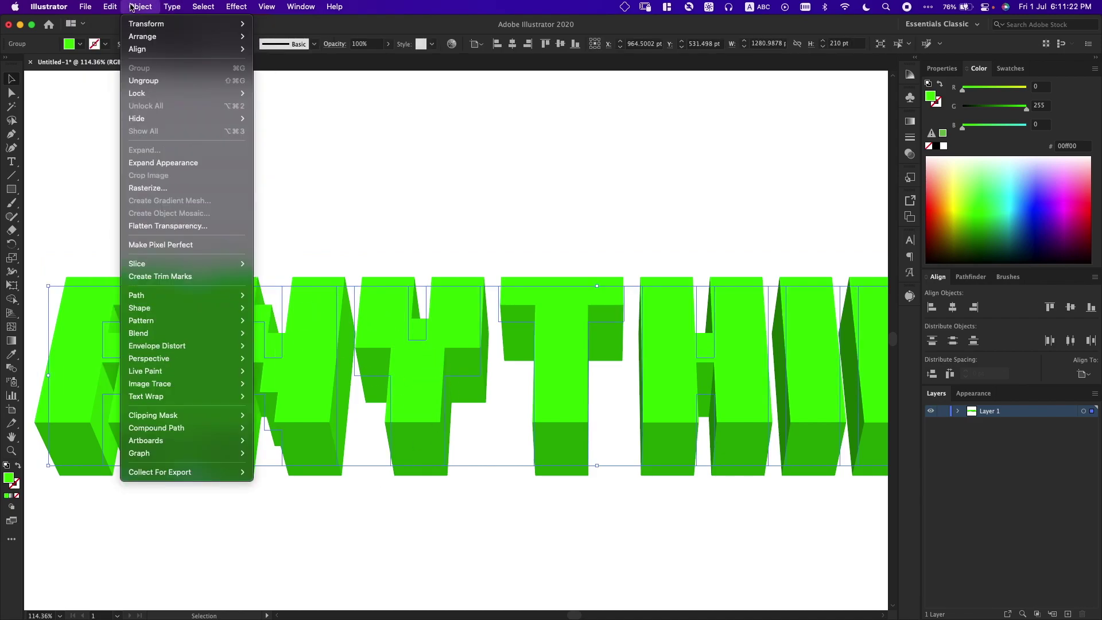
{"action": "left_click", "coordinate": [147, 162]}
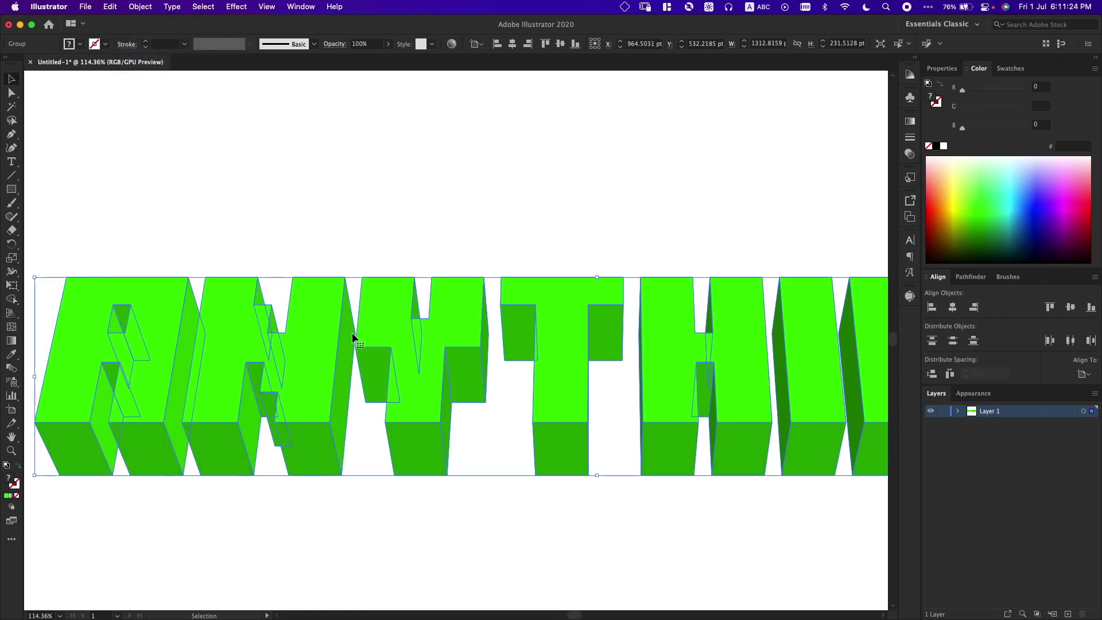
{"action": "scroll", "coordinate": [363, 354], "scroll_direction": "up", "scroll_amount": 2}
{"action": "scroll", "coordinate": [321, 345], "scroll_direction": "up", "scroll_amount": 2}
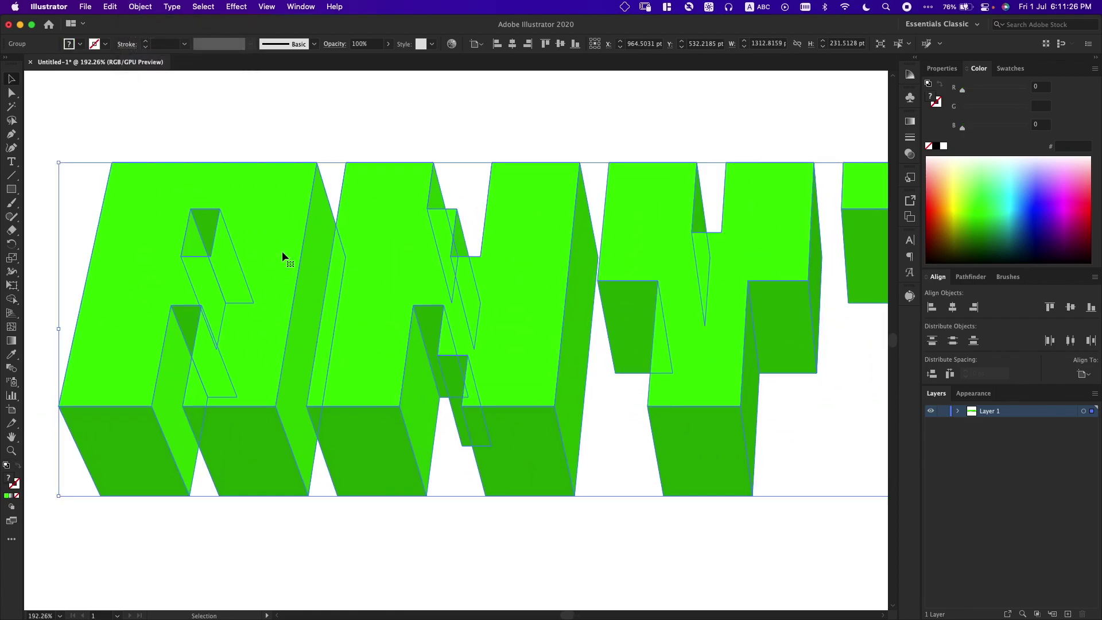
Step: Select the front faces of the letters A, N, Y and T individually within the expanded group
{"action": "scroll", "coordinate": [282, 250], "scroll_direction": "up", "scroll_amount": 1}
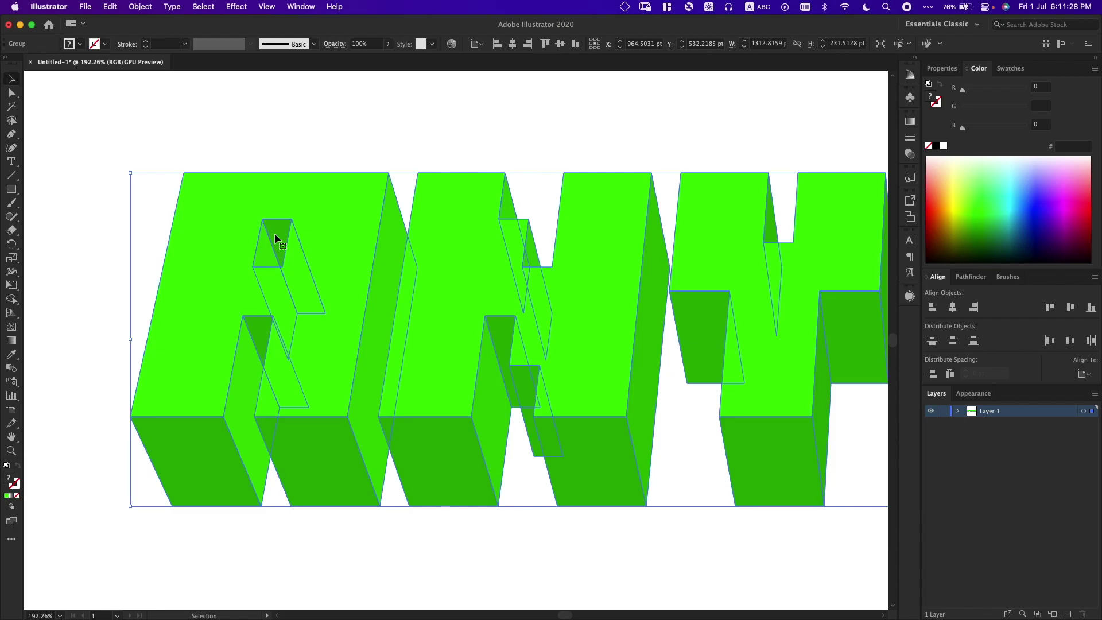
{"action": "scroll", "coordinate": [274, 233], "scroll_direction": "down", "scroll_amount": 2}
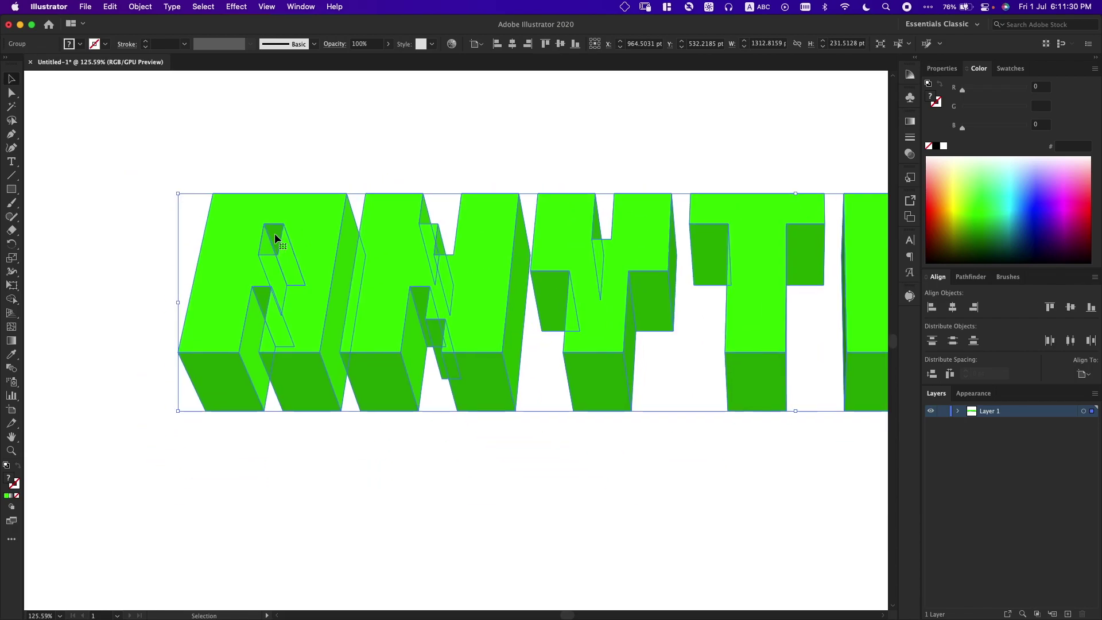
{"action": "scroll", "coordinate": [275, 233], "scroll_direction": "down", "scroll_amount": 2}
{"action": "scroll", "coordinate": [468, 311], "scroll_direction": "down", "scroll_amount": 2}
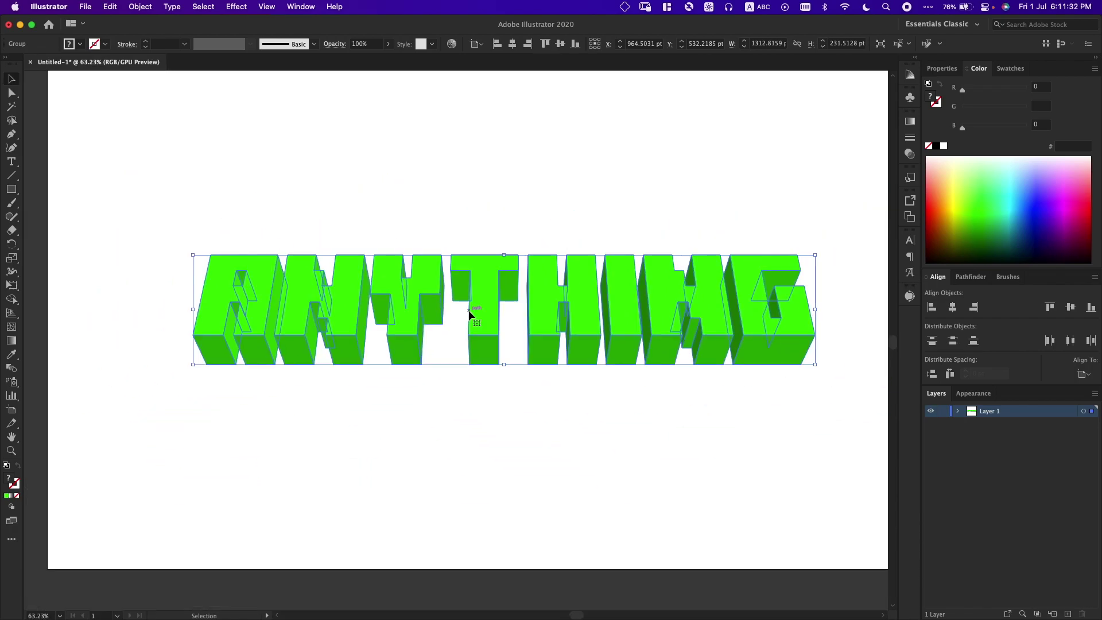
{"action": "scroll", "coordinate": [468, 311], "scroll_direction": "up", "scroll_amount": 4}
{"action": "scroll", "coordinate": [469, 310], "scroll_direction": "left", "scroll_amount": 10}
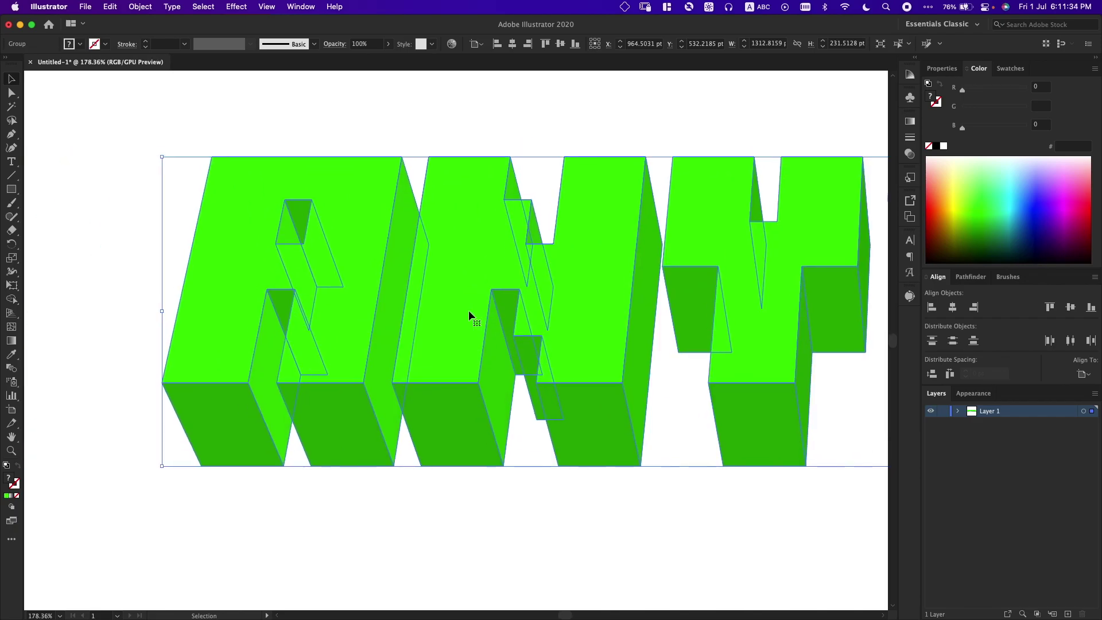
{"action": "key", "text": "a"}
{"action": "left_click", "coordinate": [295, 344]}
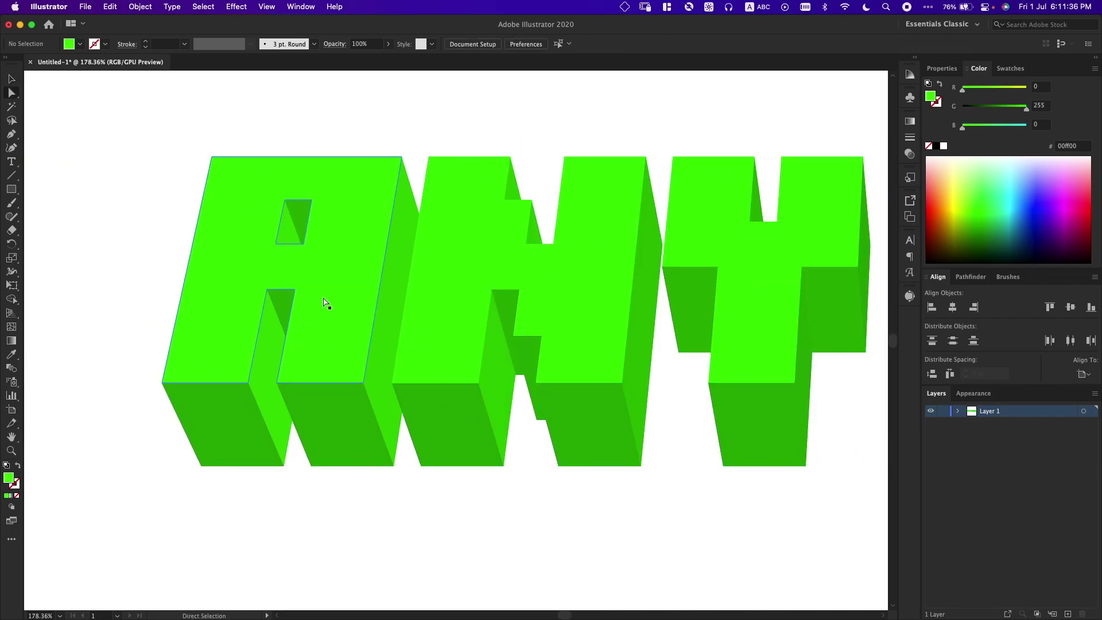
{"action": "left_click", "coordinate": [482, 320], "text": "shift"}
{"action": "left_click", "coordinate": [729, 293], "text": "shift"}
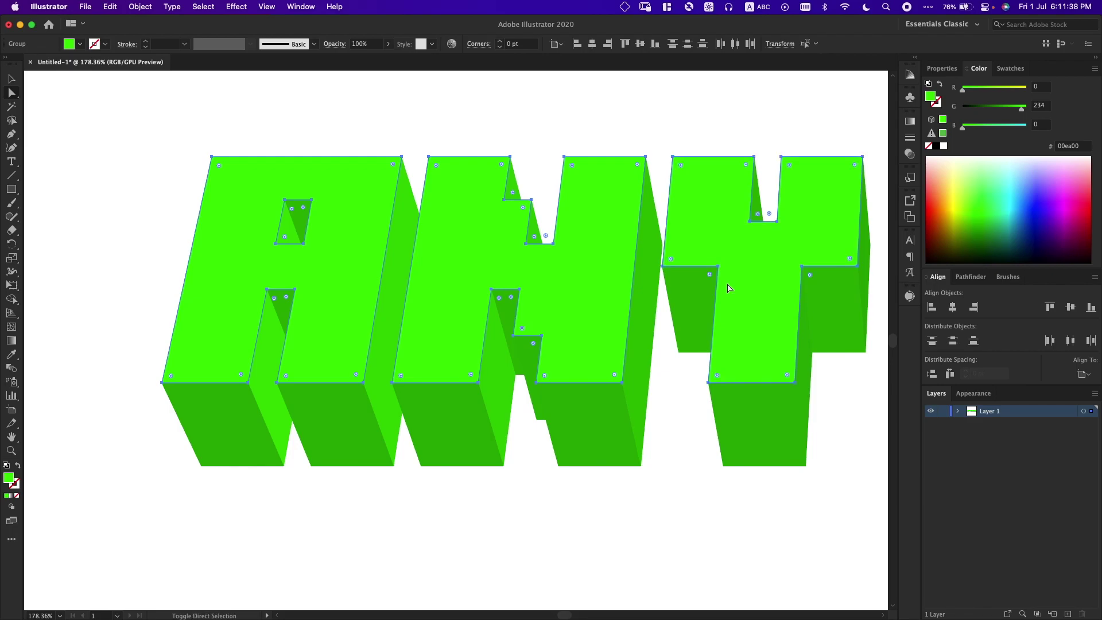
{"action": "scroll", "coordinate": [728, 290], "scroll_direction": "right", "scroll_amount": 10}
{"action": "left_click", "coordinate": [717, 277], "text": "shift"}
{"action": "scroll", "coordinate": [716, 277], "scroll_direction": "down", "scroll_amount": 5}
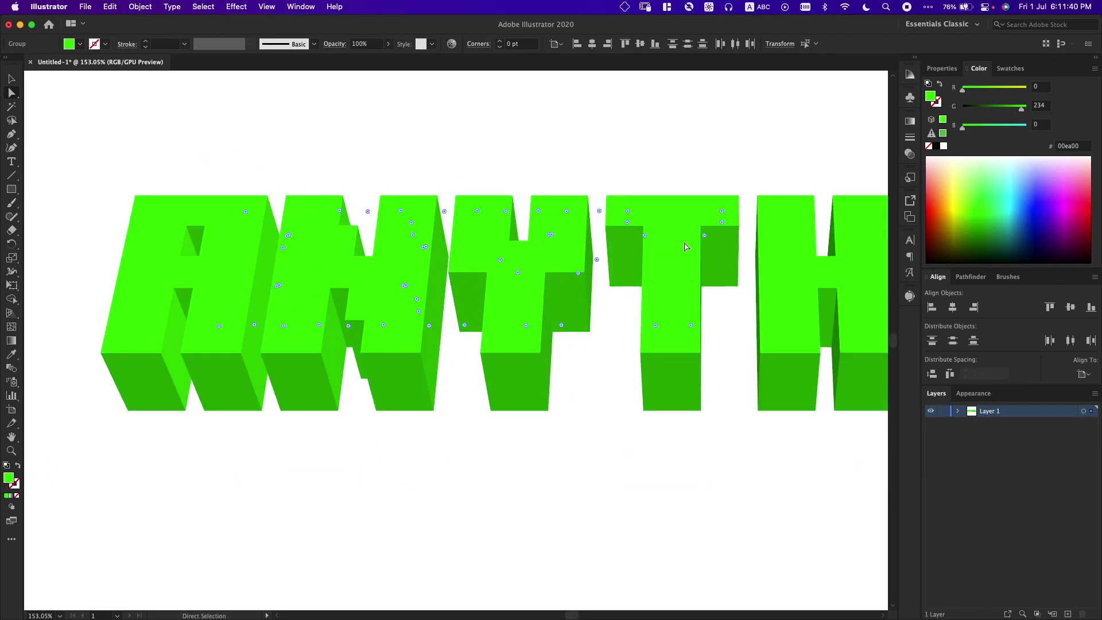
Step: Add the front faces of the letters H, I, N and G to the selection
{"action": "left_click_drag", "start_coordinate": [684, 242], "coordinate": [475, 257]}
{"action": "left_click", "coordinate": [574, 304], "text": "shift"}
{"action": "left_click", "coordinate": [696, 288], "text": "shift"}
{"action": "left_click", "coordinate": [759, 281], "text": "shift"}
{"action": "left_click_drag", "start_coordinate": [760, 281], "coordinate": [609, 315]}
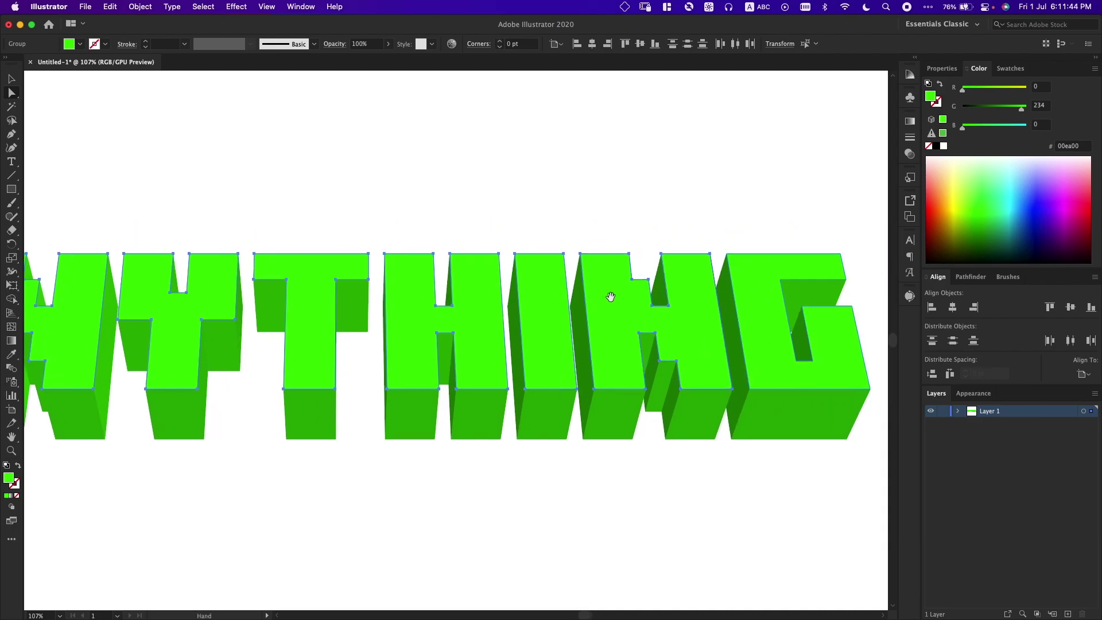
{"action": "left_click", "coordinate": [746, 294], "text": "shift"}
Step: Try a solid blue-violet fill (6565d6) on the letters' front faces and undo it
{"action": "double_click", "coordinate": [8, 480]}
{"action": "left_click", "coordinate": [565, 296]}
{"action": "left_click_drag", "start_coordinate": [521, 263], "coordinate": [476, 271]}
{"action": "key", "text": "Return"}
{"action": "key", "text": "Return"}
{"action": "left_click", "coordinate": [595, 181]}
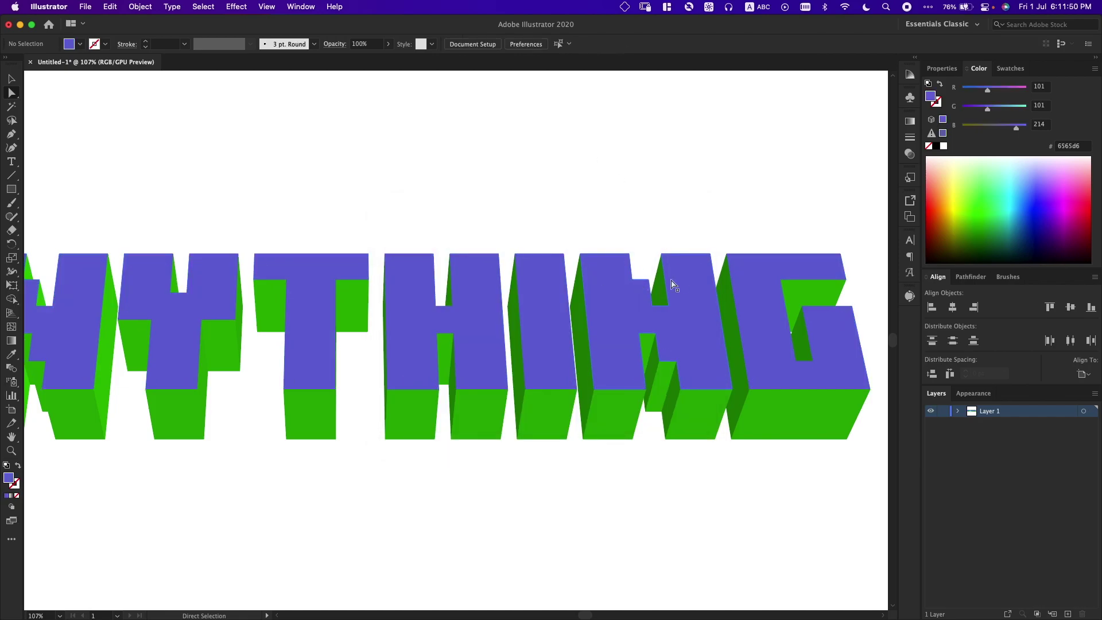
{"action": "key", "text": "cmd+z"}
{"action": "key", "text": "cmd+z"}
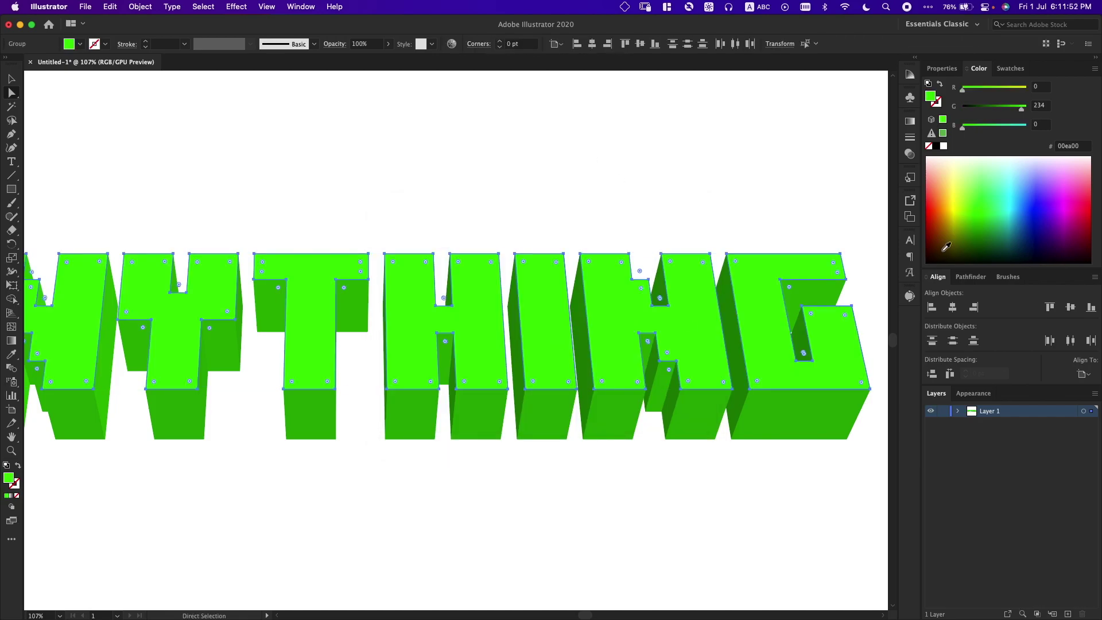
Step: Apply a linear gradient at a 90° angle to the selected front faces
{"action": "left_click", "coordinate": [910, 121]}
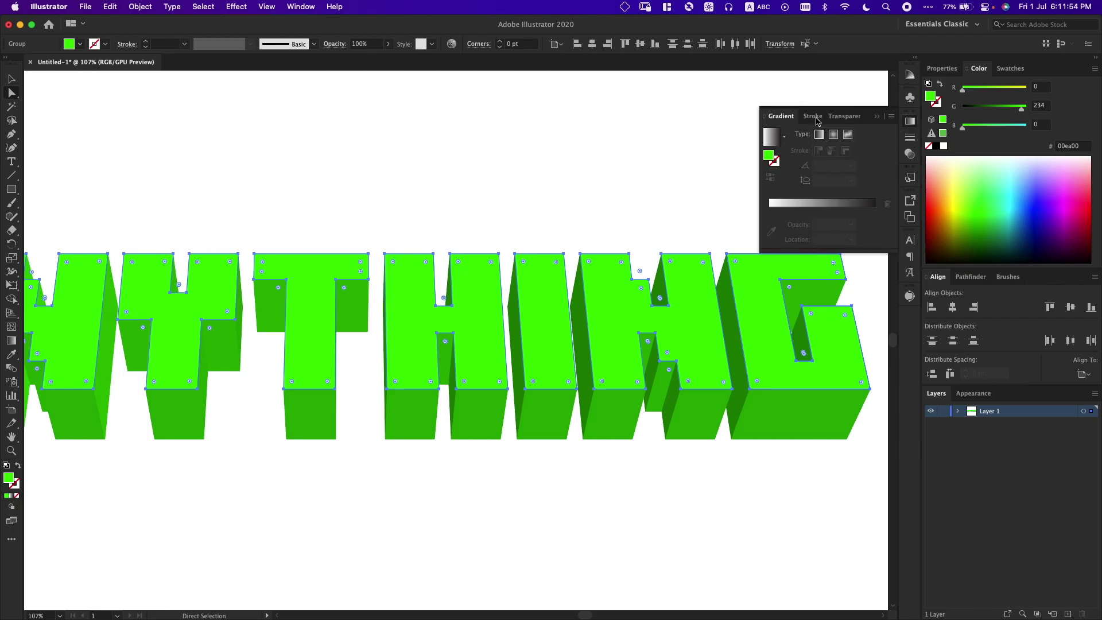
{"action": "left_click", "coordinate": [819, 134]}
{"action": "left_click", "coordinate": [834, 166]}
{"action": "key", "text": "Return"}
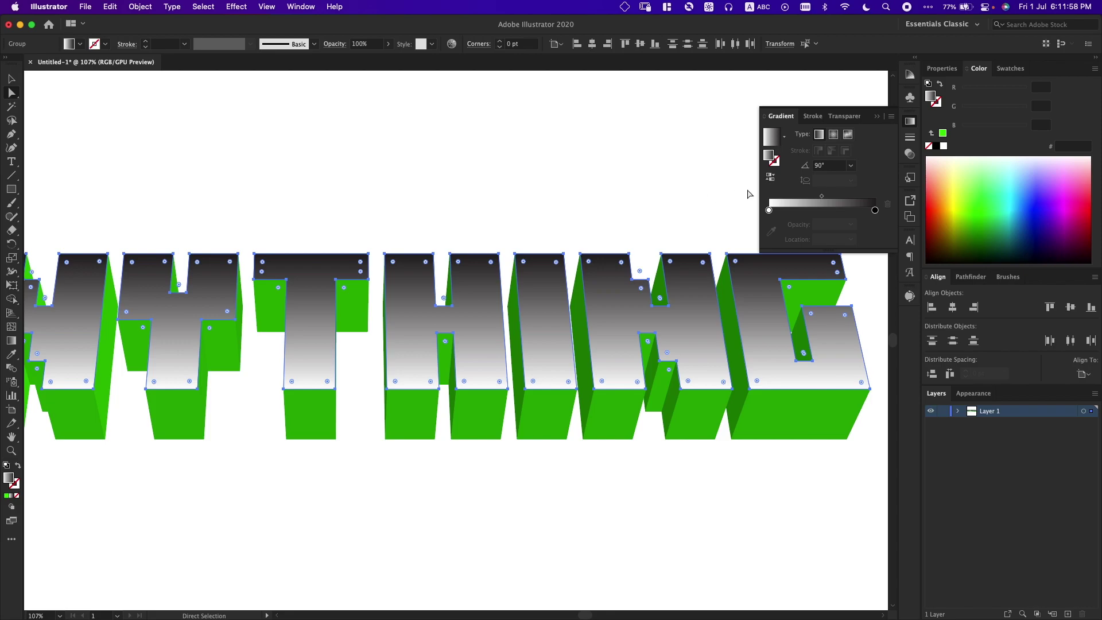
Step: Recolour the gradient's black stop to dark violet (HSB 250.8°, 70.59%, 40%) and swap the positions of the two stops
{"action": "left_click", "coordinate": [875, 210]}
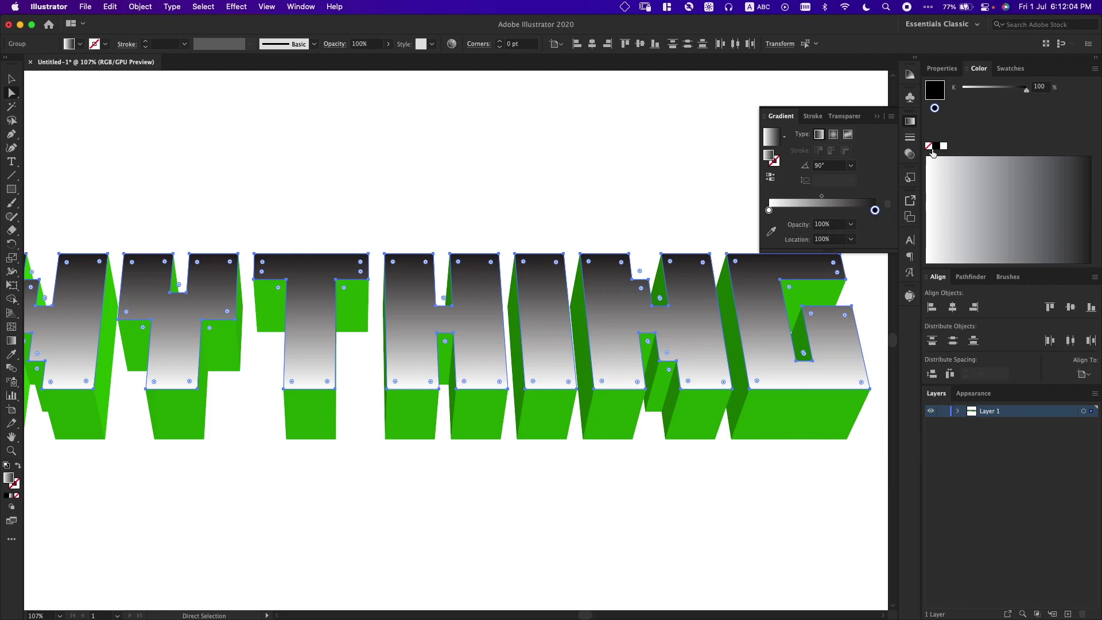
{"action": "left_click", "coordinate": [1097, 71]}
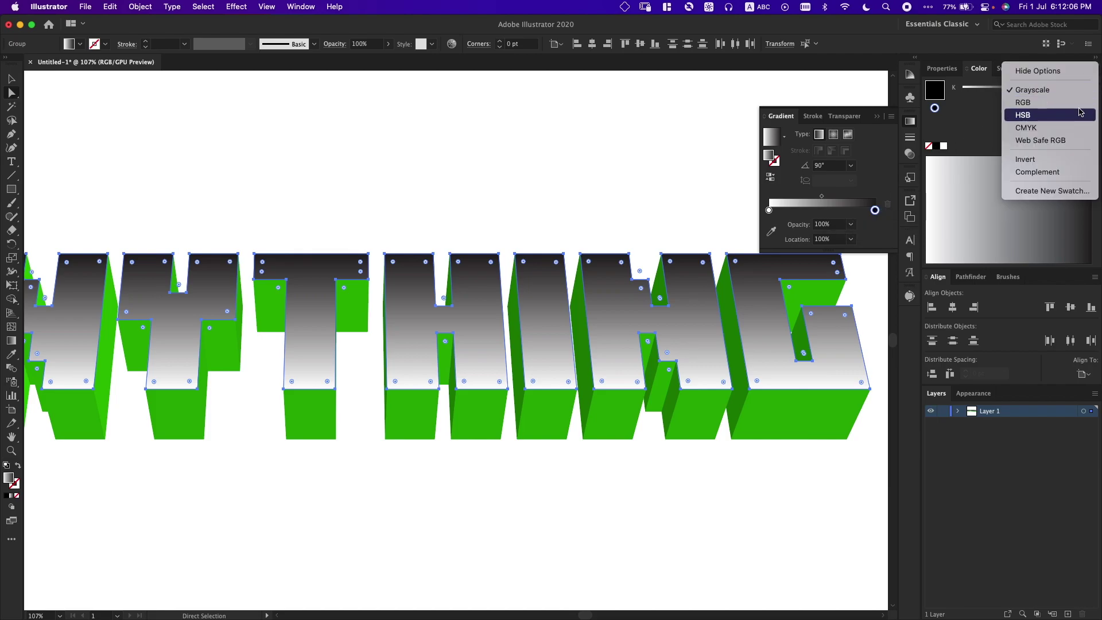
{"action": "left_click", "coordinate": [1028, 114]}
{"action": "left_click_drag", "start_coordinate": [976, 124], "coordinate": [1007, 92]}
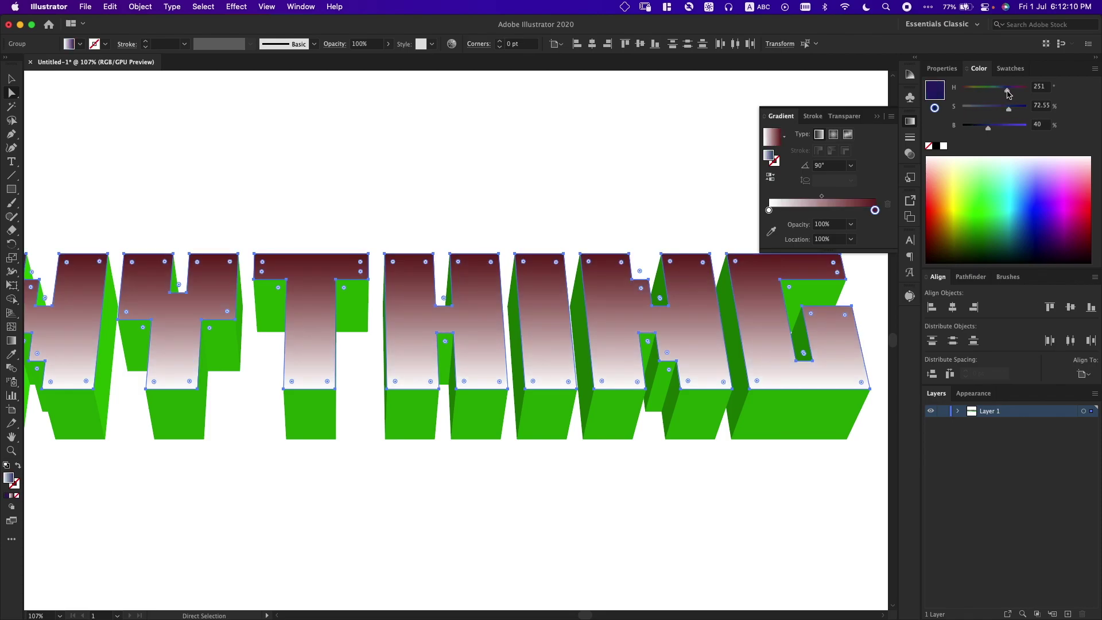
{"action": "left_click", "coordinate": [770, 211]}
{"action": "mouse_move", "coordinate": [769, 213]}
{"action": "left_mouse_down"}
{"action": "mouse_move", "coordinate": [877, 213]}
{"action": "mouse_move", "coordinate": [767, 213]}
{"action": "left_mouse_up"}
{"action": "left_click_drag", "start_coordinate": [842, 210], "coordinate": [875, 210]}
Step: Recolour the gradient's white stop to bright violet in HSB and set the dark stop to 250.5°, 70.34%, 56.86%
{"action": "left_click", "coordinate": [1095, 68]}
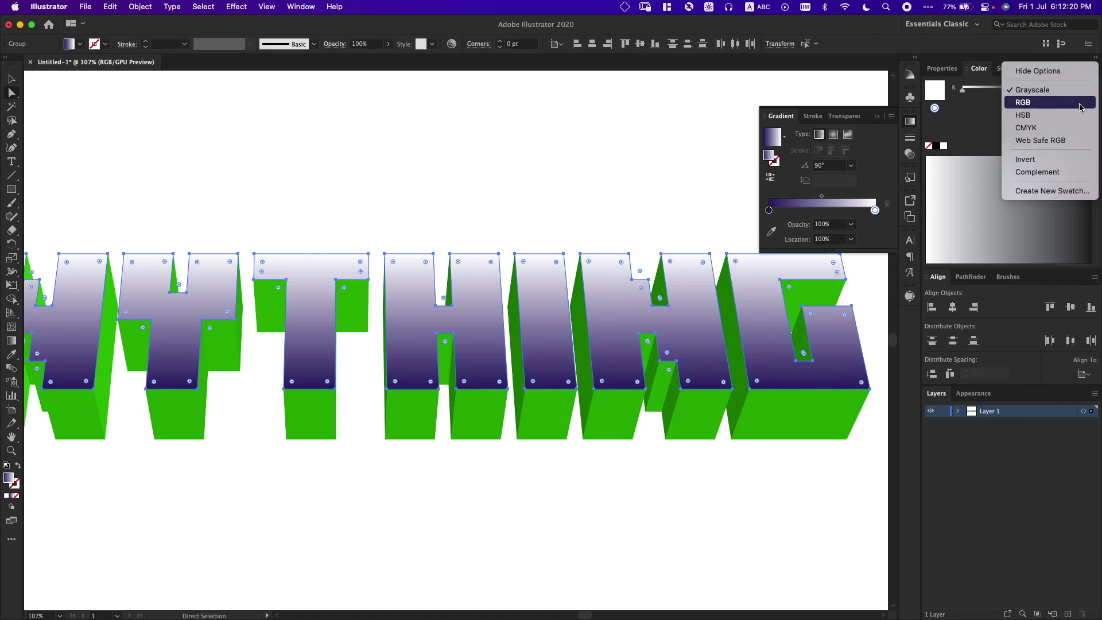
{"action": "left_click", "coordinate": [1077, 112]}
{"action": "left_click_drag", "start_coordinate": [1014, 109], "coordinate": [999, 129]}
{"action": "left_click", "coordinate": [769, 210]}
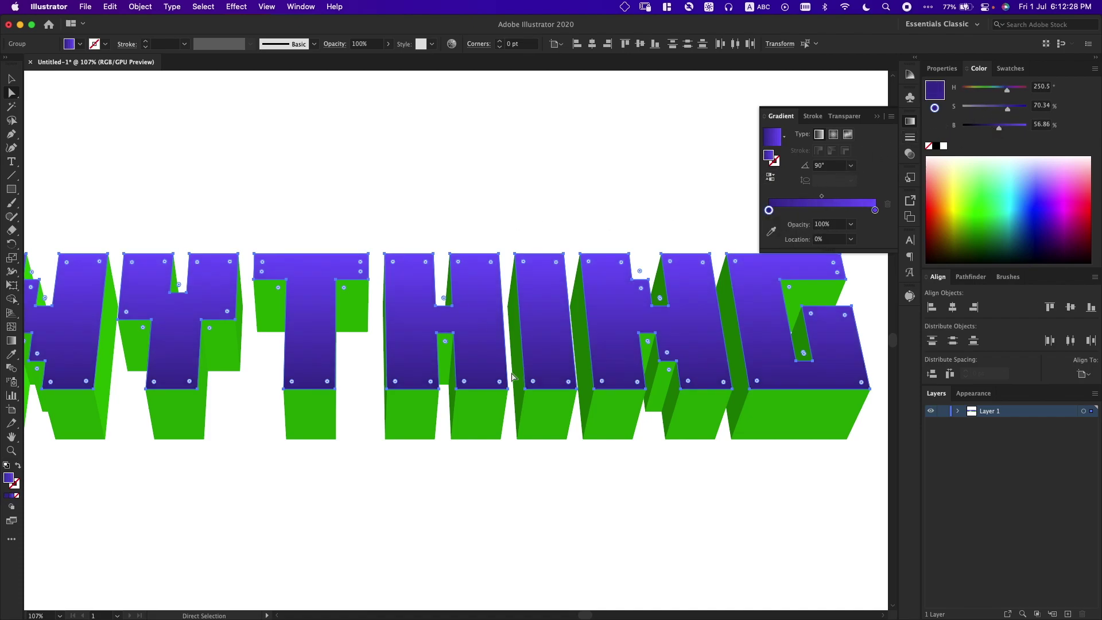
{"action": "left_click", "coordinate": [466, 468]}
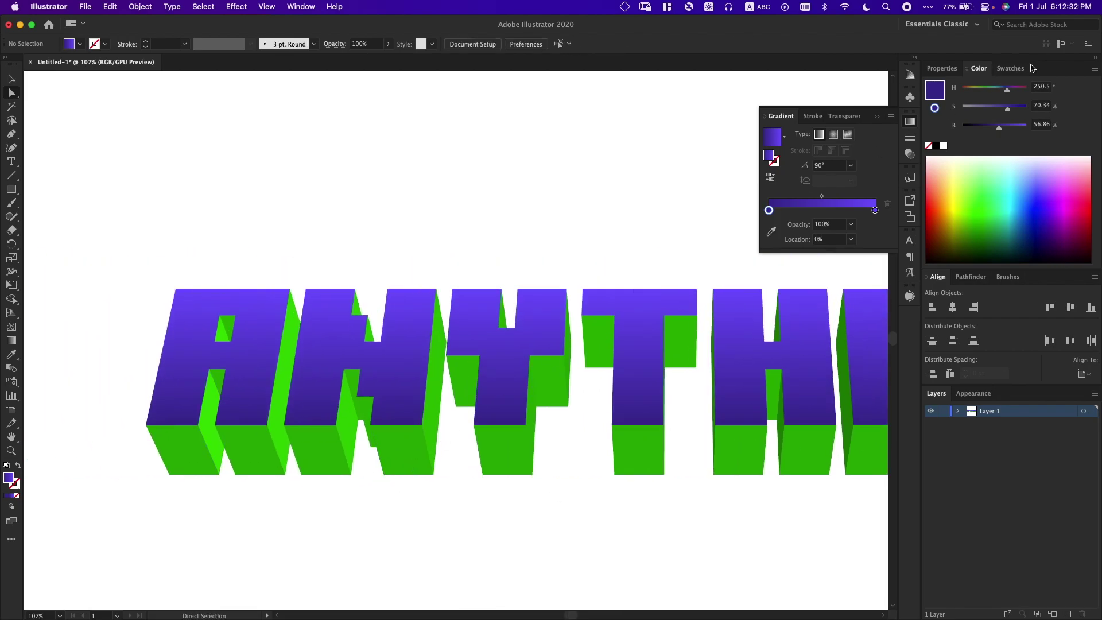
Step: Select all front faces that share the same fill colour as the H's front face
{"action": "left_click", "coordinate": [729, 358]}
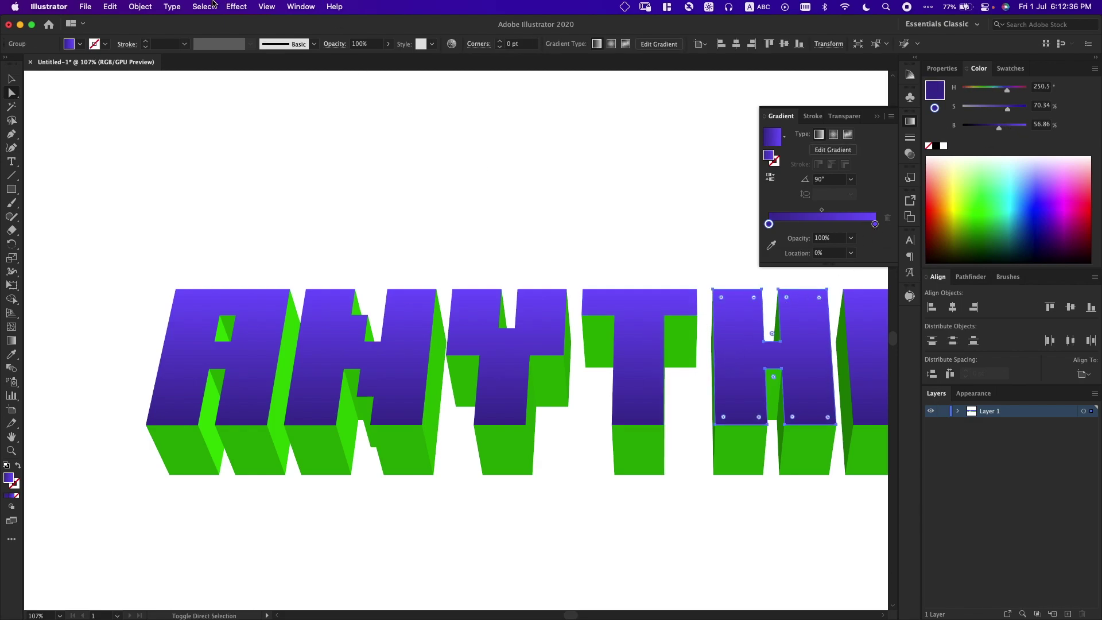
{"action": "left_click", "coordinate": [212, 6]}
{"action": "mouse_move", "coordinate": [281, 125]}
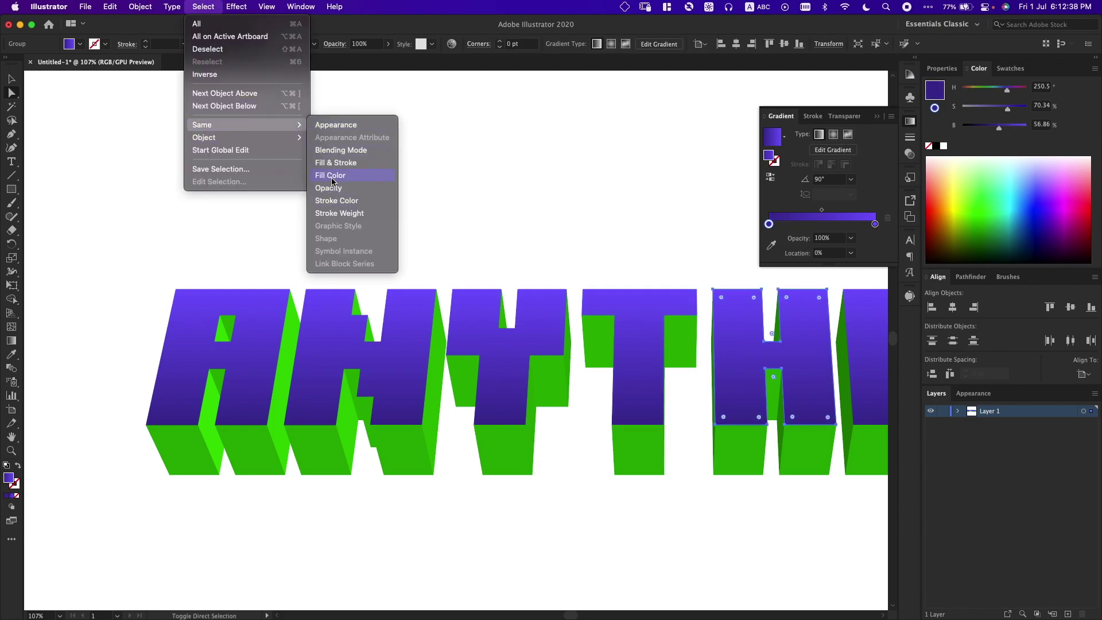
{"action": "left_click", "coordinate": [332, 175]}
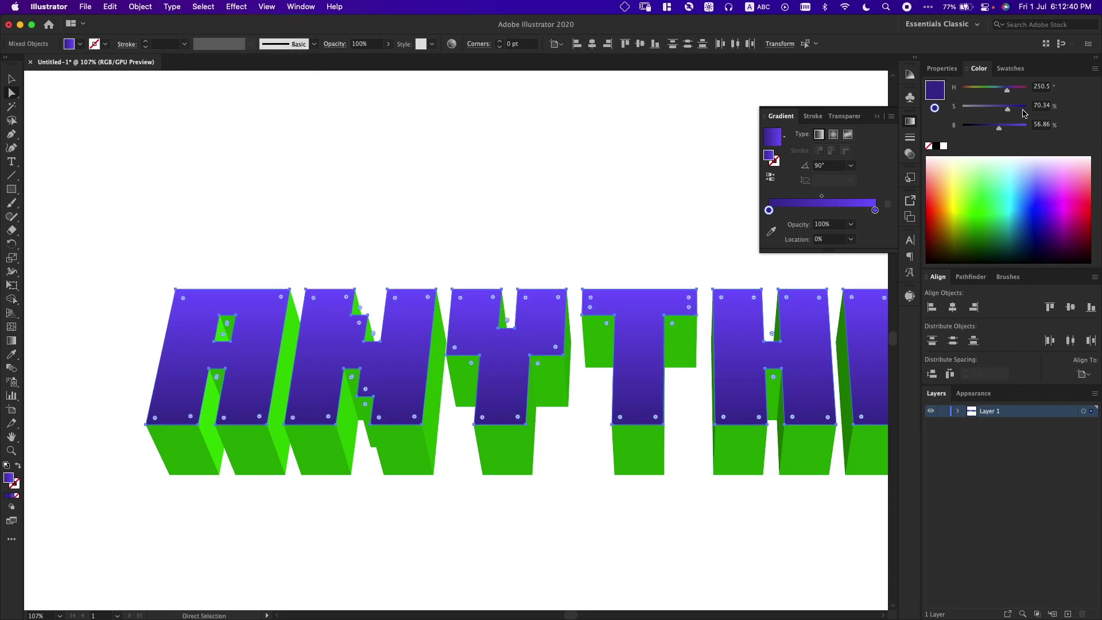
Step: Brighten the gradient's dark stop slightly and set the light stop's saturation to 54.9%
{"action": "left_click_drag", "start_coordinate": [1003, 130], "coordinate": [1005, 130]}
{"action": "left_click", "coordinate": [876, 210]}
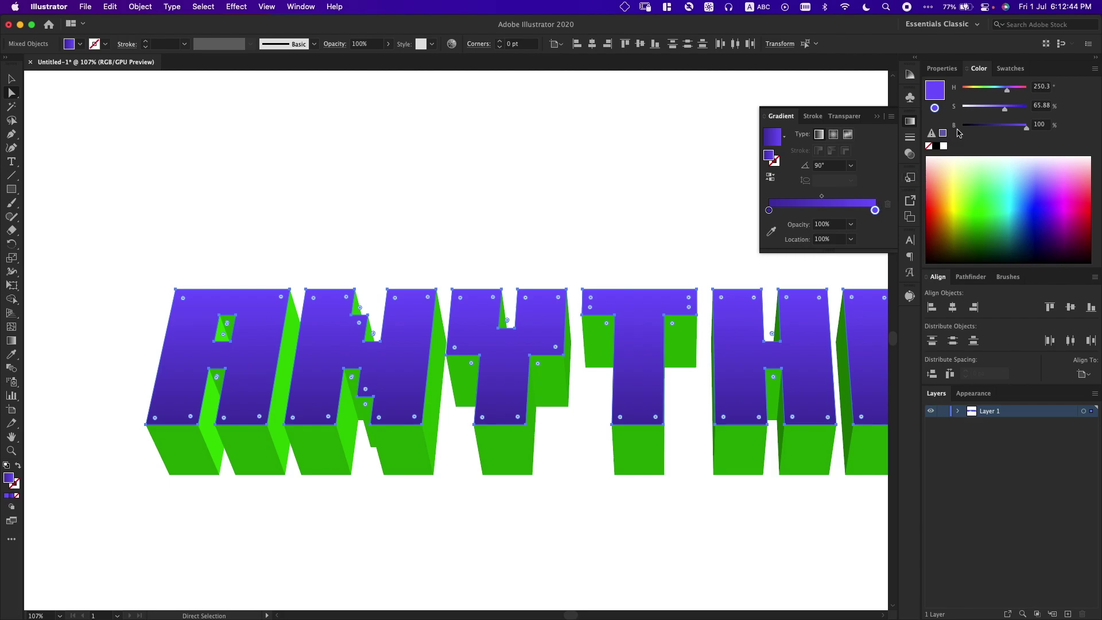
{"action": "left_click_drag", "start_coordinate": [1003, 109], "coordinate": [998, 110]}
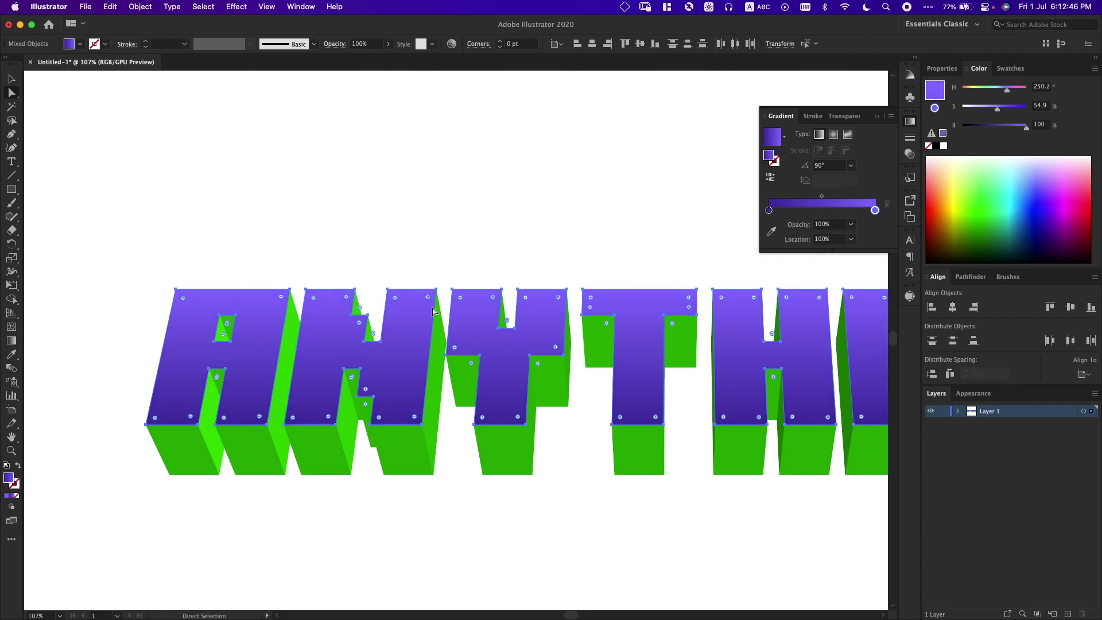
Step: Select the green bottom faces beneath the letters A, N, Y and T
{"action": "left_click_drag", "start_coordinate": [395, 242], "coordinate": [385, 182]}
{"action": "left_click", "coordinate": [303, 389]}
{"action": "left_click", "coordinate": [243, 398], "text": "shift"}
{"action": "left_click", "coordinate": [183, 406], "text": "shift"}
{"action": "left_click", "coordinate": [389, 384], "text": "shift"}
{"action": "left_click", "coordinate": [481, 388], "text": "shift"}
{"action": "left_click", "coordinate": [616, 406], "text": "shift"}
Step: Add the green bottom faces beneath the letters H, I, N and G to the selection
{"action": "left_click_drag", "start_coordinate": [662, 484], "coordinate": [452, 516]}
{"action": "left_click", "coordinate": [519, 427], "text": "shift"}
{"action": "left_click", "coordinate": [591, 423], "text": "shift"}
{"action": "left_click", "coordinate": [660, 422], "text": "shift"}
{"action": "left_click", "coordinate": [689, 422], "text": "shift"}
{"action": "left_click_drag", "start_coordinate": [802, 492], "coordinate": [593, 509]}
{"action": "left_click", "coordinate": [612, 442], "text": "shift"}
{"action": "left_click", "coordinate": [689, 441], "text": "shift"}
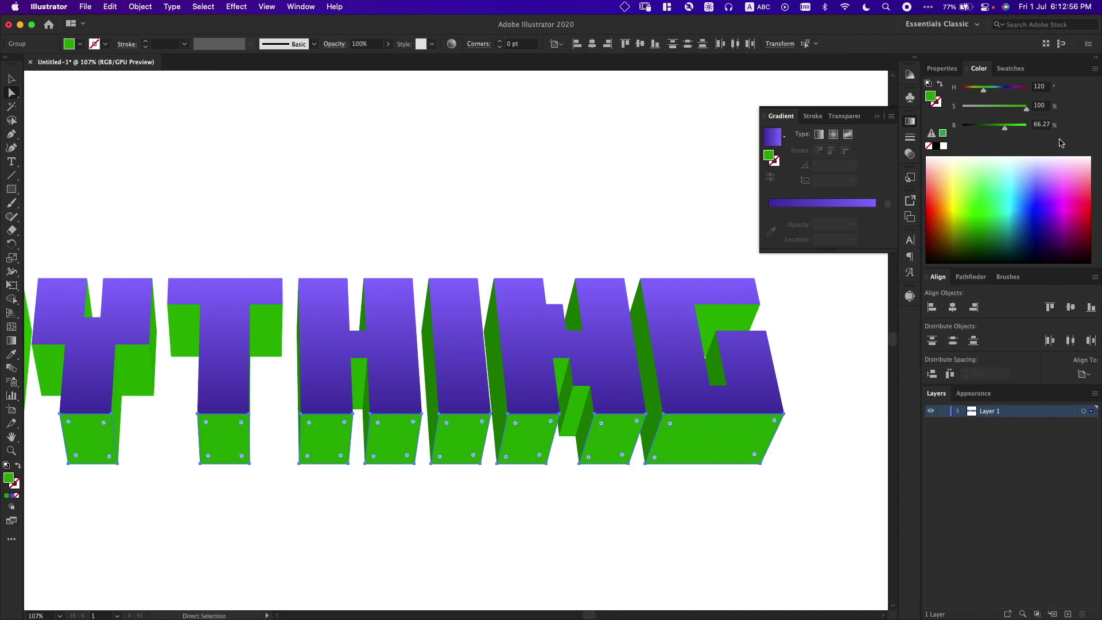
Step: Fill the selected bottom faces with dark violet, HSB 250.5°, 58.12%, 45.88%
{"action": "left_click", "coordinate": [1001, 90]}
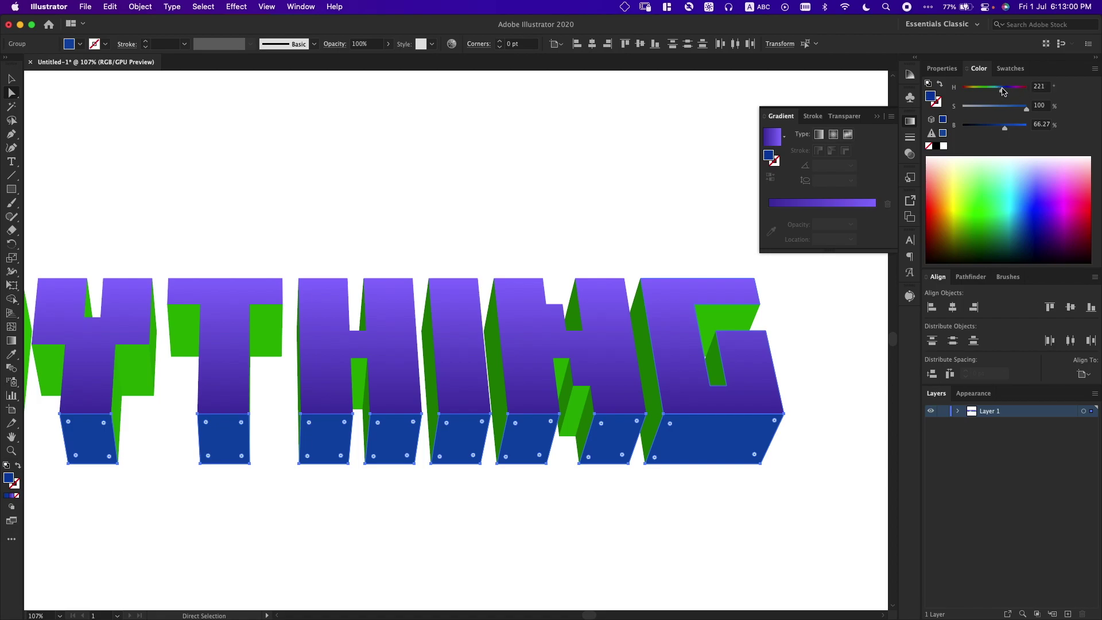
{"action": "left_click_drag", "start_coordinate": [1002, 88], "coordinate": [1007, 90]}
{"action": "left_click", "coordinate": [1000, 106]}
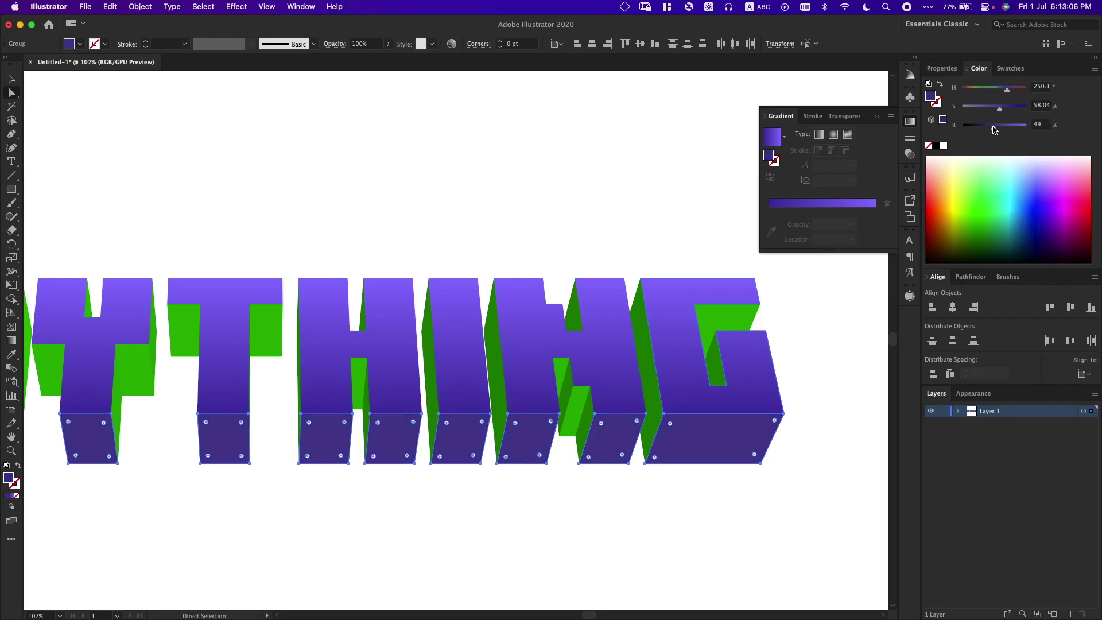
{"action": "left_click_drag", "start_coordinate": [995, 130], "coordinate": [992, 128]}
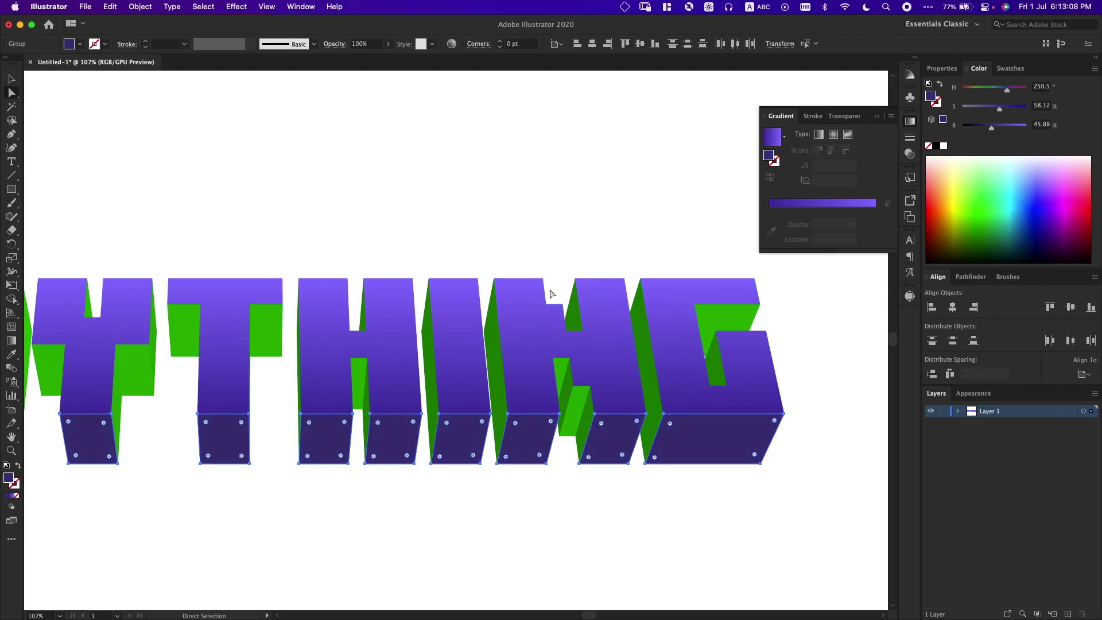
Step: Select the remaining green side and underside faces of the letters Y and T
{"action": "scroll", "coordinate": [395, 339], "scroll_direction": "down", "scroll_amount": 5}
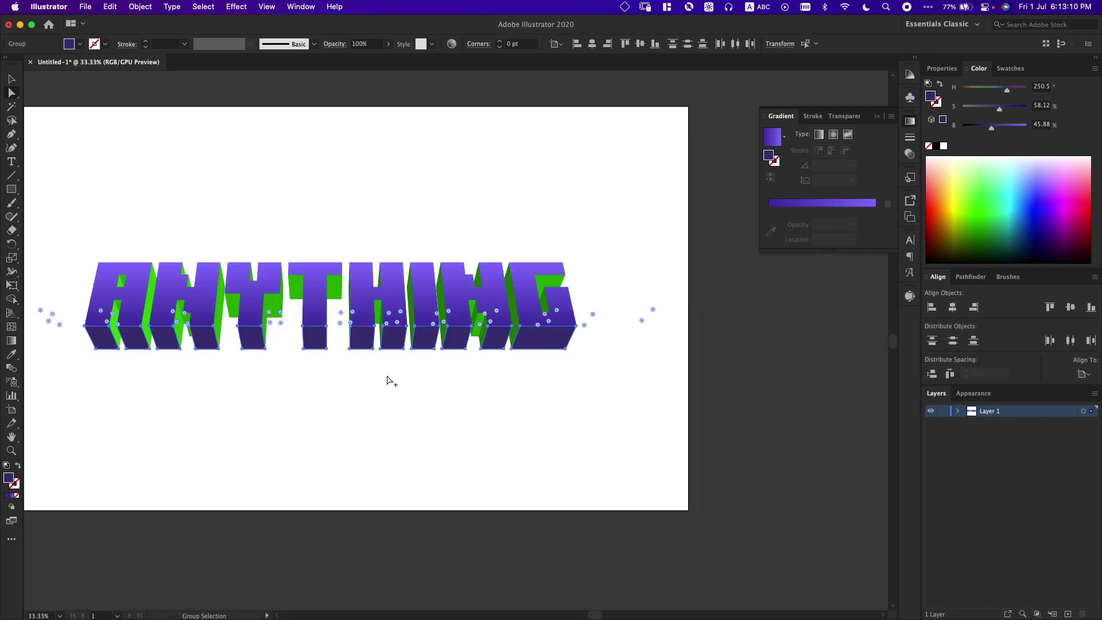
{"action": "scroll", "coordinate": [281, 374], "scroll_direction": "up", "scroll_amount": 4}
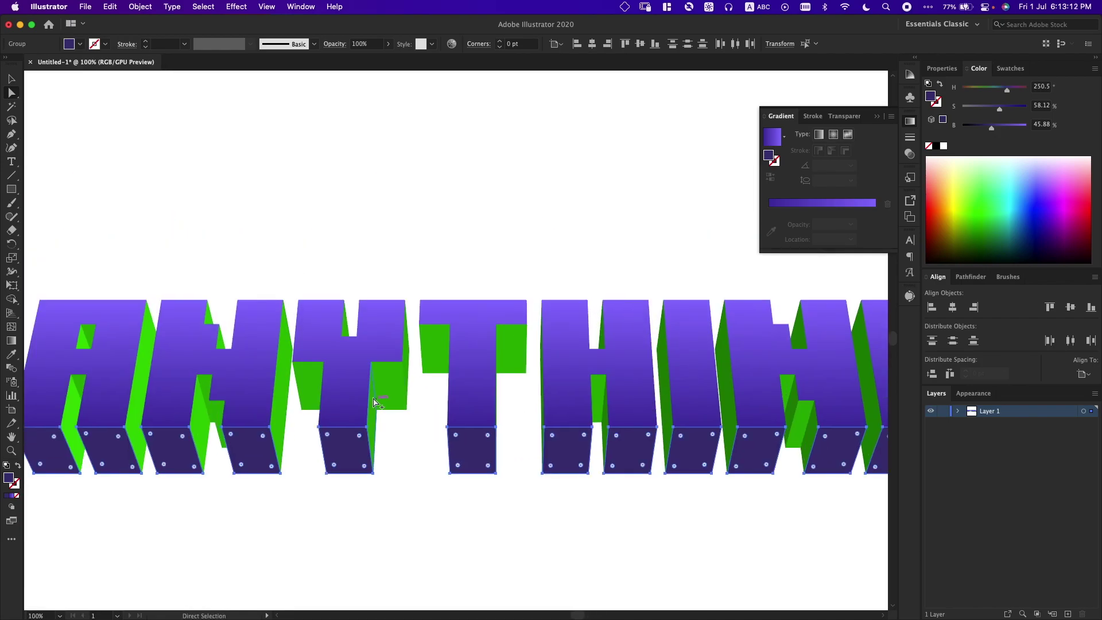
{"action": "scroll", "coordinate": [374, 401], "scroll_direction": "up", "scroll_amount": 2}
{"action": "left_click", "coordinate": [372, 421]}
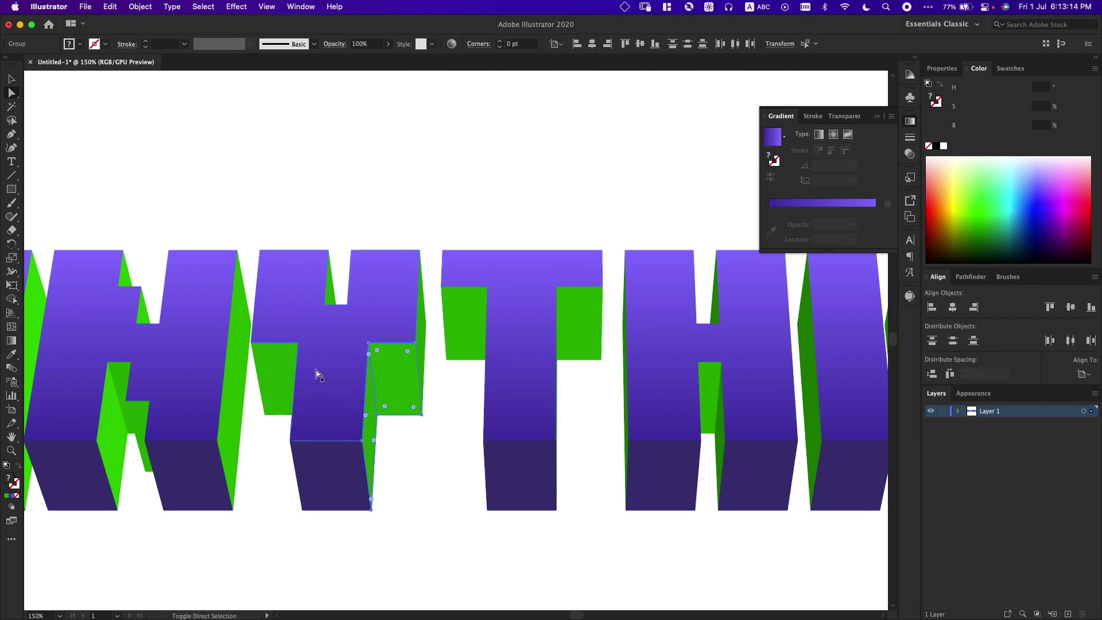
{"action": "left_click", "coordinate": [278, 366], "text": "shift"}
{"action": "left_click", "coordinate": [335, 291], "text": "shift"}
{"action": "left_click", "coordinate": [460, 298], "text": "shift"}
{"action": "left_click", "coordinate": [575, 316], "text": "shift"}
Step: Select the green side and inner faces of the letter H and fill them with black
{"action": "left_click", "coordinate": [721, 382], "text": "shift"}
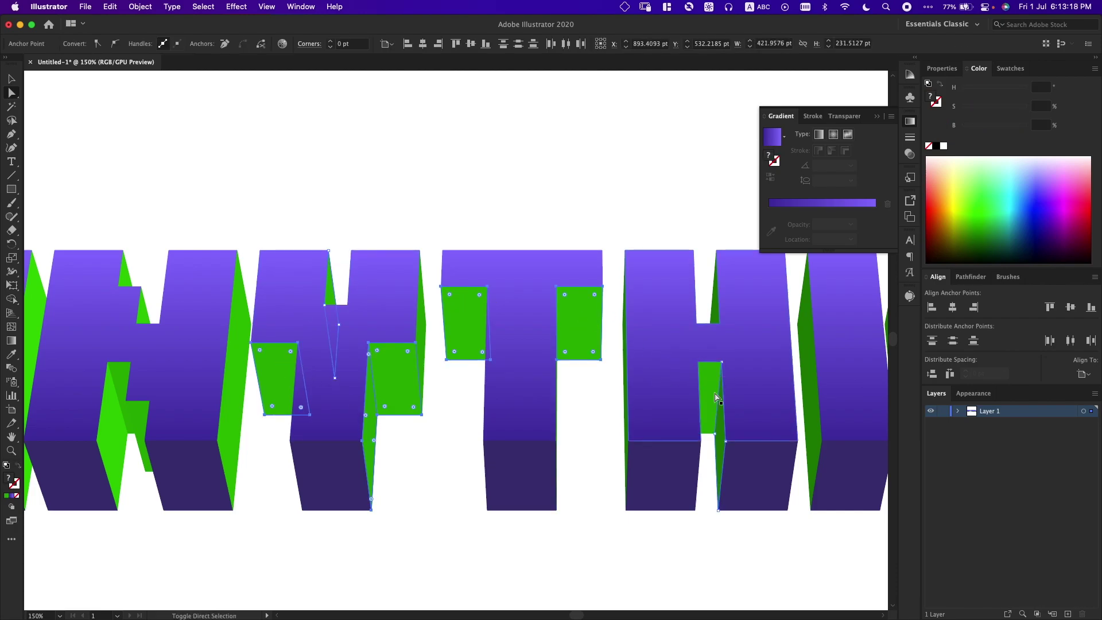
{"action": "left_click", "coordinate": [712, 470]}
{"action": "left_click", "coordinate": [709, 396]}
{"action": "left_click", "coordinate": [625, 347], "text": "shift"}
{"action": "left_click", "coordinate": [716, 307], "text": "shift"}
{"action": "left_click", "coordinate": [720, 454], "text": "shift"}
{"action": "double_click", "coordinate": [9, 478]}
{"action": "left_click_drag", "start_coordinate": [529, 354], "coordinate": [501, 394]}
{"action": "left_click", "coordinate": [672, 251]}
Step: Select the green side and inner faces of the I and second N, plus the G's outer side face
{"action": "left_click_drag", "start_coordinate": [670, 202], "coordinate": [370, 253]}
{"action": "left_click", "coordinate": [508, 431]}
{"action": "left_click", "coordinate": [603, 431], "text": "shift"}
{"action": "left_click", "coordinate": [695, 445], "text": "shift"}
{"action": "left_click", "coordinate": [701, 463], "text": "shift"}
{"action": "left_click", "coordinate": [714, 486], "text": "shift"}
{"action": "left_click", "coordinate": [809, 454], "text": "shift"}
Step: Add the G's green inner faces to the selection and fill all selected faces with black (000000)
{"action": "left_click_drag", "start_coordinate": [840, 333], "coordinate": [641, 260]}
{"action": "left_click", "coordinate": [713, 282], "text": "shift"}
{"action": "left_click", "coordinate": [709, 356], "text": "shift"}
{"action": "double_click", "coordinate": [9, 479]}
{"action": "left_click_drag", "start_coordinate": [459, 356], "coordinate": [428, 411]}
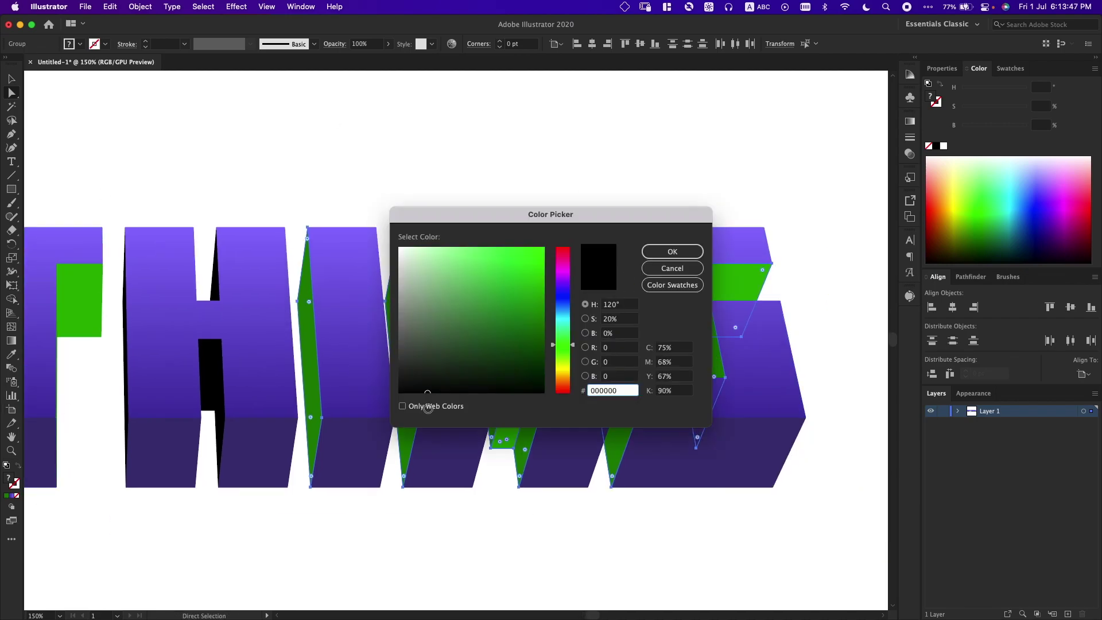
{"action": "left_click", "coordinate": [671, 251]}
Step: Show the colour swatches and select the green side and underside faces of the letter T
{"action": "left_click", "coordinate": [1011, 68]}
{"action": "left_click", "coordinate": [514, 278]}
{"action": "left_click_drag", "start_coordinate": [360, 171], "coordinate": [686, 176]}
{"action": "left_click", "coordinate": [418, 295], "text": "shift"}
{"action": "left_click", "coordinate": [294, 304], "text": "shift"}
{"action": "scroll", "coordinate": [385, 411], "scroll_direction": "up", "scroll_amount": 4}
{"action": "left_click", "coordinate": [381, 369], "text": "shift"}
{"action": "scroll", "coordinate": [508, 365], "scroll_direction": "down", "scroll_amount": 3}
Step: Add the Y's green side and underside faces to the selection and fill them all with the black swatch
{"action": "left_click", "coordinate": [247, 351], "text": "shift"}
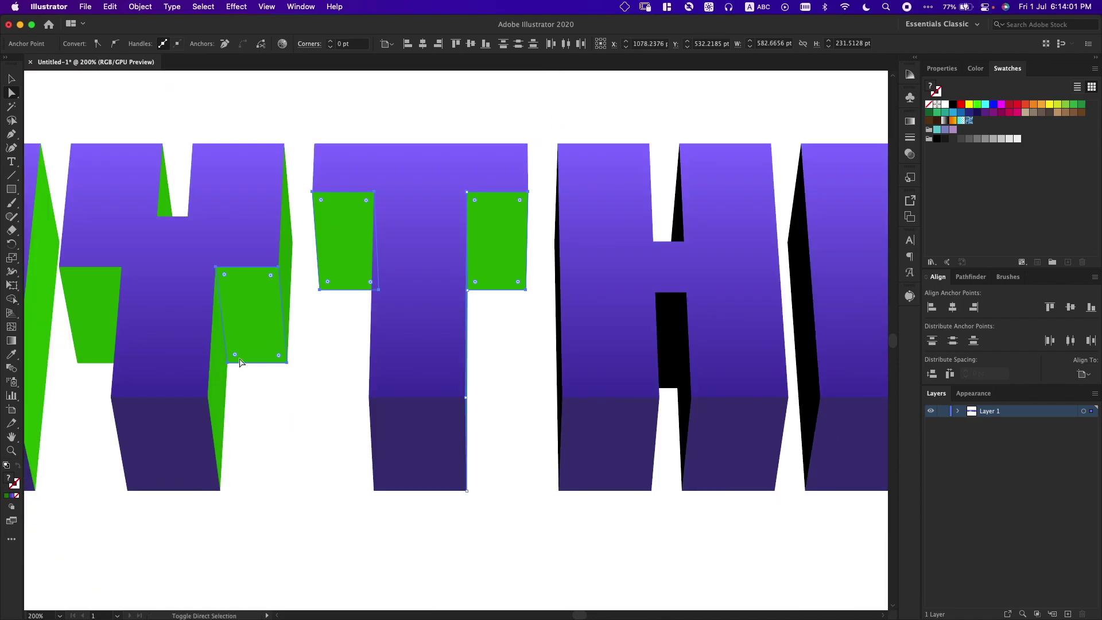
{"action": "left_click", "coordinate": [288, 253], "text": "shift"}
{"action": "left_click", "coordinate": [164, 202], "text": "shift"}
{"action": "left_click", "coordinate": [104, 316], "text": "shift"}
{"action": "left_click", "coordinate": [953, 105]}
Step: Select the green side and inner faces of the first N
{"action": "left_click_drag", "start_coordinate": [322, 310], "coordinate": [734, 343]}
{"action": "left_click", "coordinate": [451, 327]}
{"action": "left_click", "coordinate": [323, 405], "text": "shift"}
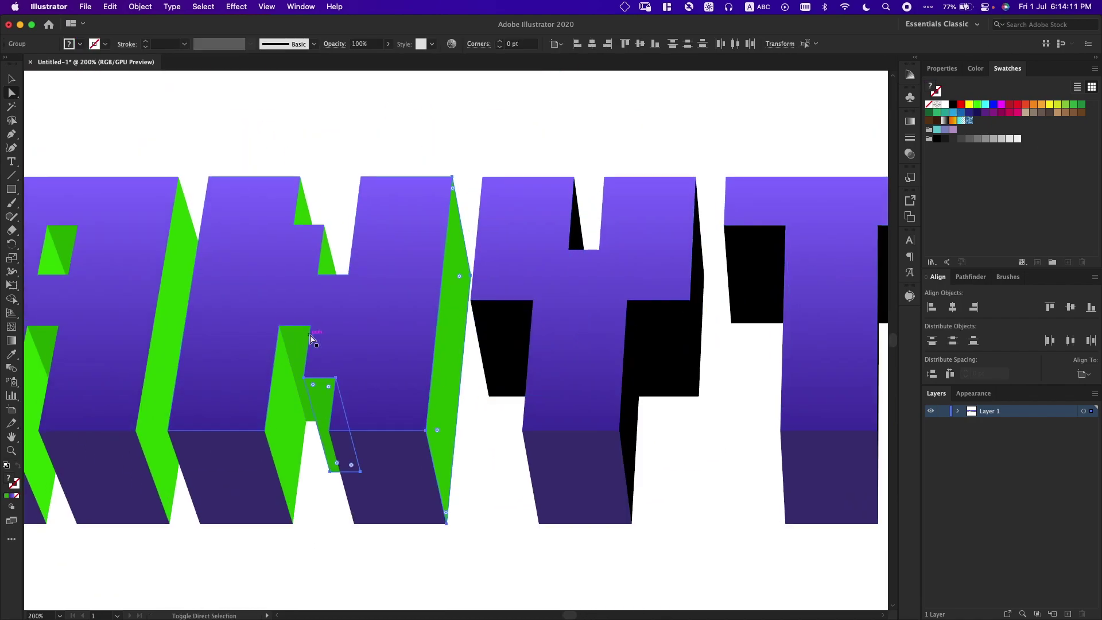
{"action": "left_click", "coordinate": [298, 341], "text": "shift"}
{"action": "left_click", "coordinate": [281, 395], "text": "shift"}
{"action": "left_click", "coordinate": [326, 262], "text": "shift"}
{"action": "left_click", "coordinate": [300, 214], "text": "shift"}
Step: Add the A's green side and inner faces to the selection and fill them all with the black swatch
{"action": "left_click", "coordinate": [174, 270], "text": "shift"}
{"action": "left_click_drag", "start_coordinate": [196, 271], "coordinate": [347, 274]}
{"action": "left_click", "coordinate": [228, 261], "text": "shift"}
{"action": "left_click", "coordinate": [199, 398], "text": "shift"}
{"action": "left_click", "coordinate": [642, 230], "text": "shift"}
{"action": "left_click", "coordinate": [356, 267], "text": "shift"}
{"action": "left_click", "coordinate": [954, 106]}
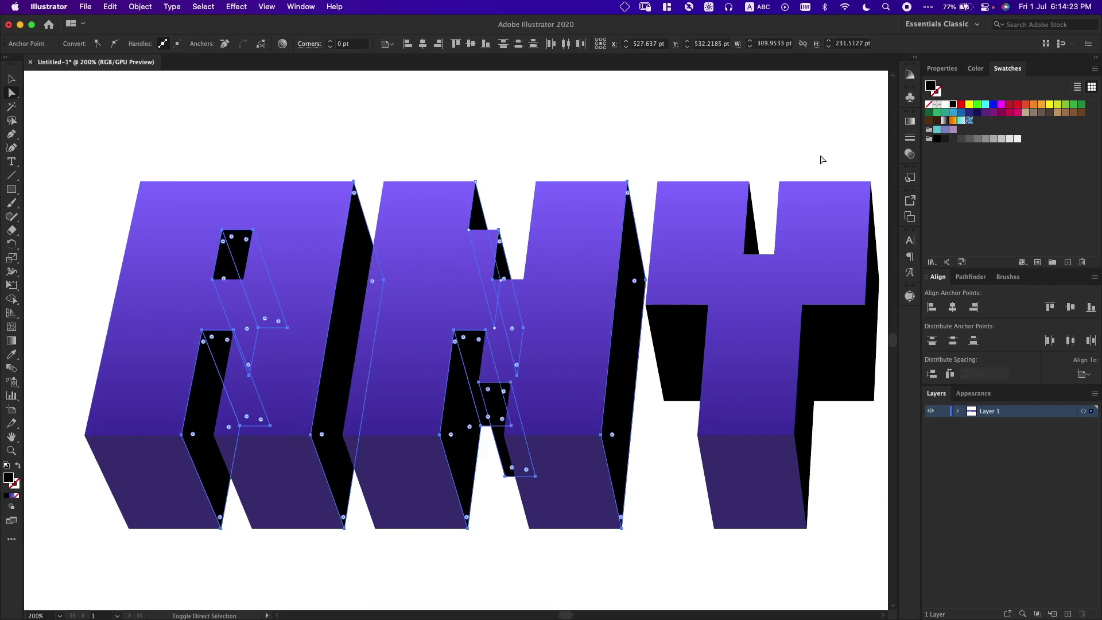
Step: Deselect everything and examine the recoloured side faces across the whole word for gaps and leftover green
{"action": "scroll", "coordinate": [823, 156], "scroll_direction": "down", "scroll_amount": 2}
{"action": "left_click_drag", "start_coordinate": [753, 170], "coordinate": [641, 198]}
{"action": "scroll", "coordinate": [641, 197], "scroll_direction": "right", "scroll_amount": 15}
{"action": "scroll", "coordinate": [641, 198], "scroll_direction": "up", "scroll_amount": 2}
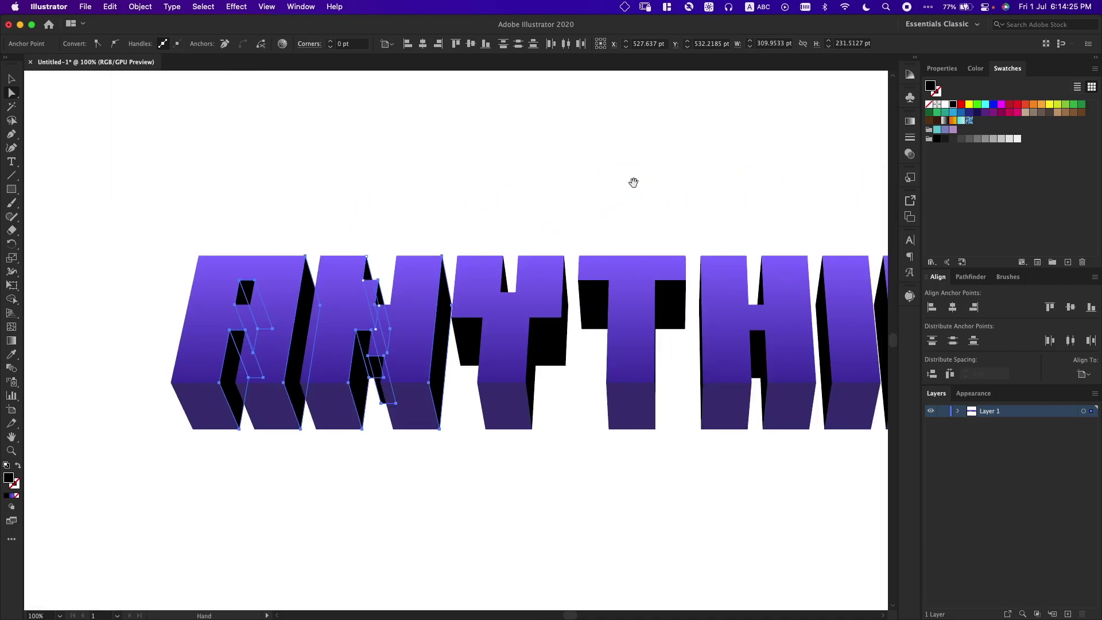
{"action": "key", "text": "super+shift+a"}
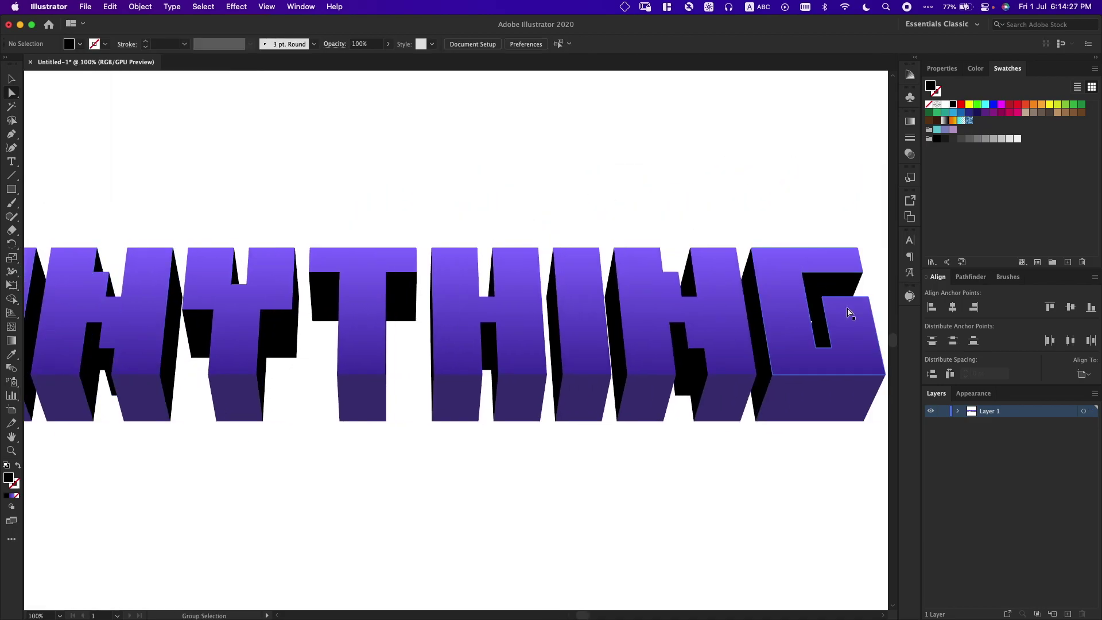
{"action": "scroll", "coordinate": [831, 321], "scroll_direction": "up", "scroll_amount": 2}
{"action": "scroll", "coordinate": [834, 325], "scroll_direction": "down", "scroll_amount": 3, "text": "alt"}
{"action": "scroll", "coordinate": [832, 320], "scroll_direction": "up", "scroll_amount": 10, "text": "alt"}
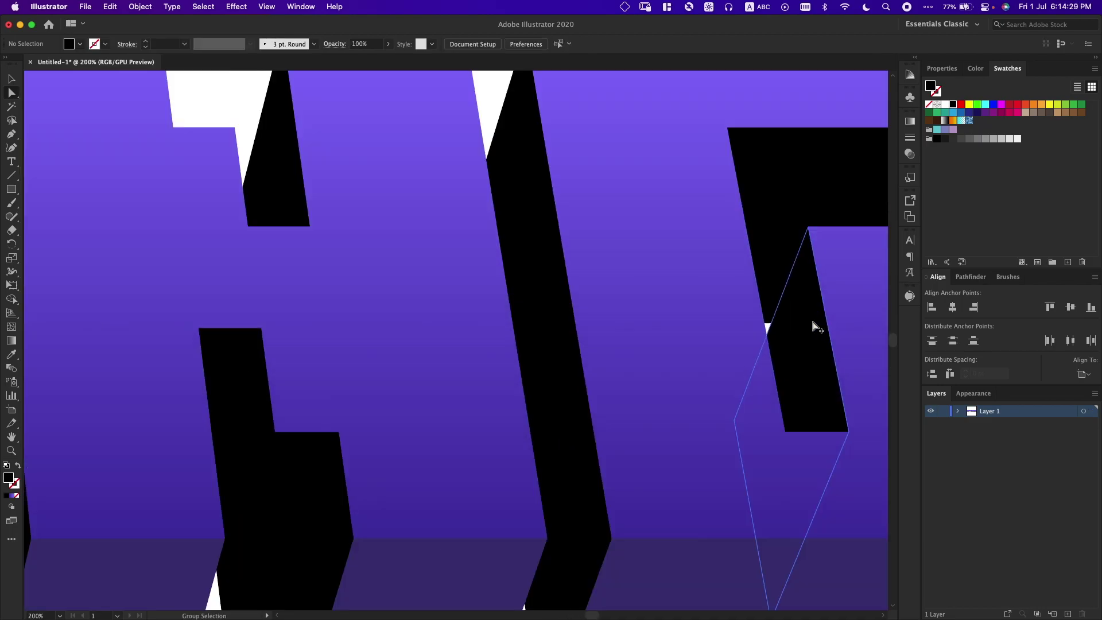
{"action": "scroll", "coordinate": [702, 310], "scroll_direction": "down", "scroll_amount": 6, "text": "alt"}
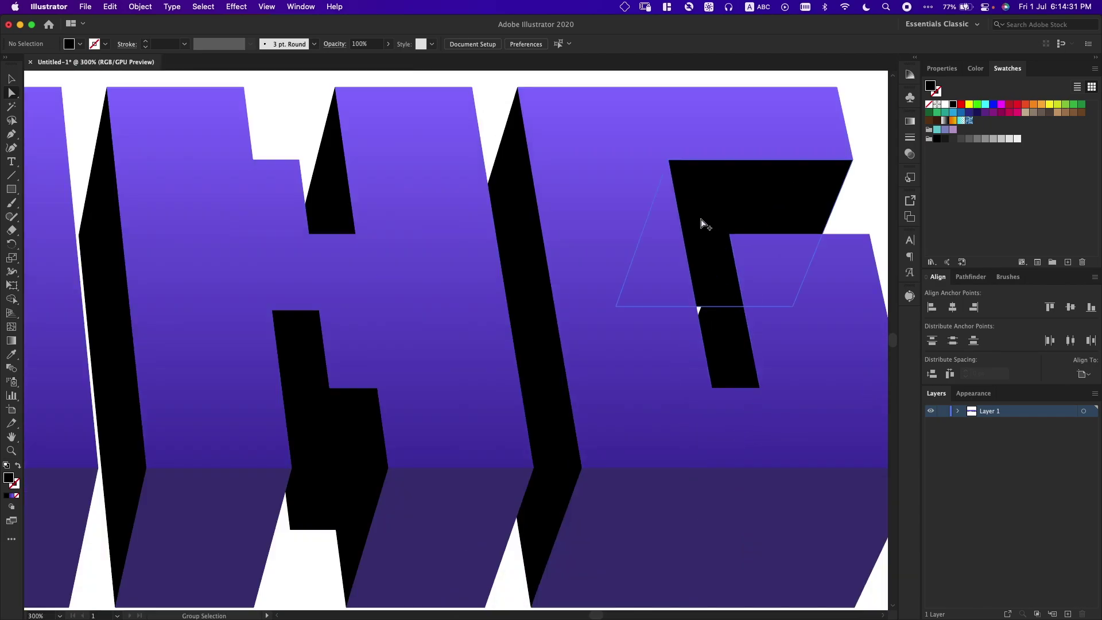
{"action": "scroll", "coordinate": [714, 274], "scroll_direction": "down", "scroll_amount": 2}
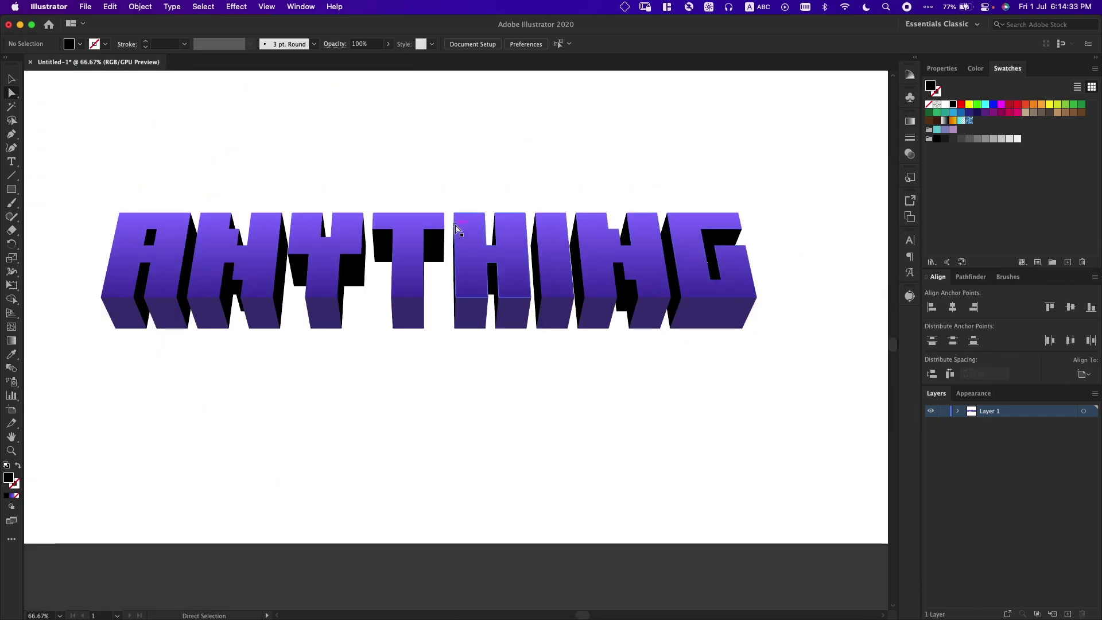
{"action": "left_click_drag", "start_coordinate": [452, 211], "coordinate": [678, 284]}
{"action": "scroll", "coordinate": [352, 293], "scroll_direction": "up", "scroll_amount": 3, "text": "alt"}
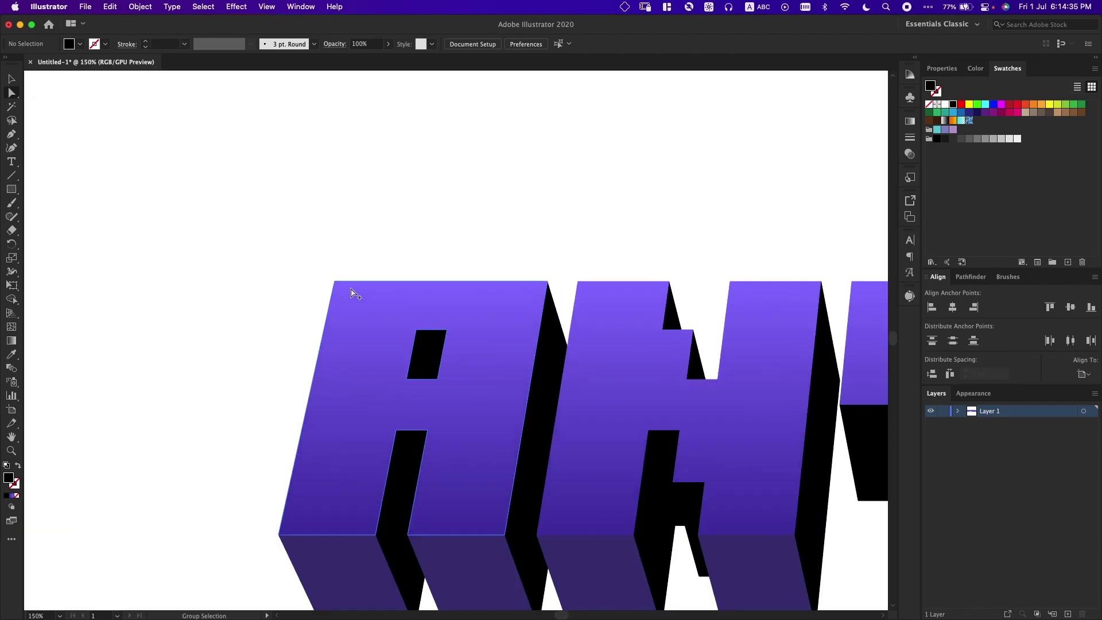
{"action": "scroll", "coordinate": [402, 290], "scroll_direction": "down", "scroll_amount": 1, "text": "alt"}
{"action": "scroll", "coordinate": [519, 240], "scroll_direction": "right", "scroll_amount": 5}
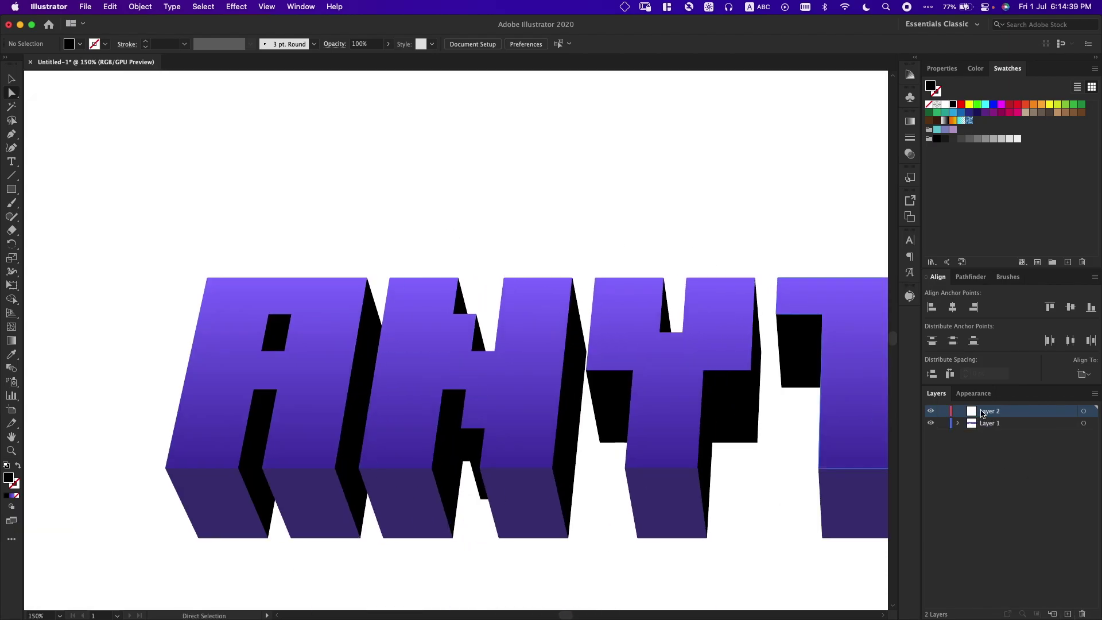
Step: Add a new layer and place it beneath the layer that holds the lettering
{"action": "left_click_drag", "start_coordinate": [982, 413], "coordinate": [989, 435]}
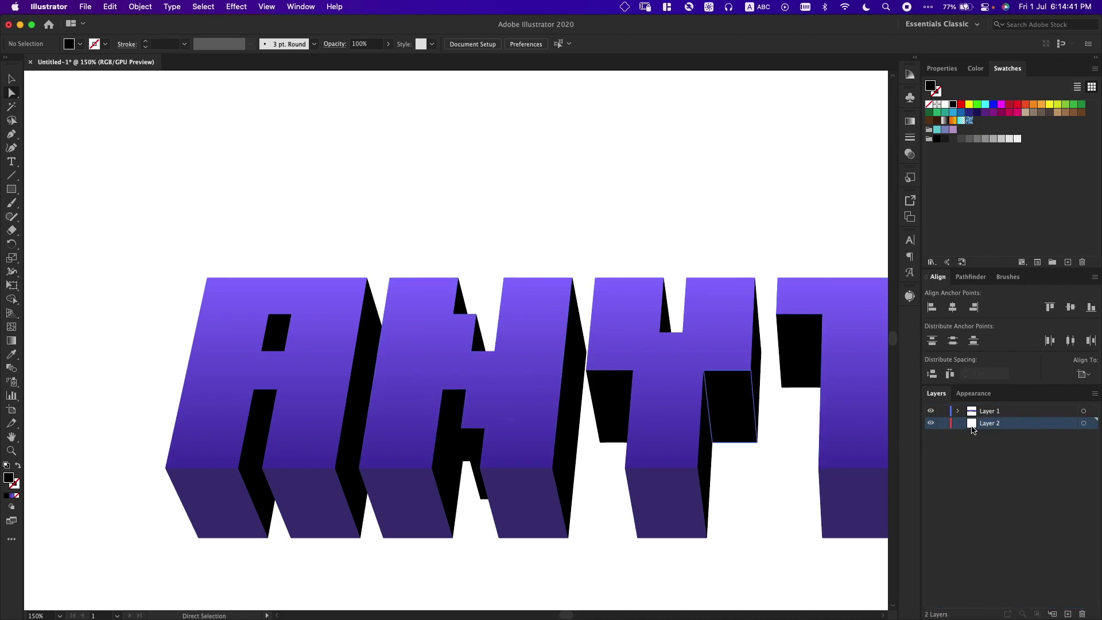
{"action": "left_click", "coordinate": [958, 411]}
{"action": "left_click", "coordinate": [957, 412]}
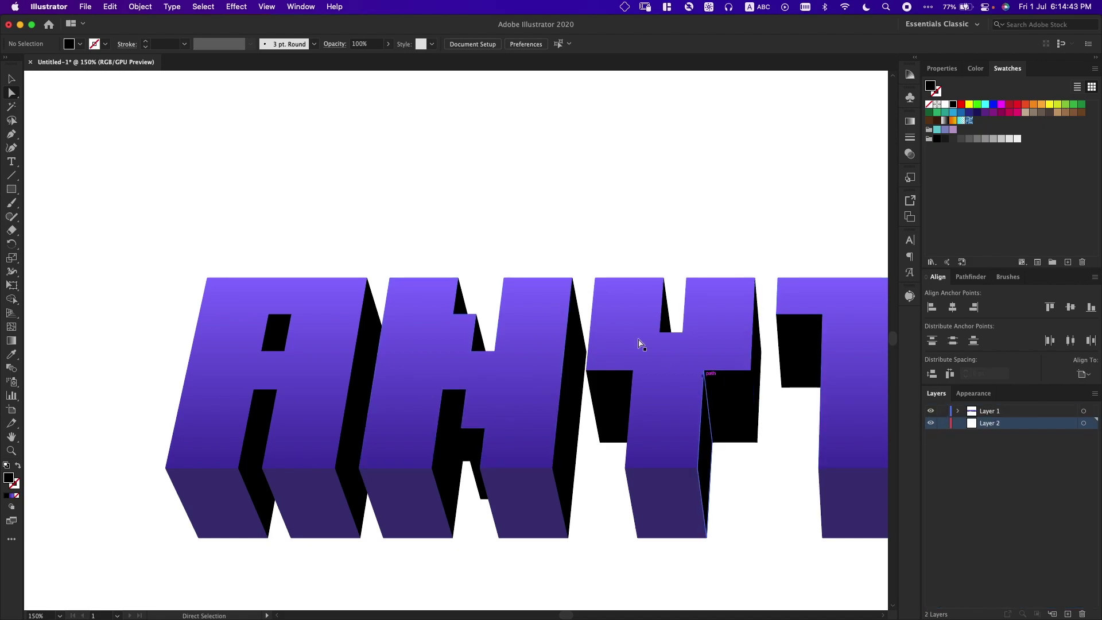
{"action": "scroll", "coordinate": [630, 333], "scroll_direction": "down", "scroll_amount": 5}
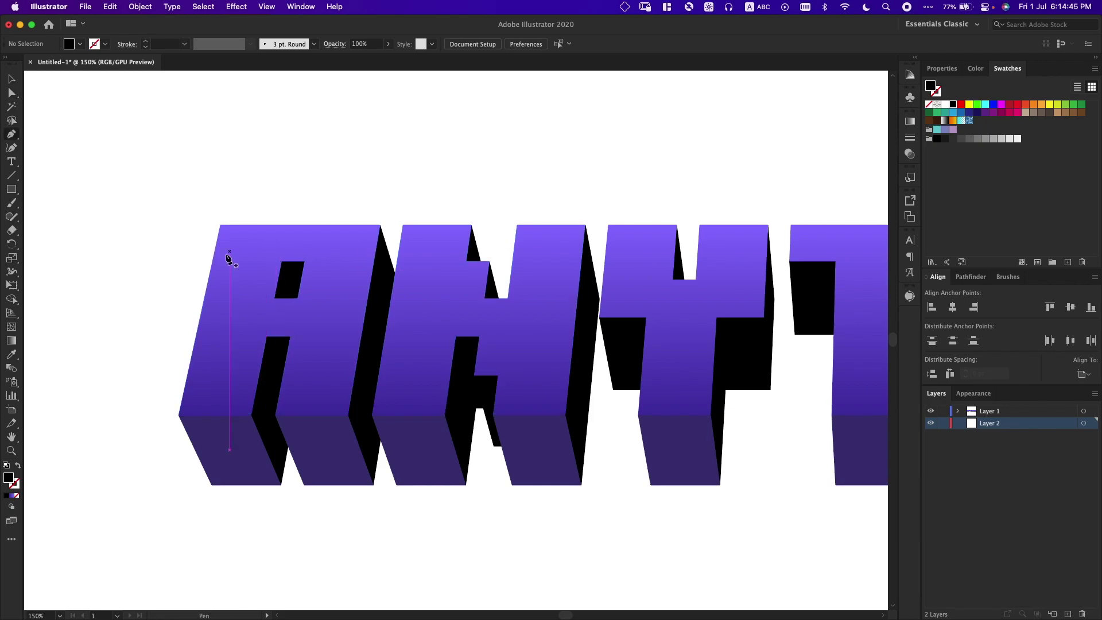
Step: Activate the Pen tool with both fill and stroke set to none
{"action": "key", "text": "p"}
{"action": "left_click", "coordinate": [9, 136]}
{"action": "left_click", "coordinate": [69, 46]}
{"action": "left_click", "coordinate": [69, 46]}
{"action": "left_click", "coordinate": [69, 46]}
{"action": "left_click", "coordinate": [9, 63]}
{"action": "left_click", "coordinate": [82, 50]}
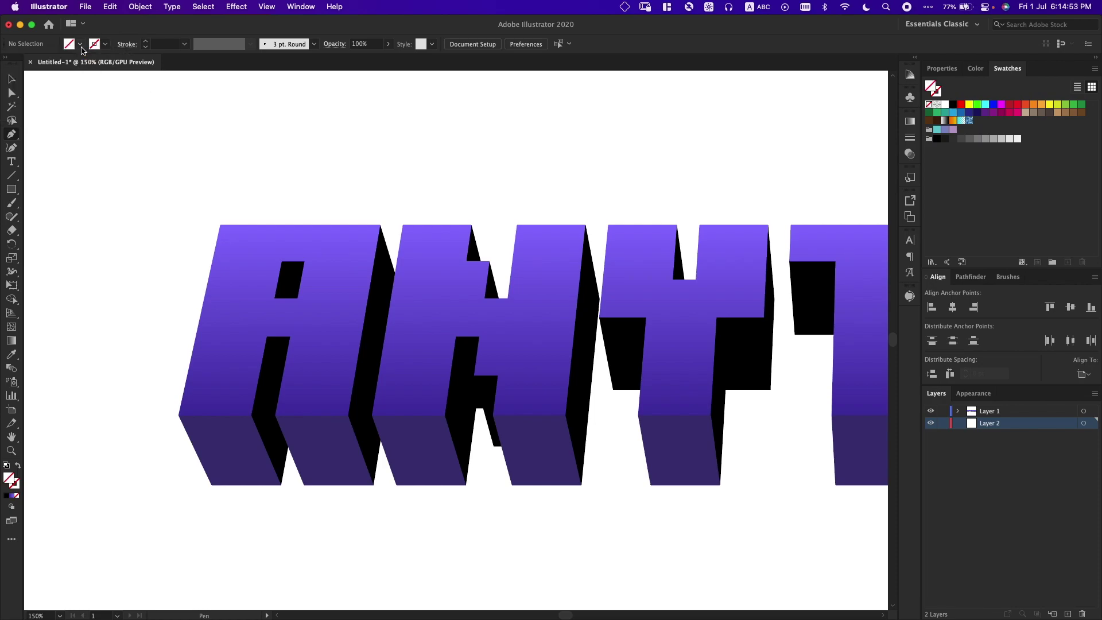
Step: Begin a path at the A's upper-left corner and trace the letter's left and lower edges to the notch before the N
{"action": "left_click", "coordinate": [220, 225]}
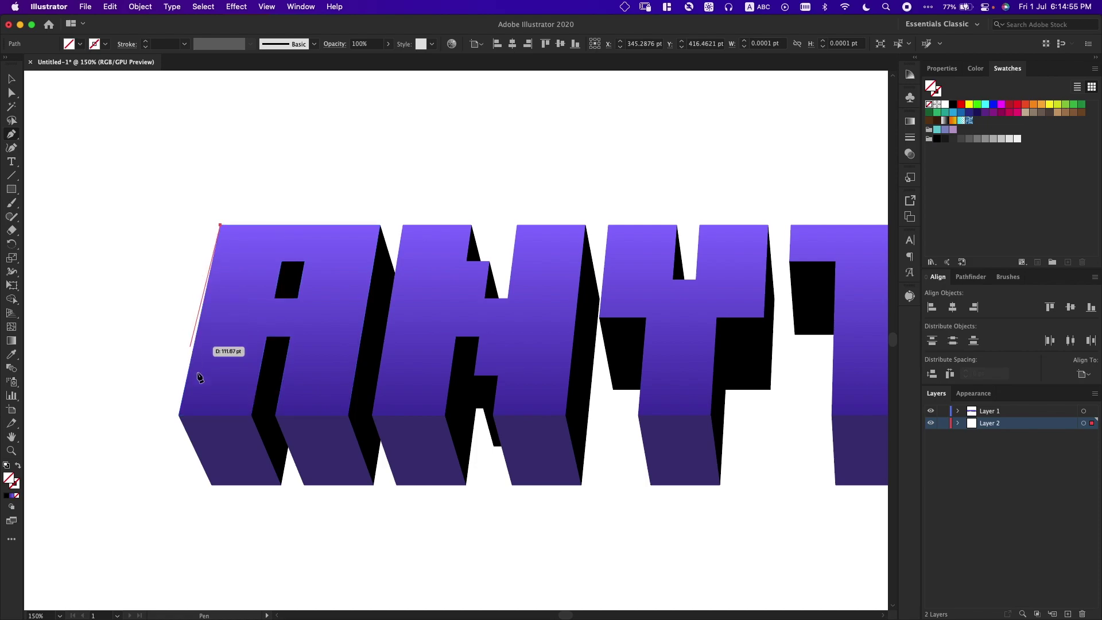
{"action": "left_click", "coordinate": [179, 414]}
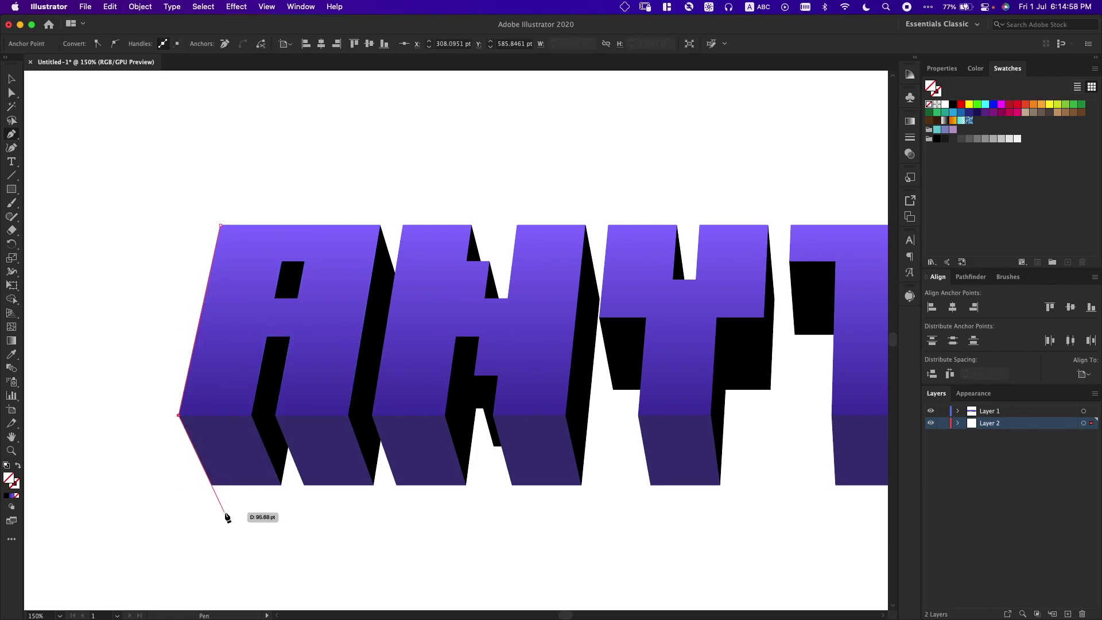
{"action": "left_click", "coordinate": [212, 484]}
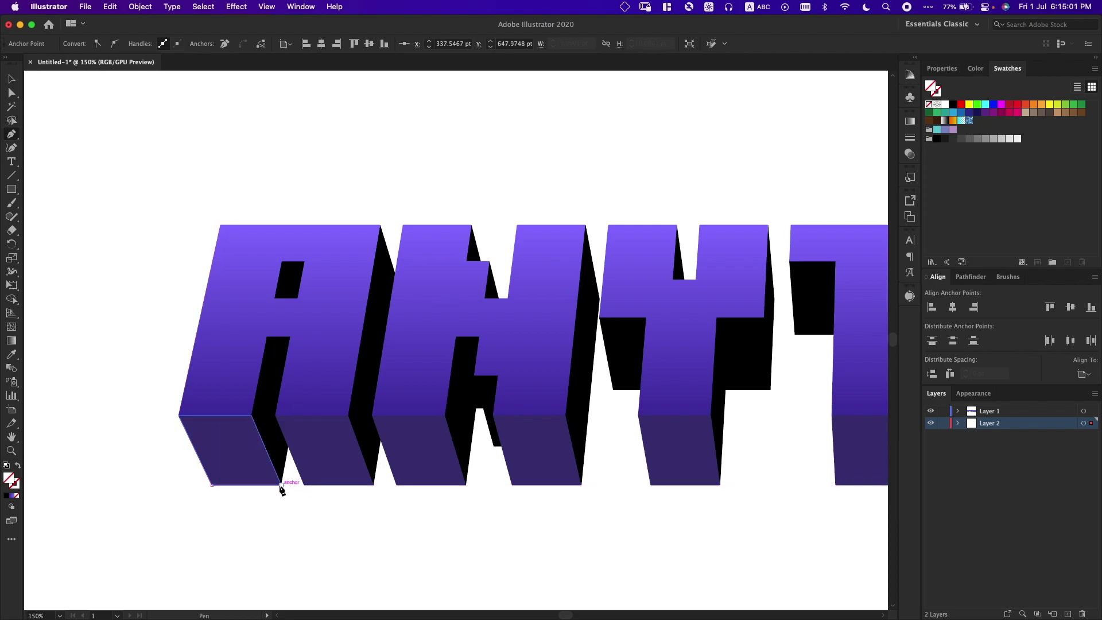
{"action": "left_click", "coordinate": [280, 484]}
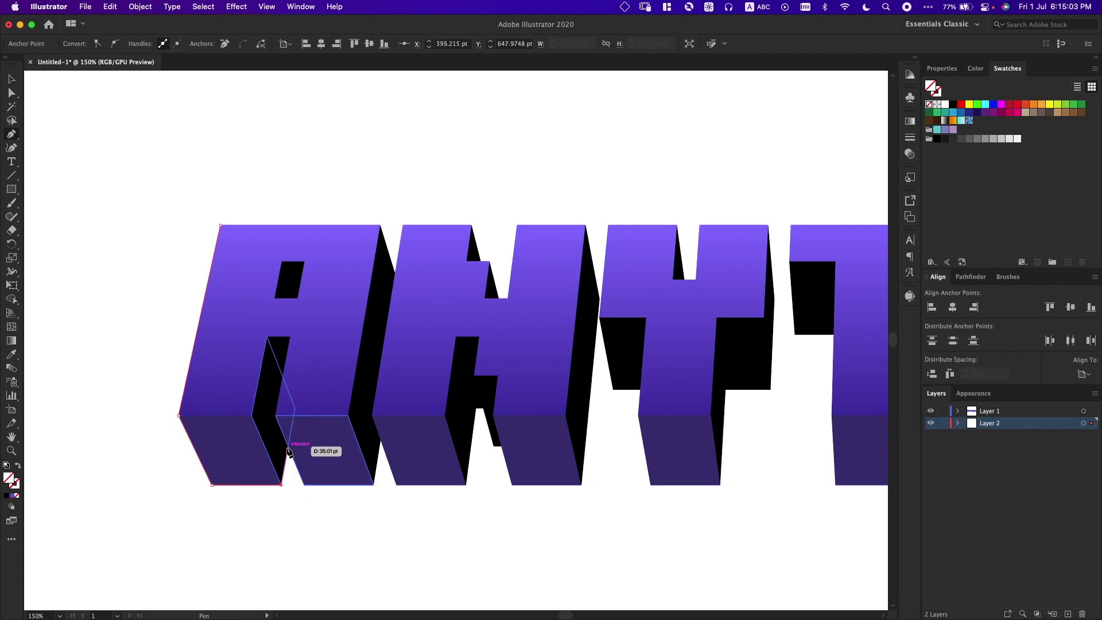
{"action": "left_click", "coordinate": [288, 447]}
{"action": "left_click", "coordinate": [304, 484]}
{"action": "left_click", "coordinate": [373, 484]}
{"action": "left_click", "coordinate": [382, 441]}
Step: Continue the path along the first N's lower edges, following its stepped inner gap to the lower-right corner
{"action": "left_click", "coordinate": [396, 485]}
{"action": "left_click", "coordinate": [466, 485]}
{"action": "left_click", "coordinate": [476, 408]}
{"action": "left_click", "coordinate": [484, 409]}
{"action": "left_click", "coordinate": [485, 409]}
{"action": "left_click", "coordinate": [494, 446]}
{"action": "left_click", "coordinate": [503, 446]}
{"action": "left_click", "coordinate": [513, 485]}
{"action": "left_click", "coordinate": [581, 485]}
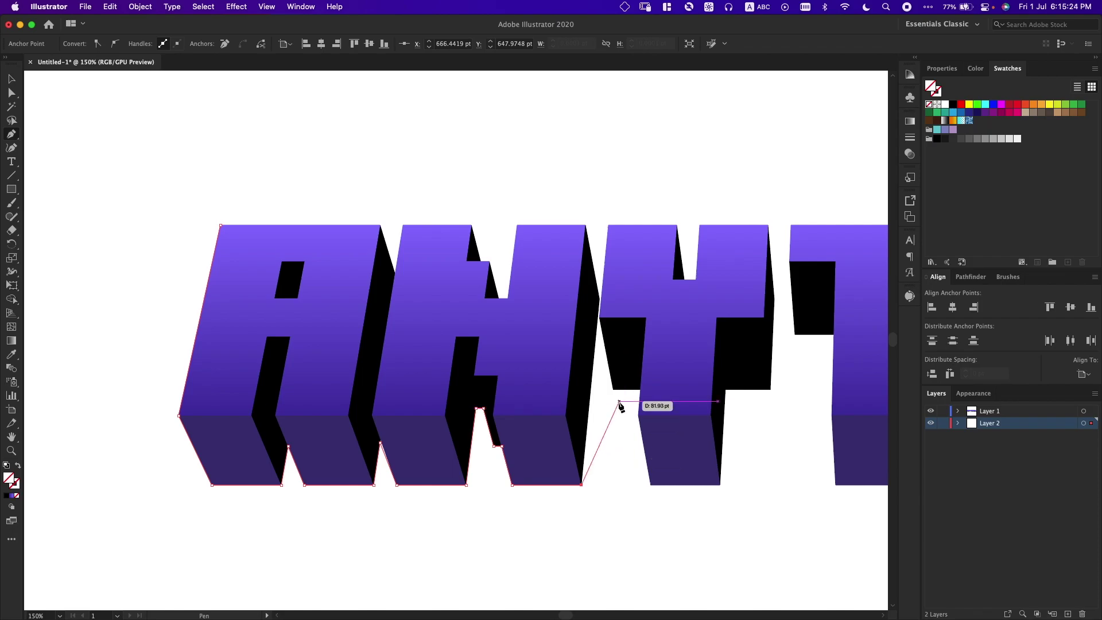
Step: Bridge the path from the N to the Y, tracing the Y's underside, stem and right side up to its upper-right corner
{"action": "left_click", "coordinate": [591, 389]}
{"action": "left_click", "coordinate": [641, 391]}
{"action": "left_click", "coordinate": [638, 415]}
{"action": "left_click", "coordinate": [651, 486]}
{"action": "left_click_drag", "start_coordinate": [659, 410], "coordinate": [547, 445]}
{"action": "left_click", "coordinate": [608, 519]}
{"action": "left_click", "coordinate": [613, 425]}
{"action": "left_click", "coordinate": [658, 425]}
{"action": "left_click", "coordinate": [662, 334]}
{"action": "left_click", "coordinate": [656, 260]}
Step: Trace back across the Y's top notch and along the N's top edge, including its stepped inner corners
{"action": "left_click", "coordinate": [587, 260]}
{"action": "left_click", "coordinate": [584, 314]}
{"action": "left_click", "coordinate": [572, 315]}
{"action": "left_click", "coordinate": [564, 260]}
{"action": "left_click", "coordinate": [405, 260]}
{"action": "left_click", "coordinate": [395, 334]}
{"action": "left_click", "coordinate": [387, 334]}
{"action": "left_click", "coordinate": [377, 296]}
{"action": "left_click", "coordinate": [369, 297]}
{"action": "left_click", "coordinate": [358, 261]}
{"action": "left_click", "coordinate": [291, 260]}
Step: Trace the gap between the N and A and the A's top edge back to the path's starting corner
{"action": "left_click", "coordinate": [282, 309]}
{"action": "left_click", "coordinate": [268, 260]}
{"action": "scroll", "coordinate": [109, 263], "scroll_direction": "up", "scroll_amount": 10}
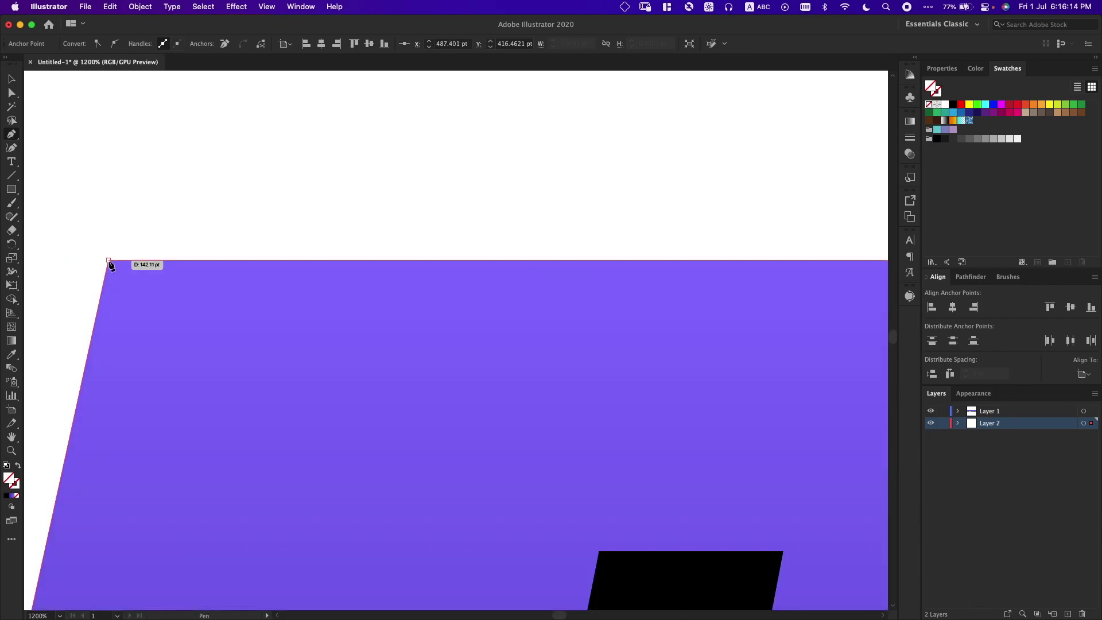
{"action": "left_click", "coordinate": [109, 261]}
Step: Join the outline's two loose ends at the A's upper-left corner and remove the extra anchor point
{"action": "key", "text": "a"}
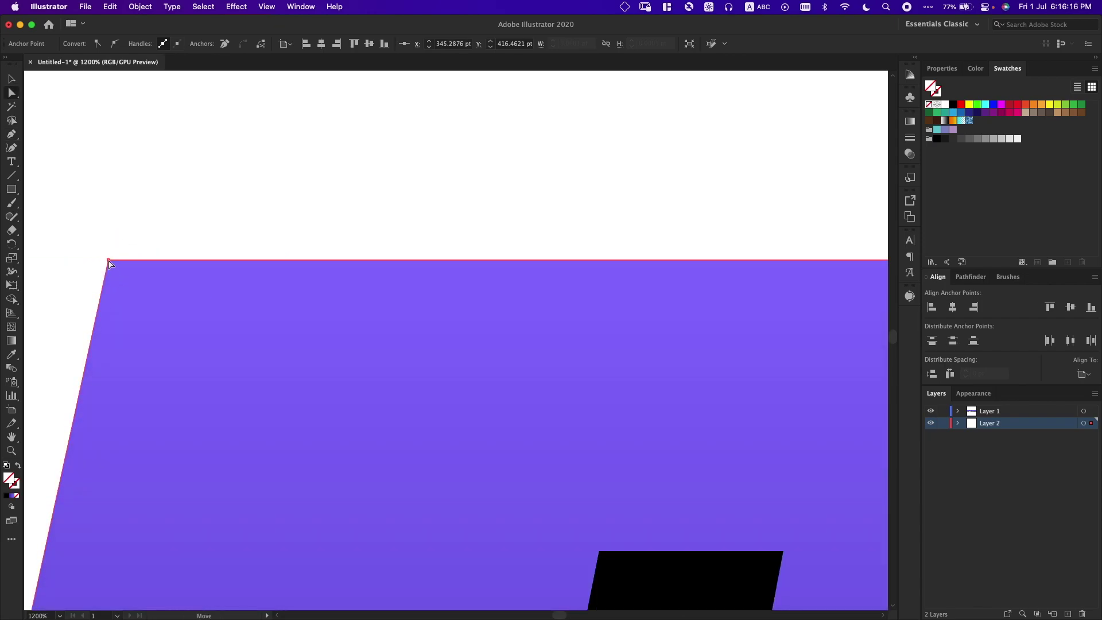
{"action": "left_click_drag", "start_coordinate": [109, 261], "coordinate": [74, 277]}
{"action": "left_click", "coordinate": [109, 262], "text": "shift"}
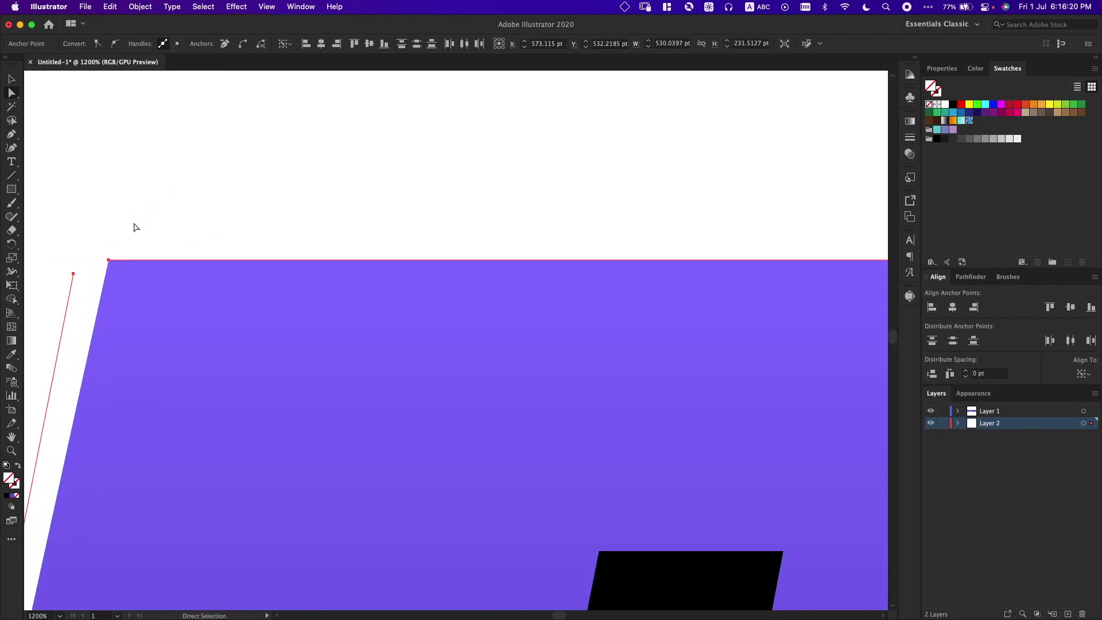
{"action": "key", "text": "super"}
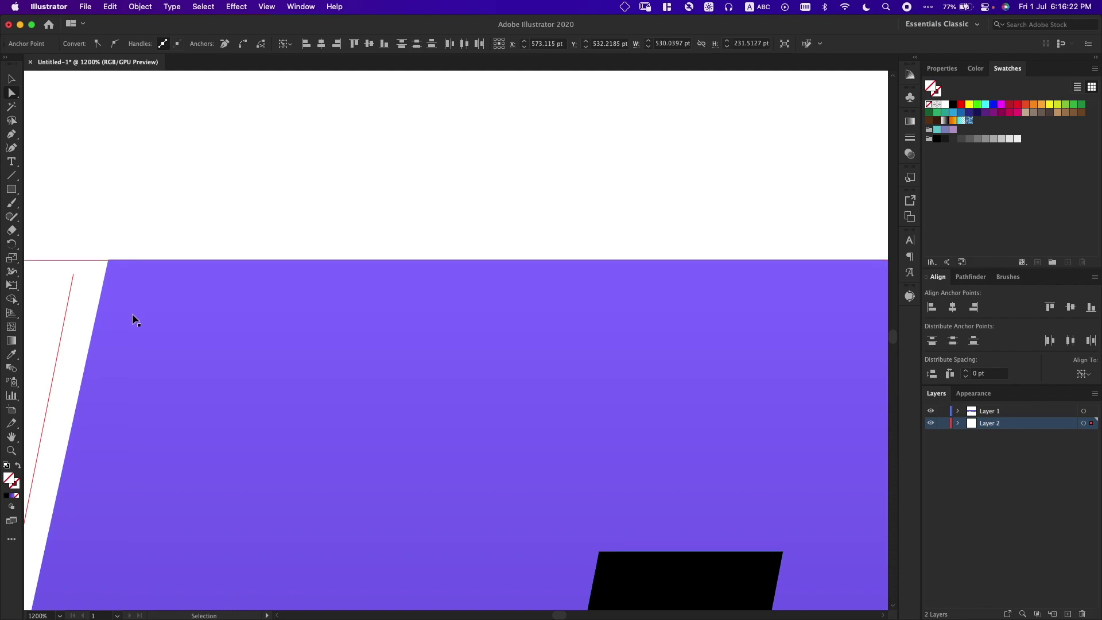
{"action": "left_click", "coordinate": [125, 305]}
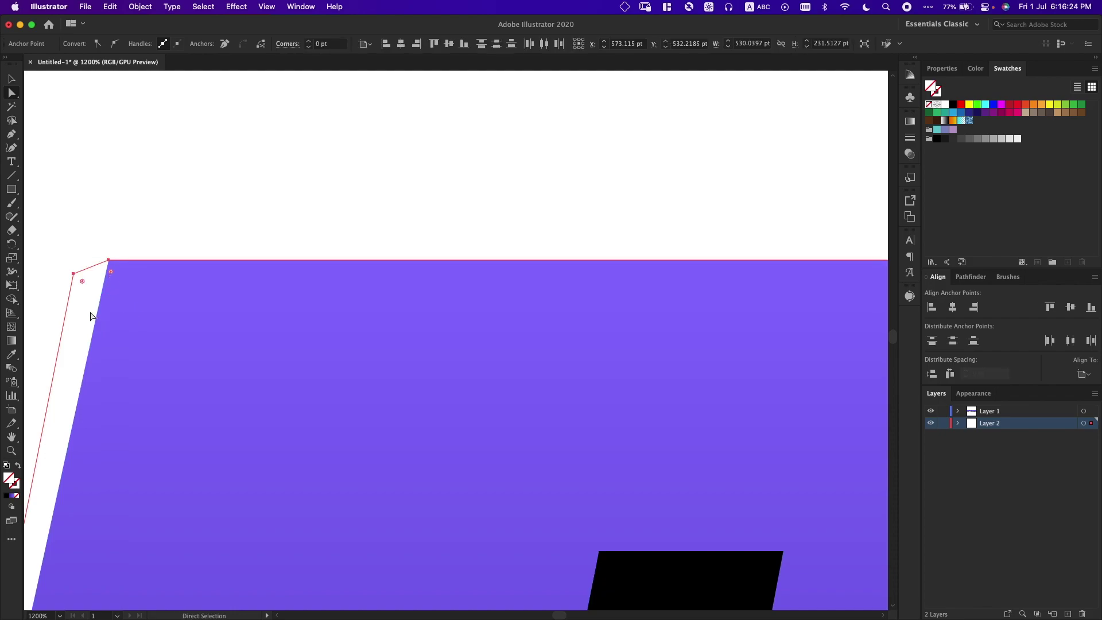
{"action": "left_click", "coordinate": [73, 275]}
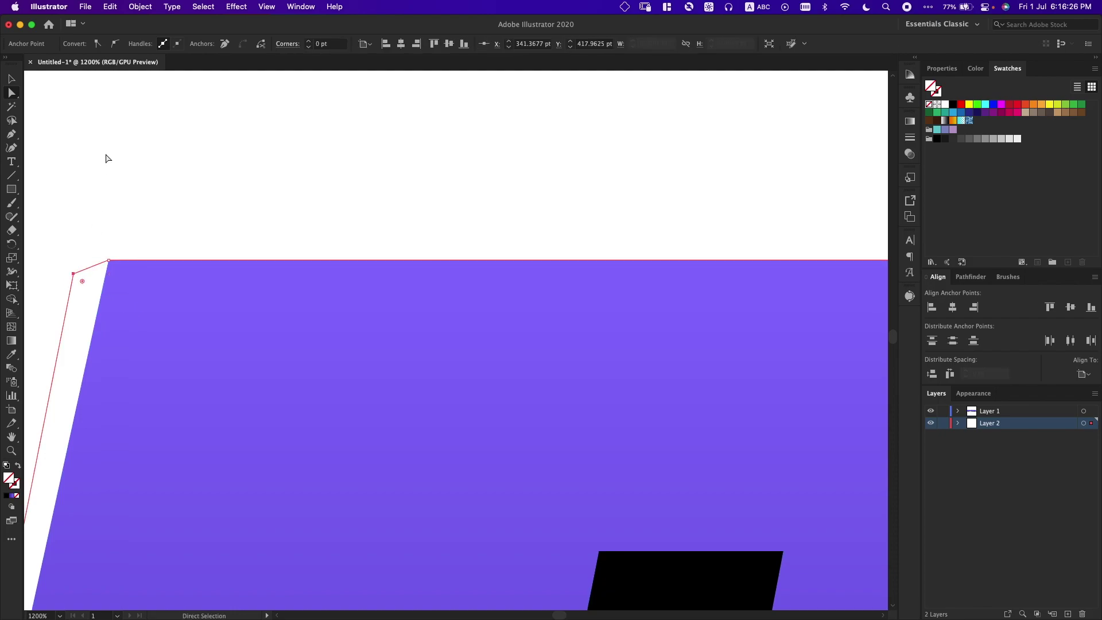
{"action": "left_click", "coordinate": [225, 46]}
Step: Move the outline's anchor in the lower notch between the A and N exactly onto the corner where their faces meet
{"action": "scroll", "coordinate": [184, 216], "scroll_direction": "down", "scroll_amount": 3}
{"action": "scroll", "coordinate": [322, 253], "scroll_direction": "down", "scroll_amount": 2}
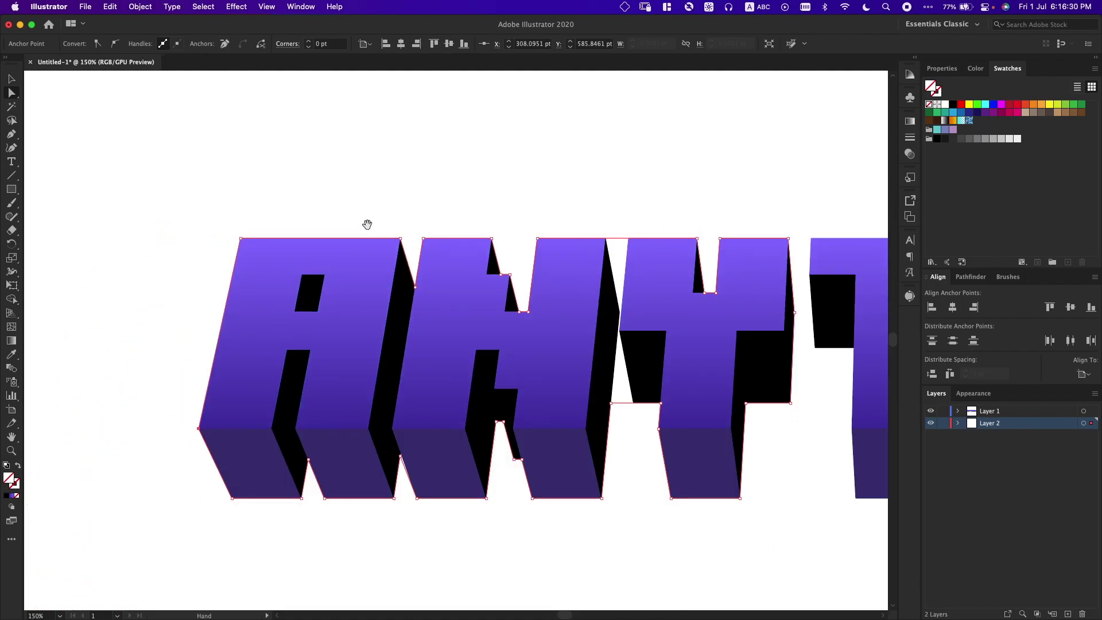
{"action": "scroll", "coordinate": [402, 327], "scroll_direction": "right", "scroll_amount": 2}
{"action": "scroll", "coordinate": [352, 455], "scroll_direction": "up", "scroll_amount": 6}
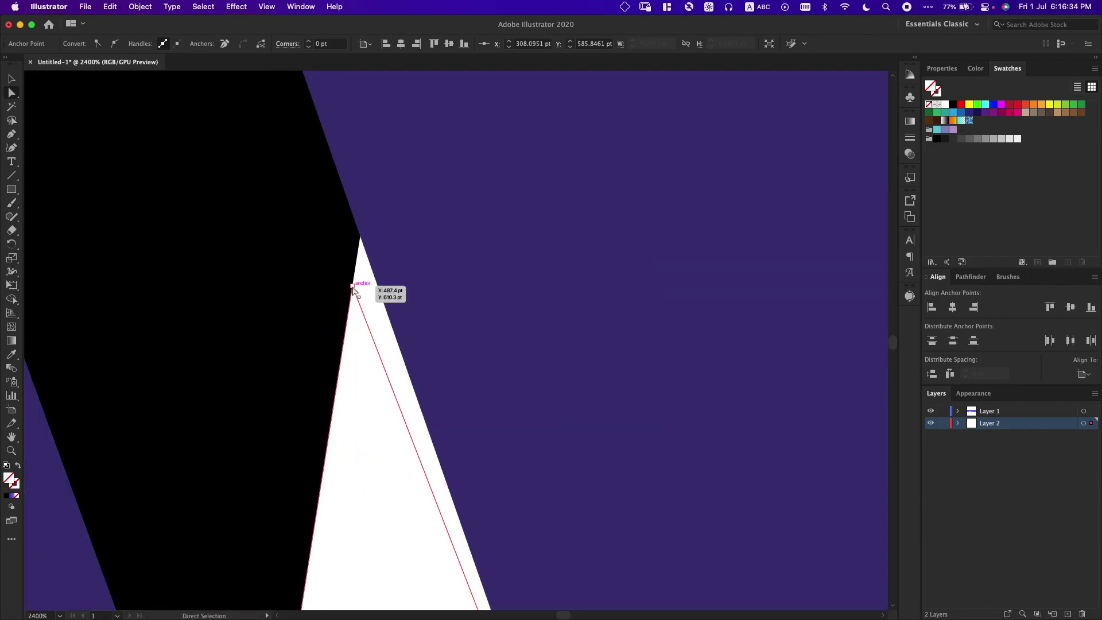
{"action": "left_click_drag", "start_coordinate": [353, 288], "coordinate": [361, 236]}
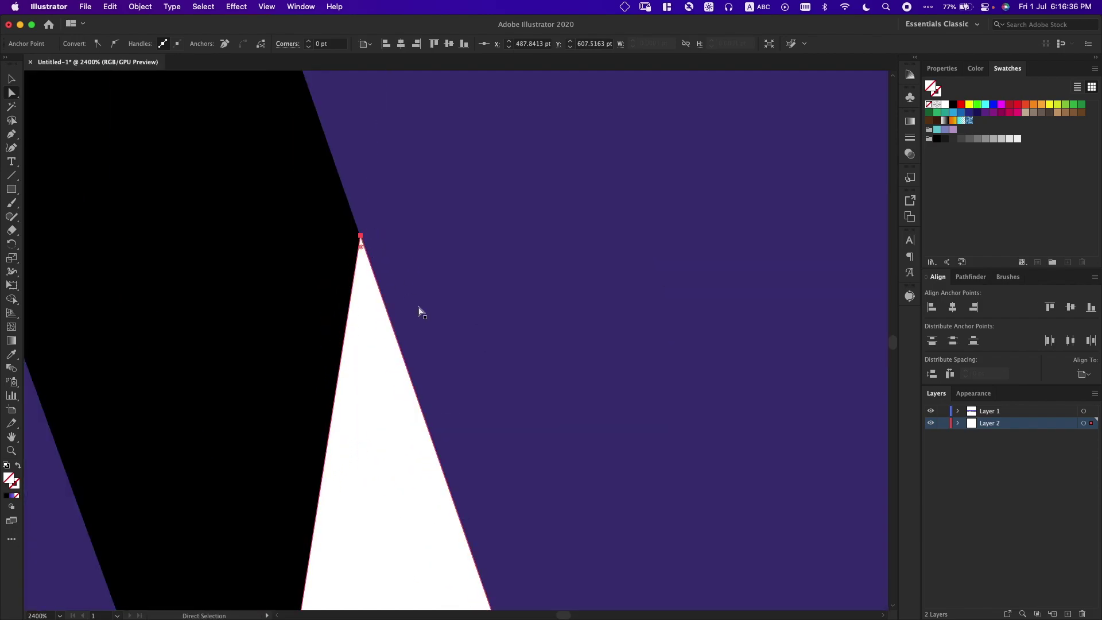
{"action": "scroll", "coordinate": [430, 330], "scroll_direction": "down", "scroll_amount": 1}
{"action": "key", "text": "super+1"}
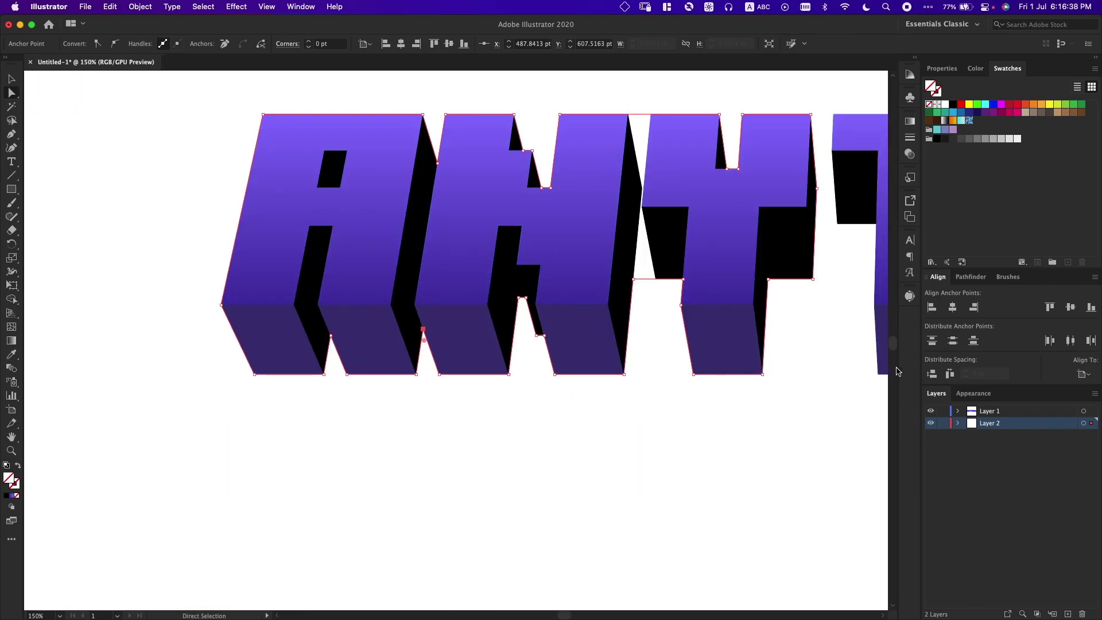
Step: Select the traced ANY outline on Layer 2 and set both its fill and stroke to black
{"action": "left_click", "coordinate": [1092, 423]}
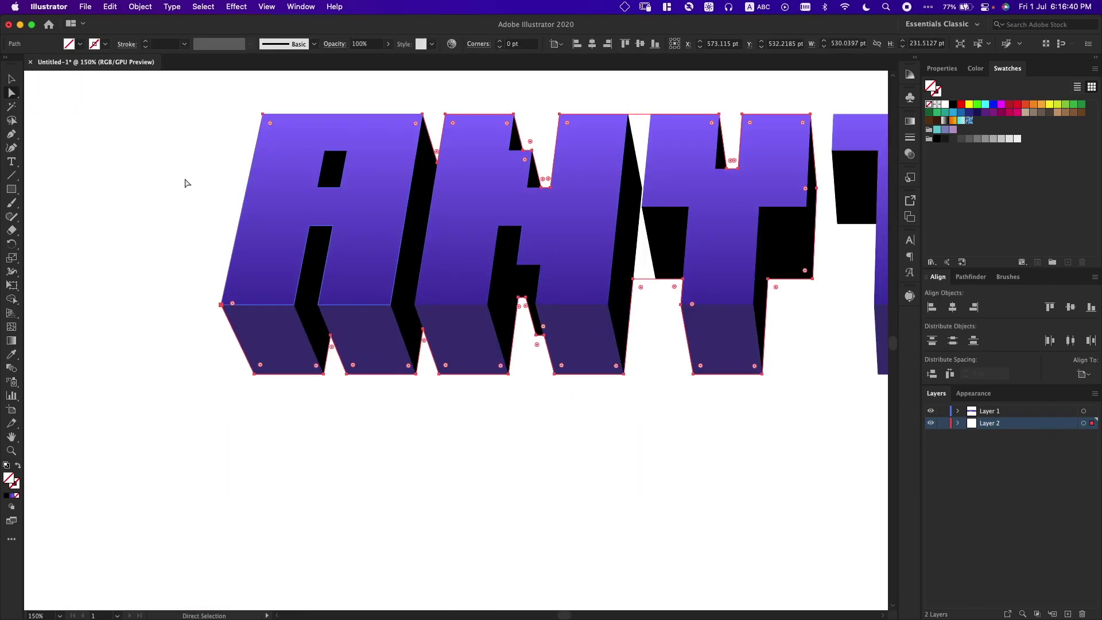
{"action": "left_click", "coordinate": [80, 43]}
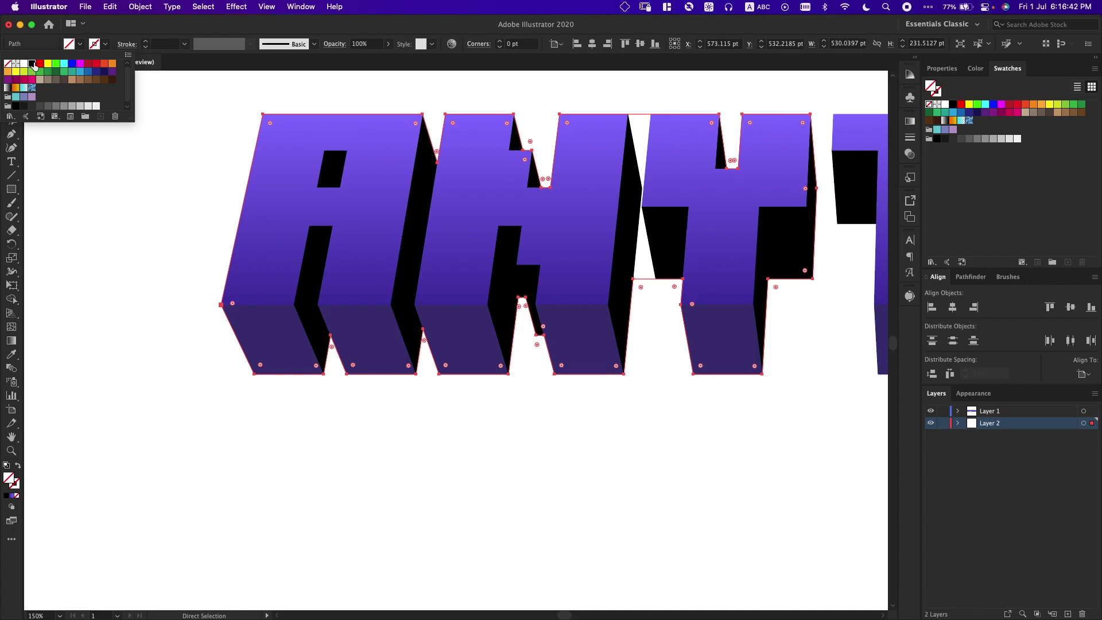
{"action": "left_click", "coordinate": [32, 64]}
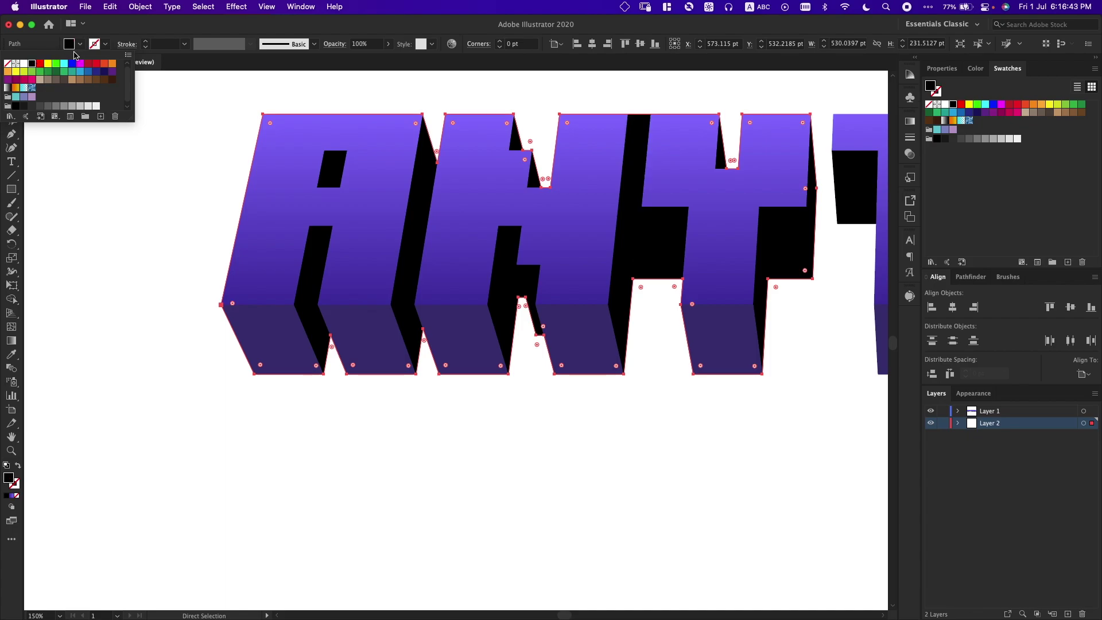
{"action": "left_click", "coordinate": [106, 44]}
{"action": "left_click", "coordinate": [33, 65]}
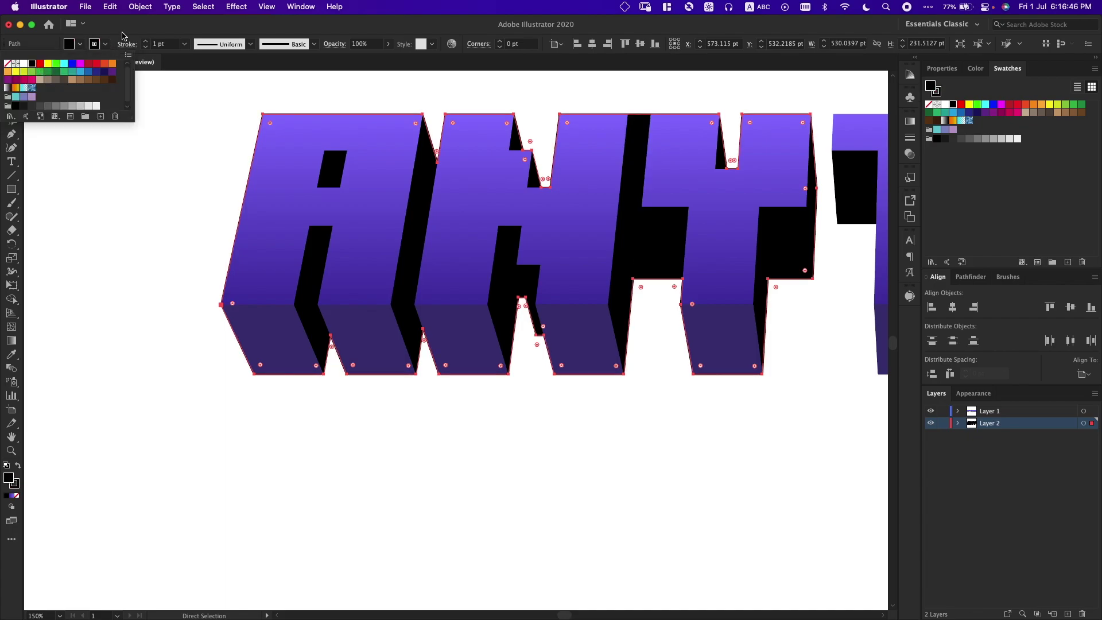
Step: Set the ANY outline's stroke weight to 16 pt and align the stroke to the outside
{"action": "left_click", "coordinate": [169, 46]}
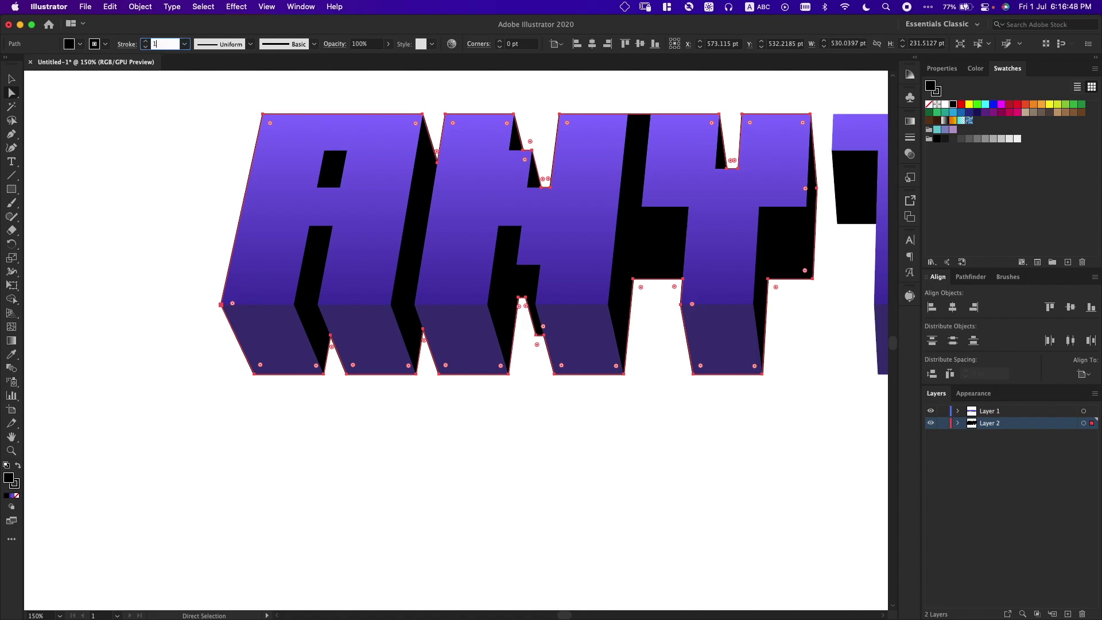
{"action": "type", "text": "16"}
{"action": "key", "text": "Return"}
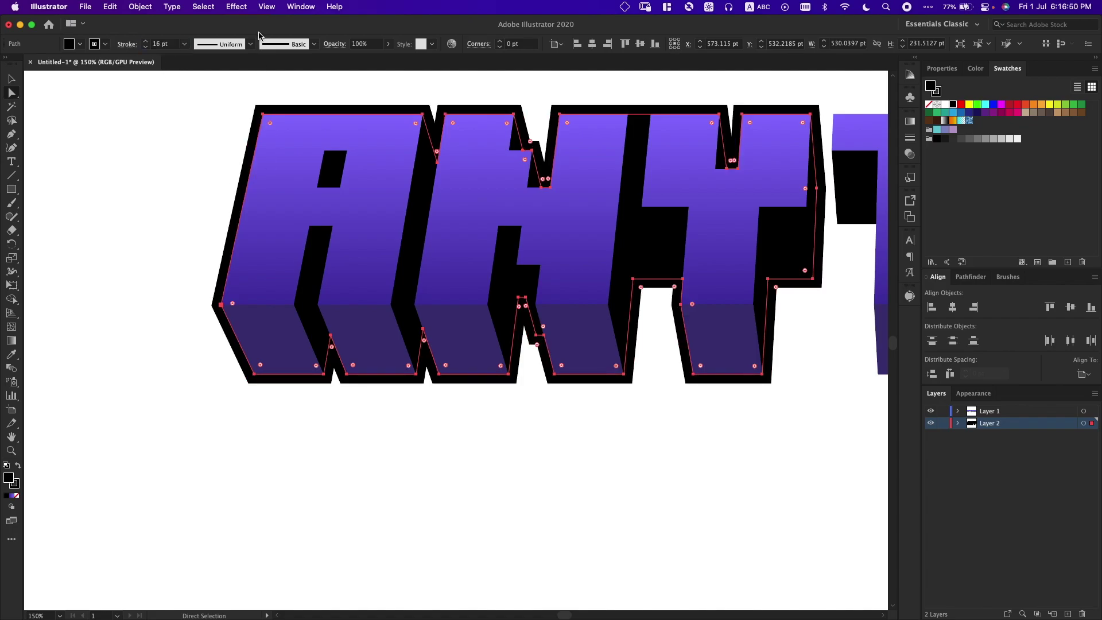
{"action": "left_click", "coordinate": [126, 46]}
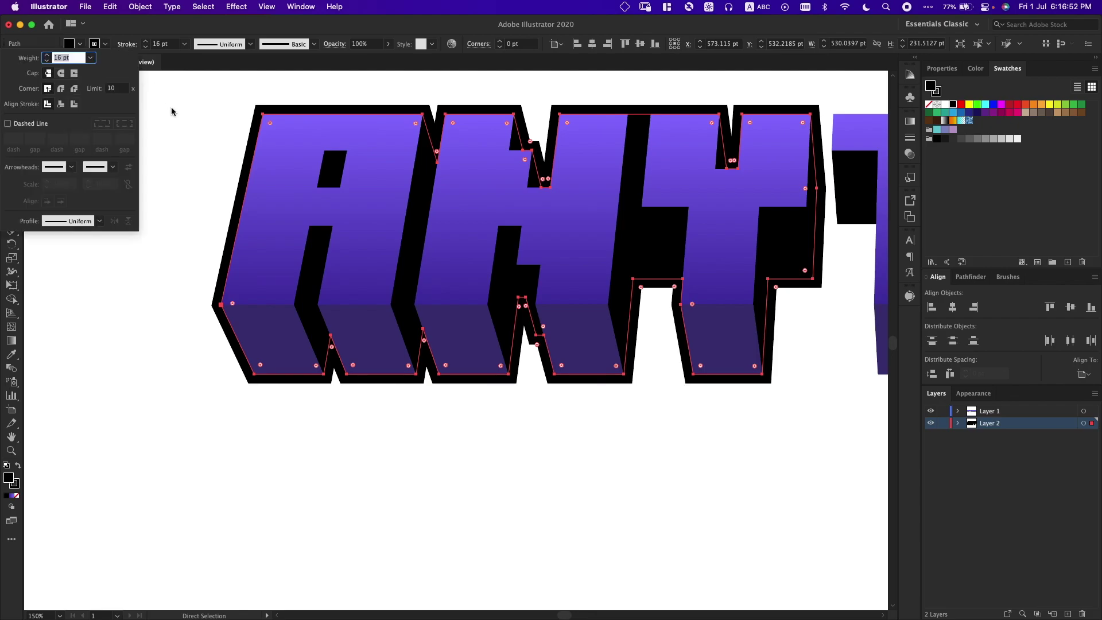
{"action": "left_click", "coordinate": [74, 104]}
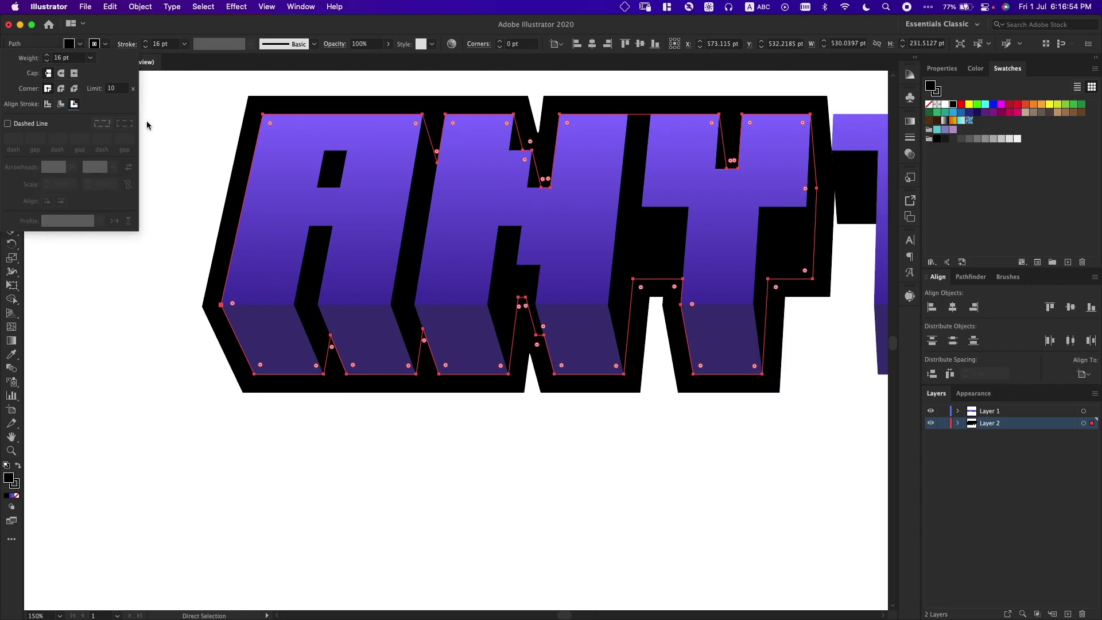
{"action": "left_click", "coordinate": [179, 121]}
{"action": "key", "text": "space"}
{"action": "left_click_drag", "start_coordinate": [199, 128], "coordinate": [148, 206]}
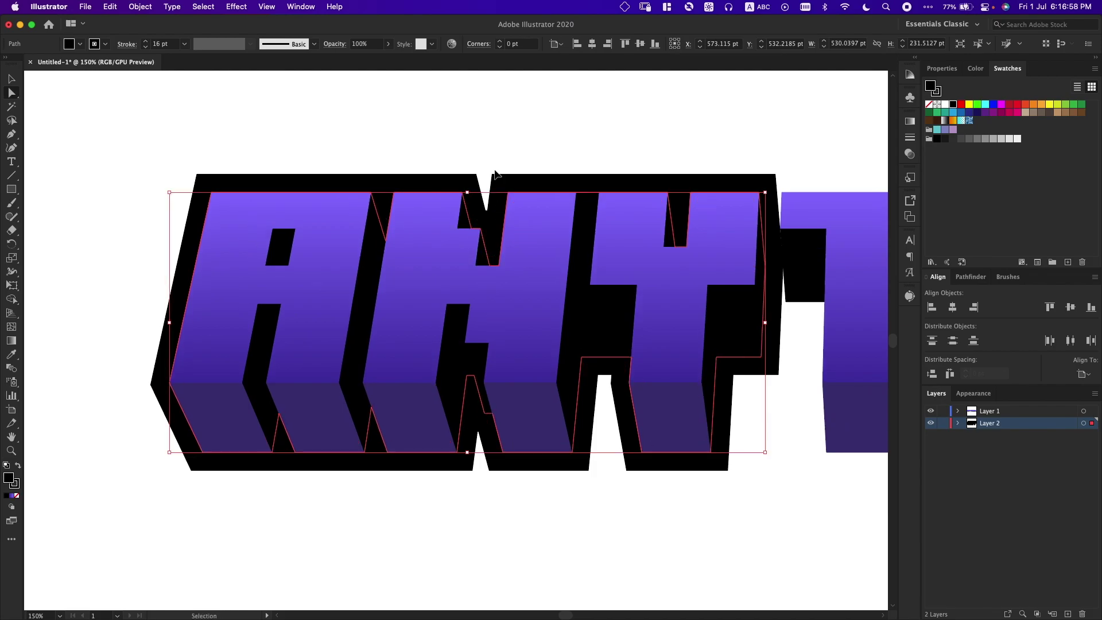
{"action": "scroll", "coordinate": [495, 172], "scroll_direction": "right", "scroll_amount": 5}
{"action": "scroll", "coordinate": [495, 172], "scroll_direction": "down", "scroll_amount": 5}
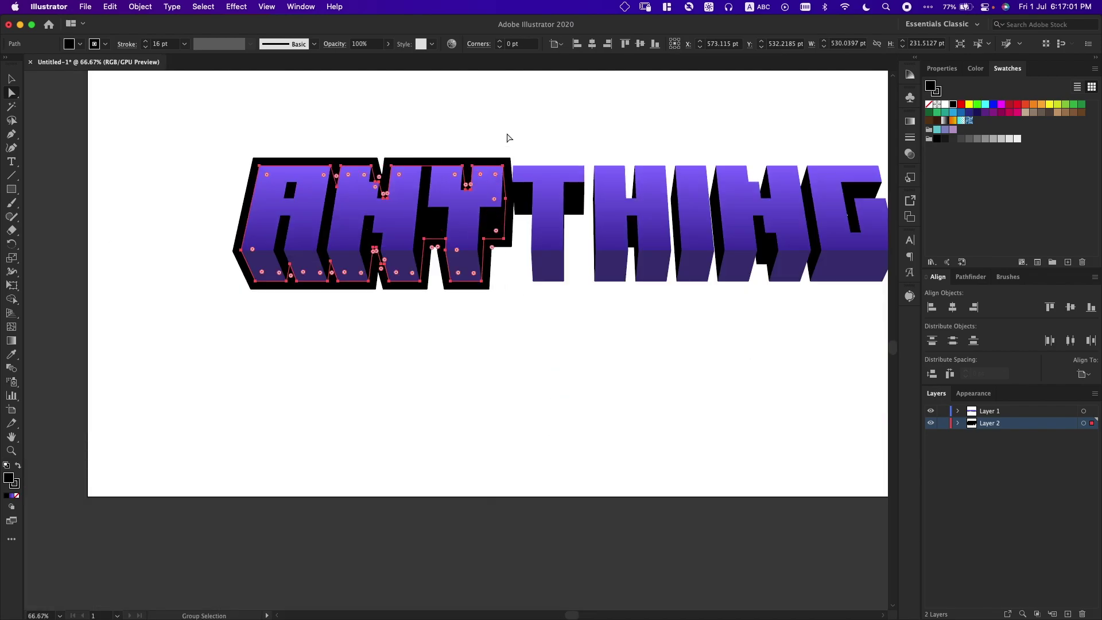
Step: Deselect the ANY outline and hide Layer 2 so only the extruded letters show
{"action": "left_click", "coordinate": [520, 149]}
{"action": "key", "text": "space"}
{"action": "left_click_drag", "start_coordinate": [510, 163], "coordinate": [483, 227]}
{"action": "key", "text": "space"}
{"action": "left_click_drag", "start_coordinate": [586, 187], "coordinate": [493, 220]}
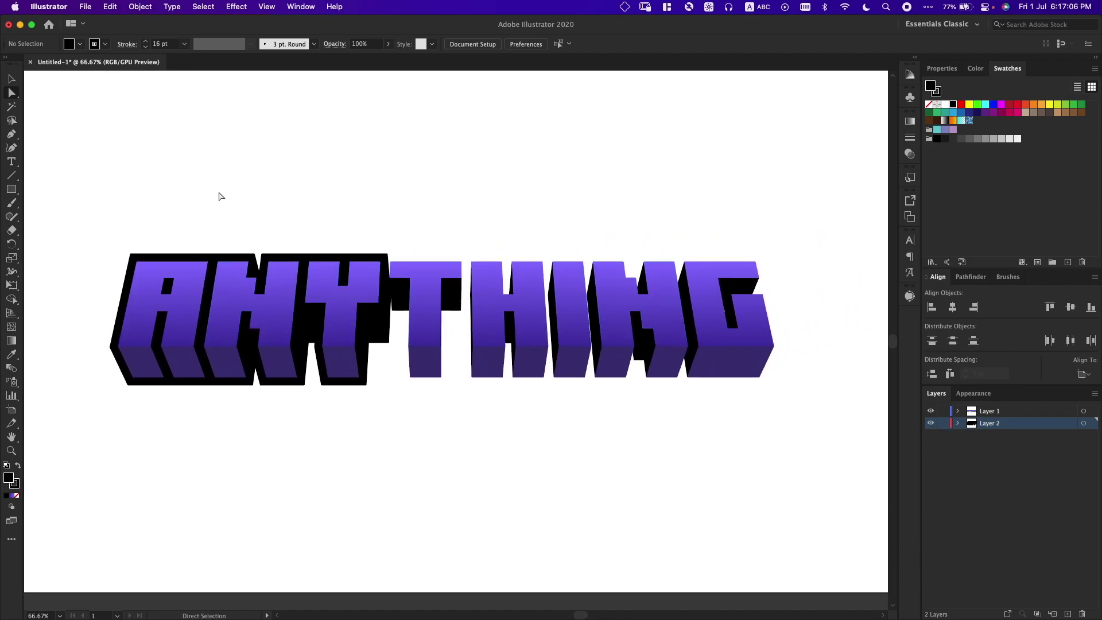
{"action": "left_click_drag", "start_coordinate": [306, 214], "coordinate": [390, 234]}
{"action": "left_click", "coordinate": [930, 423]}
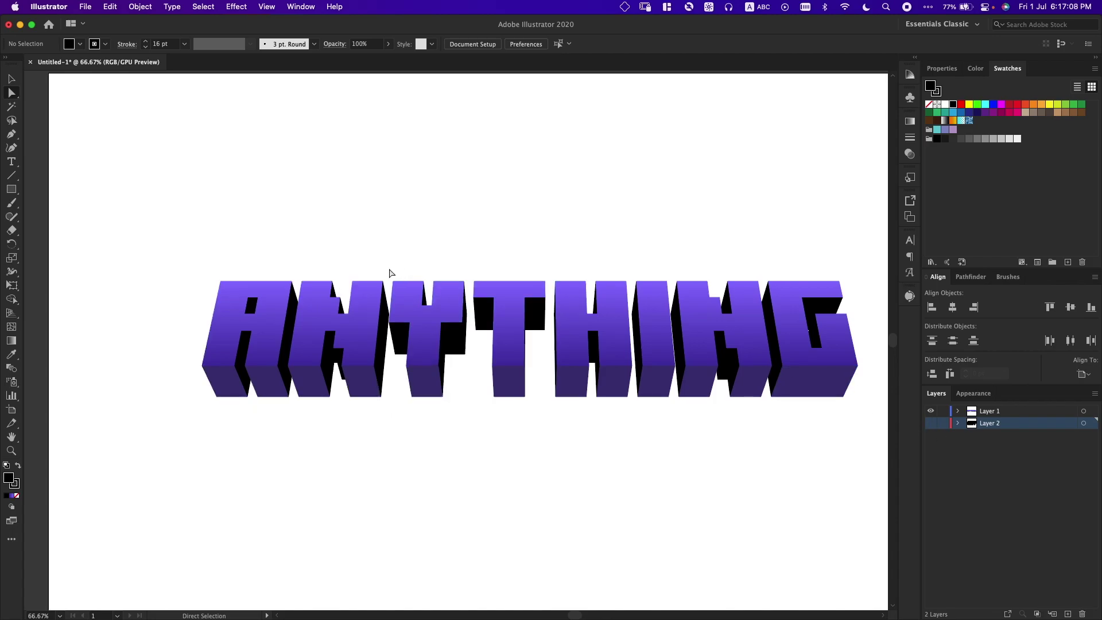
Step: Examine the letter shapes and the gaps between letters across the title with the outline hidden
{"action": "scroll", "coordinate": [379, 274], "scroll_direction": "up", "scroll_amount": 5}
{"action": "left_click_drag", "start_coordinate": [298, 265], "coordinate": [499, 249]}
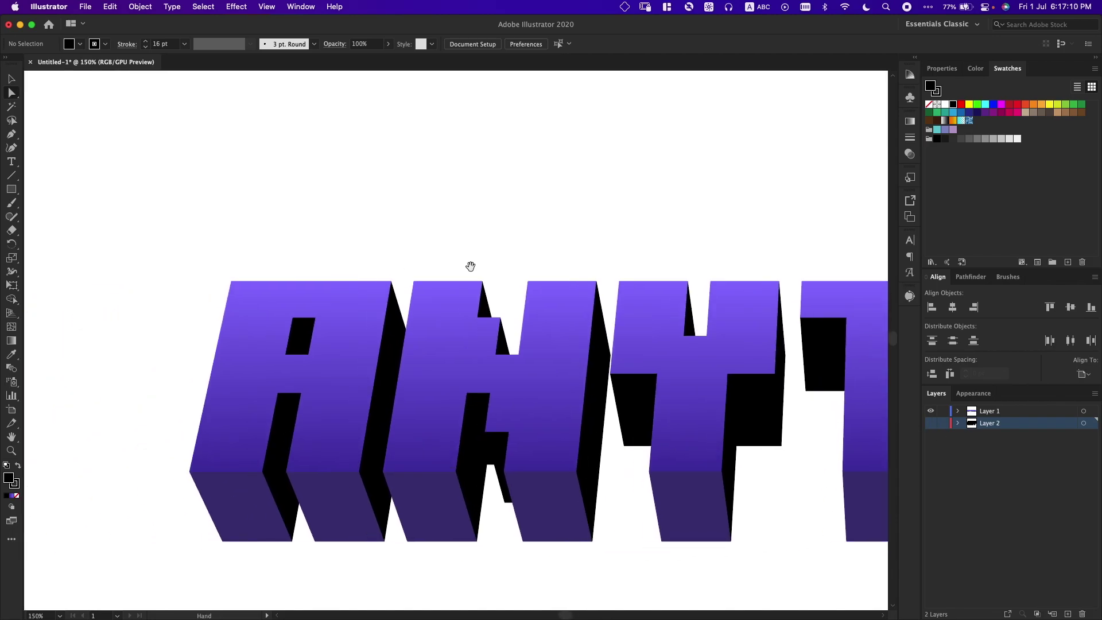
{"action": "left_click_drag", "start_coordinate": [394, 279], "coordinate": [450, 258]}
{"action": "scroll", "coordinate": [304, 266], "scroll_direction": "up", "scroll_amount": 1}
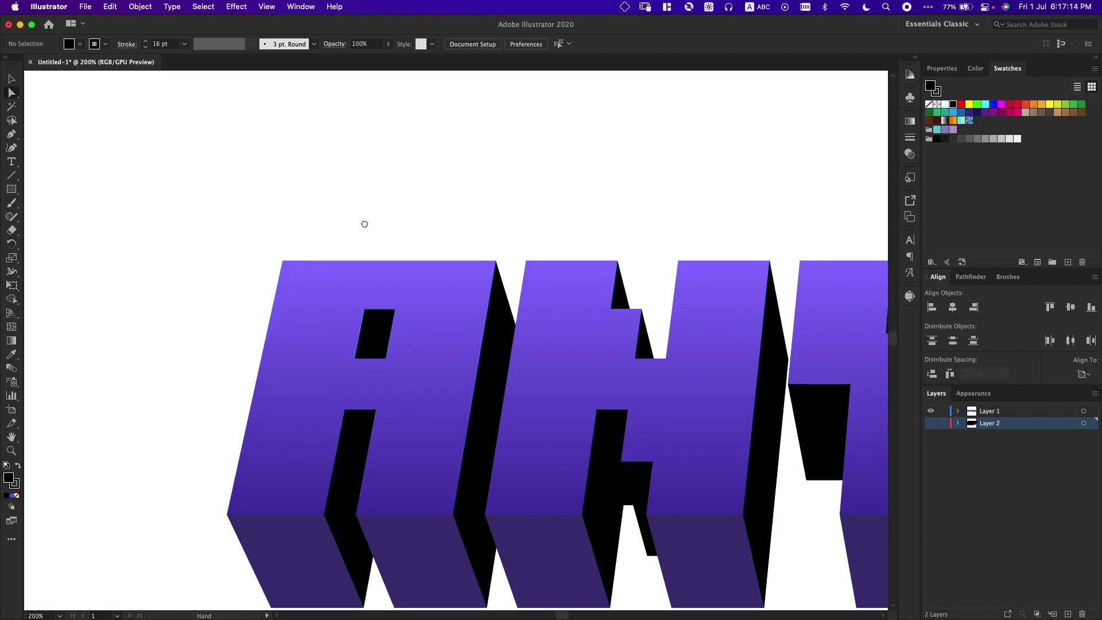
{"action": "scroll", "coordinate": [364, 224], "scroll_direction": "down", "scroll_amount": 4}
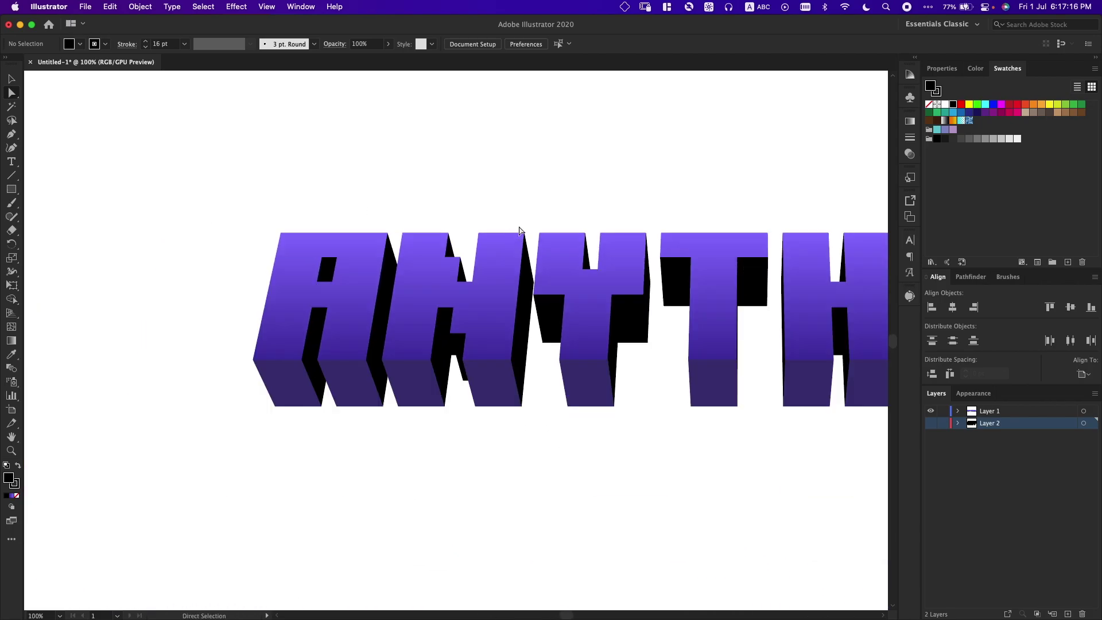
{"action": "left_click_drag", "start_coordinate": [546, 215], "coordinate": [384, 213]}
{"action": "left_click_drag", "start_coordinate": [477, 219], "coordinate": [296, 227]}
{"action": "mouse_move", "coordinate": [672, 209]}
{"action": "left_mouse_down"}
{"action": "mouse_move", "coordinate": [578, 214]}
{"action": "mouse_move", "coordinate": [663, 217]}
{"action": "left_mouse_up"}
{"action": "scroll", "coordinate": [663, 217], "scroll_direction": "left", "scroll_amount": 6}
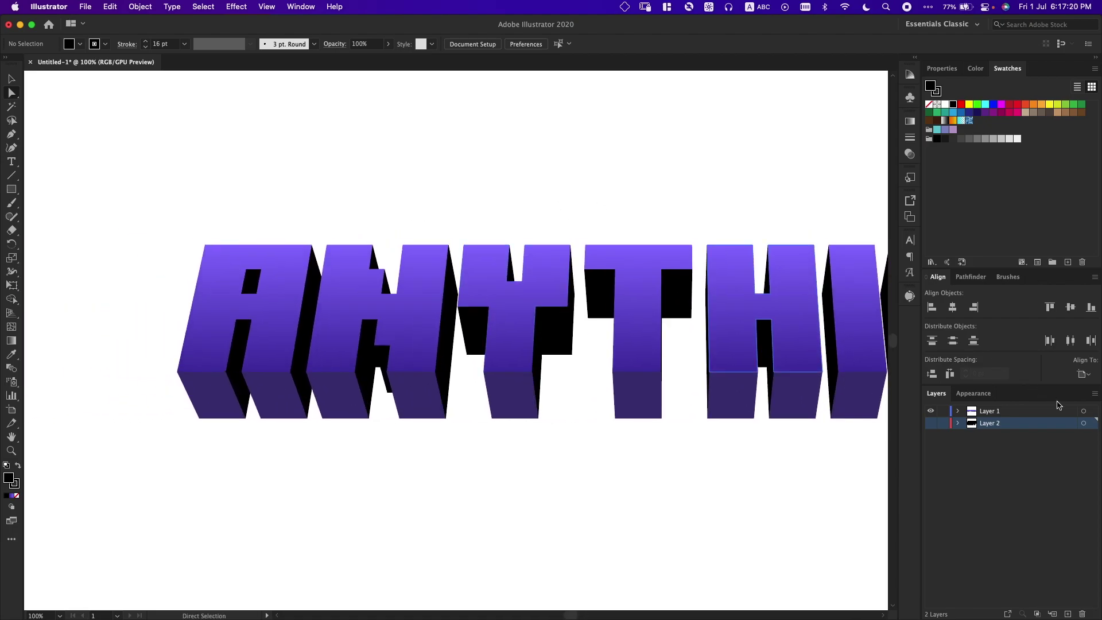
{"action": "left_click_drag", "start_coordinate": [202, 191], "coordinate": [284, 234]}
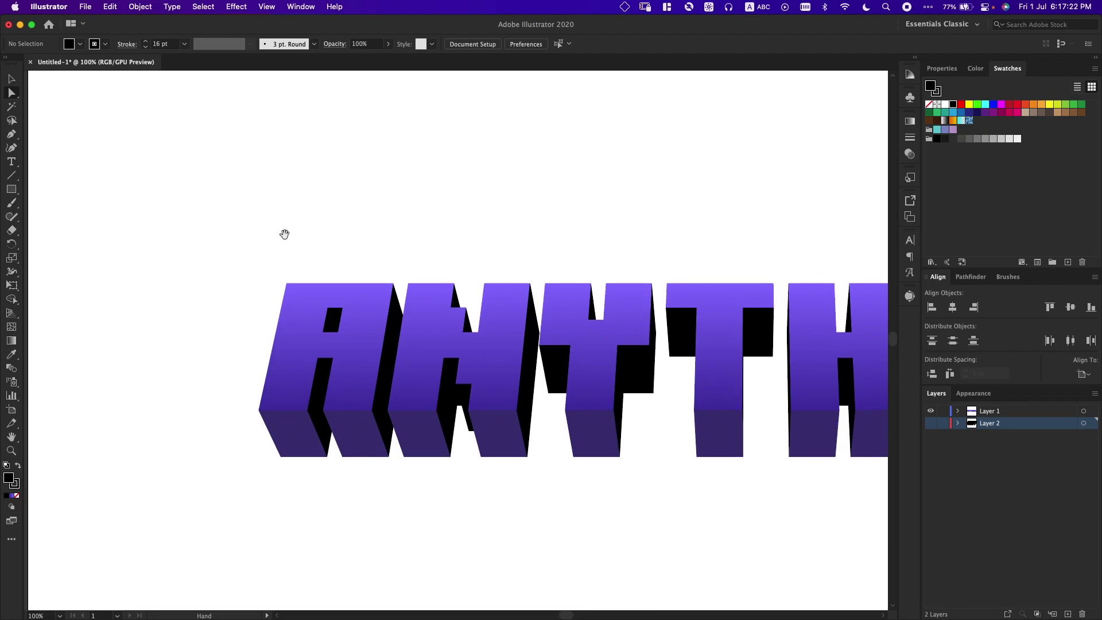
{"action": "scroll", "coordinate": [289, 242], "scroll_direction": "up", "scroll_amount": 1}
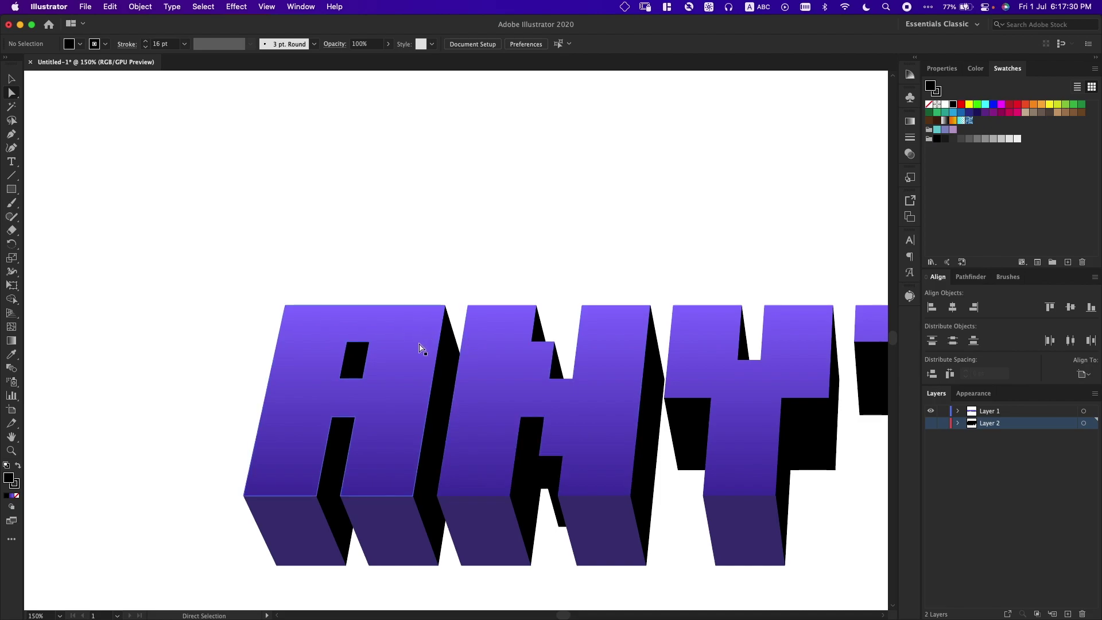
Step: Add a new layer above Layer 1 and choose the red swatch for the Paintbrush
{"action": "key", "text": "super+equal"}
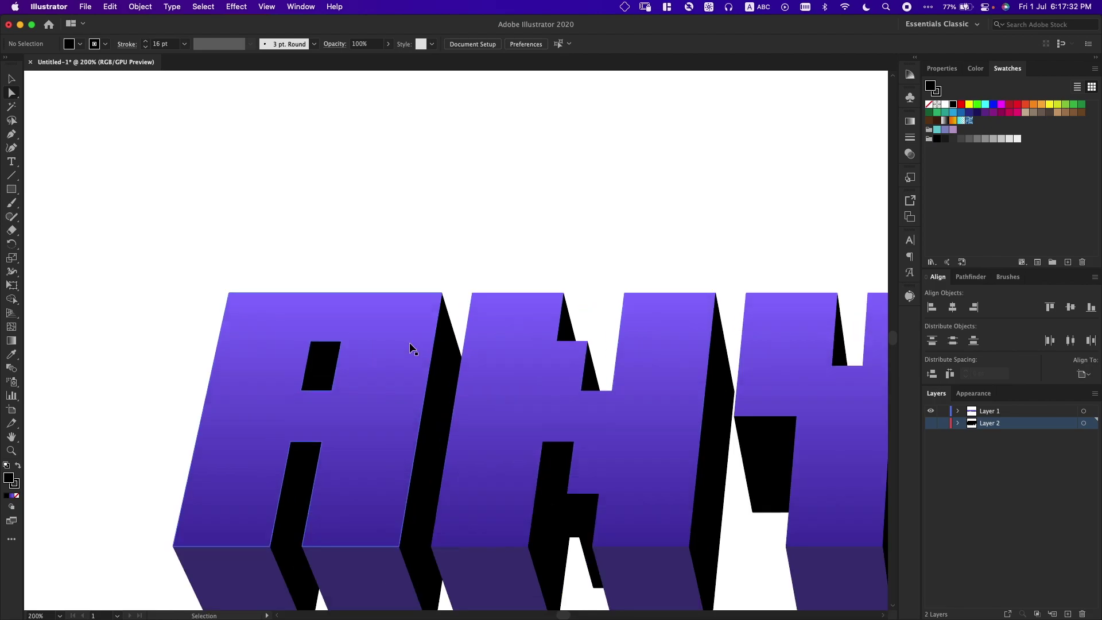
{"action": "scroll", "coordinate": [411, 347], "scroll_direction": "up", "scroll_amount": 5}
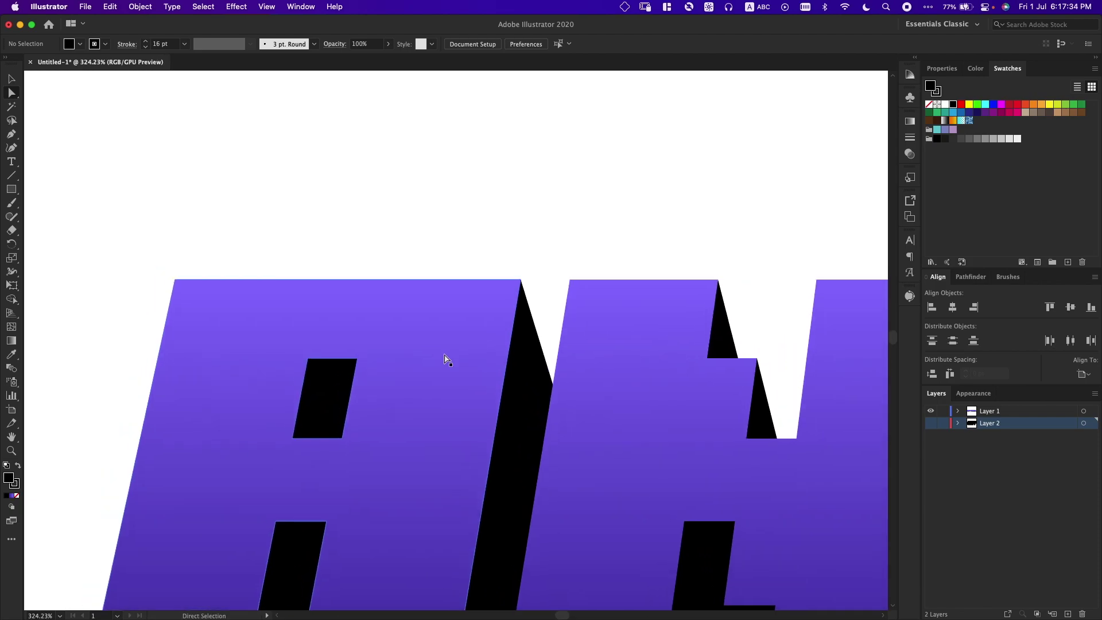
{"action": "left_click", "coordinate": [1069, 613]}
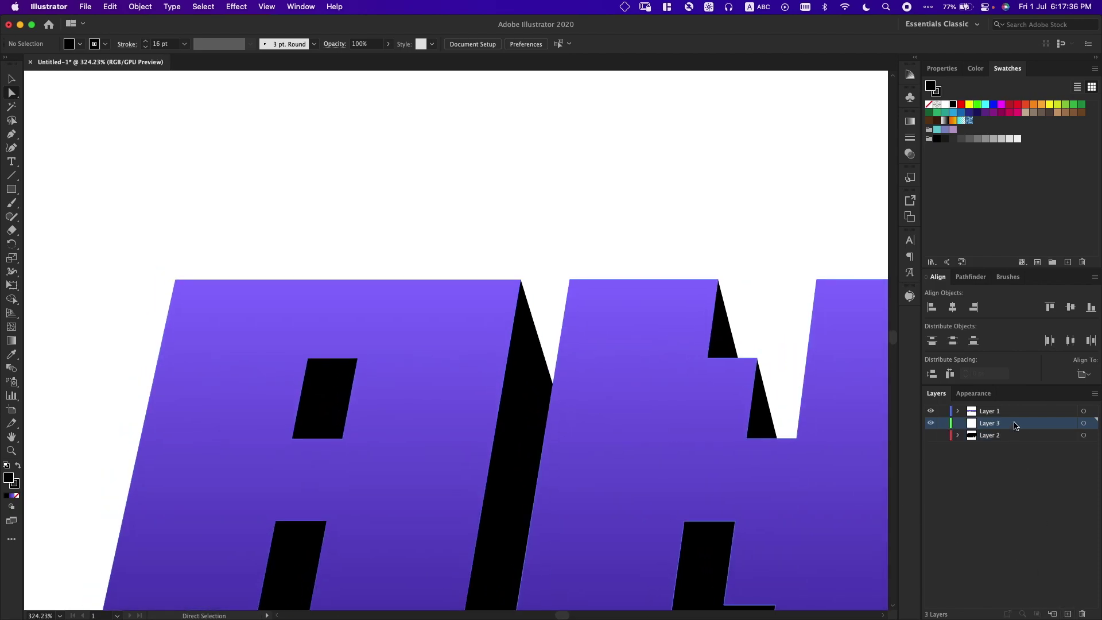
{"action": "left_click_drag", "start_coordinate": [1014, 425], "coordinate": [1007, 406]}
{"action": "scroll", "coordinate": [477, 401], "scroll_direction": "right", "scroll_amount": 3}
{"action": "key", "text": "b"}
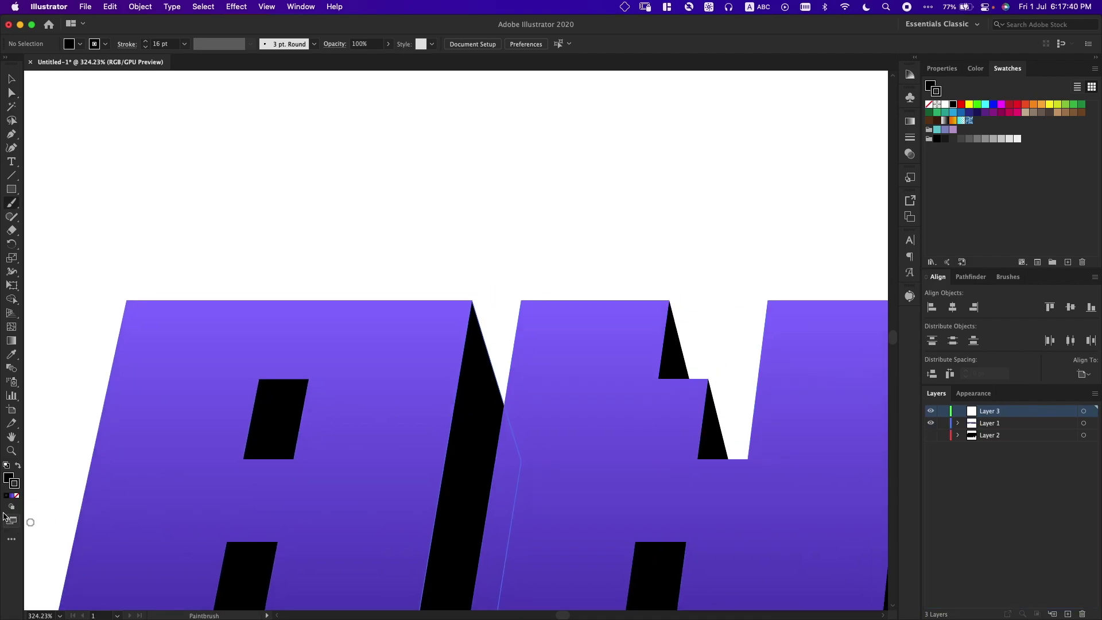
{"action": "double_click", "coordinate": [11, 481]}
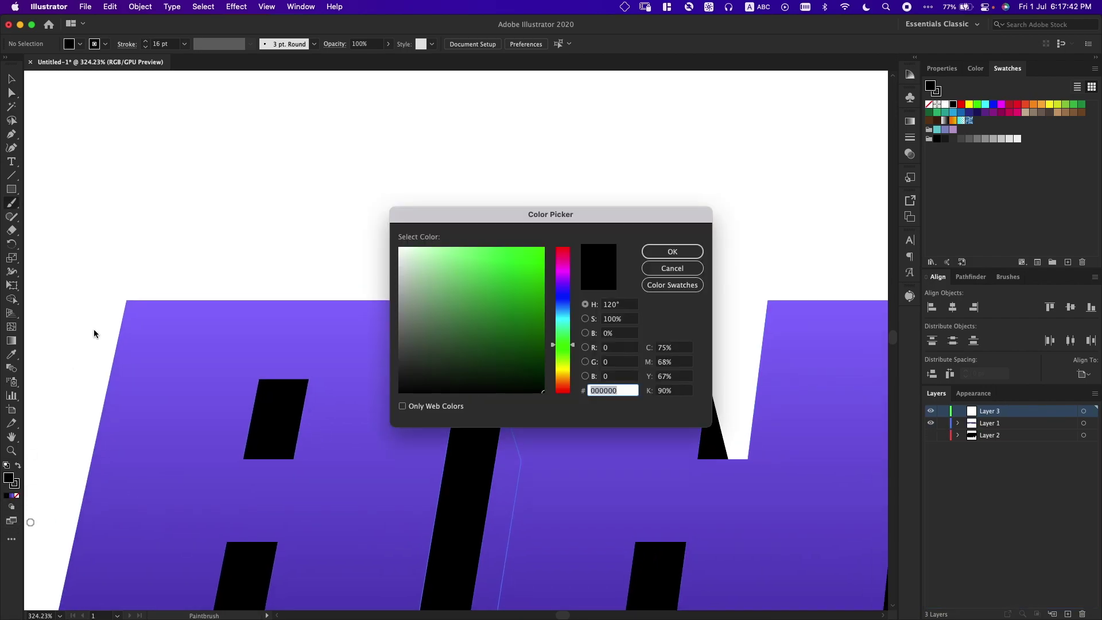
{"action": "key", "text": "Escape"}
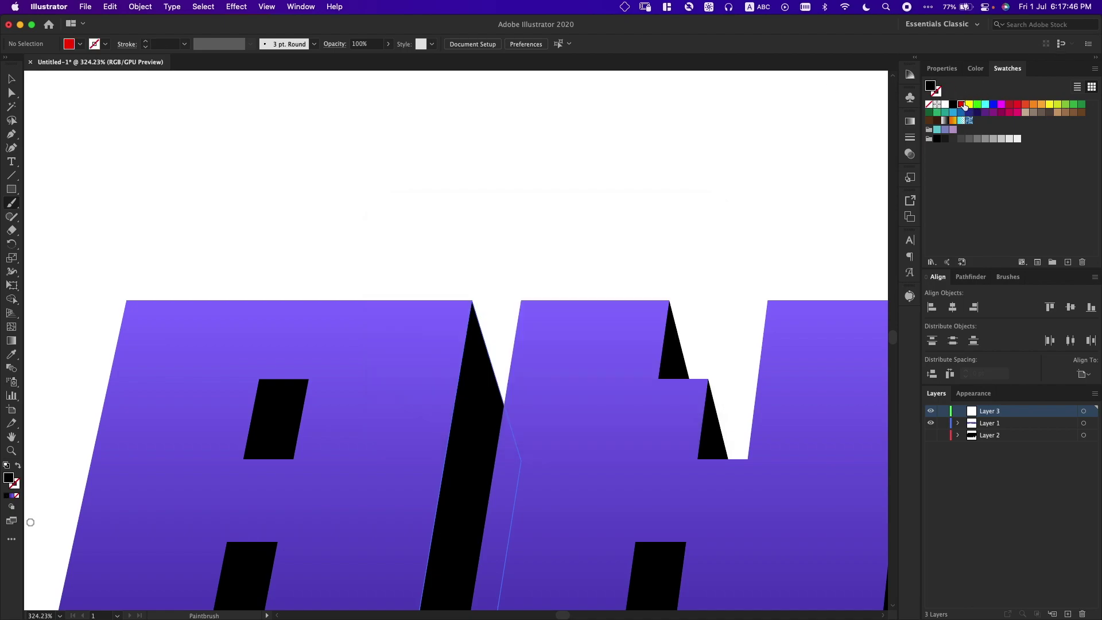
{"action": "scroll", "coordinate": [628, 248], "scroll_direction": "up", "scroll_amount": 5}
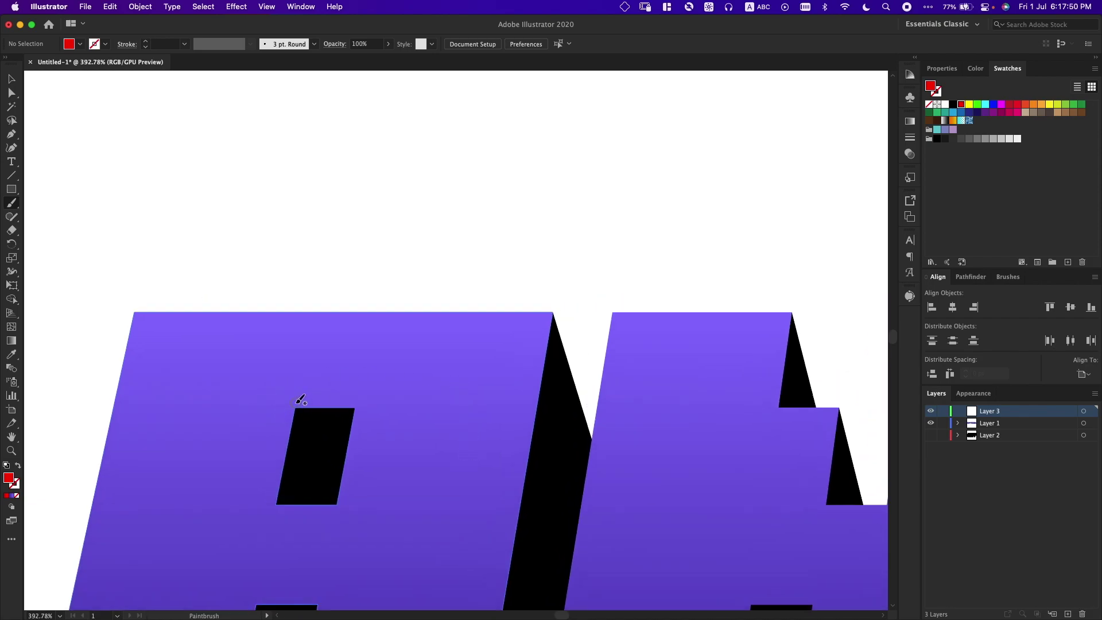
Step: Paint a red dimension bar just above the A's upper hole and handwrite the label 1px over it
{"action": "left_click_drag", "start_coordinate": [295, 386], "coordinate": [307, 392]}
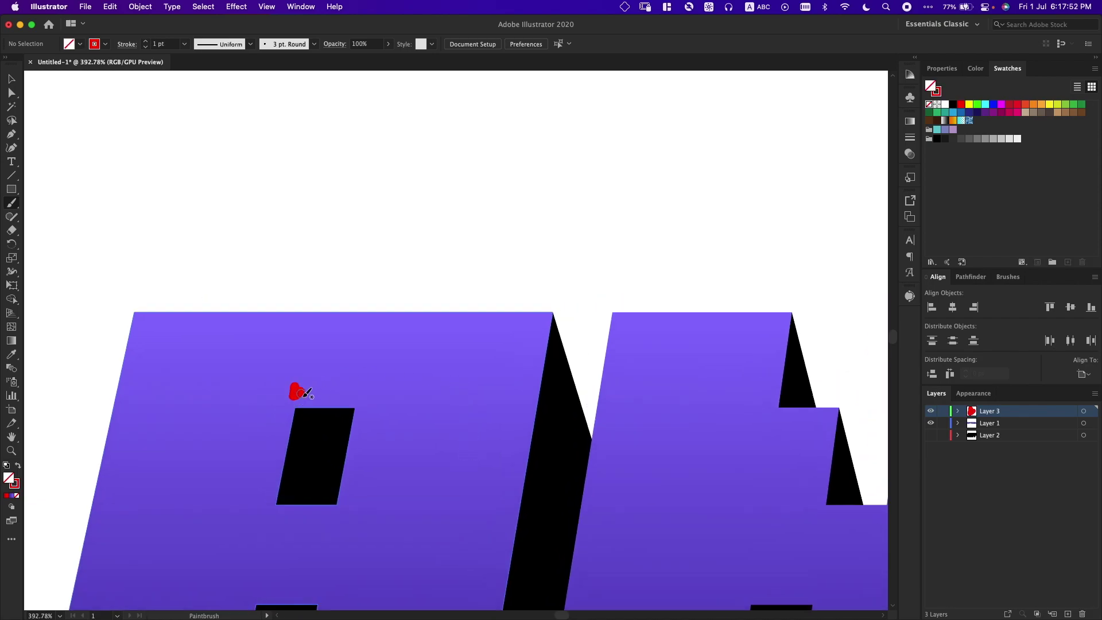
{"action": "key", "text": "super+z"}
{"action": "key", "text": "shift+x"}
{"action": "key", "text": "shift+x"}
{"action": "mouse_move", "coordinate": [293, 404]}
{"action": "left_mouse_down"}
{"action": "mouse_move", "coordinate": [294, 388]}
{"action": "mouse_move", "coordinate": [368, 394]}
{"action": "mouse_move", "coordinate": [365, 405]}
{"action": "mouse_move", "coordinate": [332, 412]}
{"action": "left_mouse_up"}
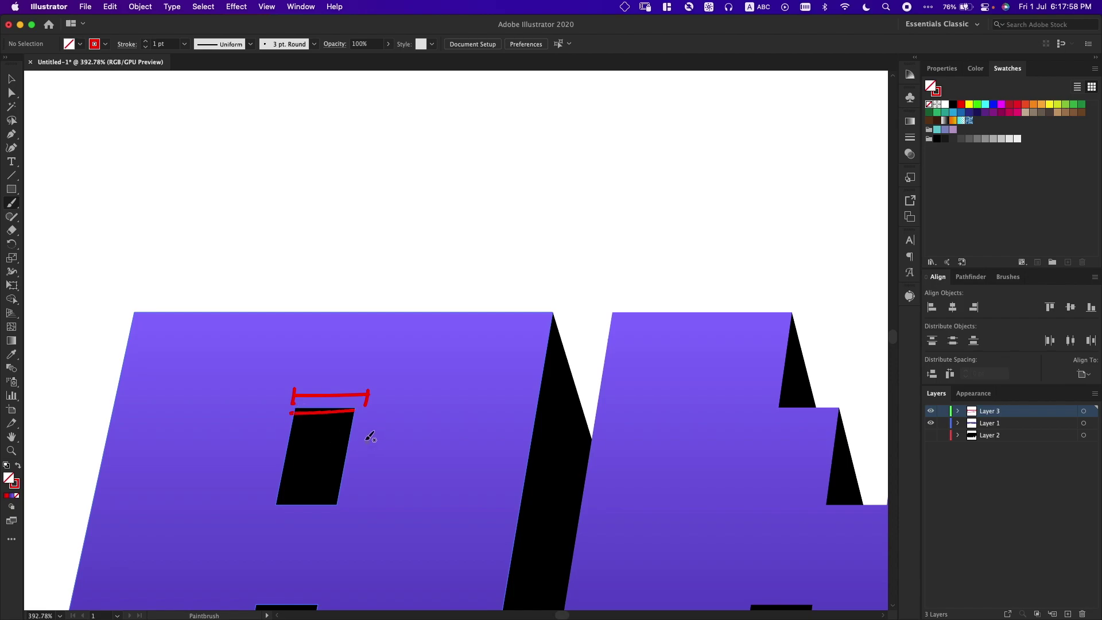
{"action": "mouse_move", "coordinate": [313, 351]}
{"action": "left_mouse_down"}
{"action": "mouse_move", "coordinate": [321, 375]}
{"action": "mouse_move", "coordinate": [338, 370]}
{"action": "left_mouse_up"}
{"action": "scroll", "coordinate": [392, 470], "scroll_direction": "right", "scroll_amount": 3}
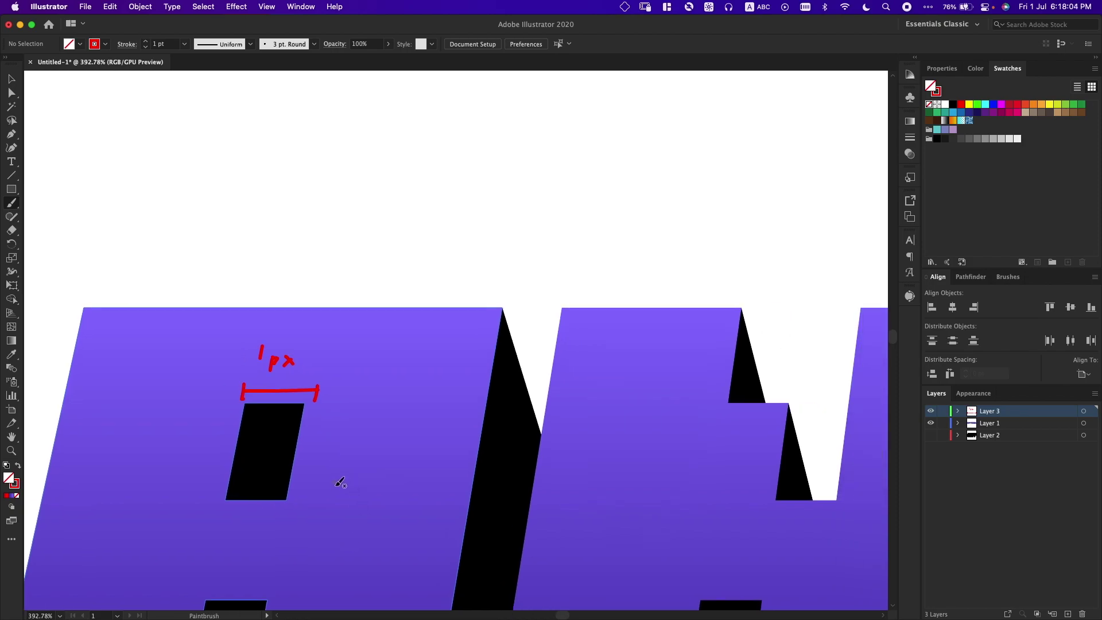
Step: Paint red width bars along the lower front edges of the A's right leg, the N's left leg and the I
{"action": "scroll", "coordinate": [331, 495], "scroll_direction": "down", "scroll_amount": 5}
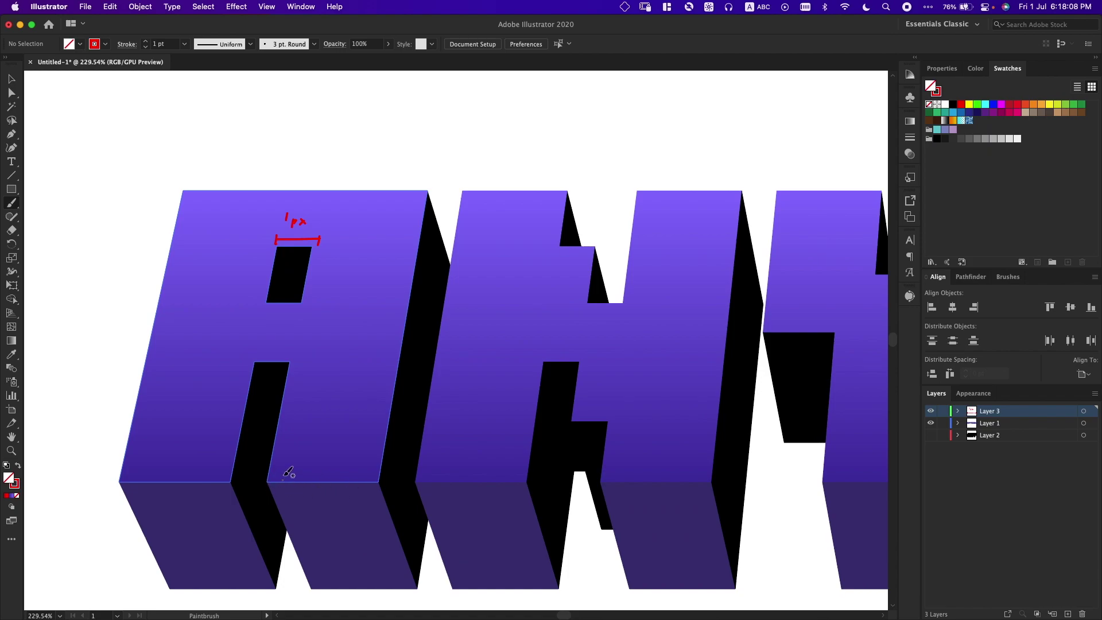
{"action": "mouse_move", "coordinate": [266, 489]}
{"action": "left_mouse_down"}
{"action": "mouse_move", "coordinate": [271, 480]}
{"action": "mouse_move", "coordinate": [531, 484]}
{"action": "left_mouse_up"}
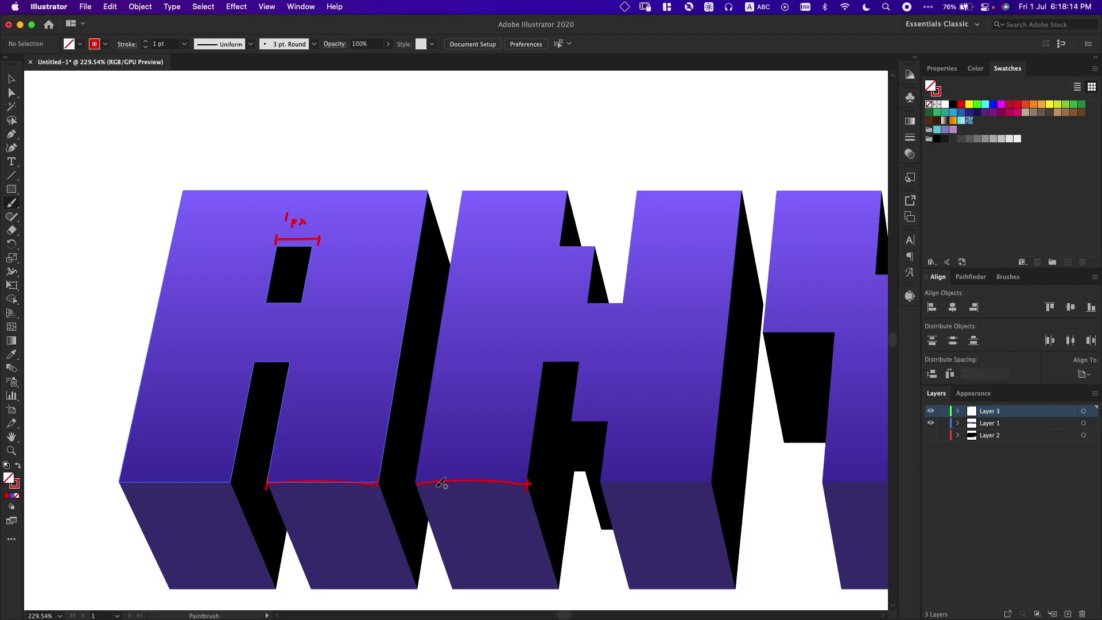
{"action": "left_click_drag", "start_coordinate": [414, 476], "coordinate": [414, 488]}
{"action": "scroll", "coordinate": [414, 531], "scroll_direction": "right", "scroll_amount": 2}
{"action": "scroll", "coordinate": [413, 535], "scroll_direction": "right", "scroll_amount": 15}
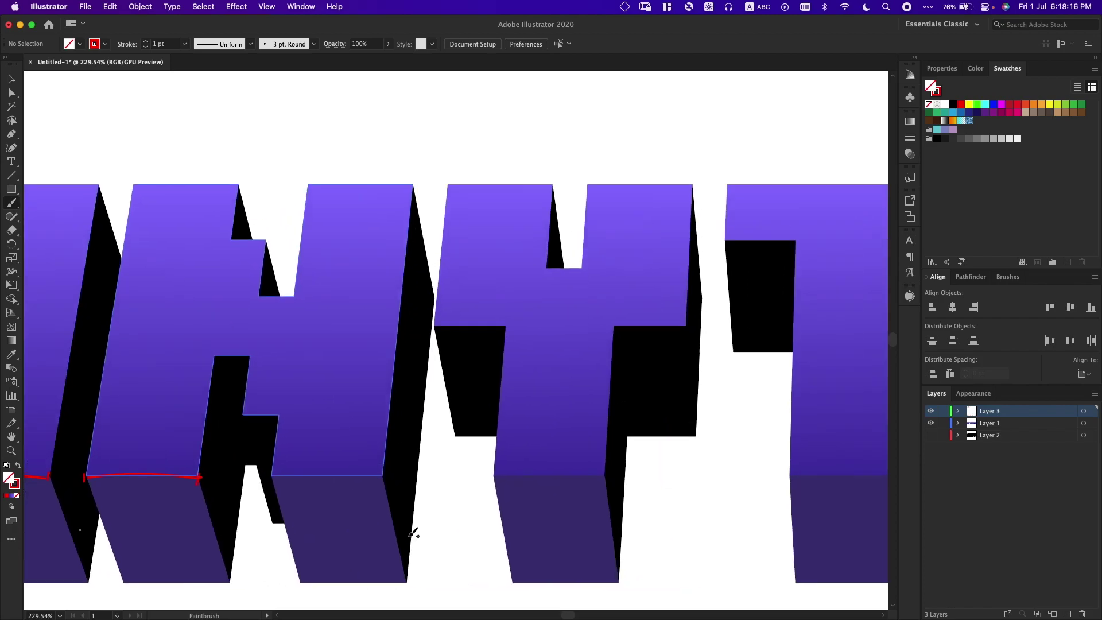
{"action": "scroll", "coordinate": [414, 534], "scroll_direction": "right", "scroll_amount": 10}
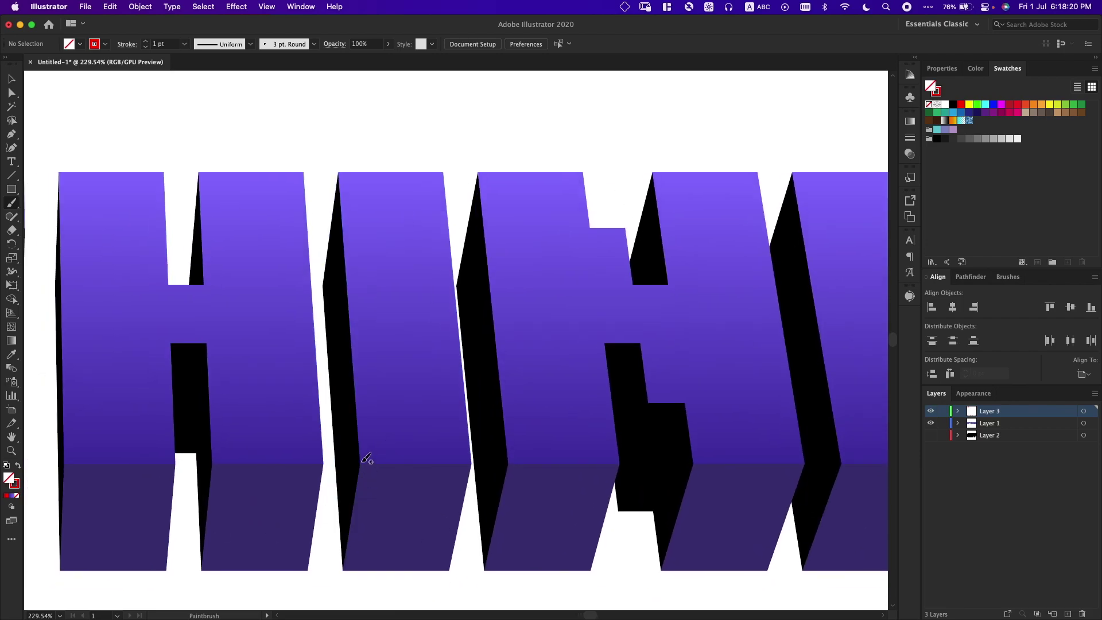
{"action": "mouse_move", "coordinate": [361, 459]}
{"action": "left_mouse_down"}
{"action": "mouse_move", "coordinate": [362, 469]}
{"action": "mouse_move", "coordinate": [471, 470]}
{"action": "left_mouse_up"}
{"action": "scroll", "coordinate": [147, 471], "scroll_direction": "left", "scroll_amount": 5}
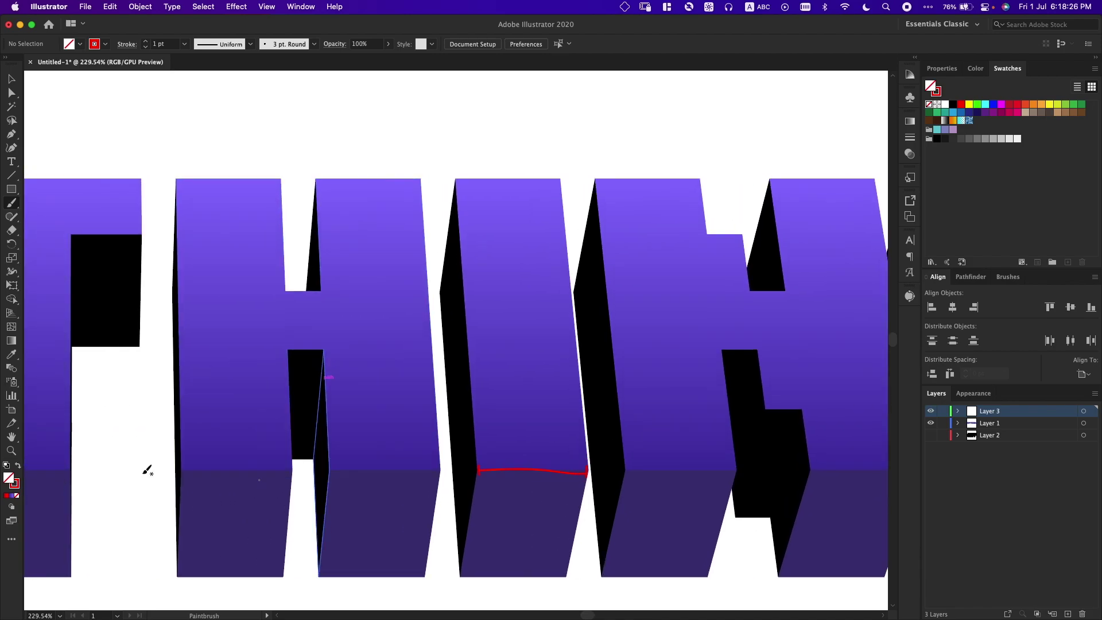
Step: Handwrite the label 3px in red below the width bar on the A's right leg
{"action": "scroll", "coordinate": [148, 471], "scroll_direction": "down", "scroll_amount": 5}
{"action": "scroll", "coordinate": [148, 471], "scroll_direction": "left", "scroll_amount": 6}
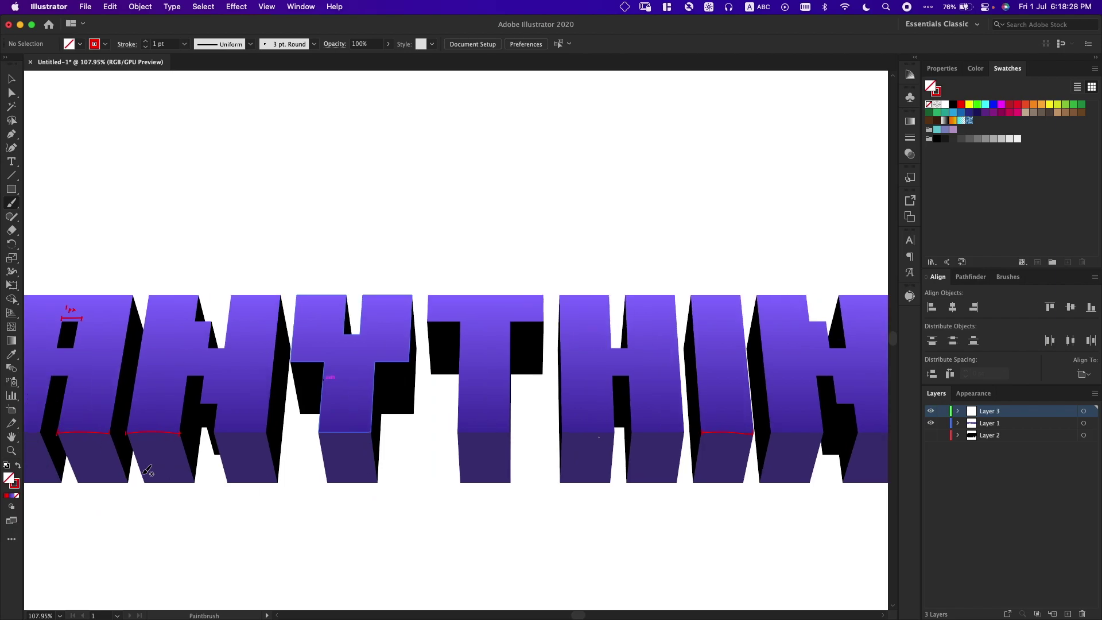
{"action": "scroll", "coordinate": [148, 471], "scroll_direction": "up", "scroll_amount": 4}
{"action": "scroll", "coordinate": [148, 471], "scroll_direction": "left", "scroll_amount": 2}
{"action": "scroll", "coordinate": [147, 471], "scroll_direction": "down", "scroll_amount": 1}
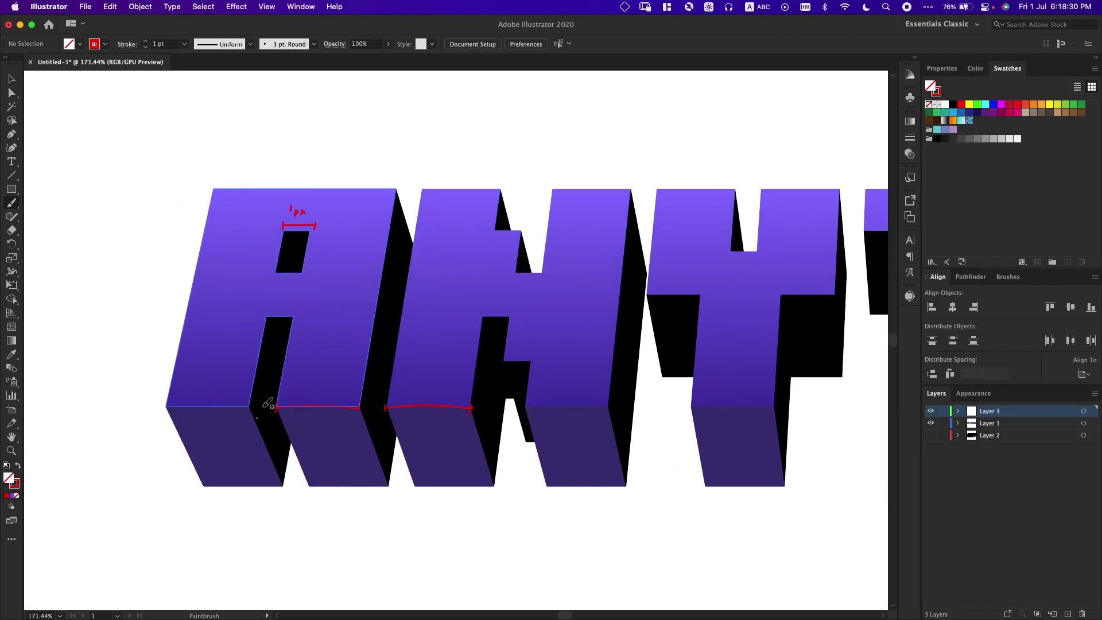
{"action": "key", "text": "super+z"}
{"action": "mouse_move", "coordinate": [306, 416]}
{"action": "left_mouse_down"}
{"action": "mouse_move", "coordinate": [318, 433]}
{"action": "mouse_move", "coordinate": [336, 426]}
{"action": "left_mouse_up"}
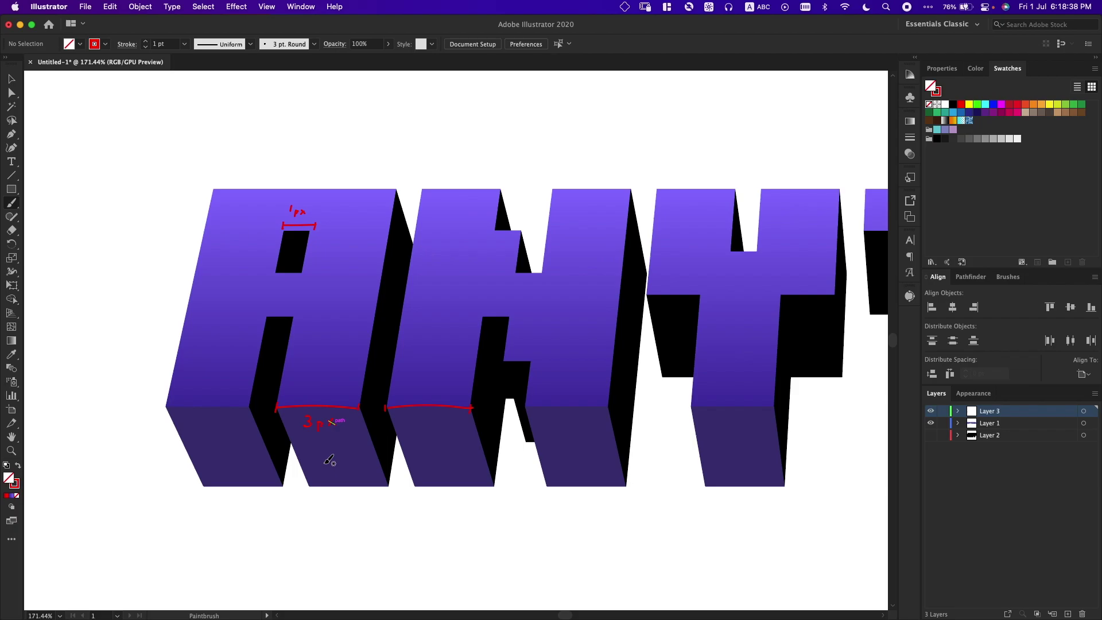
Step: Undo the red width annotations and delete the annotation layer, Layer 3
{"action": "scroll", "coordinate": [329, 459], "scroll_direction": "down", "scroll_amount": 5}
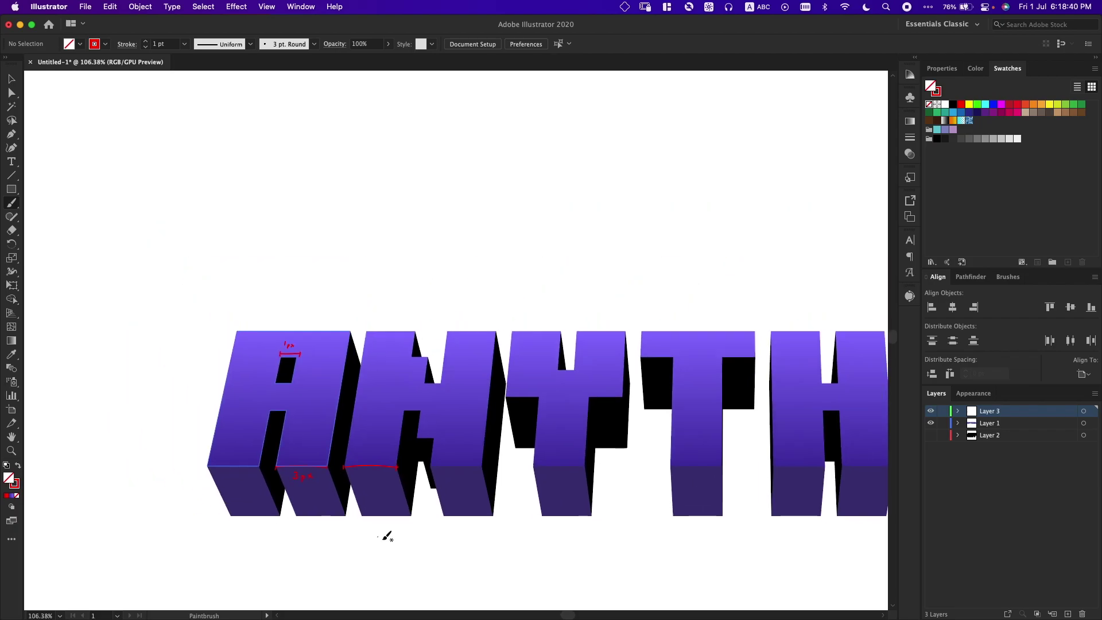
{"action": "scroll", "coordinate": [387, 536], "scroll_direction": "down", "scroll_amount": 3}
{"action": "scroll", "coordinate": [388, 536], "scroll_direction": "right", "scroll_amount": 3}
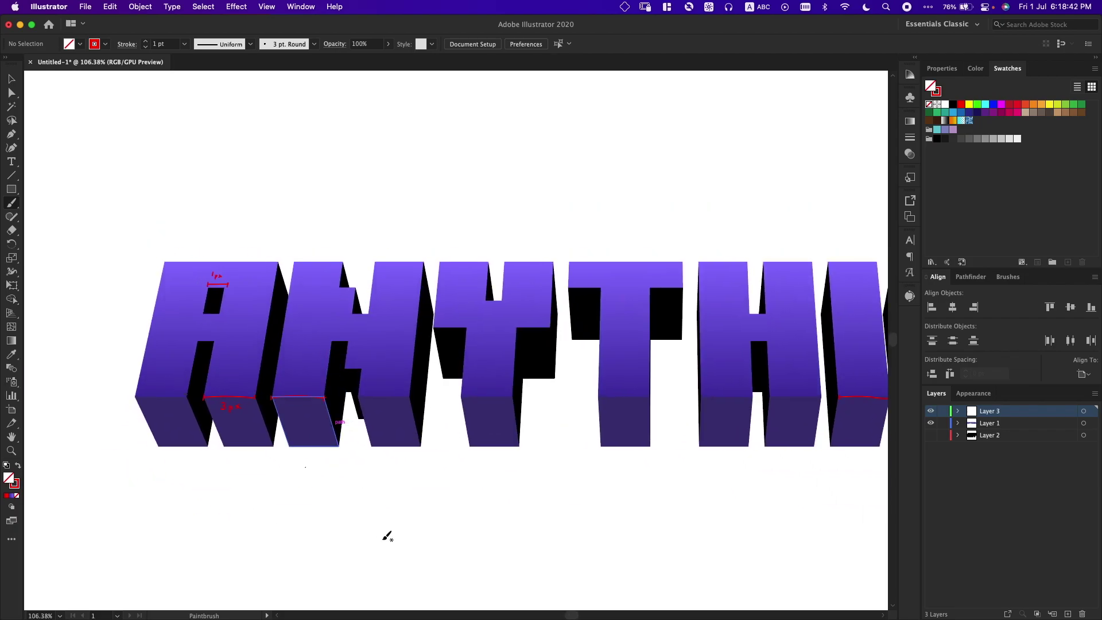
{"action": "scroll", "coordinate": [388, 536], "scroll_direction": "up", "scroll_amount": 5}
{"action": "scroll", "coordinate": [386, 539], "scroll_direction": "up", "scroll_amount": 2}
{"action": "scroll", "coordinate": [386, 540], "scroll_direction": "left", "scroll_amount": 2}
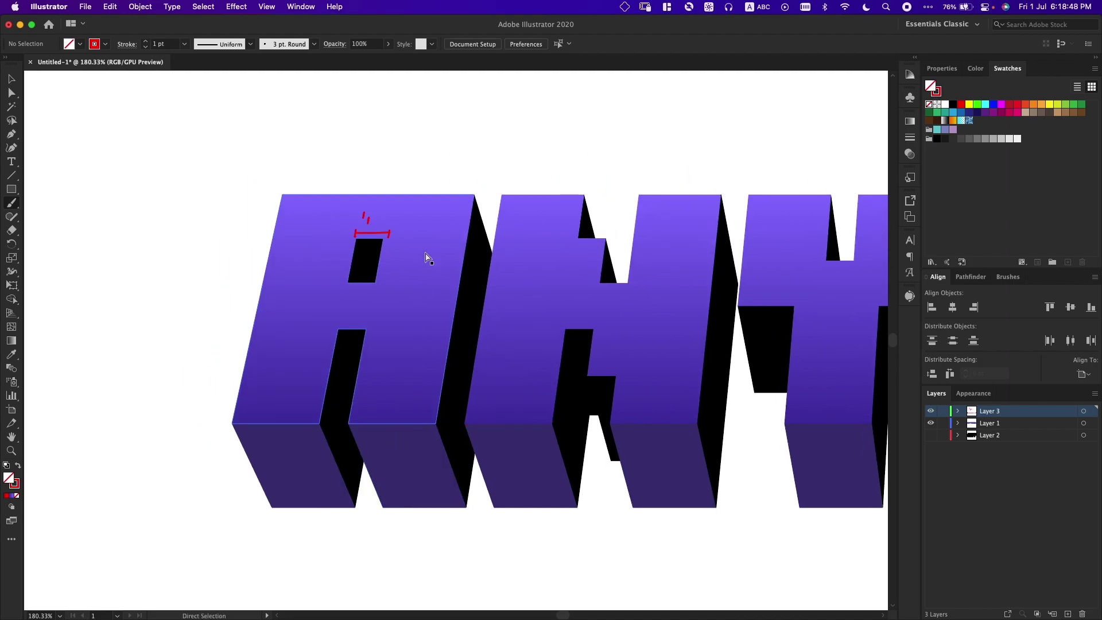
{"action": "key", "text": "super+z"}
{"action": "scroll", "coordinate": [427, 253], "scroll_direction": "up", "scroll_amount": 3}
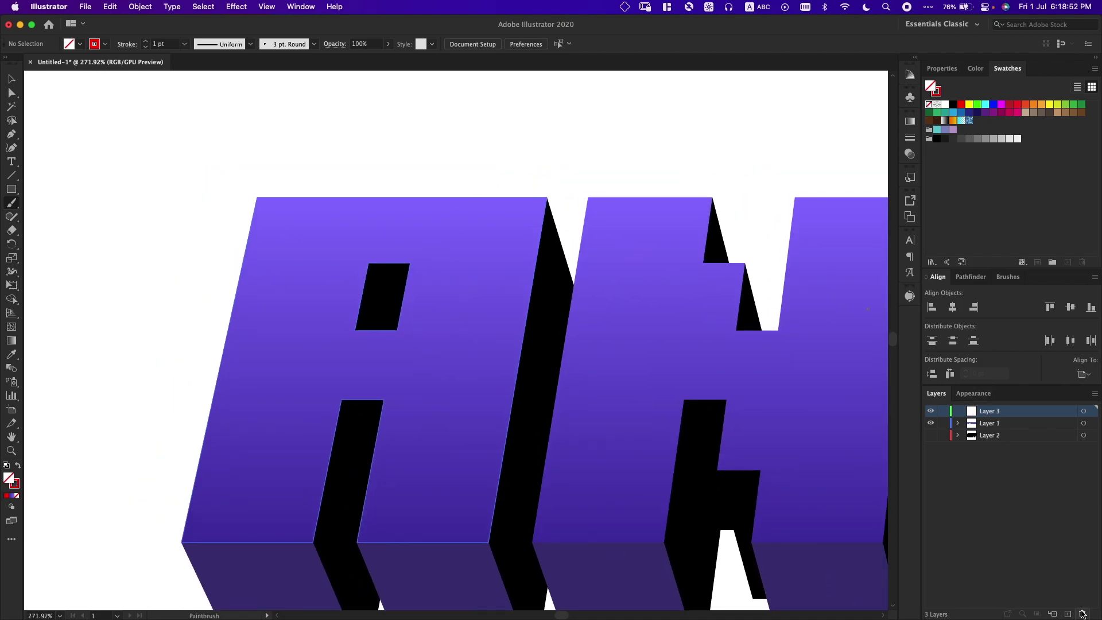
{"action": "left_click", "coordinate": [1082, 614]}
{"action": "key", "text": "a"}
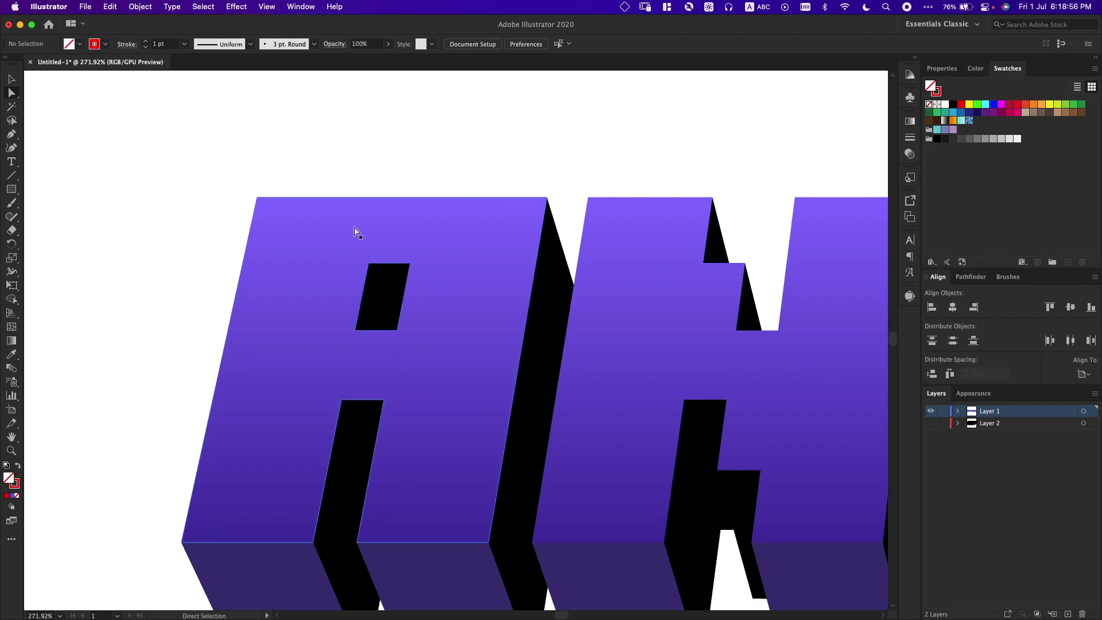
{"action": "left_click", "coordinate": [355, 313]}
{"action": "scroll", "coordinate": [359, 218], "scroll_direction": "down", "scroll_amount": 5}
{"action": "left_click", "coordinate": [288, 160]}
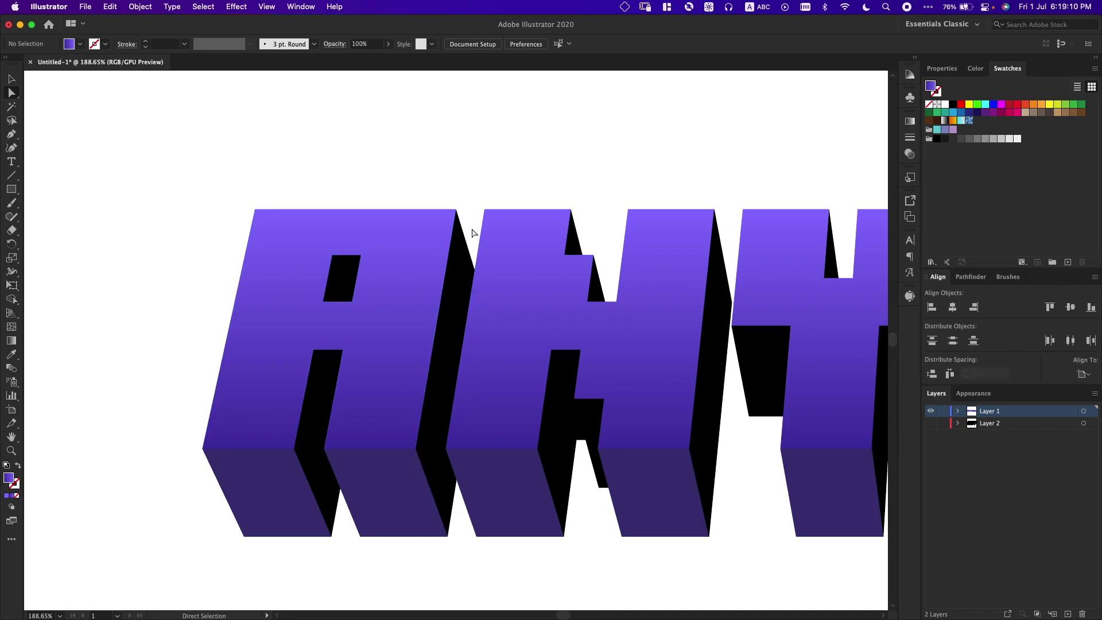
Step: Add a new top layer and paint width marks across the A–N gap and the gap between the A's legs
{"action": "key", "text": "b"}
{"action": "left_click", "coordinate": [1068, 613]}
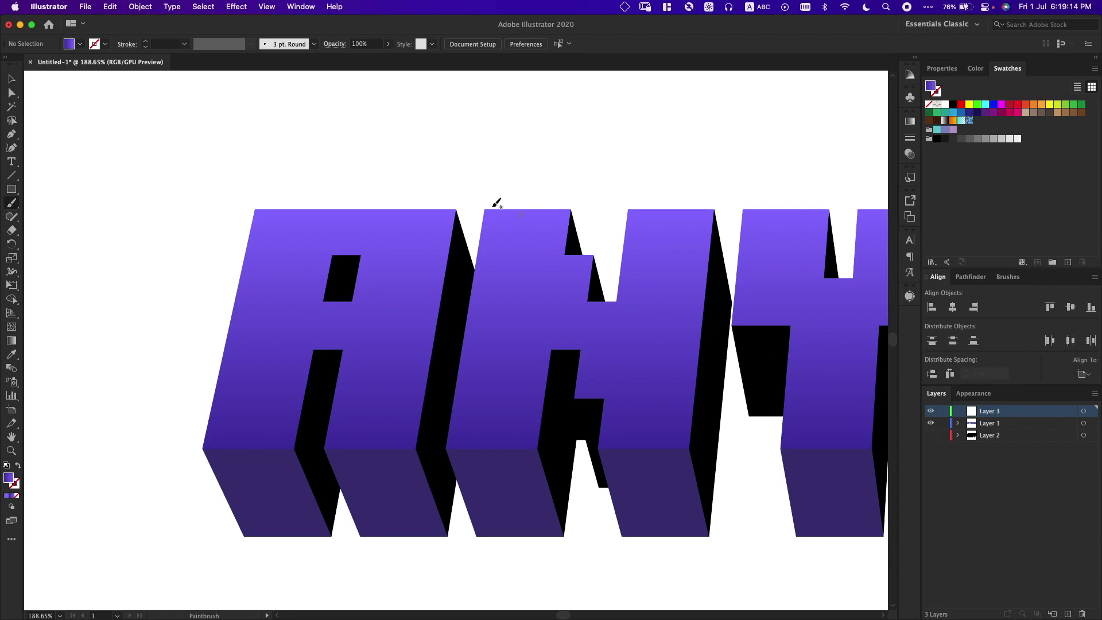
{"action": "mouse_move", "coordinate": [459, 208]}
{"action": "left_mouse_down"}
{"action": "mouse_move", "coordinate": [480, 203]}
{"action": "mouse_move", "coordinate": [457, 208]}
{"action": "left_mouse_up"}
{"action": "left_click", "coordinate": [310, 347]}
{"action": "left_click_drag", "start_coordinate": [308, 351], "coordinate": [339, 353]}
{"action": "key", "text": "super+z"}
{"action": "key", "text": "a"}
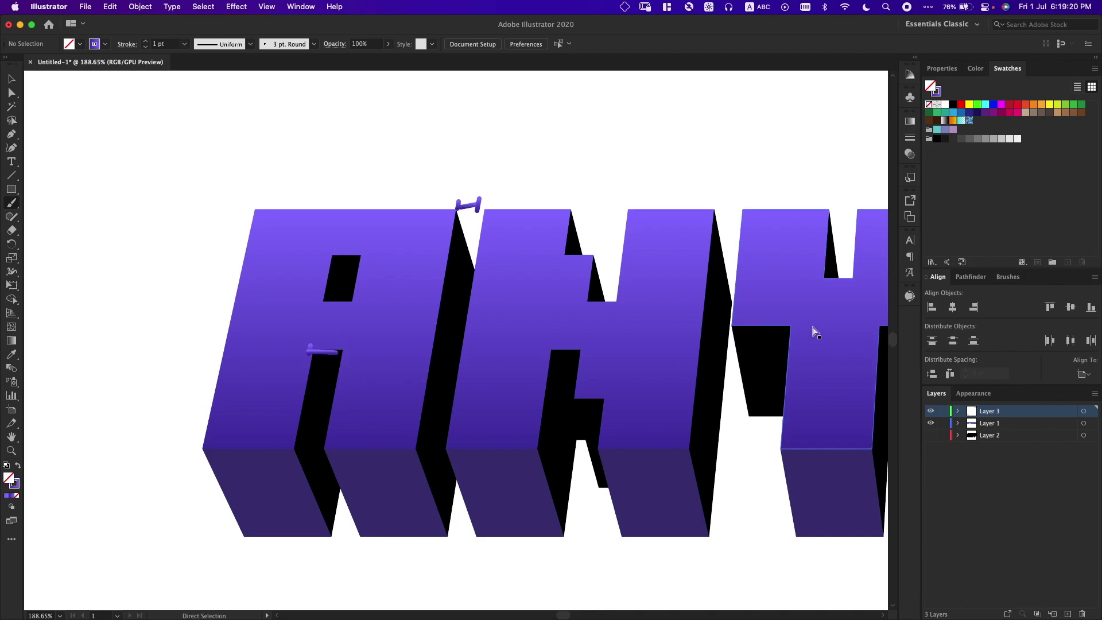
Step: Switch the Paintbrush colour to red and repaint the width marks at the A–N gap and between the A's legs
{"action": "key", "text": "b"}
{"action": "key", "text": "shift+x"}
{"action": "left_click", "coordinate": [963, 105]}
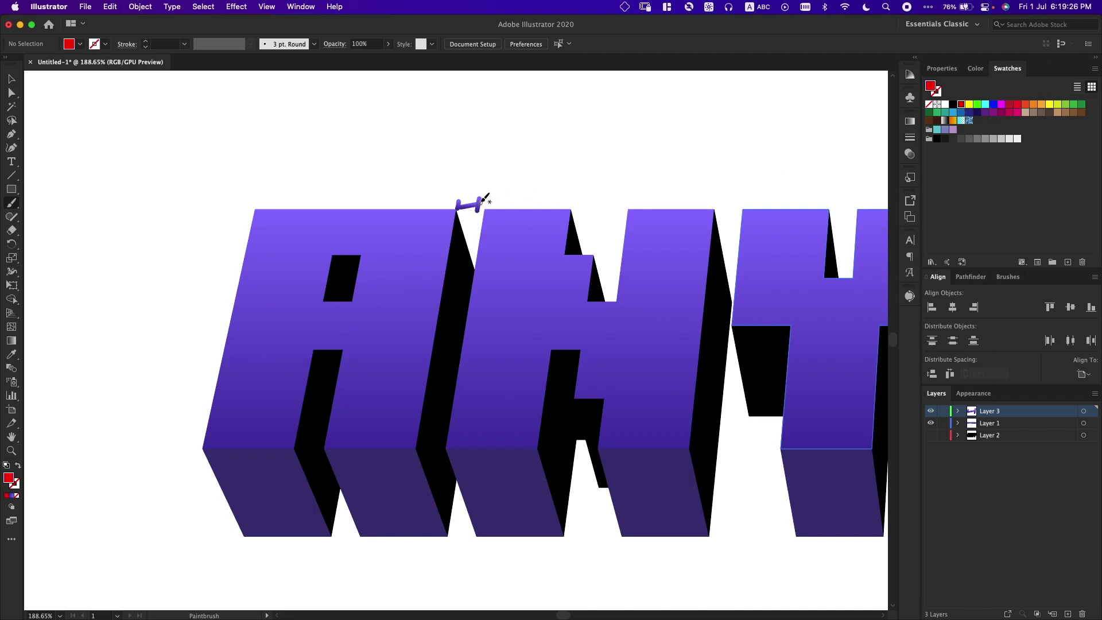
{"action": "mouse_move", "coordinate": [481, 198]}
{"action": "left_mouse_down"}
{"action": "mouse_move", "coordinate": [473, 214]}
{"action": "mouse_move", "coordinate": [482, 209]}
{"action": "mouse_move", "coordinate": [456, 208]}
{"action": "left_mouse_up"}
{"action": "left_click_drag", "start_coordinate": [311, 351], "coordinate": [340, 352]}
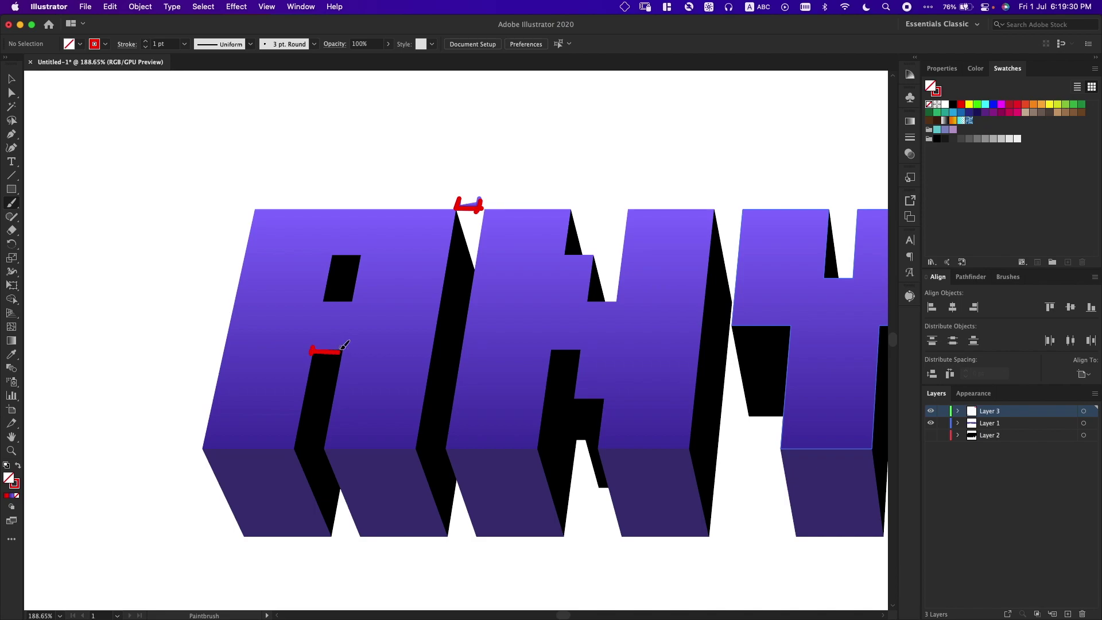
Step: Undo the painted width marks, the red stroke colour and the added annotation layer, Layer 3
{"action": "key", "text": "super+z"}
{"action": "key", "text": "super+z"}
{"action": "key", "text": "super+z"}
{"action": "key", "text": "super+z"}
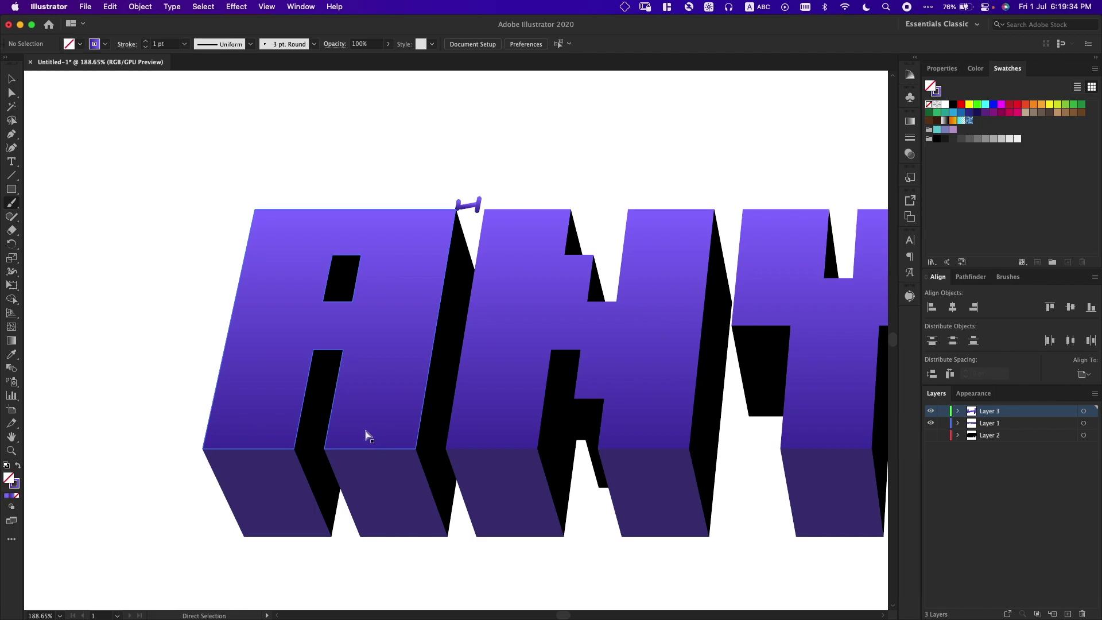
{"action": "key", "text": "super+z"}
{"action": "key", "text": "super+z"}
{"action": "key", "text": "super+z"}
{"action": "key", "text": "super+z"}
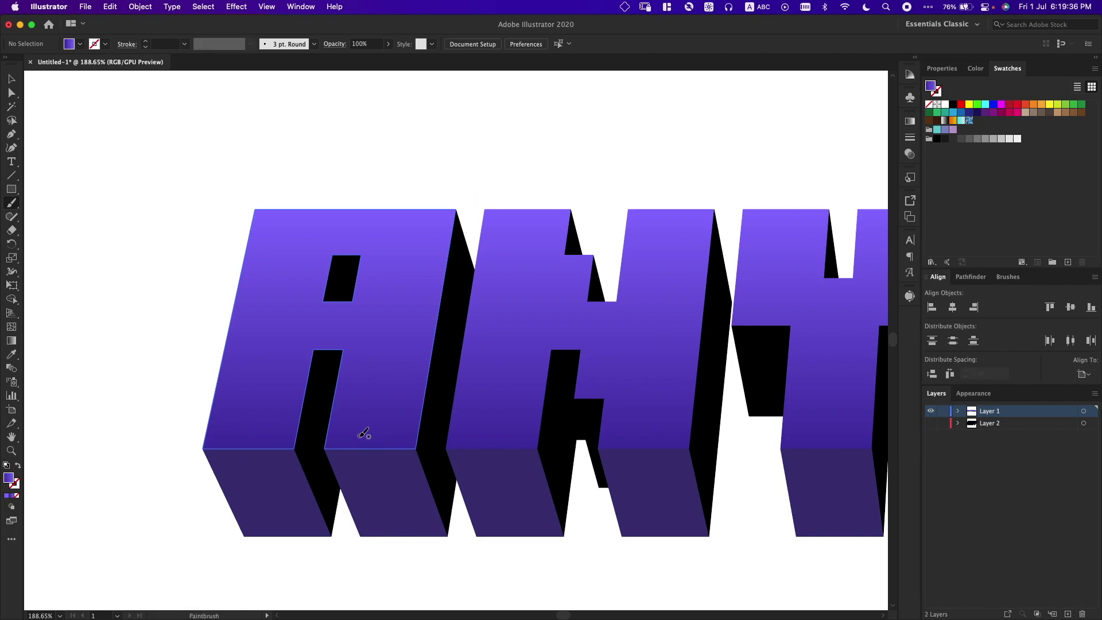
Step: Examine the letter widths and the gaps between letters across the whole ANYTHING title
{"action": "scroll", "coordinate": [364, 434], "scroll_direction": "right", "scroll_amount": 5}
{"action": "scroll", "coordinate": [364, 435], "scroll_direction": "up", "scroll_amount": 3}
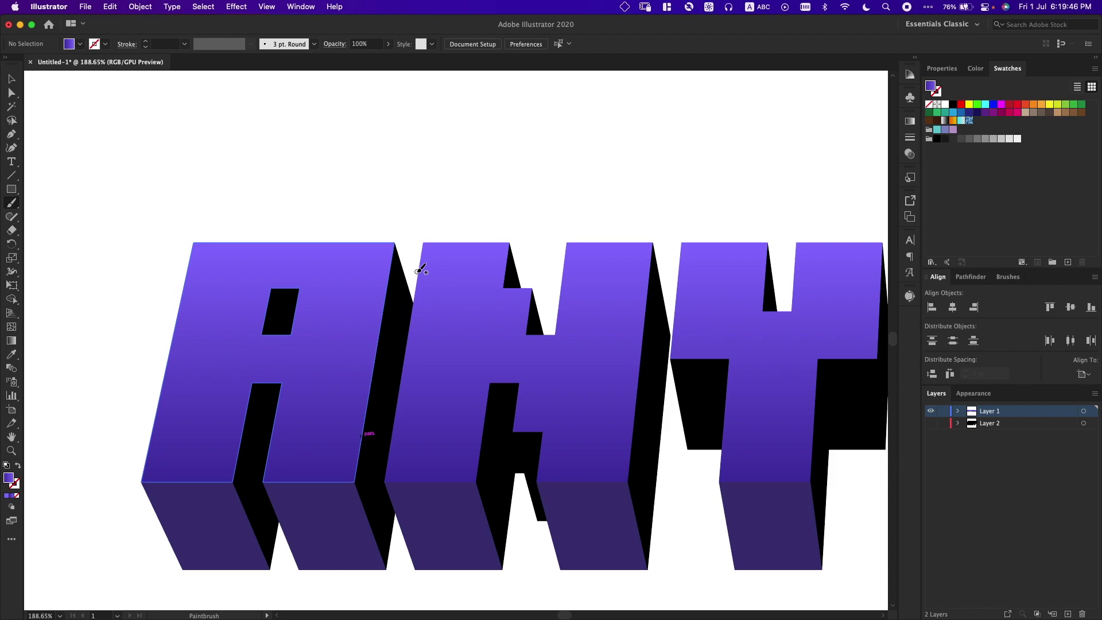
{"action": "scroll", "coordinate": [421, 267], "scroll_direction": "right", "scroll_amount": 5}
{"action": "scroll", "coordinate": [421, 267], "scroll_direction": "down", "scroll_amount": 2}
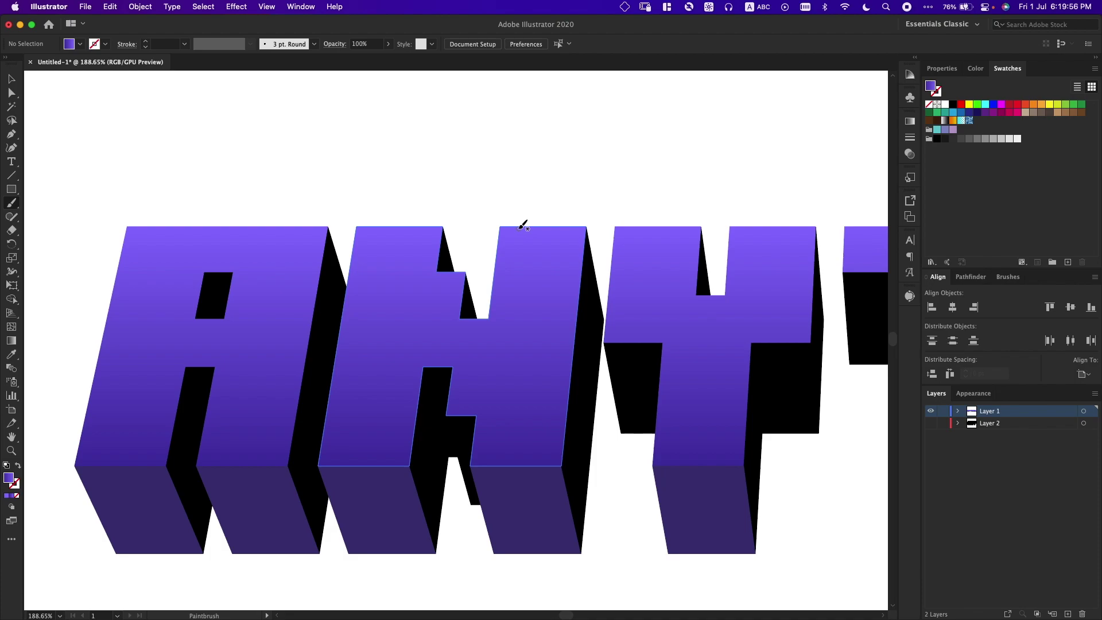
{"action": "scroll", "coordinate": [523, 225], "scroll_direction": "right", "scroll_amount": 10}
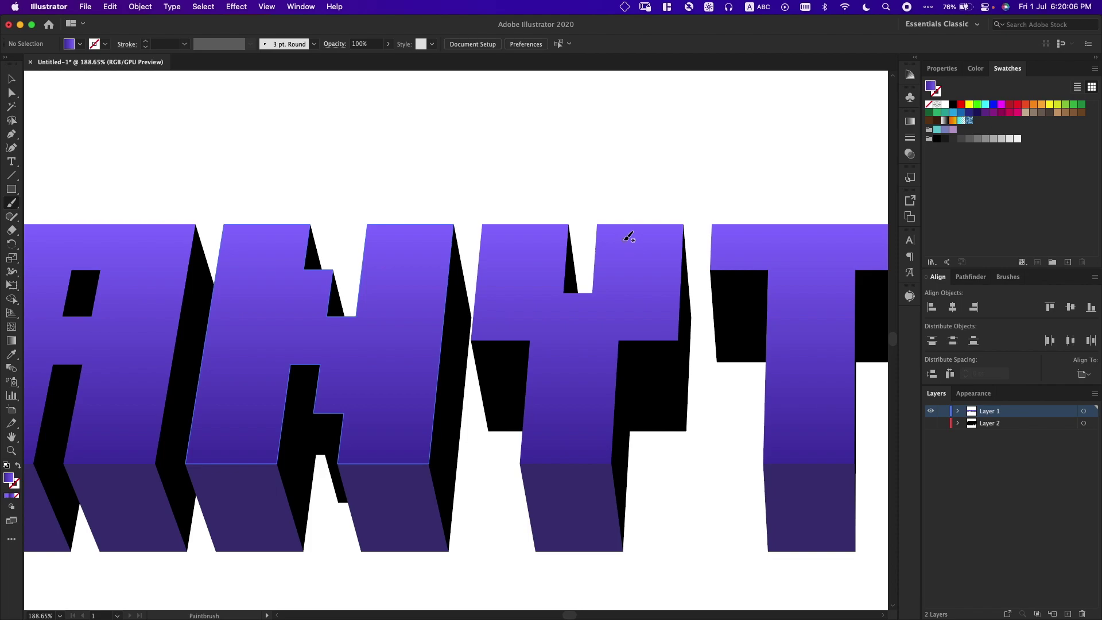
{"action": "scroll", "coordinate": [628, 238], "scroll_direction": "right", "scroll_amount": 5}
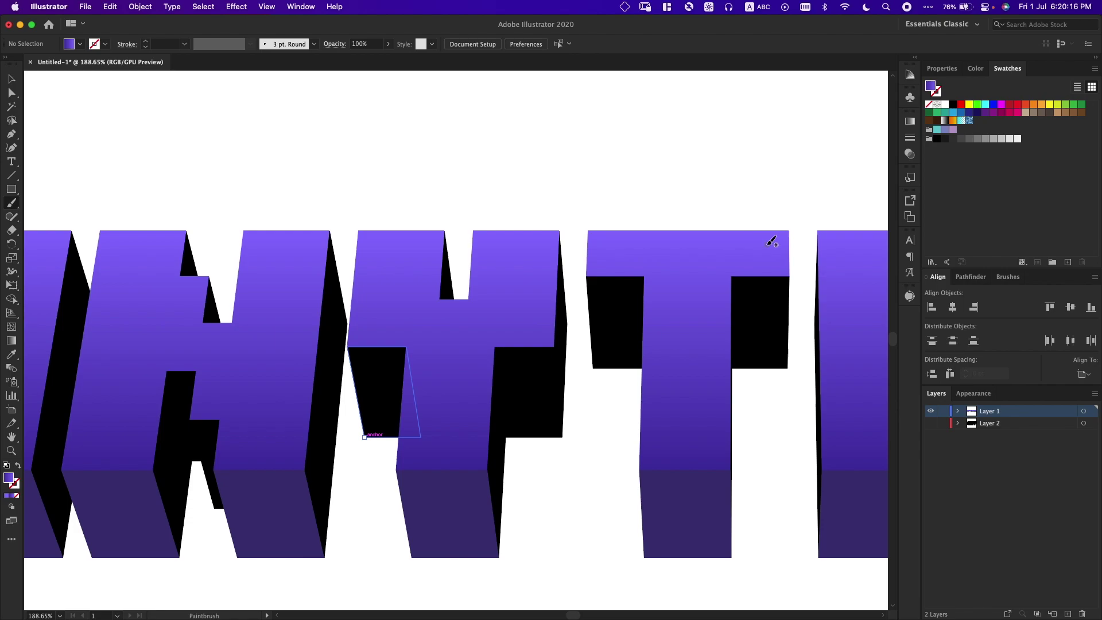
{"action": "scroll", "coordinate": [773, 242], "scroll_direction": "right", "scroll_amount": 6}
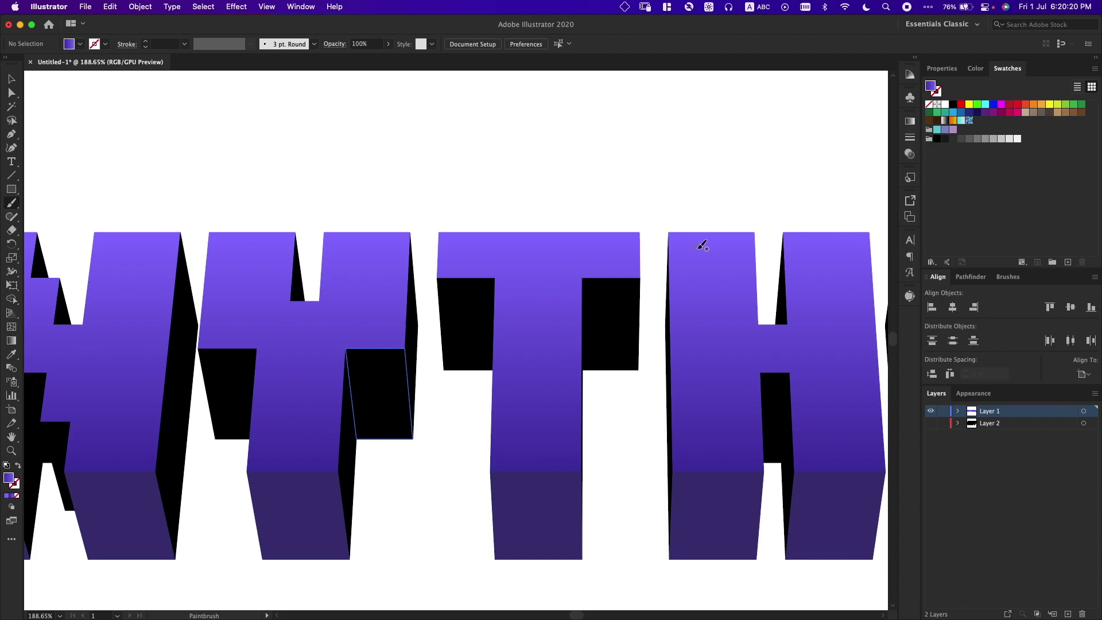
{"action": "scroll", "coordinate": [719, 271], "scroll_direction": "right", "scroll_amount": 4}
{"action": "scroll", "coordinate": [719, 272], "scroll_direction": "right", "scroll_amount": 7}
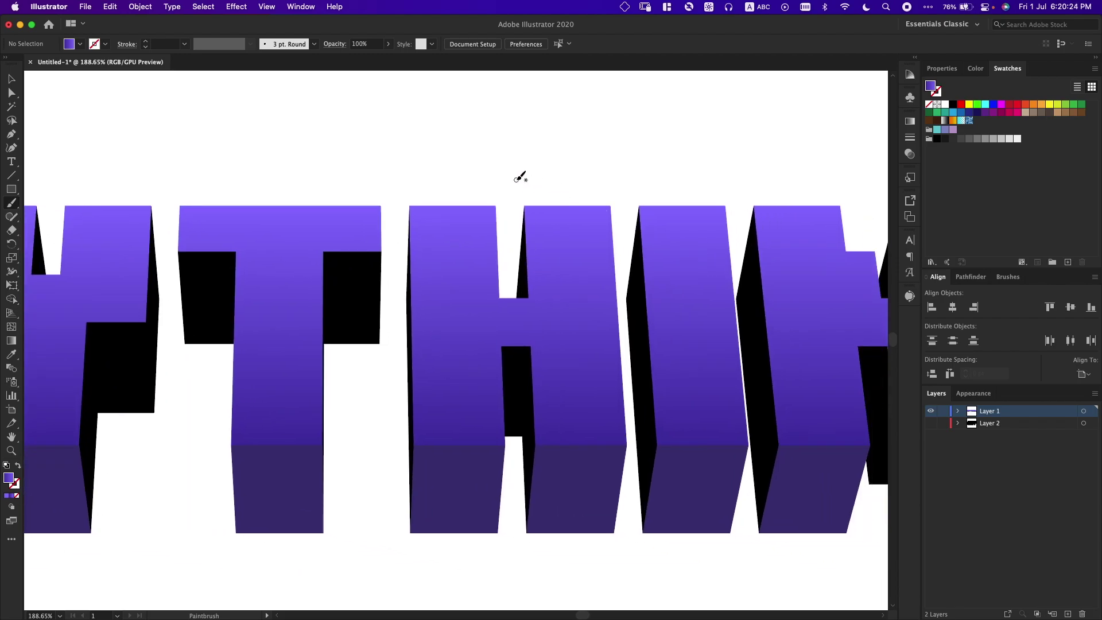
{"action": "scroll", "coordinate": [520, 178], "scroll_direction": "right", "scroll_amount": 6}
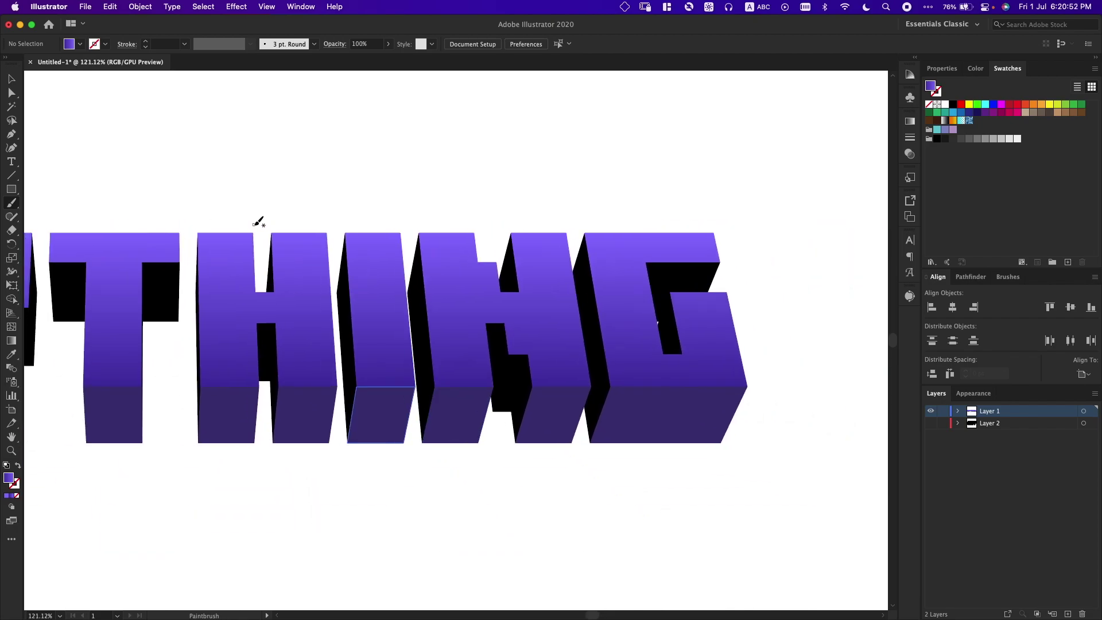
{"action": "scroll", "coordinate": [260, 222], "scroll_direction": "down", "scroll_amount": 4}
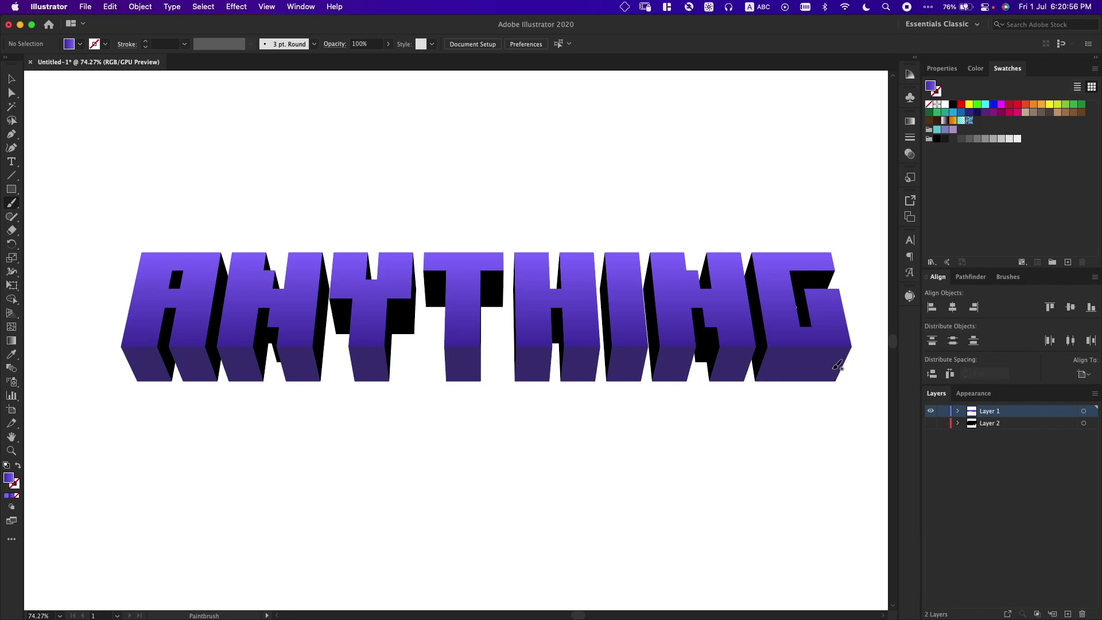
{"action": "scroll", "coordinate": [838, 366], "scroll_direction": "up", "scroll_amount": 4}
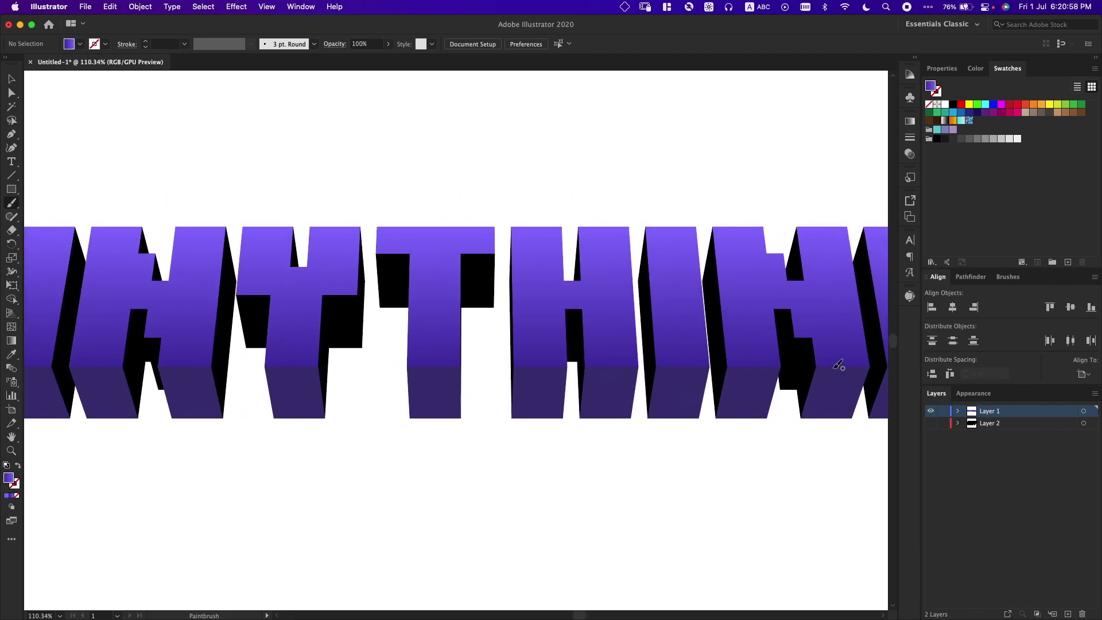
{"action": "scroll", "coordinate": [838, 365], "scroll_direction": "left", "scroll_amount": 5}
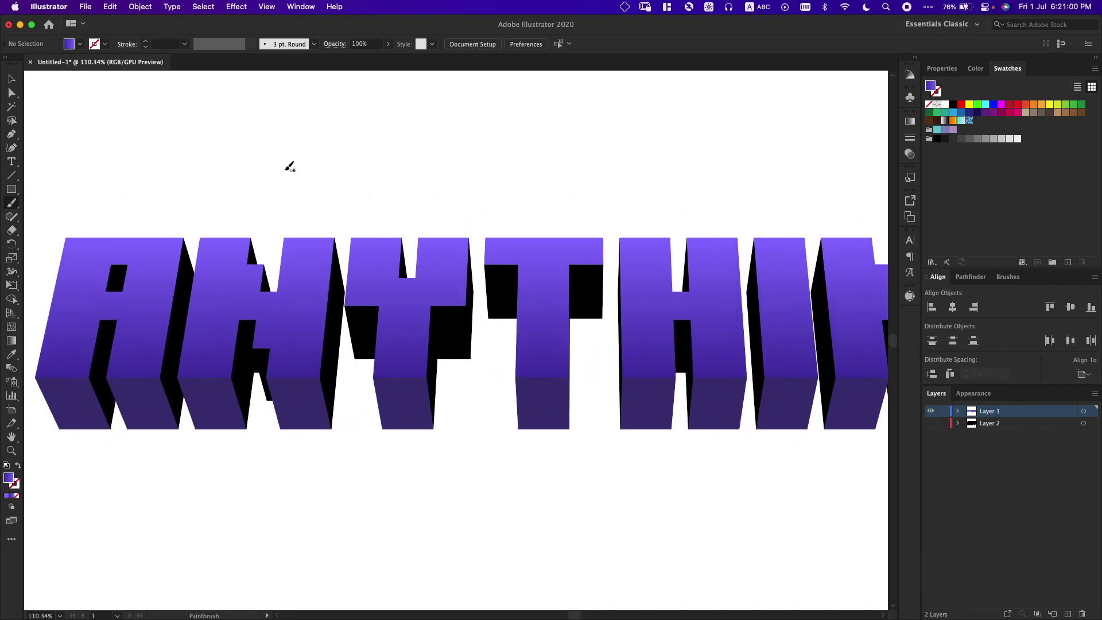
Step: Set the Rectangular Grid tool to 9 horizontal dividers and 60 vertical dividers
{"action": "left_click", "coordinate": [11, 175]}
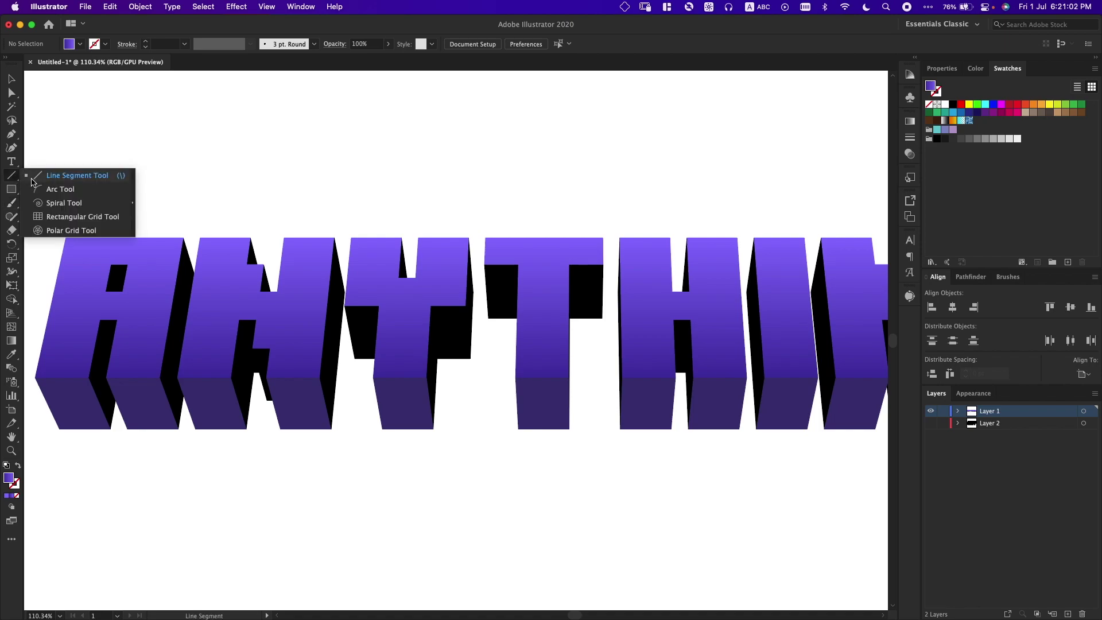
{"action": "left_click", "coordinate": [54, 220]}
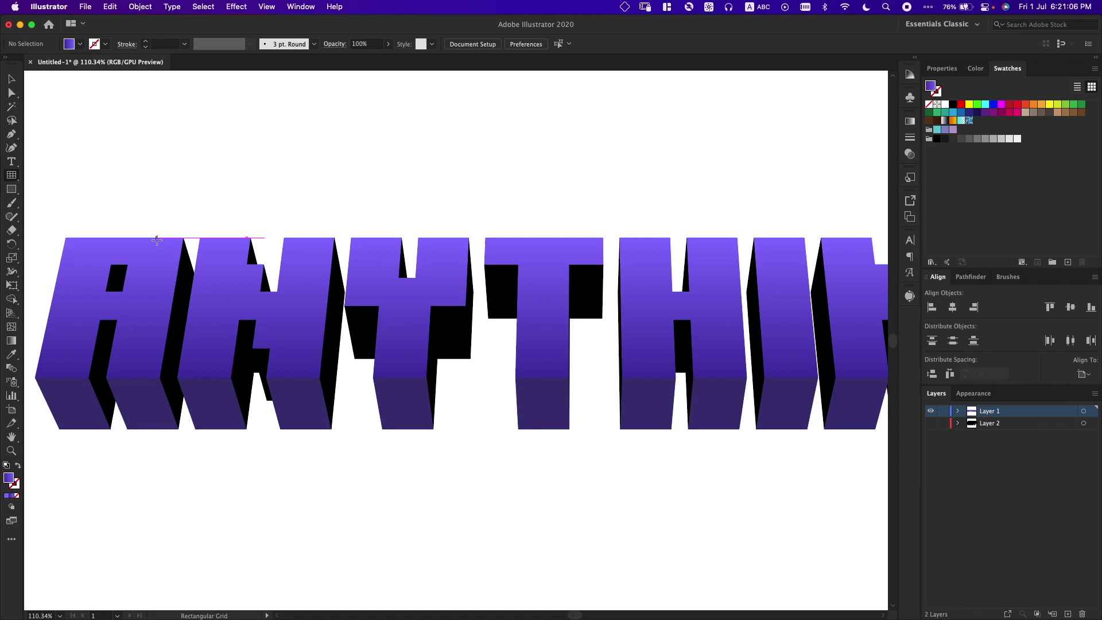
{"action": "scroll", "coordinate": [32, 264], "scroll_direction": "left", "scroll_amount": 4}
{"action": "double_click", "coordinate": [11, 177]}
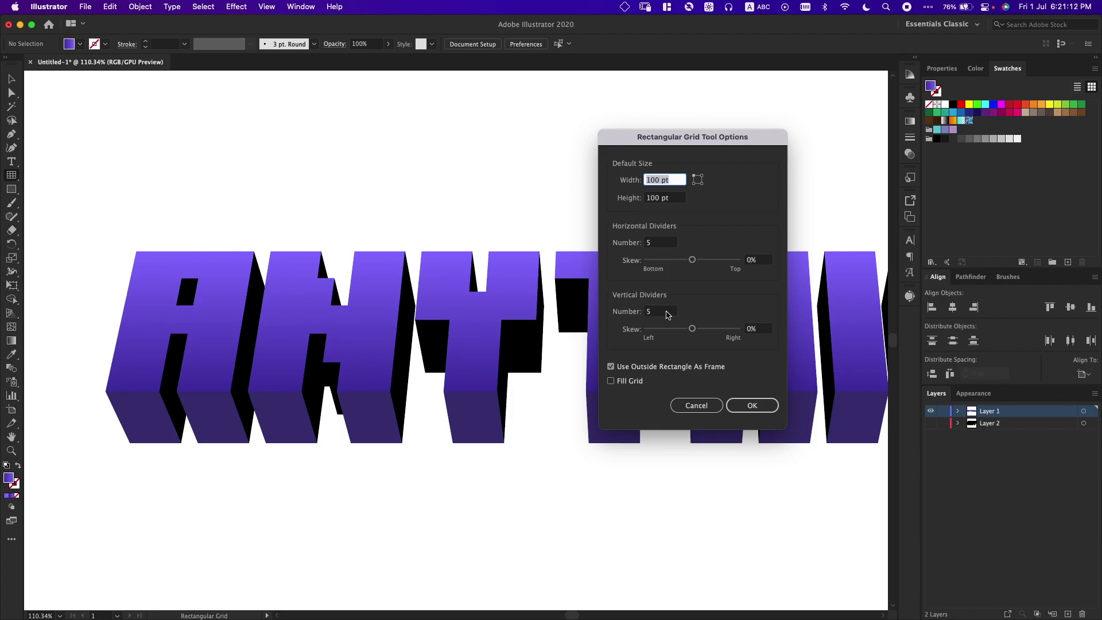
{"action": "left_click", "coordinate": [645, 312]}
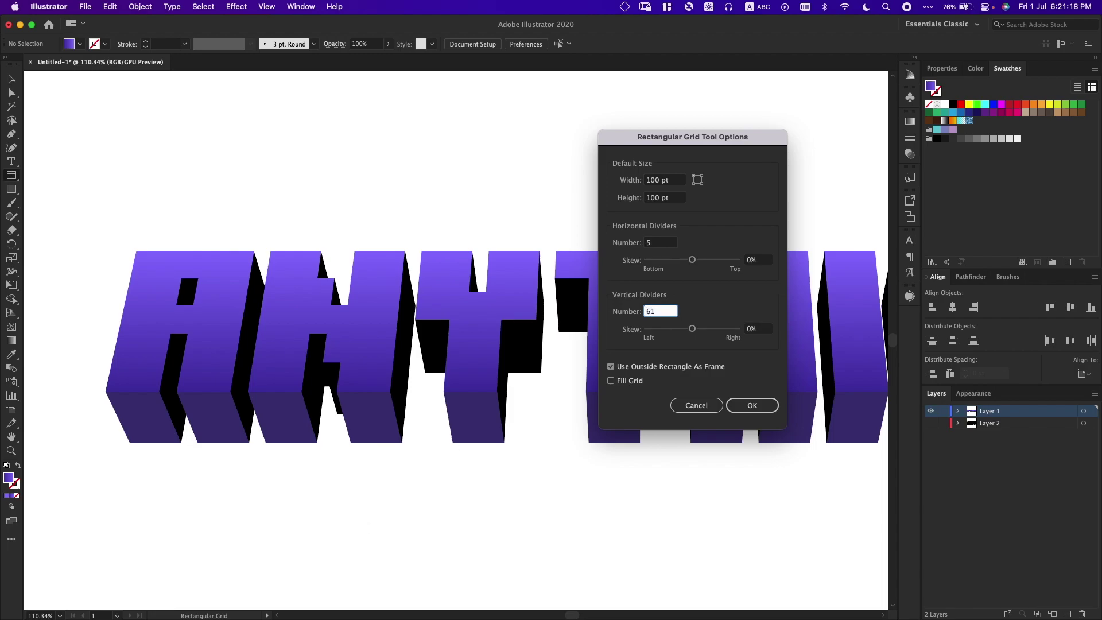
{"action": "left_click", "coordinate": [663, 244]}
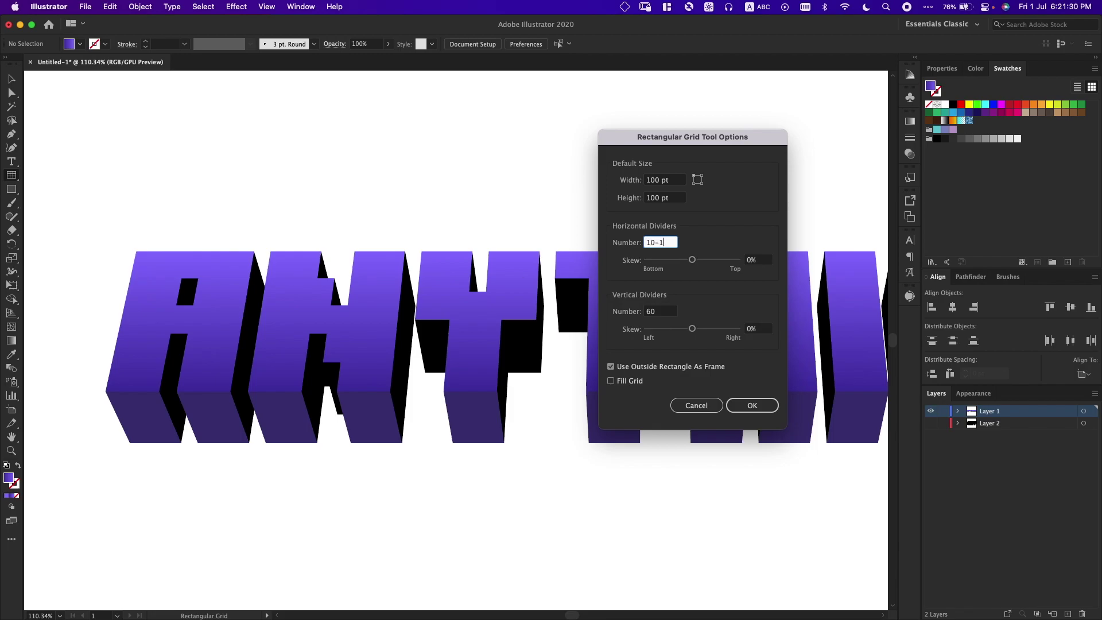
{"action": "left_click", "coordinate": [661, 314]}
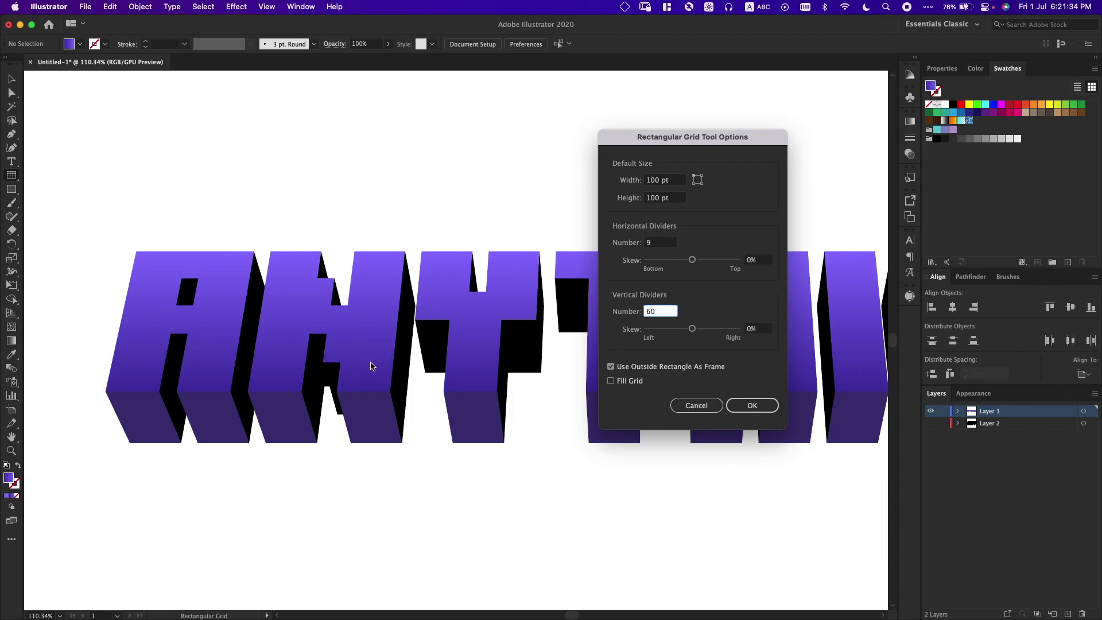
{"action": "left_click", "coordinate": [669, 243]}
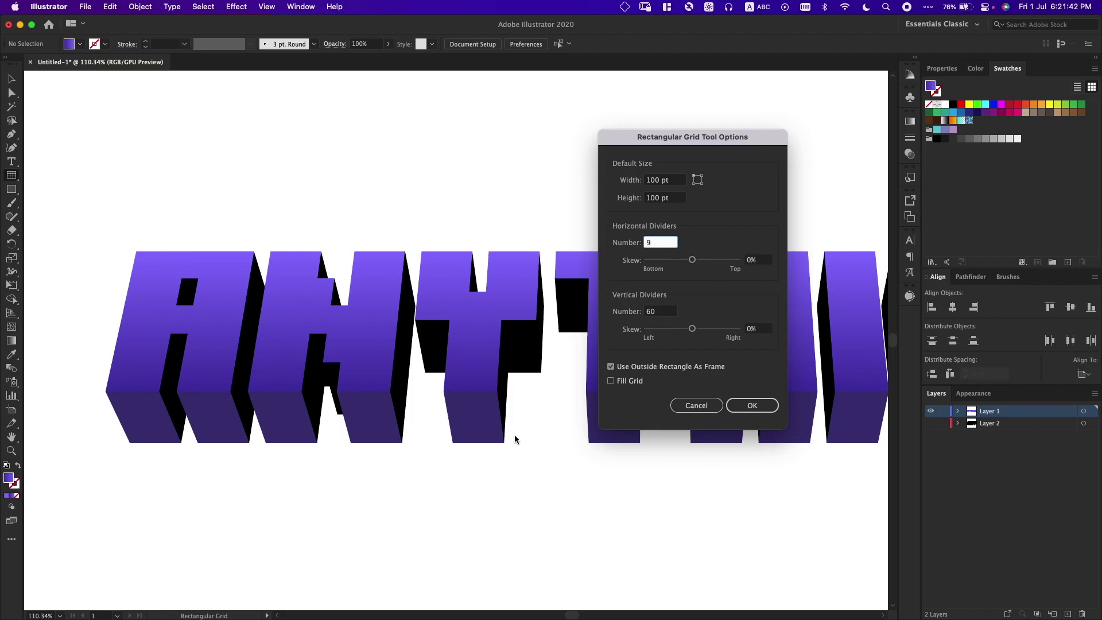
{"action": "key", "text": "Return"}
Step: Add a new top layer and draw a grid about 1276 by 169 pt from the A's upper-left corner to the G's lower-right face corner
{"action": "scroll", "coordinate": [274, 372], "scroll_direction": "up", "scroll_amount": 2}
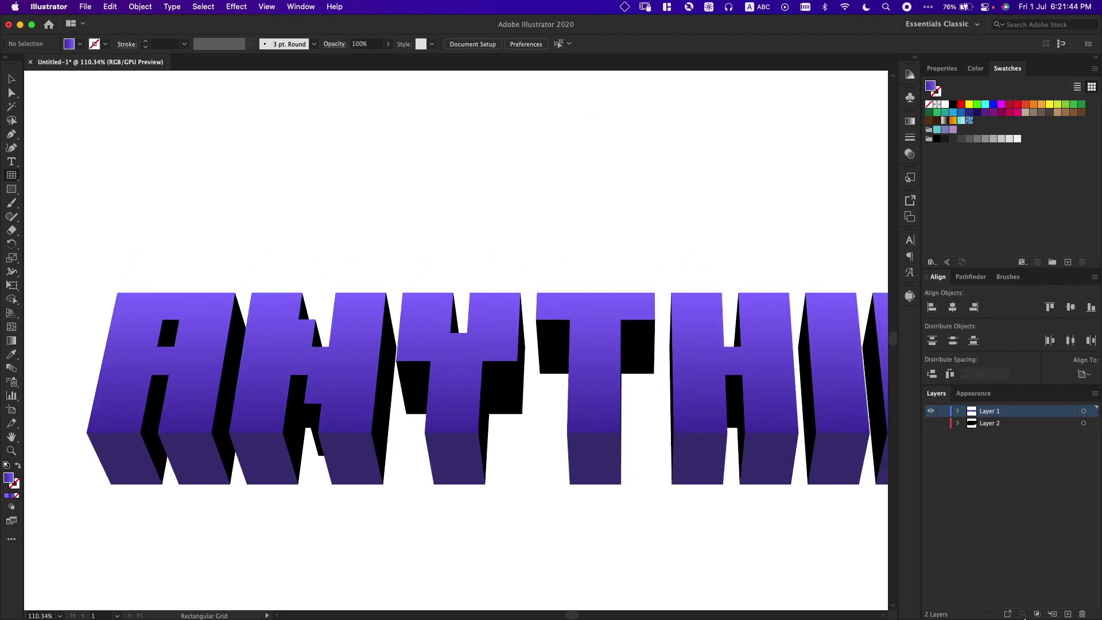
{"action": "left_click", "coordinate": [1069, 613]}
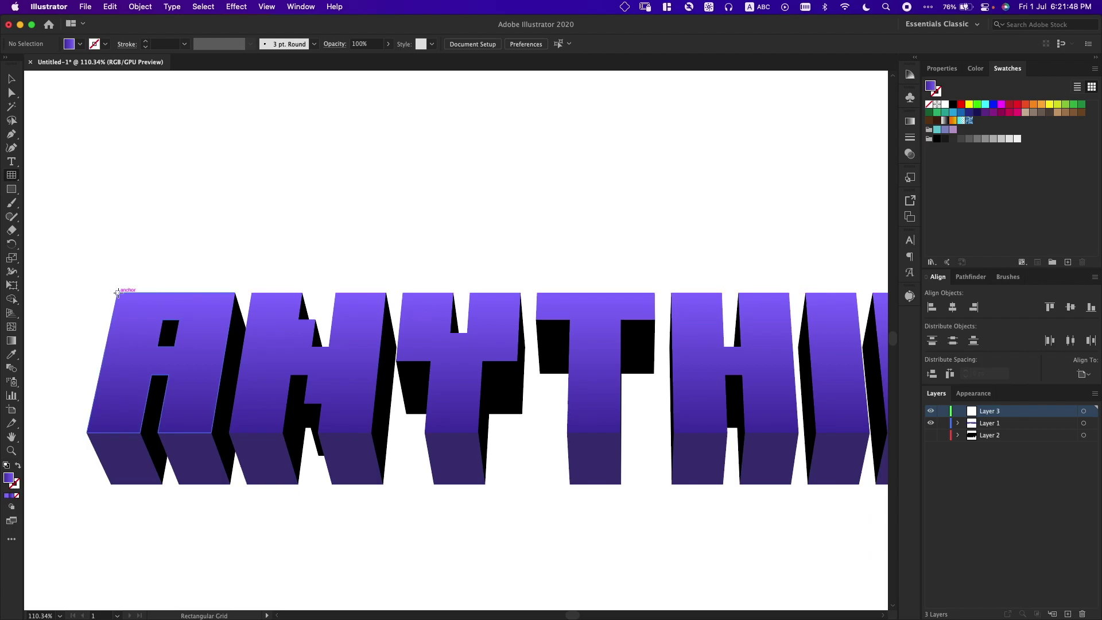
{"action": "mouse_move", "coordinate": [117, 293]}
{"action": "left_mouse_down"}
{"action": "mouse_move", "coordinate": [487, 402]}
{"action": "mouse_move", "coordinate": [900, 434]}
{"action": "mouse_move", "coordinate": [812, 434]}
{"action": "mouse_move", "coordinate": [832, 460]}
{"action": "mouse_move", "coordinate": [867, 430]}
{"action": "mouse_move", "coordinate": [836, 435]}
{"action": "mouse_move", "coordinate": [853, 432]}
{"action": "left_mouse_up"}
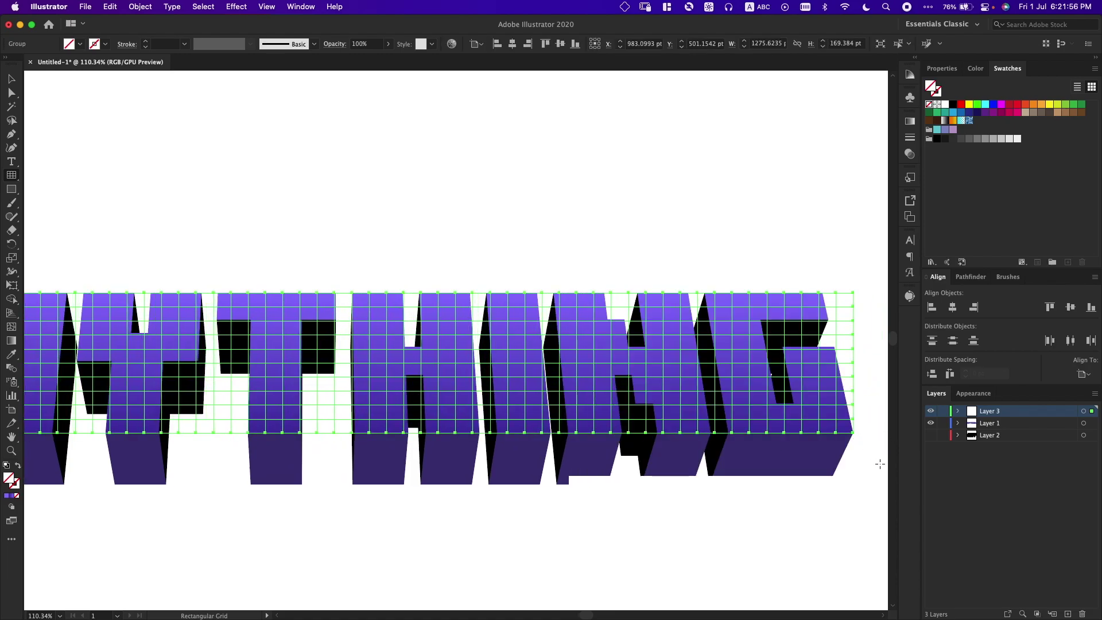
Step: Examine how the grid's corners and edges line up with the outer corners of the G and the A
{"action": "key", "text": "ctrl+Right"}
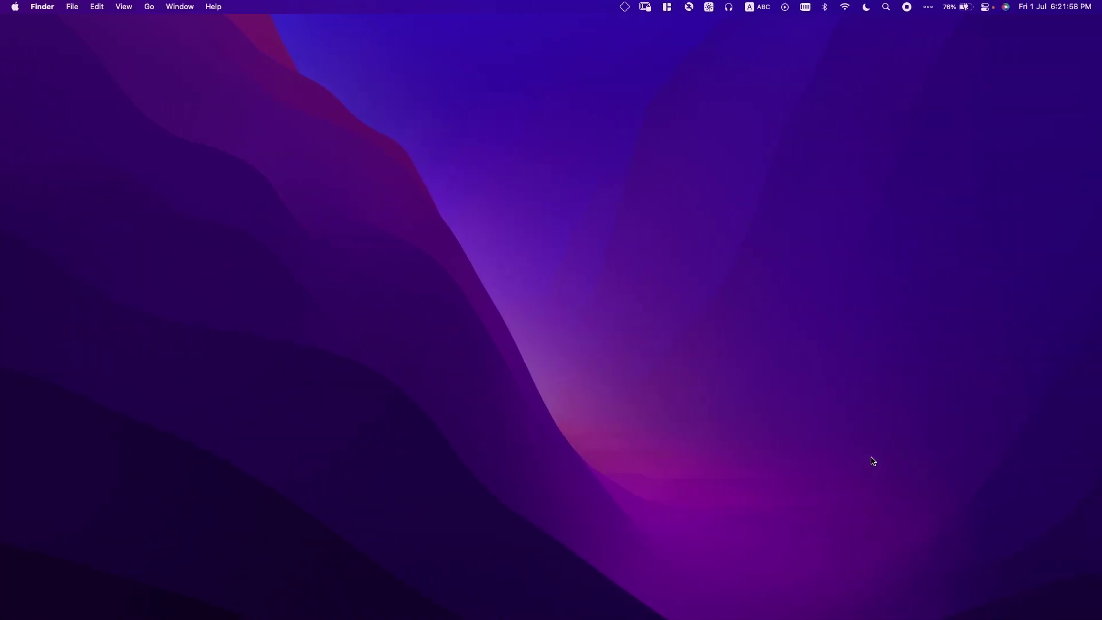
{"action": "key", "text": "ctrl+Left"}
{"action": "scroll", "coordinate": [769, 413], "scroll_direction": "right", "scroll_amount": 5}
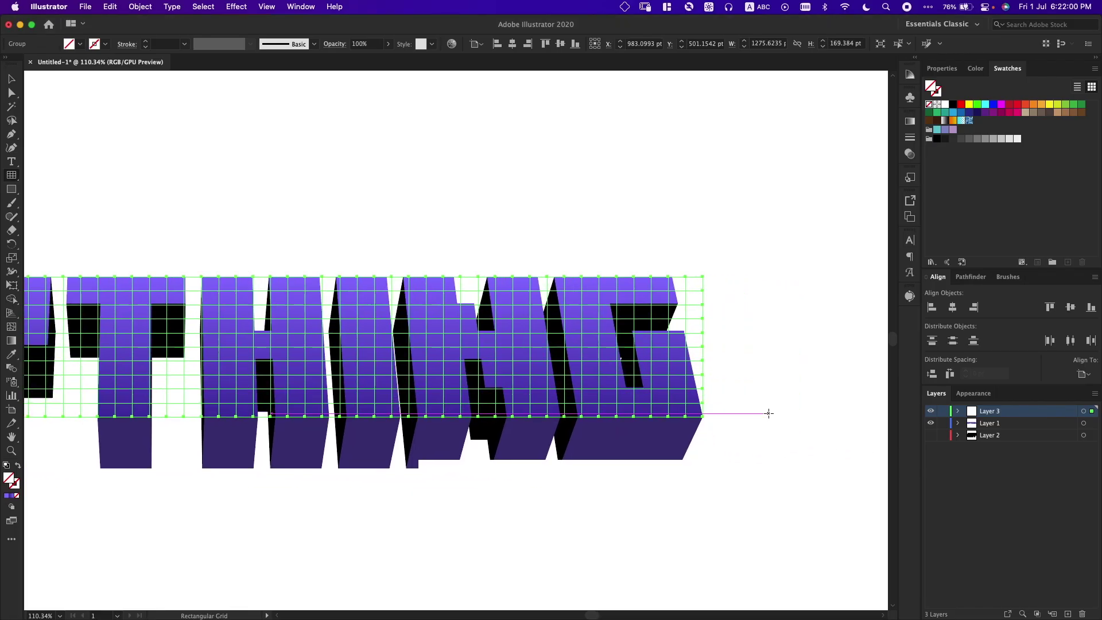
{"action": "scroll", "coordinate": [769, 414], "scroll_direction": "up", "scroll_amount": 6}
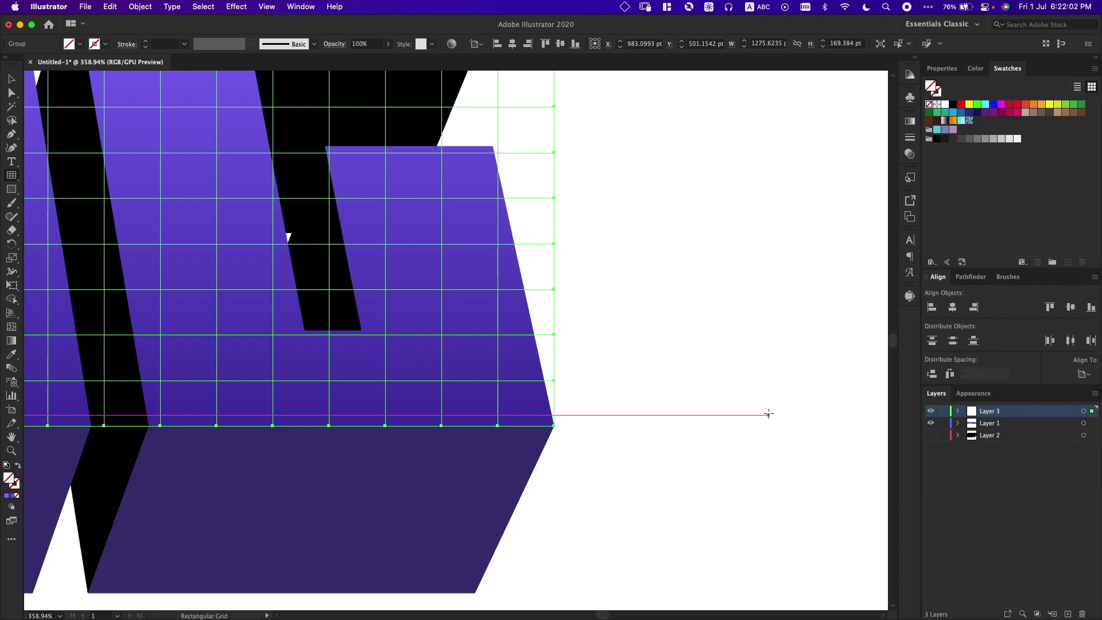
{"action": "left_click_drag", "start_coordinate": [607, 418], "coordinate": [653, 450]}
{"action": "scroll", "coordinate": [660, 502], "scroll_direction": "up", "scroll_amount": 3}
{"action": "scroll", "coordinate": [612, 487], "scroll_direction": "down", "scroll_amount": 4}
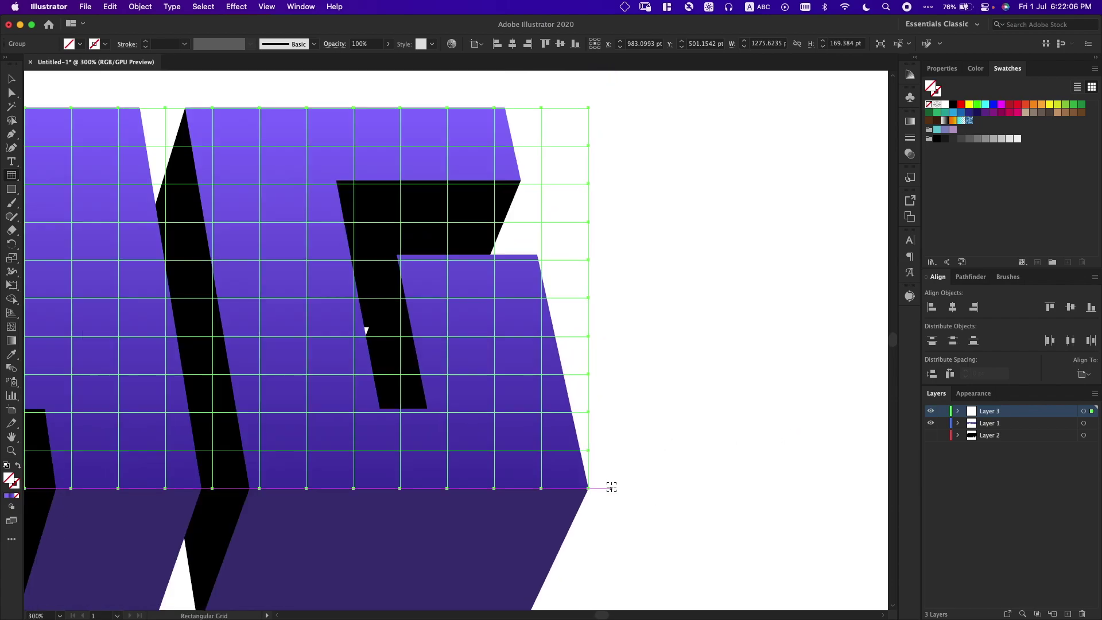
{"action": "left_click_drag", "start_coordinate": [493, 390], "coordinate": [701, 416]}
{"action": "left_click_drag", "start_coordinate": [467, 362], "coordinate": [810, 397]}
{"action": "left_click_drag", "start_coordinate": [640, 313], "coordinate": [879, 333]}
{"action": "left_click_drag", "start_coordinate": [198, 285], "coordinate": [828, 301]}
{"action": "left_click_drag", "start_coordinate": [328, 282], "coordinate": [476, 274]}
{"action": "scroll", "coordinate": [258, 335], "scroll_direction": "up", "scroll_amount": 8}
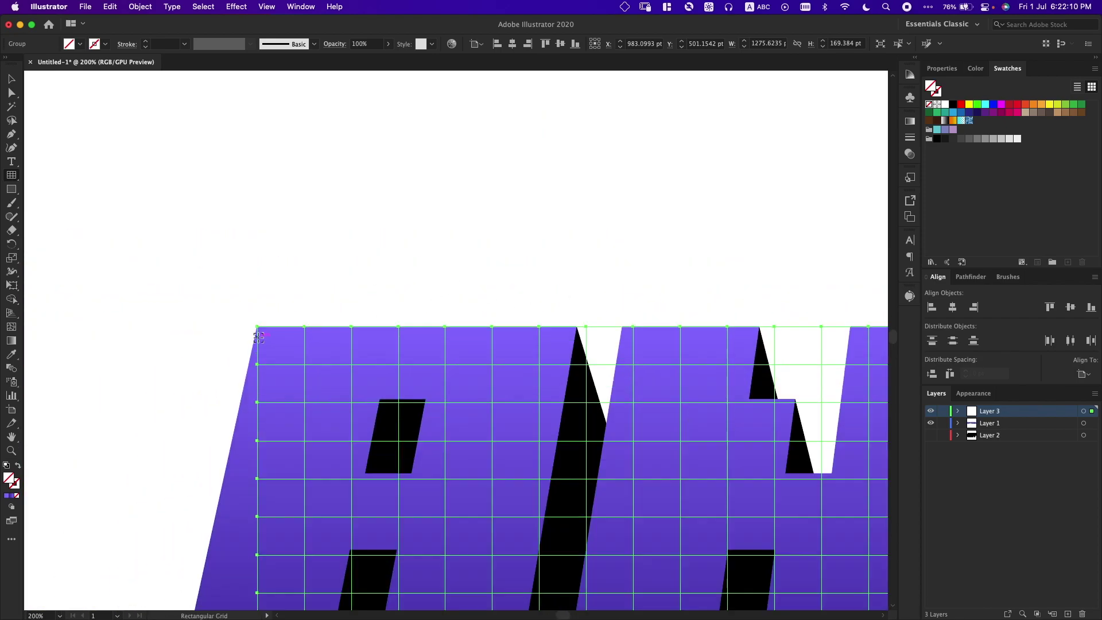
{"action": "scroll", "coordinate": [262, 327], "scroll_direction": "down", "scroll_amount": 12}
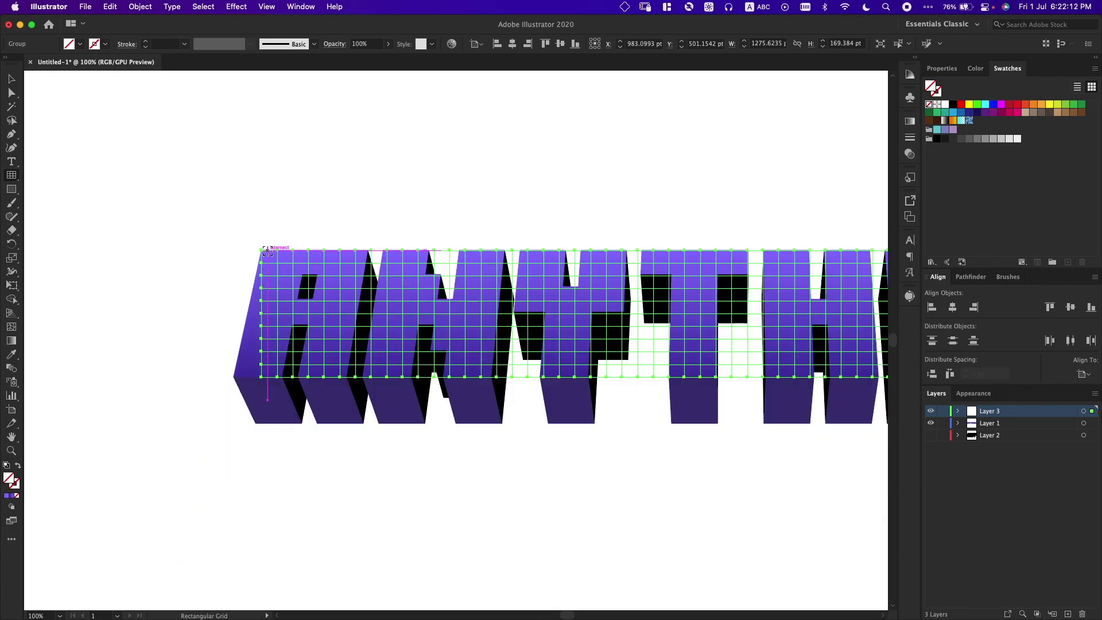
{"action": "left_click_drag", "start_coordinate": [432, 252], "coordinate": [417, 252]}
{"action": "scroll", "coordinate": [417, 252], "scroll_direction": "right", "scroll_amount": 10}
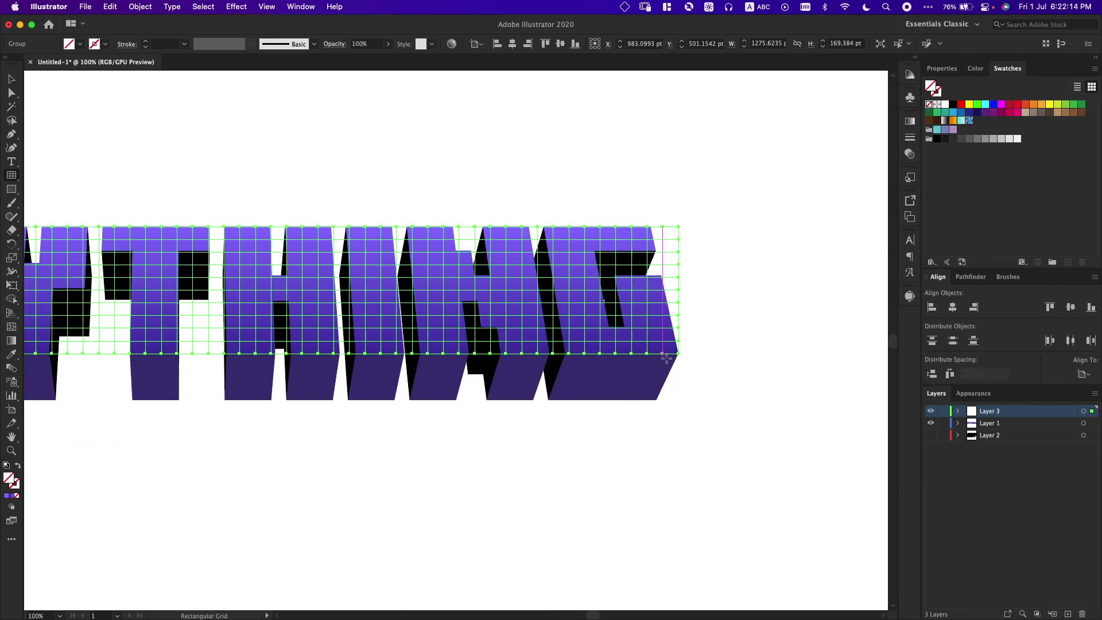
{"action": "scroll", "coordinate": [683, 345], "scroll_direction": "up", "scroll_amount": 5}
{"action": "scroll", "coordinate": [704, 328], "scroll_direction": "down", "scroll_amount": 5}
{"action": "scroll", "coordinate": [692, 251], "scroll_direction": "up", "scroll_amount": 4}
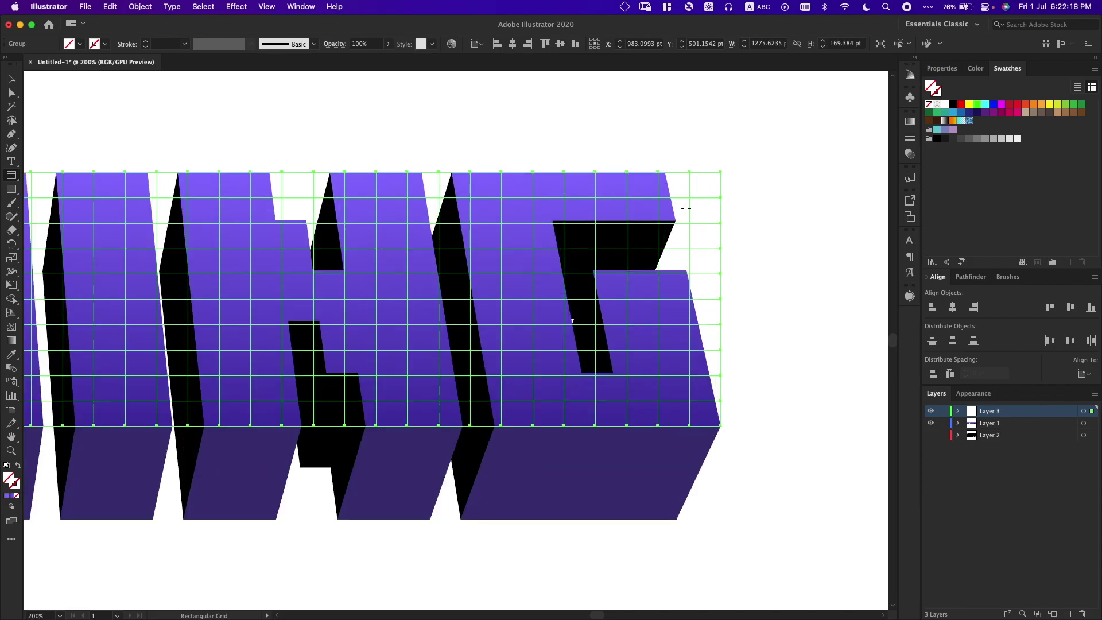
Step: Free-distort the grid so its upper-right corner meets the G's upper-right corner and its lower-left corner meets the A's lower-left face corner
{"action": "key", "text": "e"}
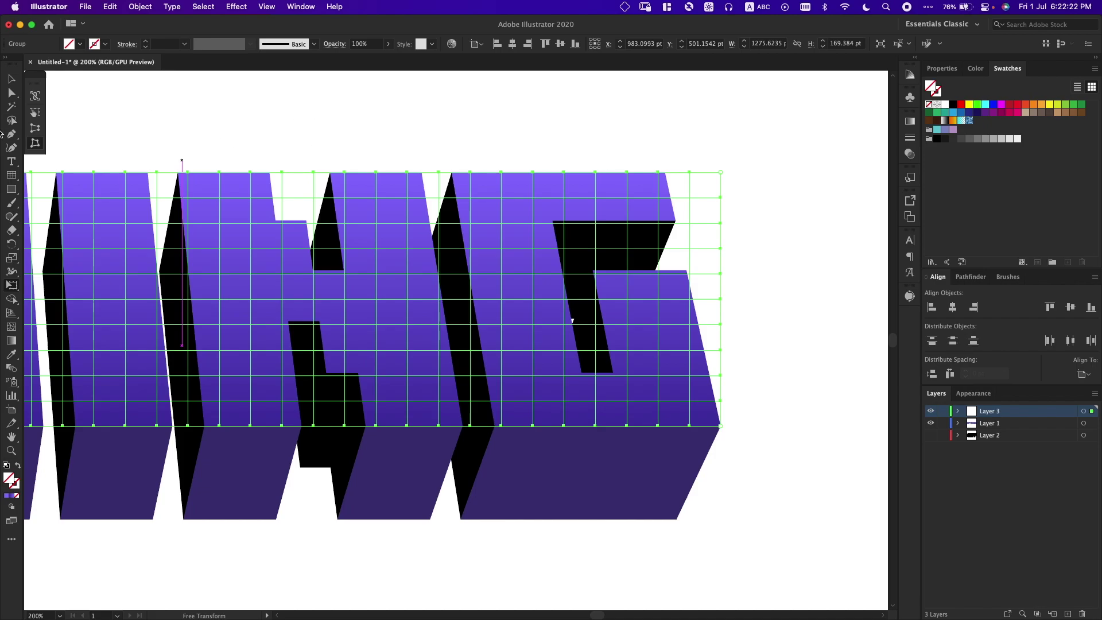
{"action": "left_click", "coordinate": [40, 144]}
{"action": "left_click_drag", "start_coordinate": [721, 173], "coordinate": [666, 172]}
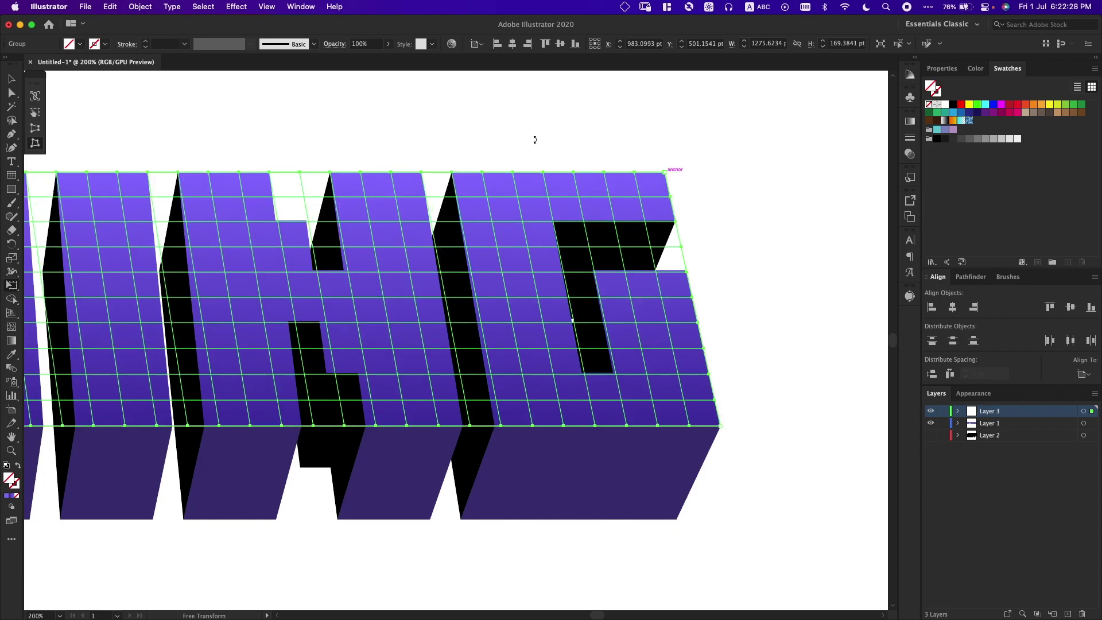
{"action": "left_click_drag", "start_coordinate": [535, 140], "coordinate": [730, 138]}
{"action": "left_click_drag", "start_coordinate": [428, 138], "coordinate": [524, 137]}
{"action": "scroll", "coordinate": [524, 136], "scroll_direction": "left", "scroll_amount": 10}
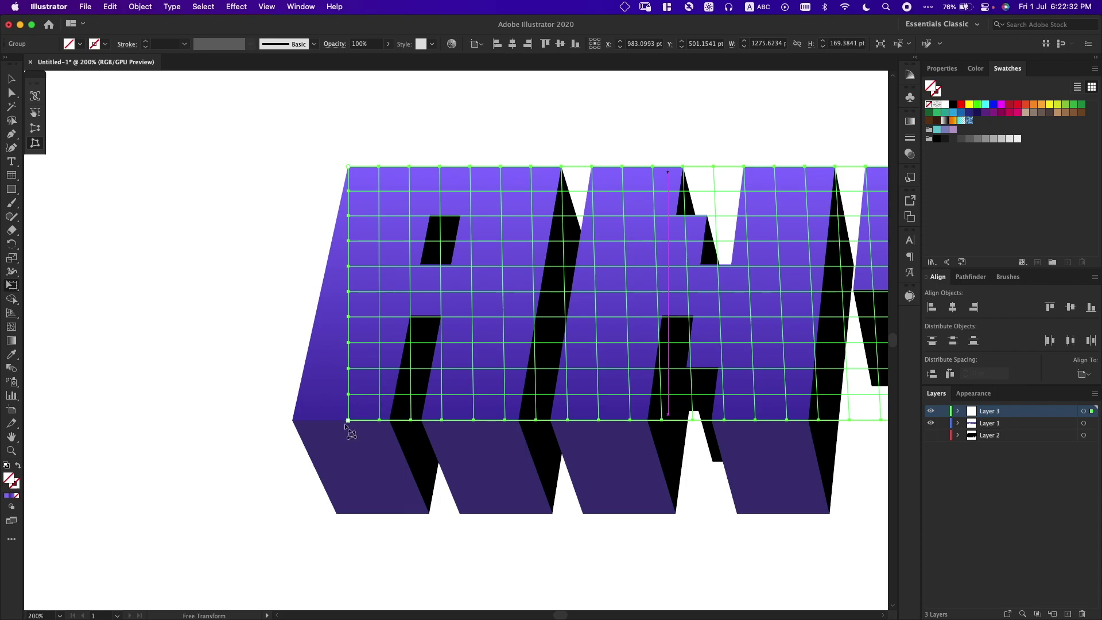
{"action": "left_click_drag", "start_coordinate": [348, 421], "coordinate": [294, 421]}
{"action": "scroll", "coordinate": [619, 337], "scroll_direction": "right", "scroll_amount": 10}
{"action": "scroll", "coordinate": [618, 337], "scroll_direction": "up", "scroll_amount": 2}
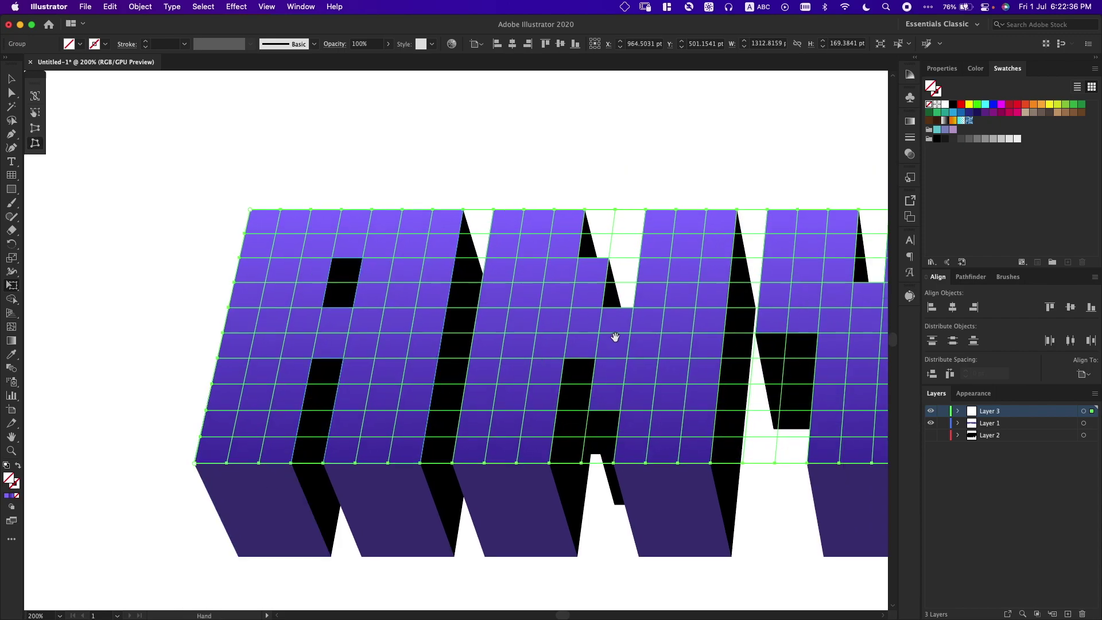
{"action": "scroll", "coordinate": [718, 314], "scroll_direction": "right", "scroll_amount": 3}
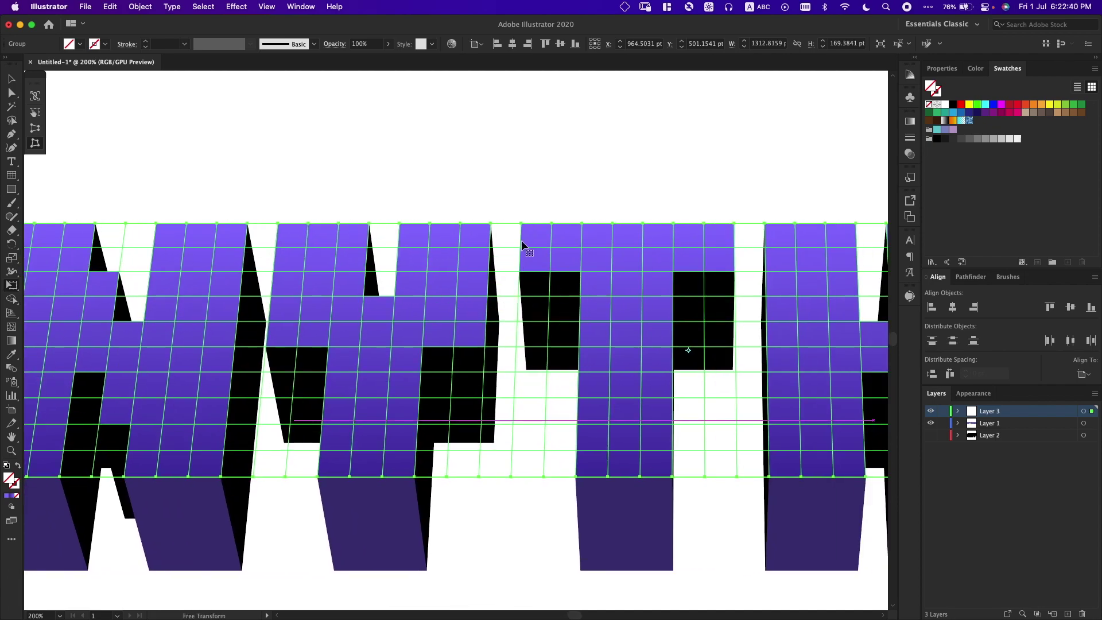
Step: Examine up close how the grid lines meet the face corners and edges of the T and the A
{"action": "scroll", "coordinate": [521, 240], "scroll_direction": "up", "scroll_amount": 6}
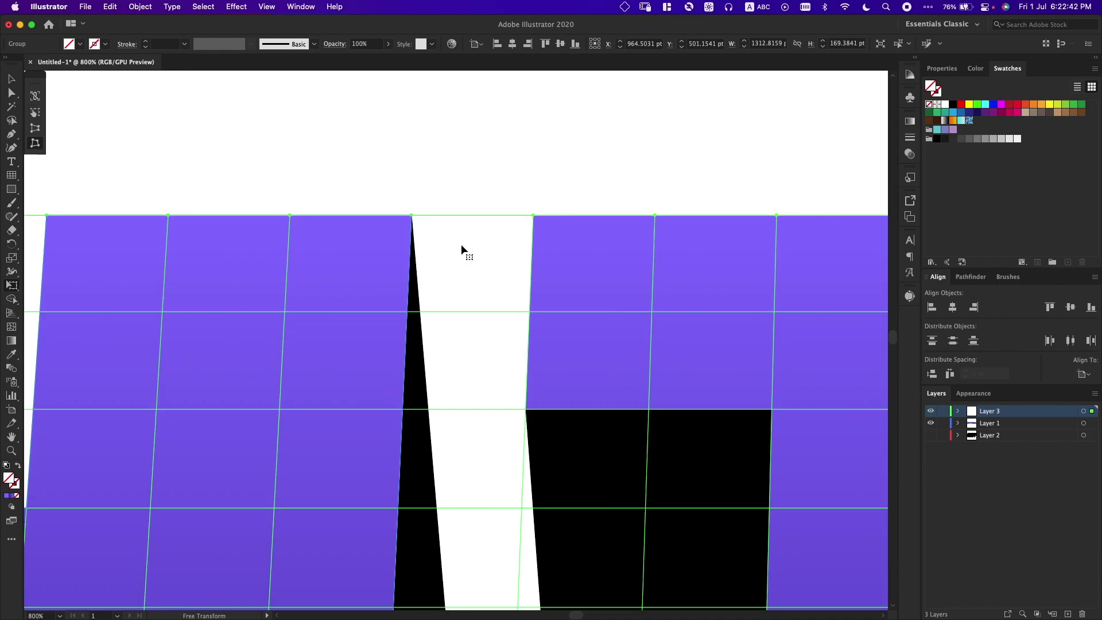
{"action": "scroll", "coordinate": [529, 217], "scroll_direction": "up", "scroll_amount": 2}
{"action": "scroll", "coordinate": [544, 272], "scroll_direction": "up", "scroll_amount": 6}
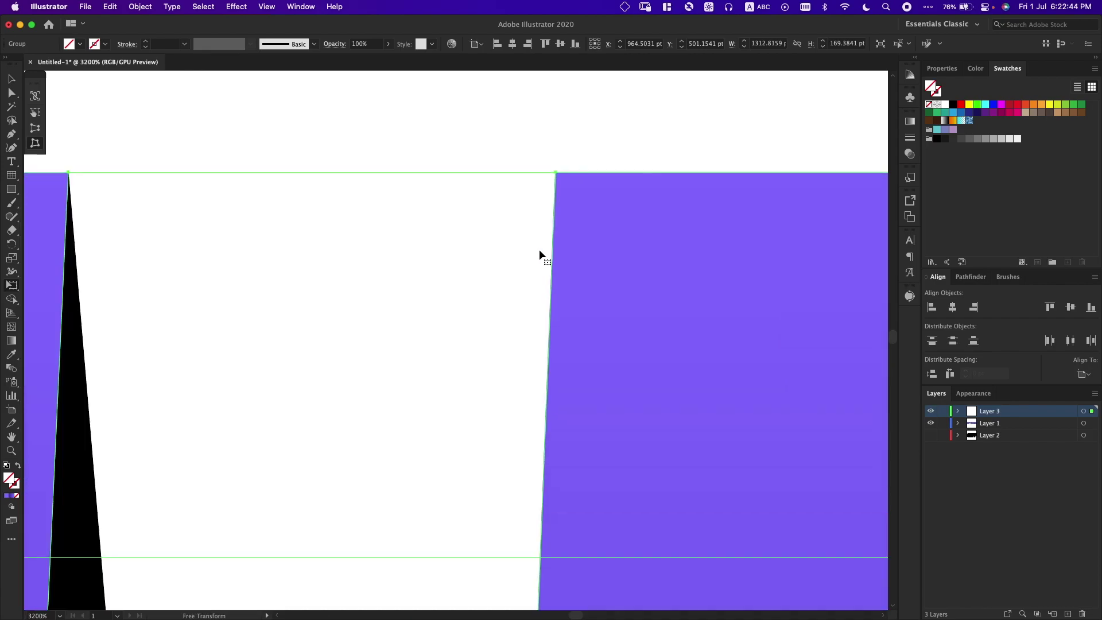
{"action": "scroll", "coordinate": [524, 184], "scroll_direction": "down", "scroll_amount": 12}
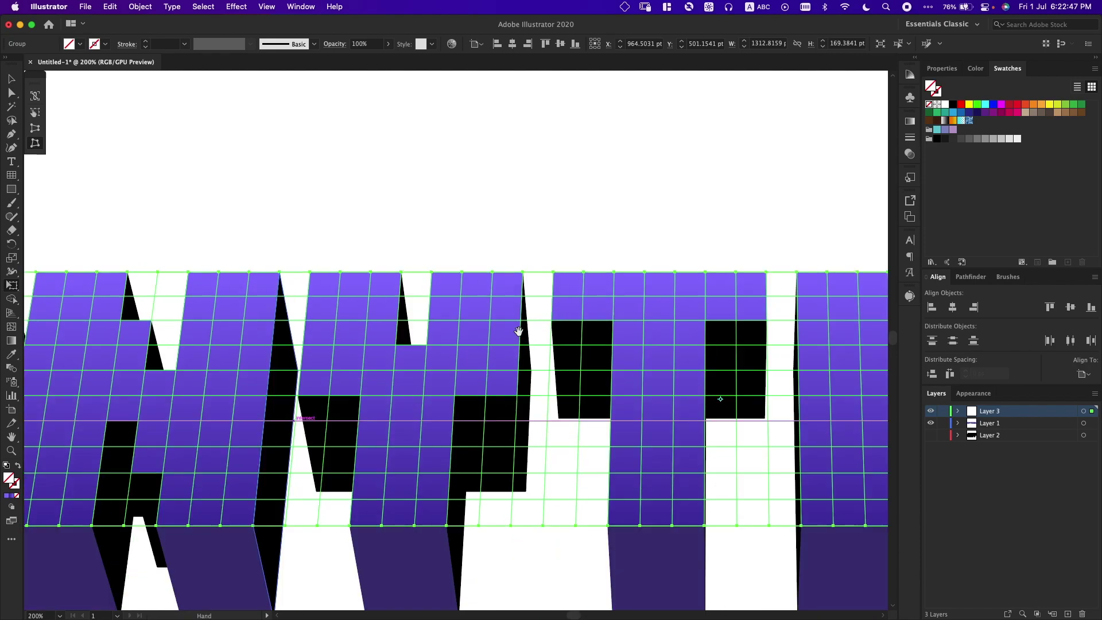
{"action": "left_click_drag", "start_coordinate": [520, 332], "coordinate": [832, 308]}
{"action": "left_click_drag", "start_coordinate": [559, 307], "coordinate": [657, 286]}
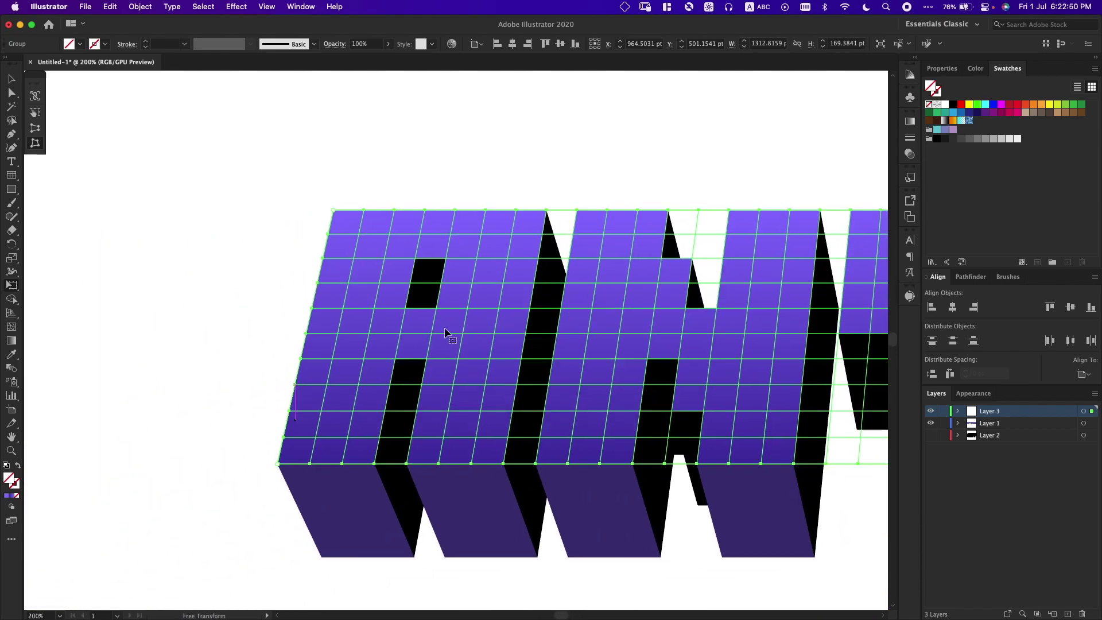
{"action": "scroll", "coordinate": [464, 320], "scroll_direction": "up", "scroll_amount": 2}
{"action": "scroll", "coordinate": [613, 184], "scroll_direction": "up", "scroll_amount": 1}
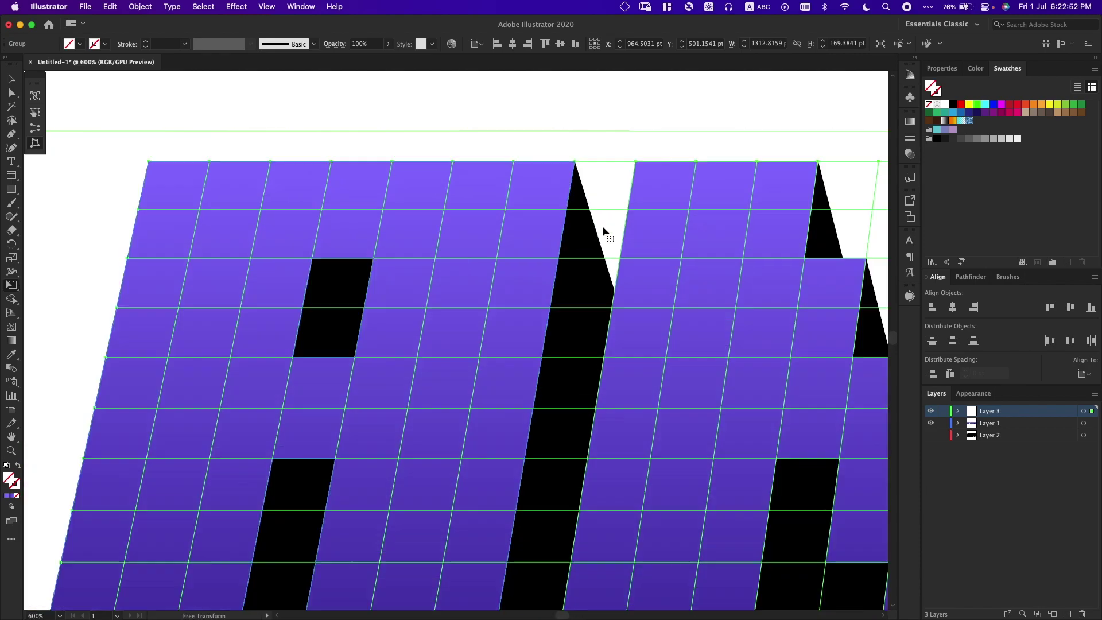
{"action": "scroll", "coordinate": [534, 409], "scroll_direction": "down", "scroll_amount": 8}
{"action": "scroll", "coordinate": [534, 409], "scroll_direction": "left", "scroll_amount": 8}
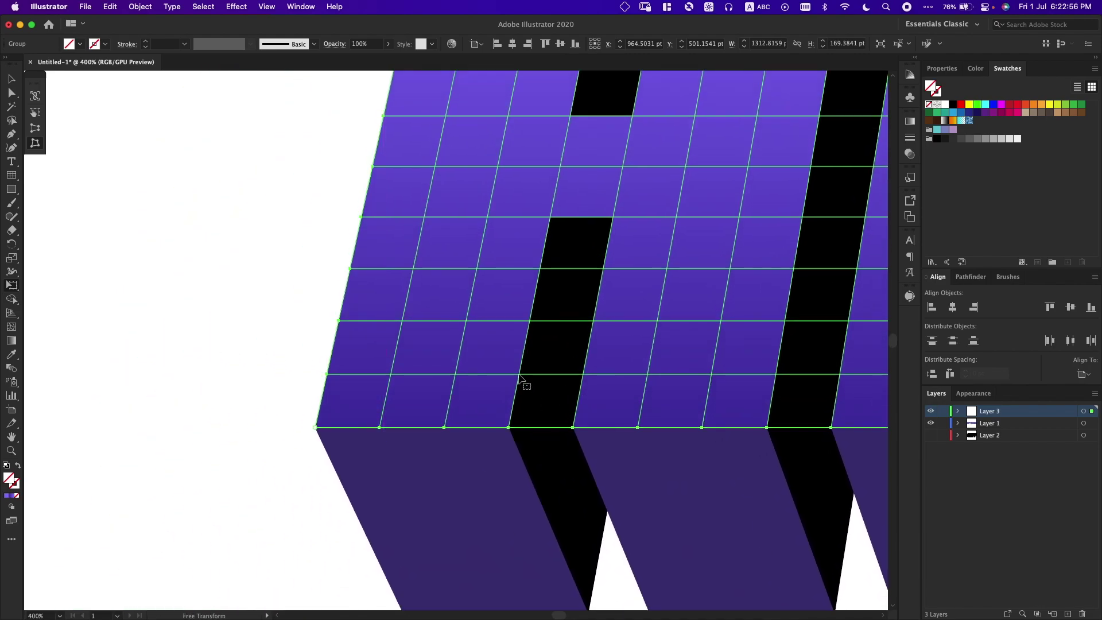
{"action": "scroll", "coordinate": [575, 224], "scroll_direction": "up", "scroll_amount": 4}
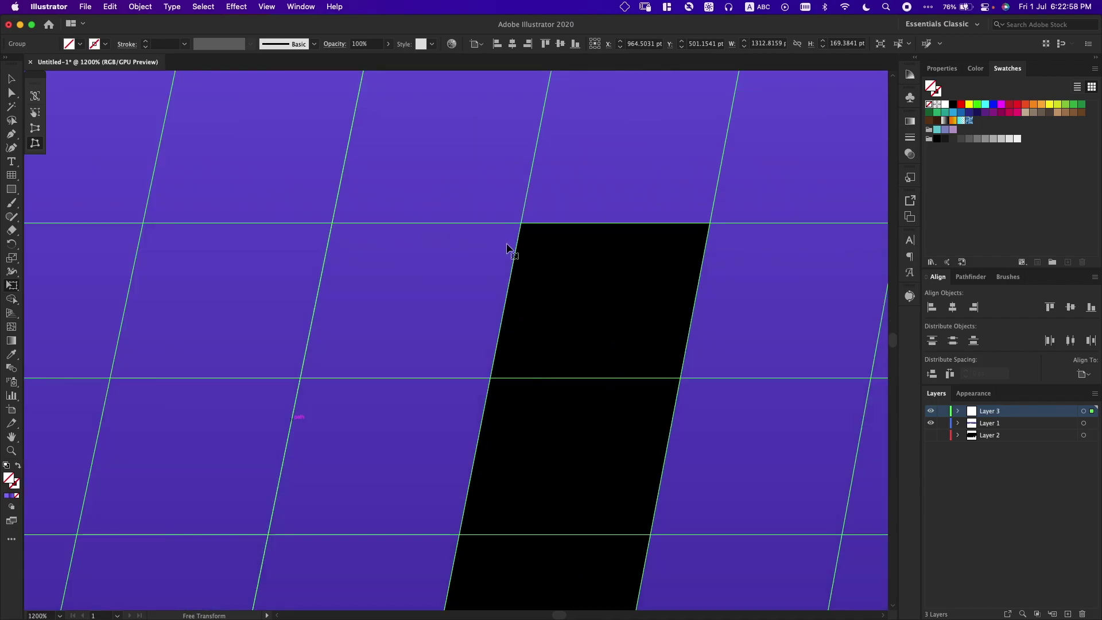
{"action": "scroll", "coordinate": [517, 253], "scroll_direction": "down", "scroll_amount": 6}
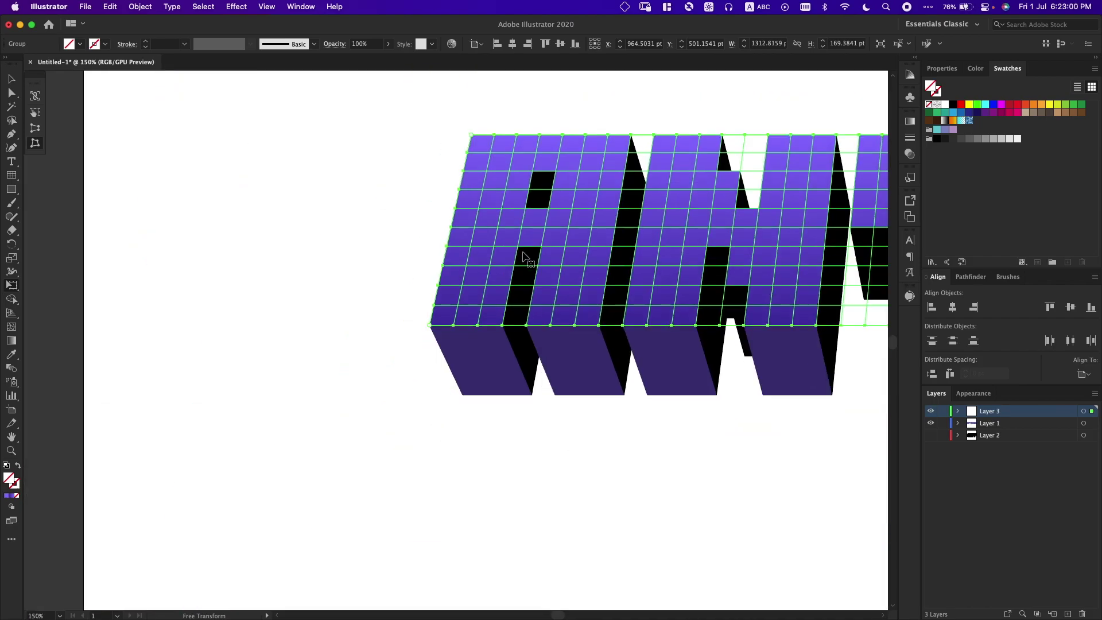
Step: Check how the distorted grid fits the letter faces across the whole ANYTHING title
{"action": "scroll", "coordinate": [631, 270], "scroll_direction": "up", "scroll_amount": 3}
{"action": "scroll", "coordinate": [631, 270], "scroll_direction": "right", "scroll_amount": 5}
{"action": "scroll", "coordinate": [694, 313], "scroll_direction": "right", "scroll_amount": 4}
{"action": "scroll", "coordinate": [691, 322], "scroll_direction": "down", "scroll_amount": 2}
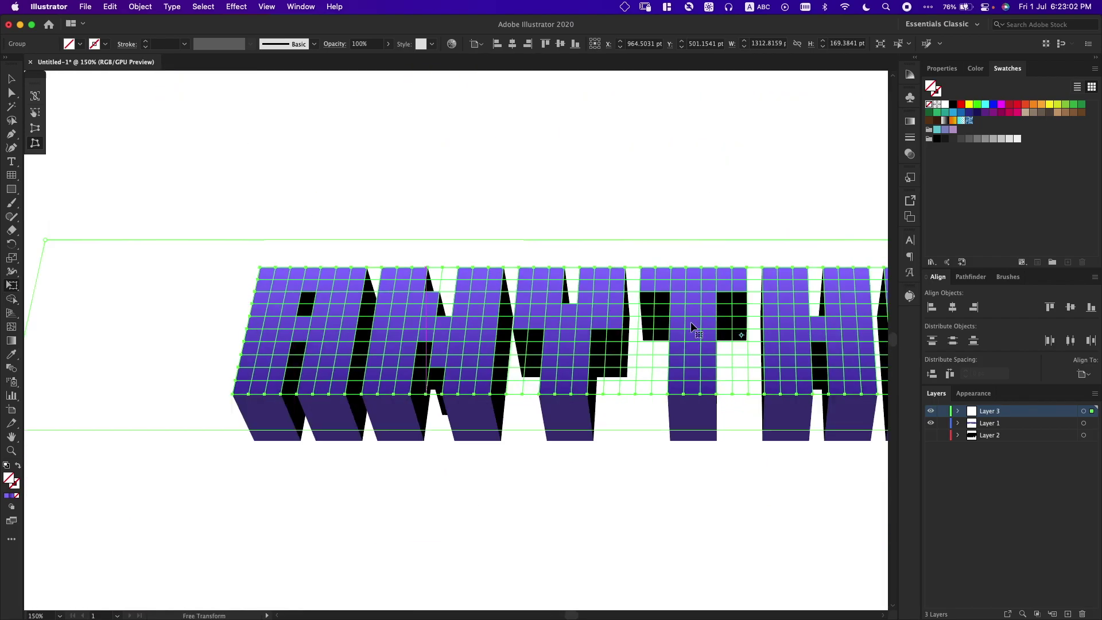
{"action": "scroll", "coordinate": [691, 322], "scroll_direction": "up", "scroll_amount": 2}
{"action": "scroll", "coordinate": [692, 328], "scroll_direction": "right", "scroll_amount": 3}
{"action": "scroll", "coordinate": [683, 339], "scroll_direction": "up", "scroll_amount": 2}
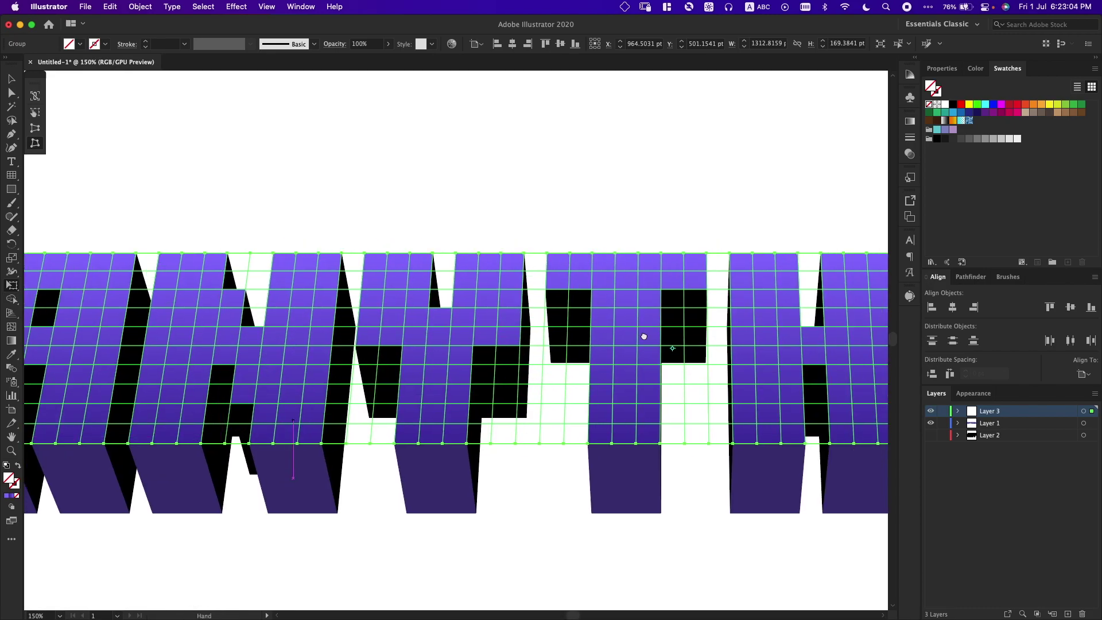
{"action": "scroll", "coordinate": [654, 344], "scroll_direction": "up", "scroll_amount": 1}
{"action": "scroll", "coordinate": [646, 345], "scroll_direction": "down", "scroll_amount": 2}
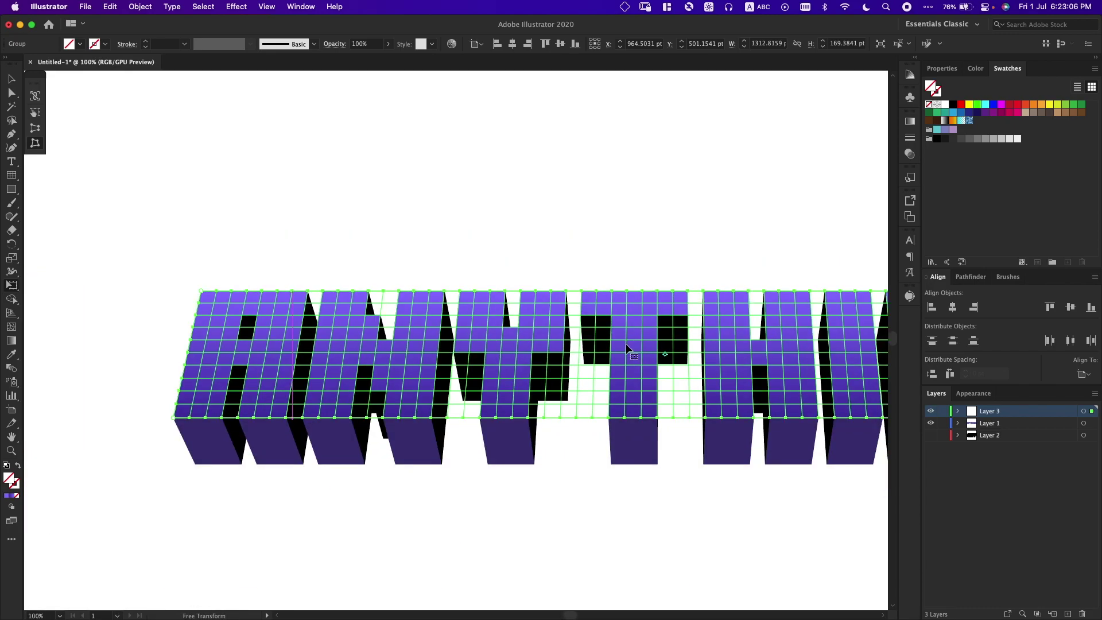
{"action": "left_click_drag", "start_coordinate": [574, 351], "coordinate": [536, 357]}
{"action": "scroll", "coordinate": [536, 357], "scroll_direction": "right", "scroll_amount": 1}
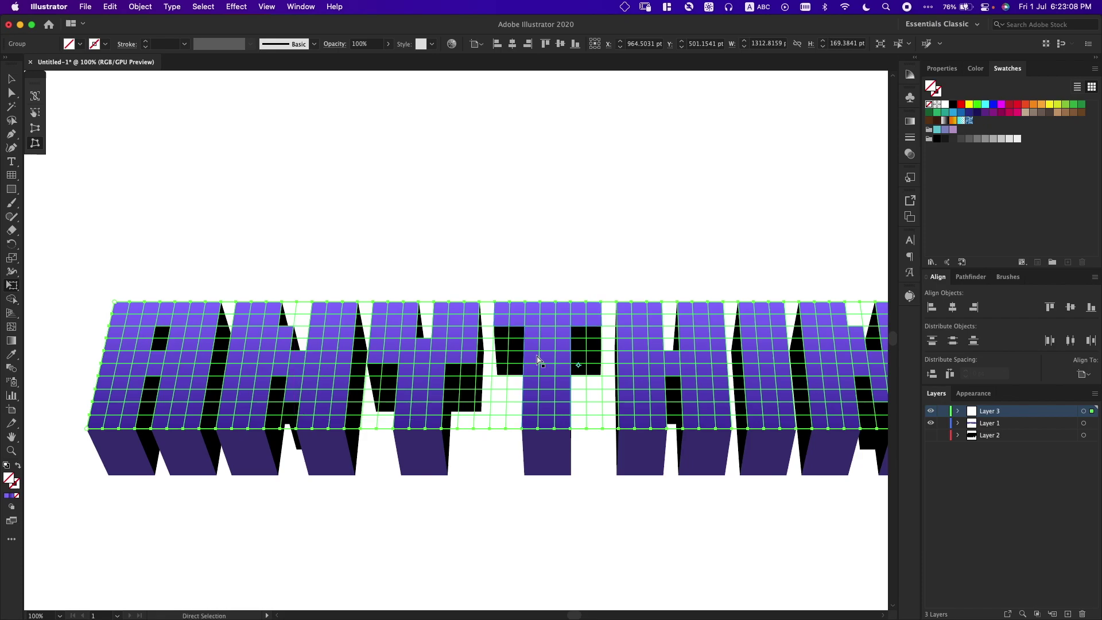
{"action": "scroll", "coordinate": [539, 358], "scroll_direction": "down", "scroll_amount": 2}
Step: Activate the Live Paint Bucket and clear the artwork selection
{"action": "key", "text": "k"}
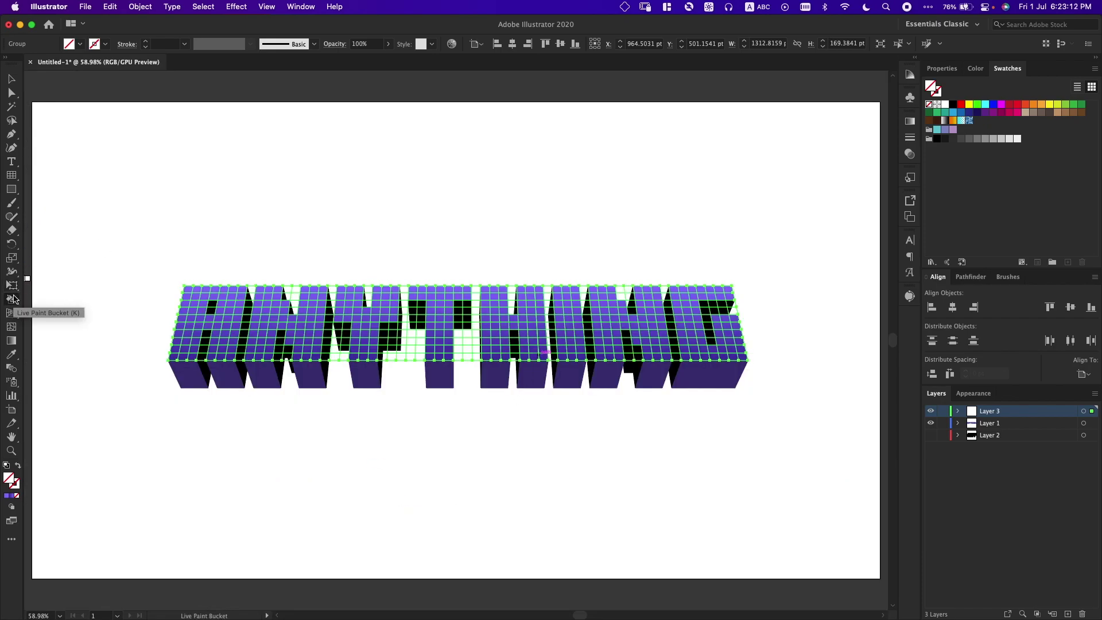
{"action": "key", "text": "super+equal"}
{"action": "key", "text": "super+equal"}
{"action": "key", "text": "super+equal"}
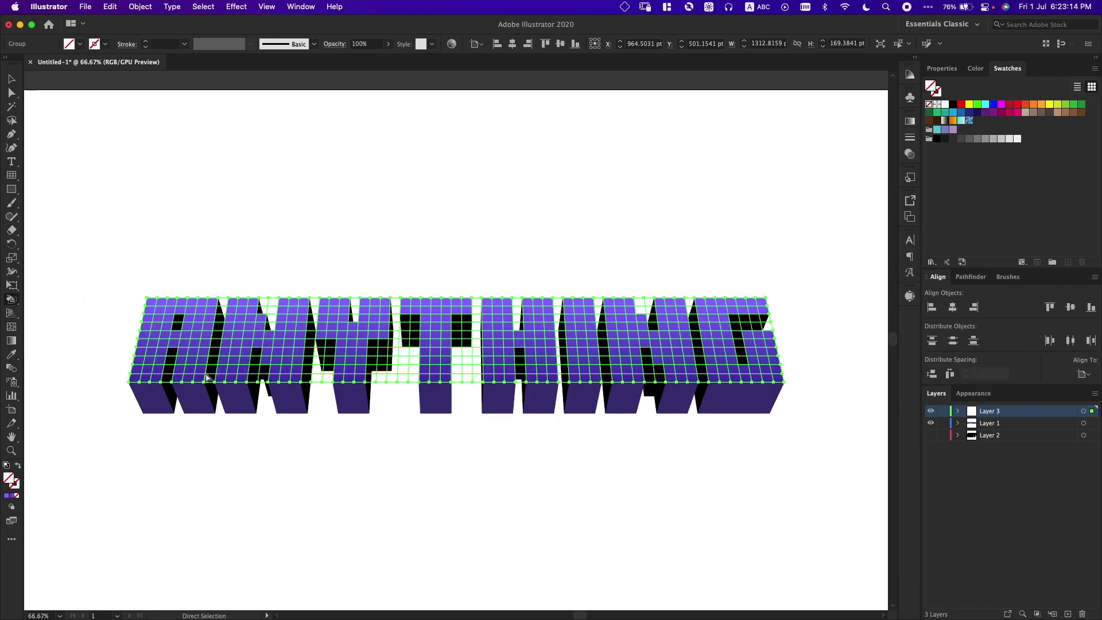
{"action": "left_click_drag", "start_coordinate": [206, 375], "coordinate": [233, 370]}
{"action": "scroll", "coordinate": [434, 468], "scroll_direction": "up", "scroll_amount": 5}
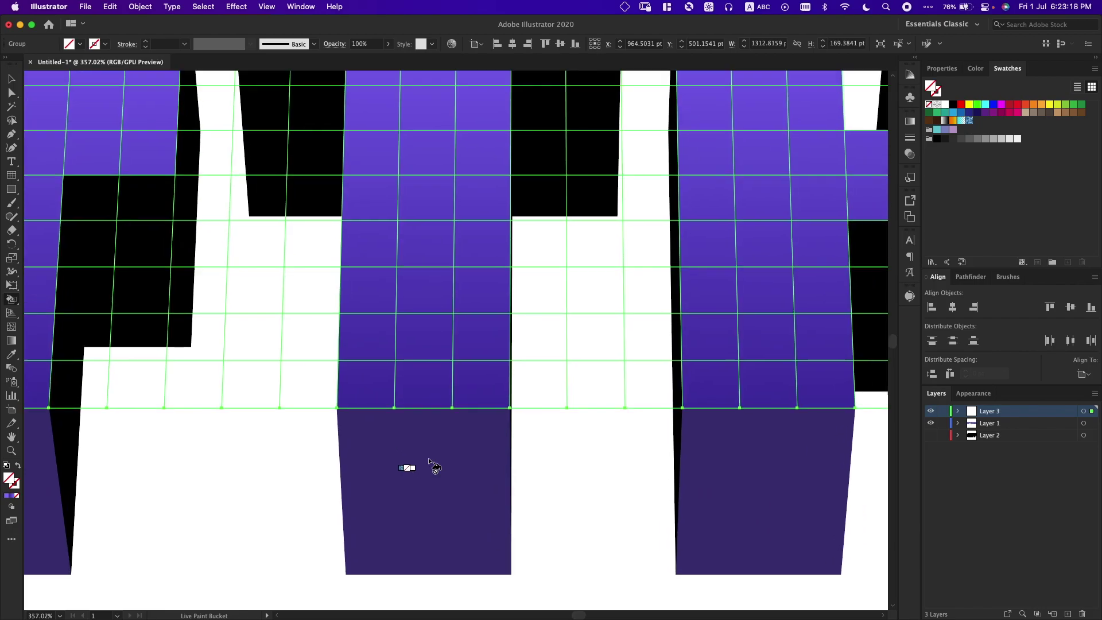
{"action": "scroll", "coordinate": [435, 468], "scroll_direction": "down", "scroll_amount": 2}
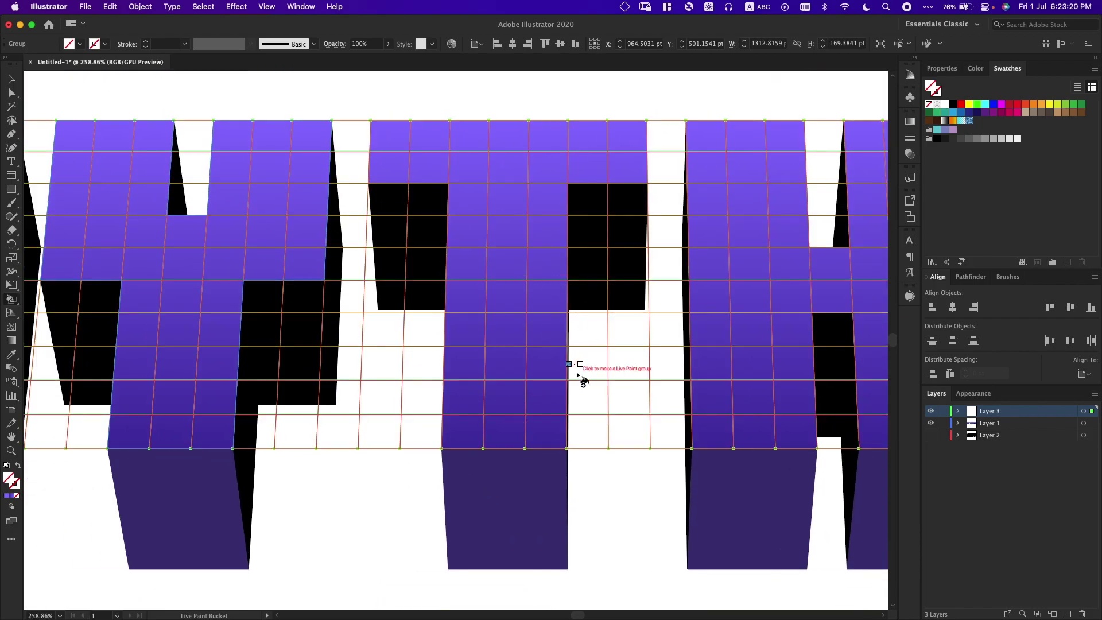
{"action": "scroll", "coordinate": [578, 374], "scroll_direction": "left", "scroll_amount": 6}
{"action": "scroll", "coordinate": [578, 374], "scroll_direction": "up", "scroll_amount": 1}
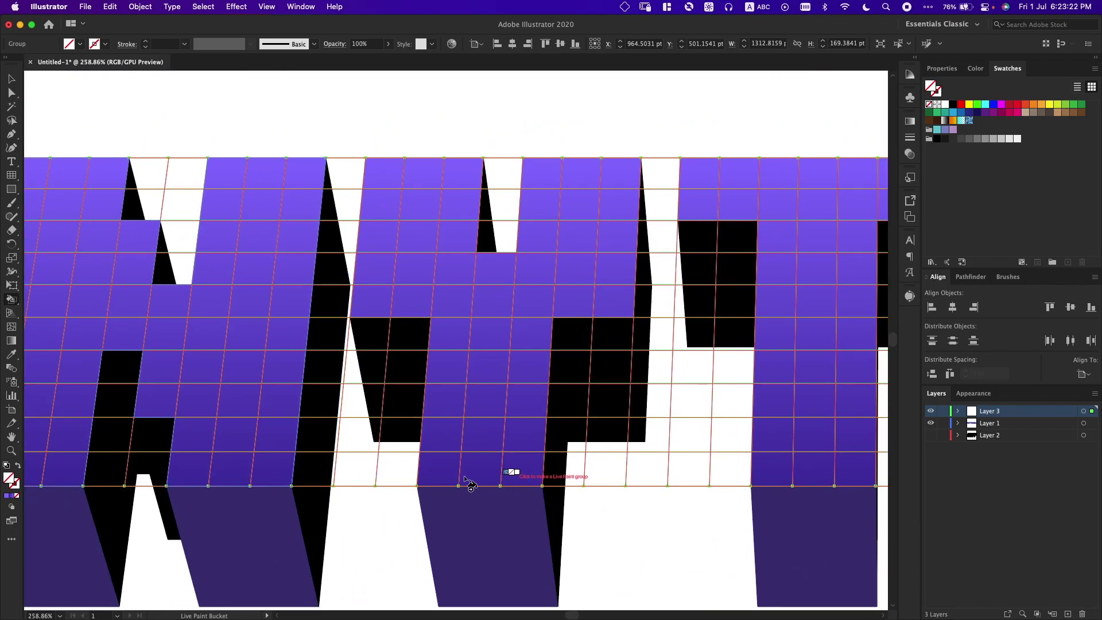
{"action": "left_click", "coordinate": [1094, 423]}
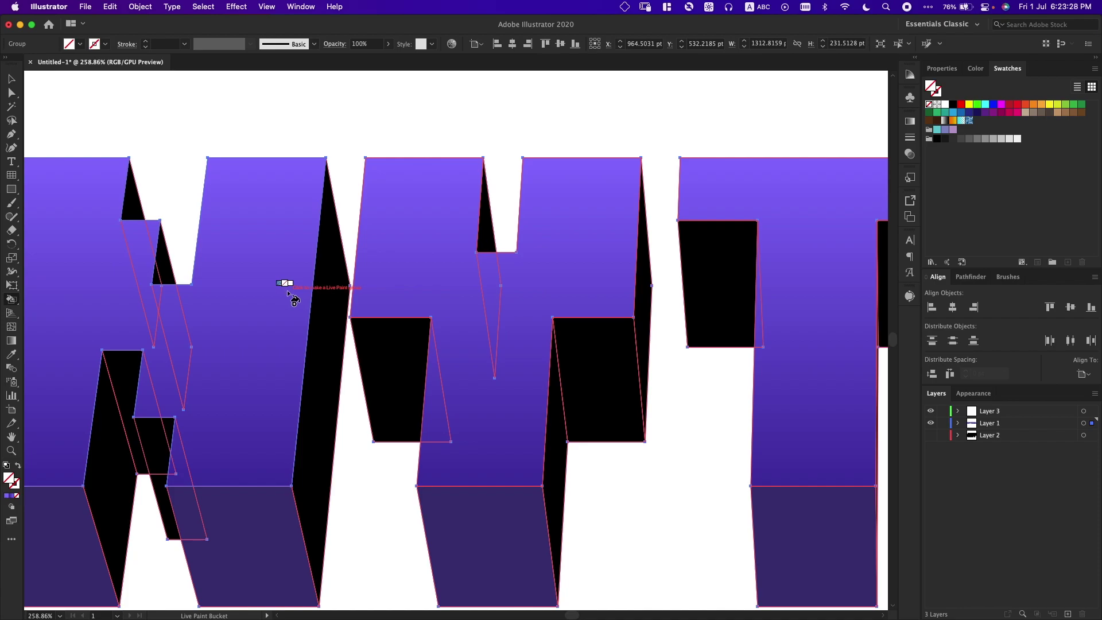
{"action": "key", "text": "super+shift+a"}
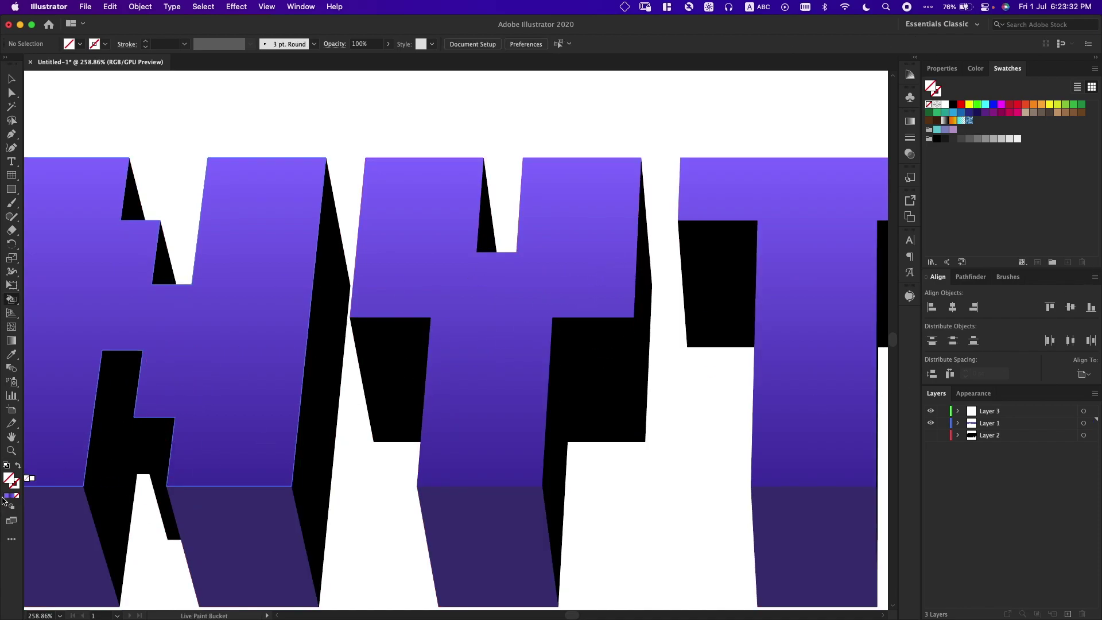
Step: Turn the Layer 3 grid into a Live Paint group by filling a cell on the T with blue-grey (H 204.6, S 32.5, B 47.06)
{"action": "left_click", "coordinate": [963, 104]}
{"action": "left_click", "coordinate": [978, 68]}
{"action": "left_click", "coordinate": [986, 110]}
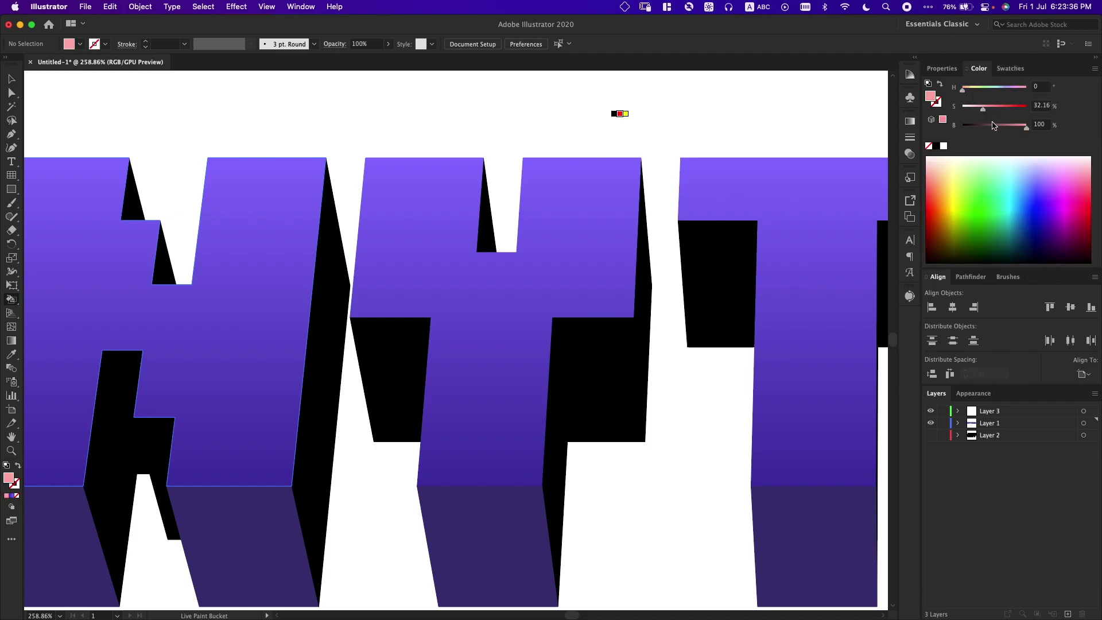
{"action": "left_click", "coordinate": [994, 126]}
{"action": "left_click", "coordinate": [999, 89]}
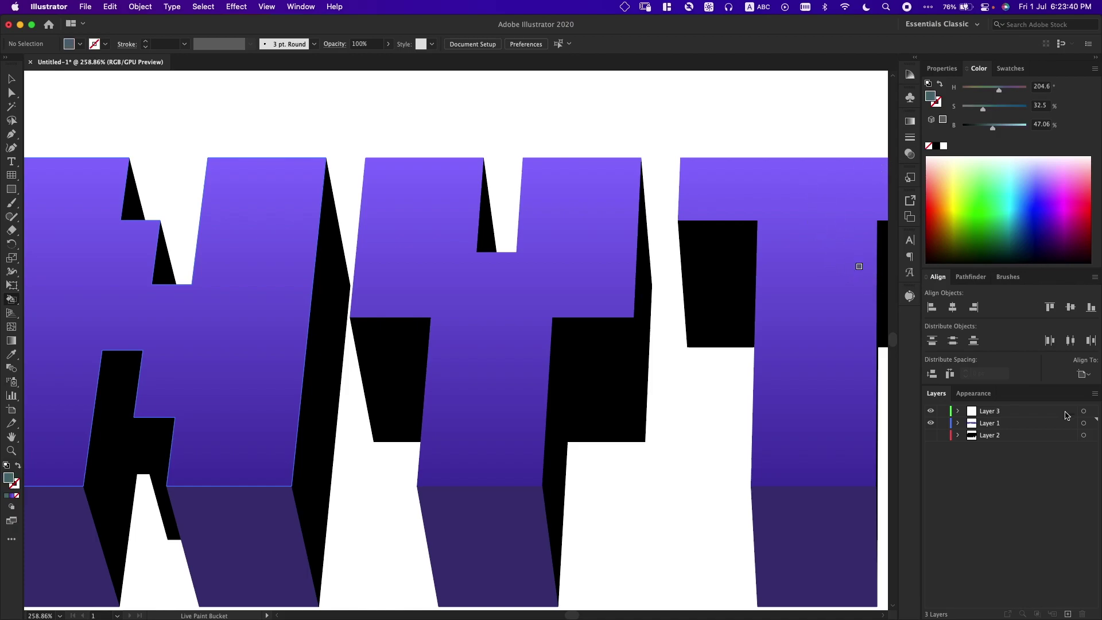
{"action": "left_click", "coordinate": [1094, 411]}
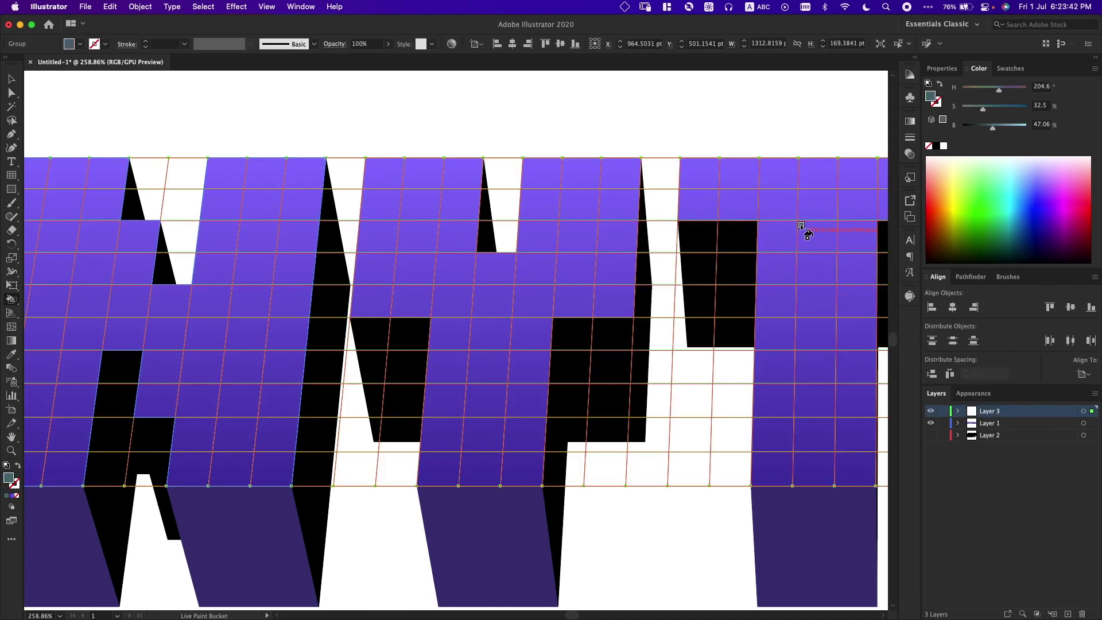
{"action": "left_click", "coordinate": [809, 208]}
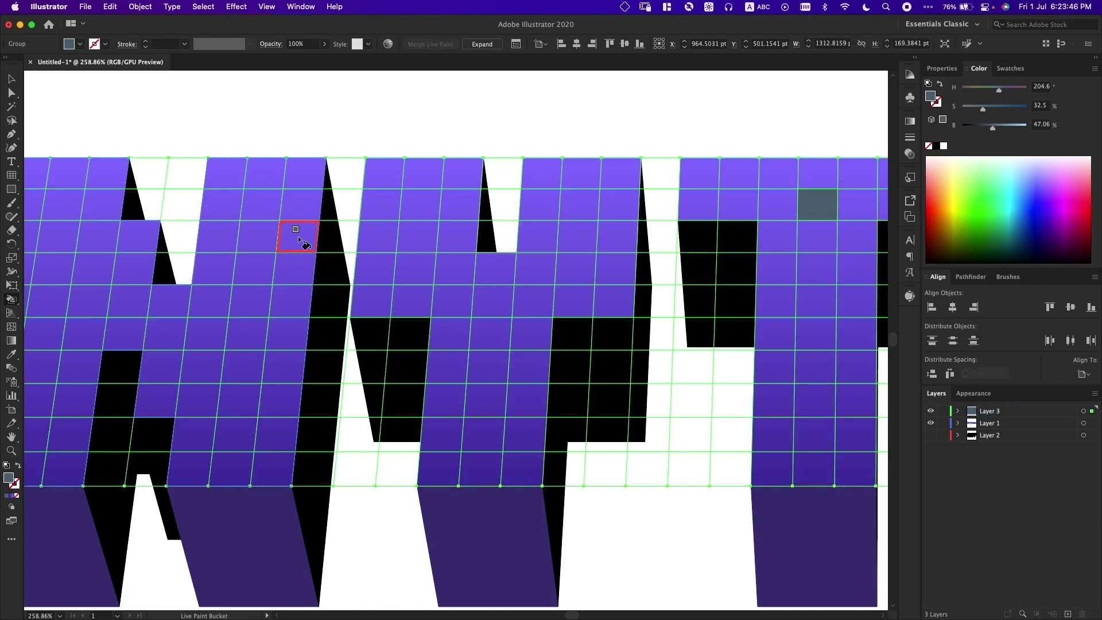
Step: Deselect the grid and paint more blue-grey cells on and beside the T's crossbar and upper stem
{"action": "key", "text": "super+shift+a"}
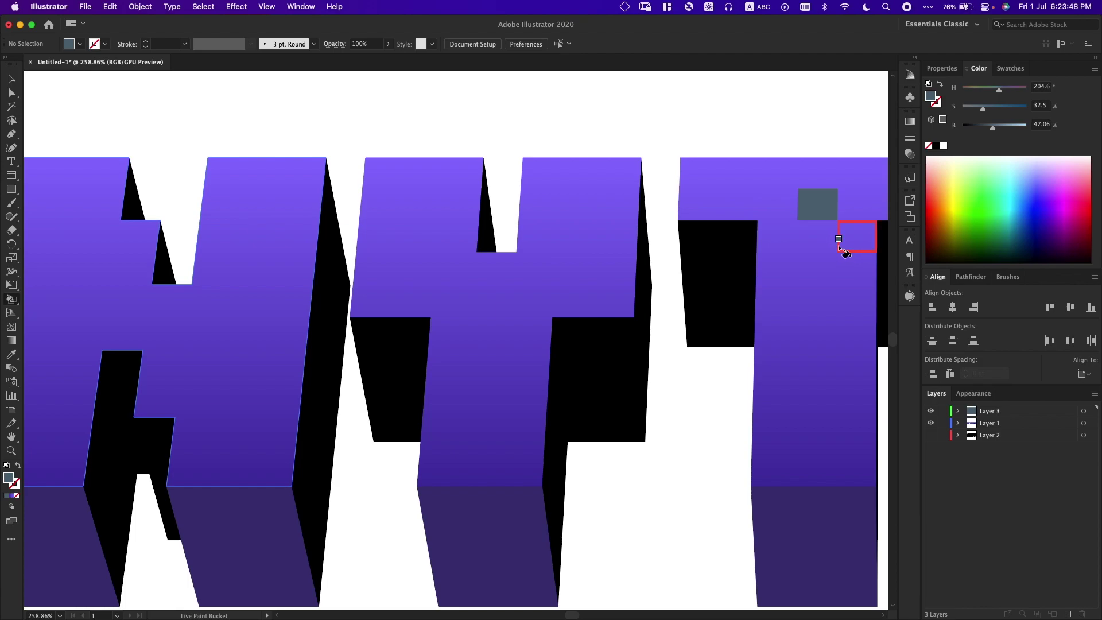
{"action": "left_click", "coordinate": [809, 241]}
{"action": "left_click", "coordinate": [820, 270]}
{"action": "left_click", "coordinate": [746, 267]}
{"action": "left_click", "coordinate": [779, 266]}
{"action": "left_click", "coordinate": [773, 206]}
{"action": "left_click", "coordinate": [742, 203]}
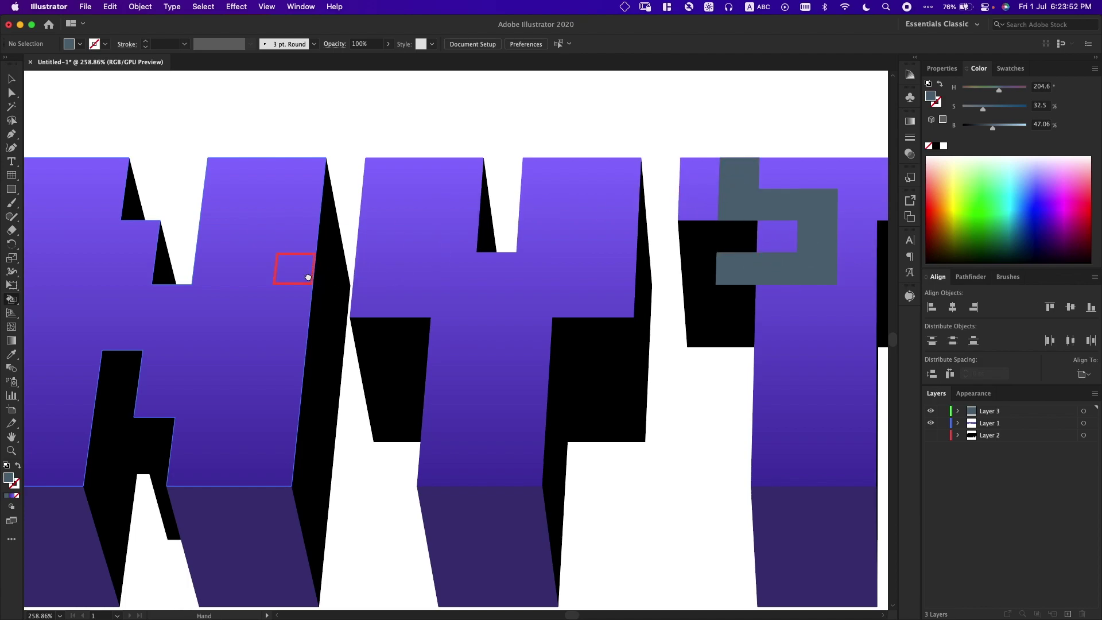
Step: Paint irregular groups of blue-grey cells on the faces of the N and the A
{"action": "scroll", "coordinate": [305, 276], "scroll_direction": "left", "scroll_amount": 10}
{"action": "mouse_move", "coordinate": [396, 201]}
{"action": "left_mouse_down"}
{"action": "mouse_move", "coordinate": [385, 270]}
{"action": "mouse_move", "coordinate": [348, 325]}
{"action": "left_mouse_up"}
{"action": "mouse_move", "coordinate": [217, 261]}
{"action": "left_mouse_down"}
{"action": "mouse_move", "coordinate": [207, 298]}
{"action": "mouse_move", "coordinate": [238, 292]}
{"action": "mouse_move", "coordinate": [219, 366]}
{"action": "mouse_move", "coordinate": [262, 376]}
{"action": "mouse_move", "coordinate": [263, 287]}
{"action": "left_mouse_up"}
{"action": "mouse_move", "coordinate": [157, 181]}
{"action": "left_mouse_down"}
{"action": "mouse_move", "coordinate": [105, 195]}
{"action": "mouse_move", "coordinate": [51, 172]}
{"action": "mouse_move", "coordinate": [66, 208]}
{"action": "mouse_move", "coordinate": [109, 173]}
{"action": "mouse_move", "coordinate": [218, 169]}
{"action": "mouse_move", "coordinate": [268, 188]}
{"action": "mouse_move", "coordinate": [271, 171]}
{"action": "mouse_move", "coordinate": [248, 244]}
{"action": "mouse_move", "coordinate": [186, 303]}
{"action": "mouse_move", "coordinate": [94, 299]}
{"action": "mouse_move", "coordinate": [75, 323]}
{"action": "mouse_move", "coordinate": [50, 302]}
{"action": "mouse_move", "coordinate": [58, 238]}
{"action": "mouse_move", "coordinate": [33, 229]}
{"action": "left_mouse_up"}
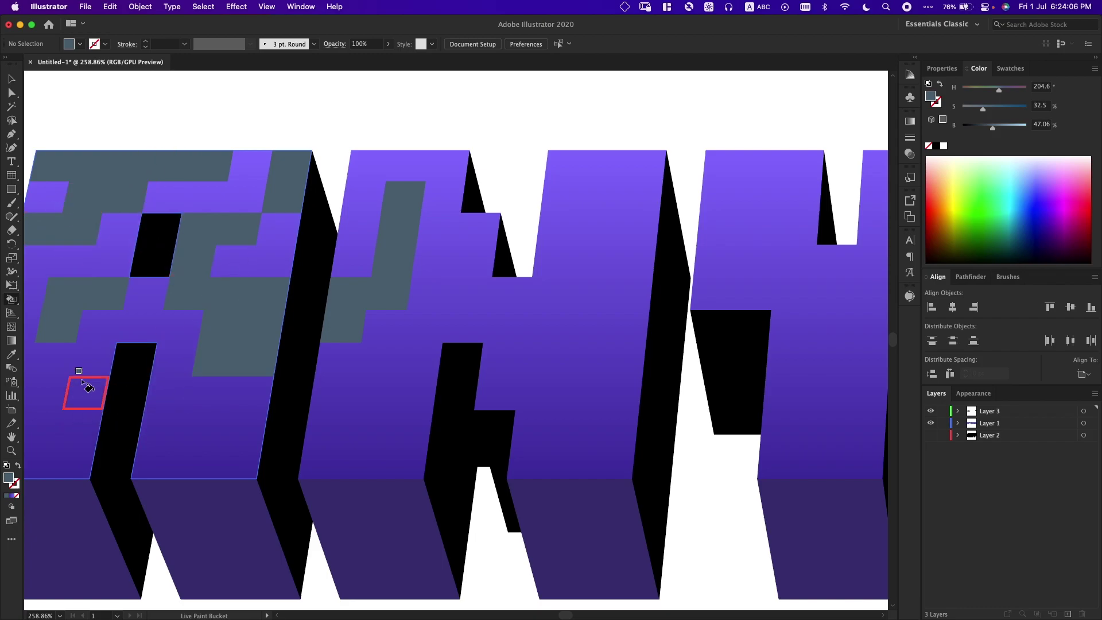
Step: Set the fill to None and clear the painted cells from the faces of the A and the N
{"action": "key", "text": "slash"}
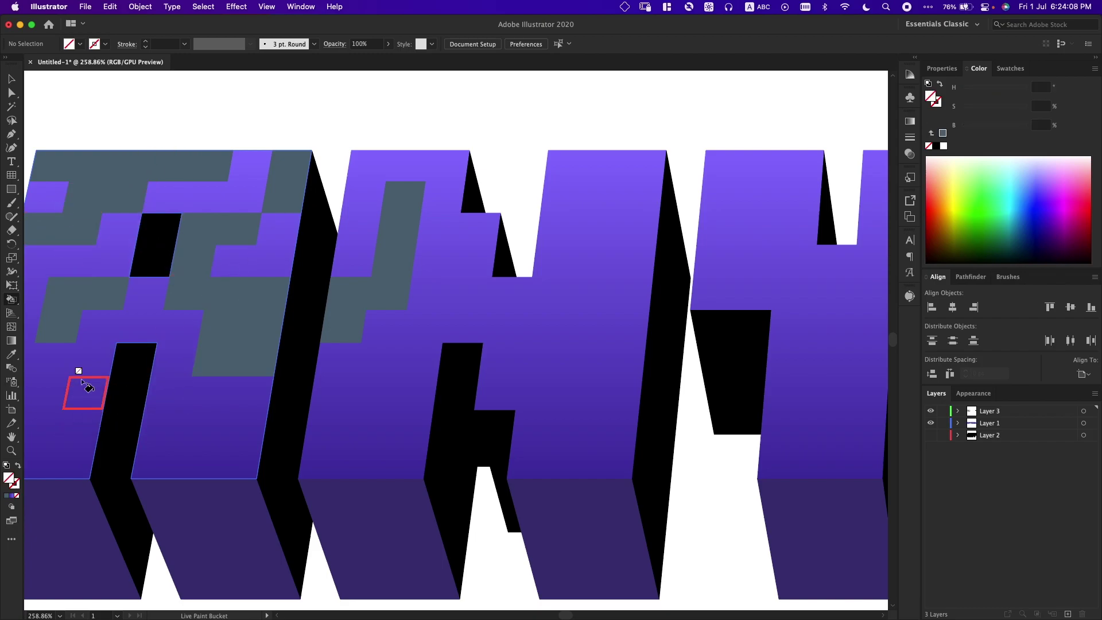
{"action": "left_click", "coordinate": [12, 497]}
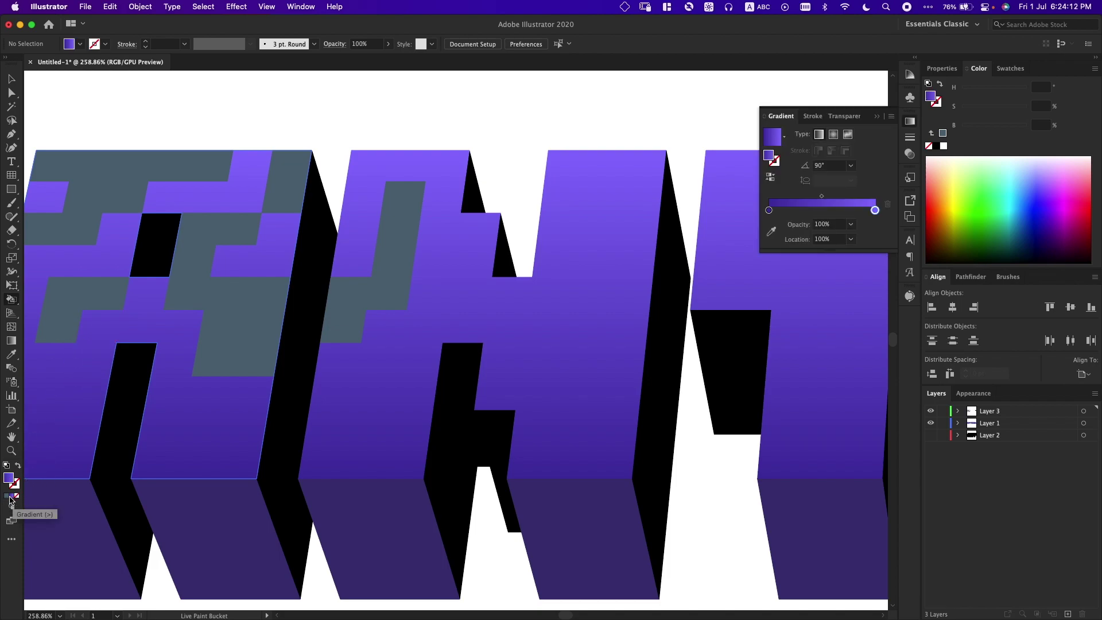
{"action": "left_click", "coordinate": [7, 496]}
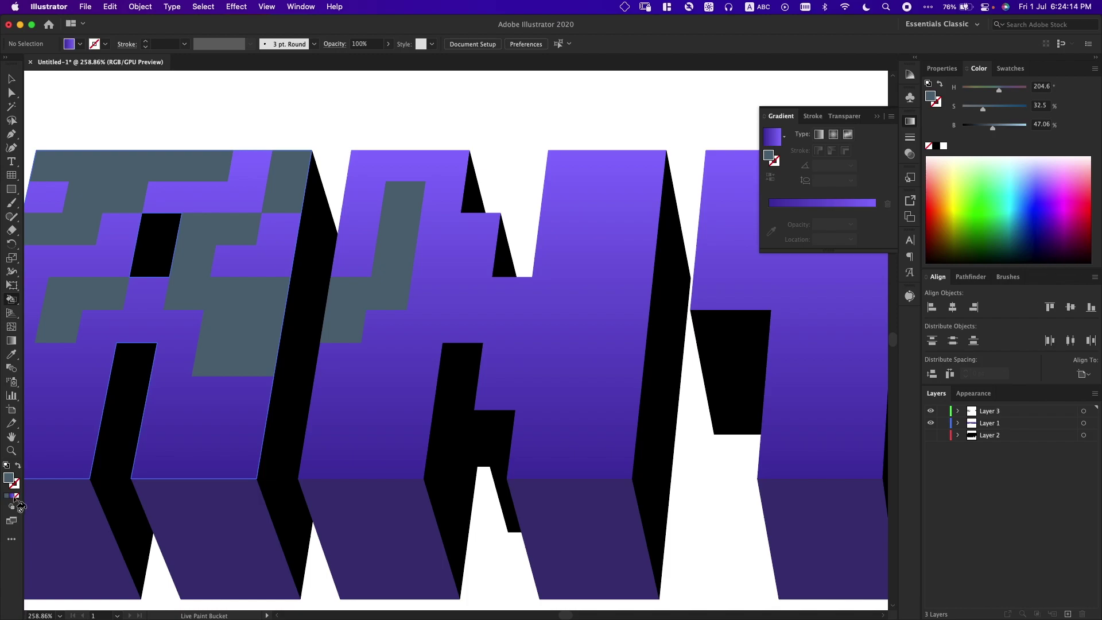
{"action": "left_click", "coordinate": [17, 496]}
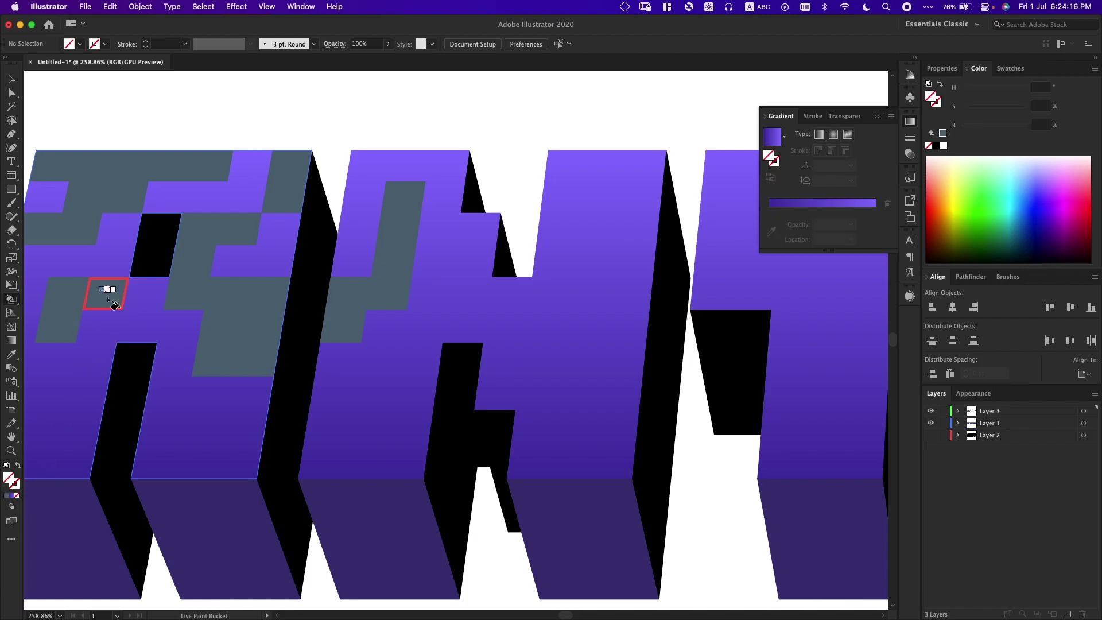
{"action": "left_click", "coordinate": [80, 304]}
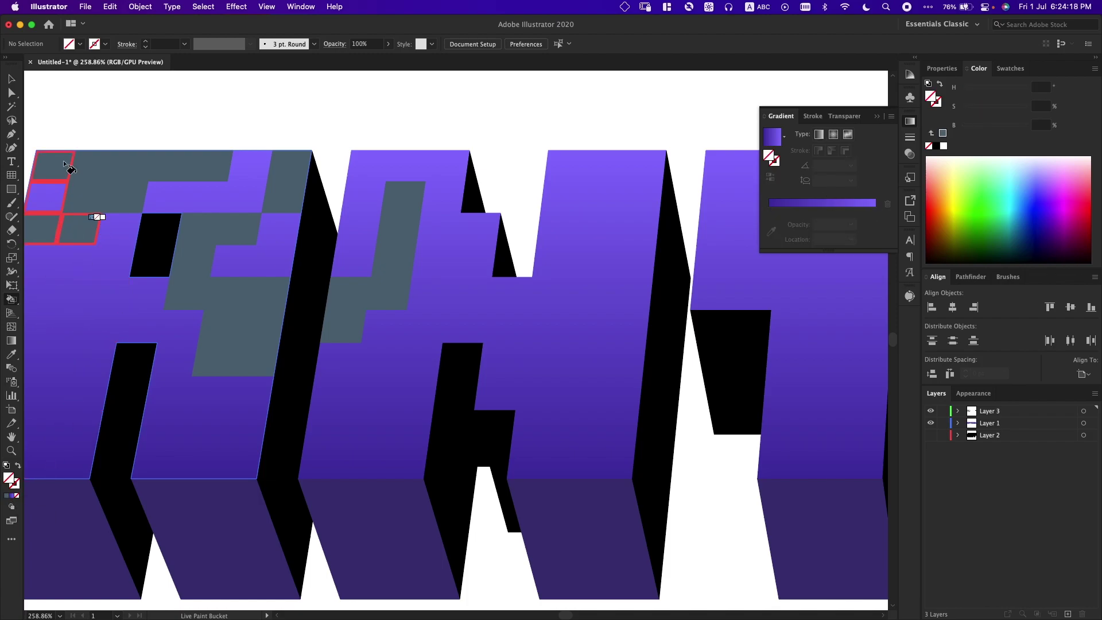
{"action": "left_click_drag", "start_coordinate": [68, 165], "coordinate": [224, 166]}
{"action": "mouse_move", "coordinate": [215, 235]}
{"action": "left_mouse_down"}
{"action": "mouse_move", "coordinate": [190, 259]}
{"action": "mouse_move", "coordinate": [218, 315]}
{"action": "mouse_move", "coordinate": [245, 325]}
{"action": "mouse_move", "coordinate": [247, 287]}
{"action": "mouse_move", "coordinate": [241, 363]}
{"action": "left_mouse_up"}
{"action": "left_click", "coordinate": [284, 186]}
{"action": "mouse_move", "coordinate": [405, 196]}
{"action": "left_mouse_down"}
{"action": "mouse_move", "coordinate": [396, 284]}
{"action": "mouse_move", "coordinate": [380, 282]}
{"action": "mouse_move", "coordinate": [352, 322]}
{"action": "left_mouse_up"}
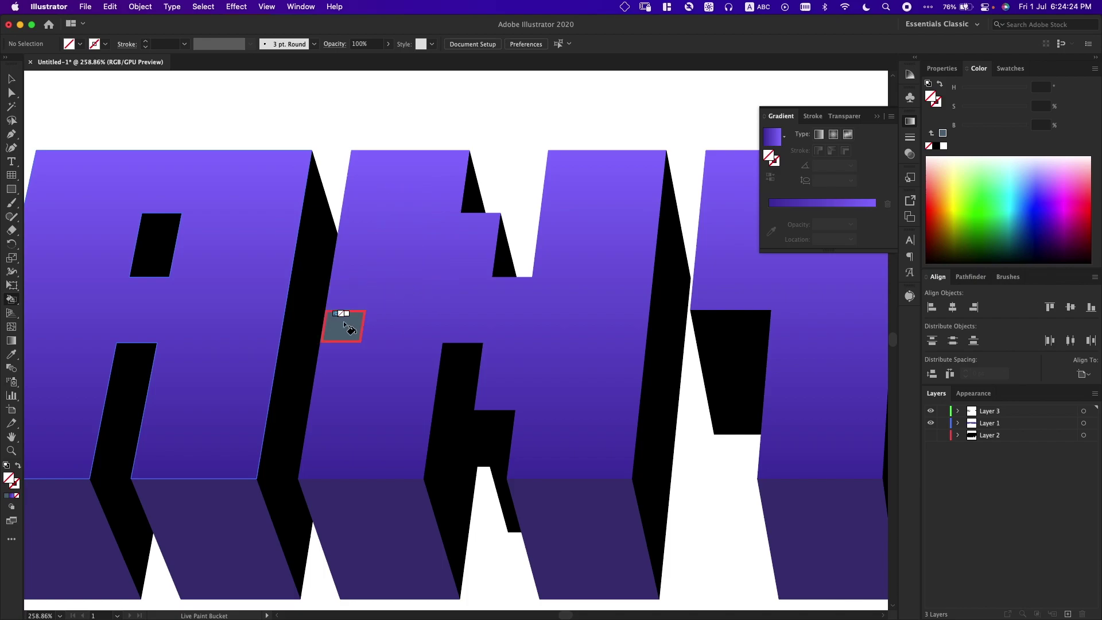
Step: Select the Live Paint grid on Layer 3 and dismiss the open gradient settings
{"action": "left_click", "coordinate": [1095, 412]}
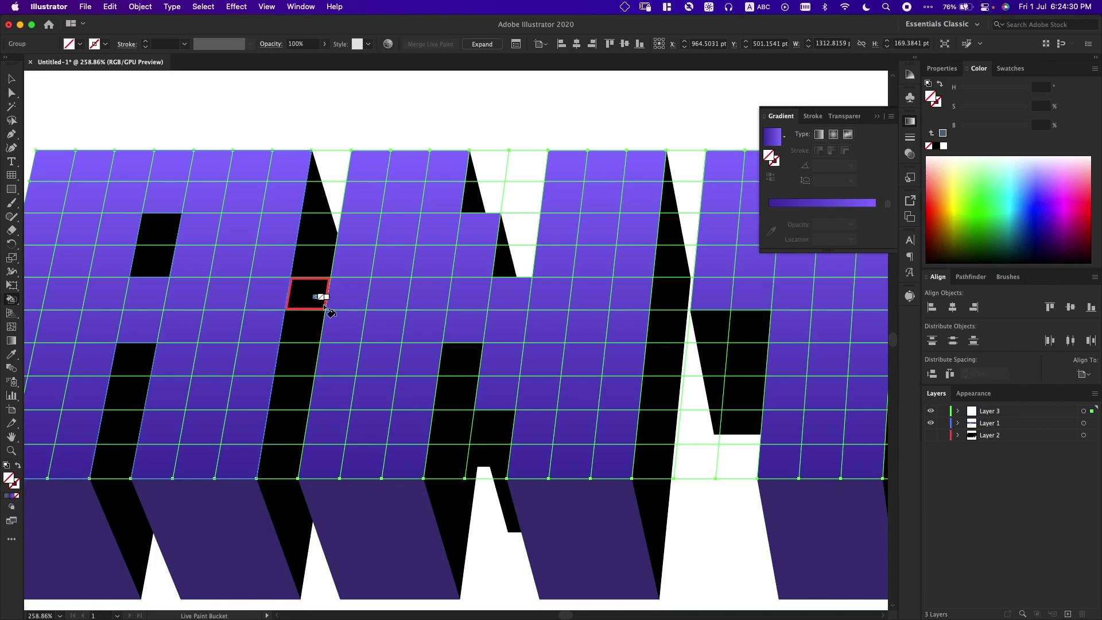
{"action": "left_click_drag", "start_coordinate": [324, 304], "coordinate": [143, 323]}
{"action": "left_click_drag", "start_coordinate": [613, 313], "coordinate": [197, 322]}
{"action": "left_click_drag", "start_coordinate": [557, 298], "coordinate": [364, 301]}
{"action": "left_click_drag", "start_coordinate": [613, 312], "coordinate": [538, 323]}
{"action": "key", "text": "super+1"}
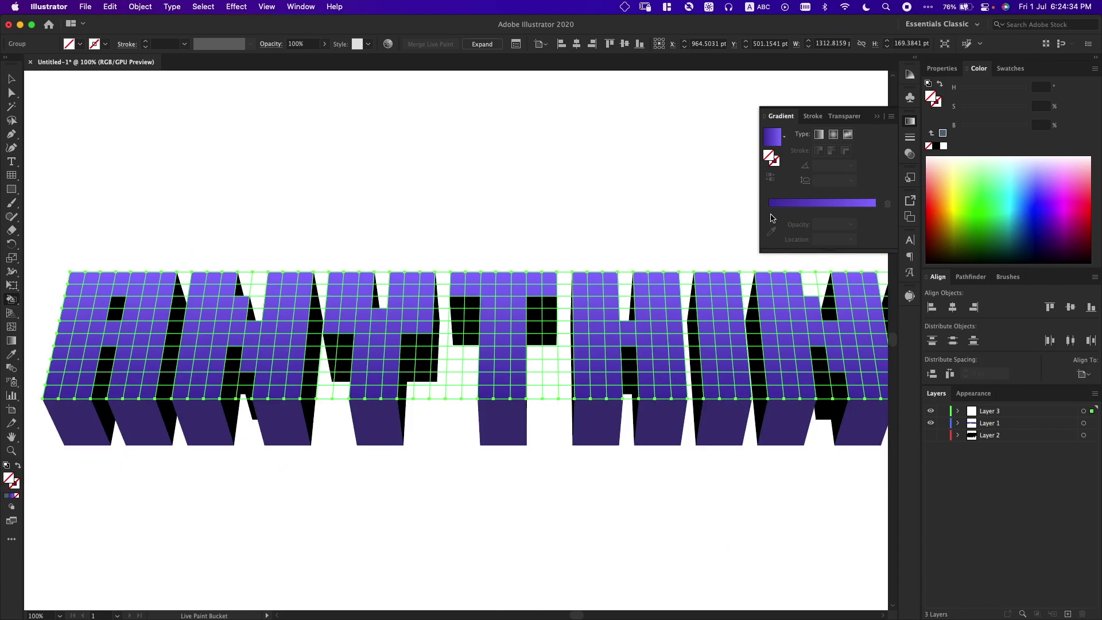
{"action": "left_click", "coordinate": [910, 120]}
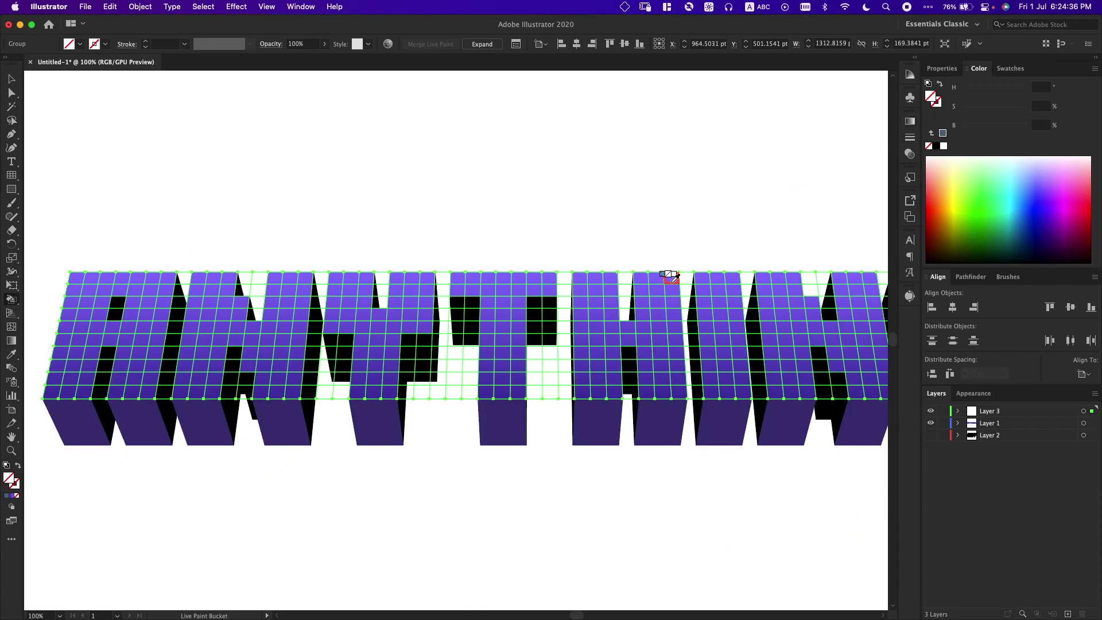
Step: Clear the blue-grey fill from the cells of the Live Paint grid and deselect it
{"action": "key", "text": "super+minus"}
{"action": "left_click_drag", "start_coordinate": [670, 267], "coordinate": [609, 274]}
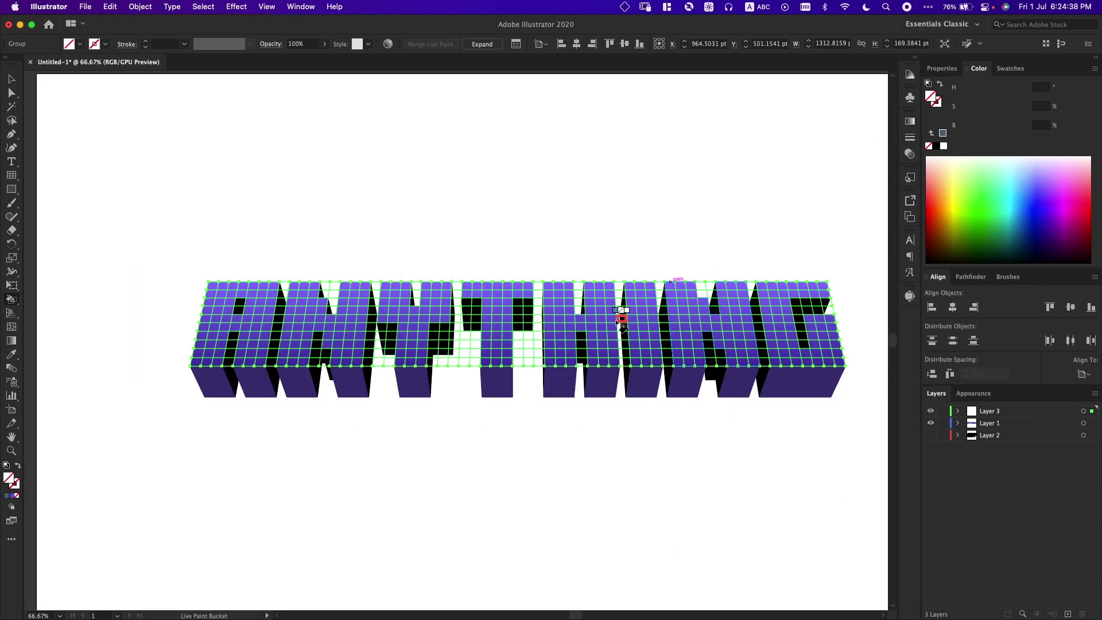
{"action": "scroll", "coordinate": [555, 328], "scroll_direction": "up", "scroll_amount": 1}
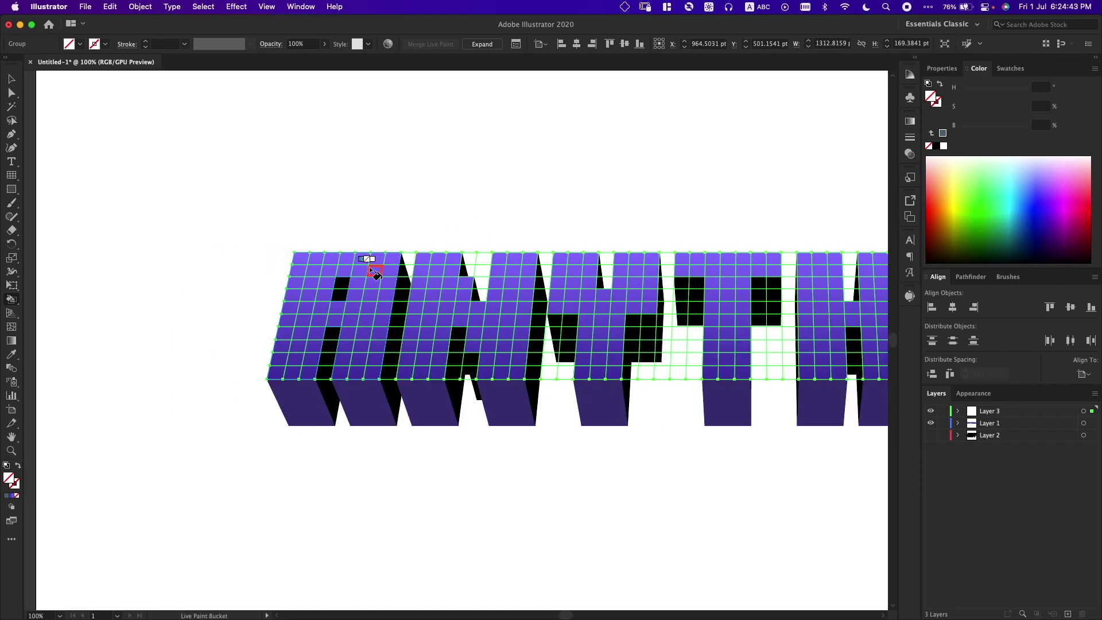
{"action": "scroll", "coordinate": [371, 267], "scroll_direction": "up", "scroll_amount": 3}
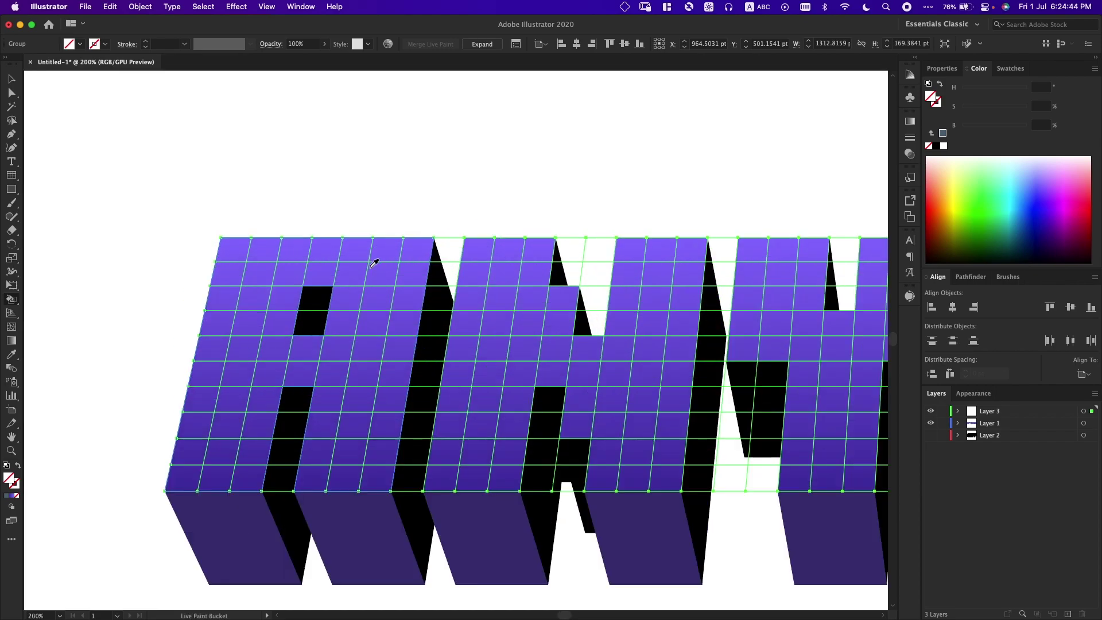
{"action": "scroll", "coordinate": [345, 247], "scroll_direction": "down", "scroll_amount": 3}
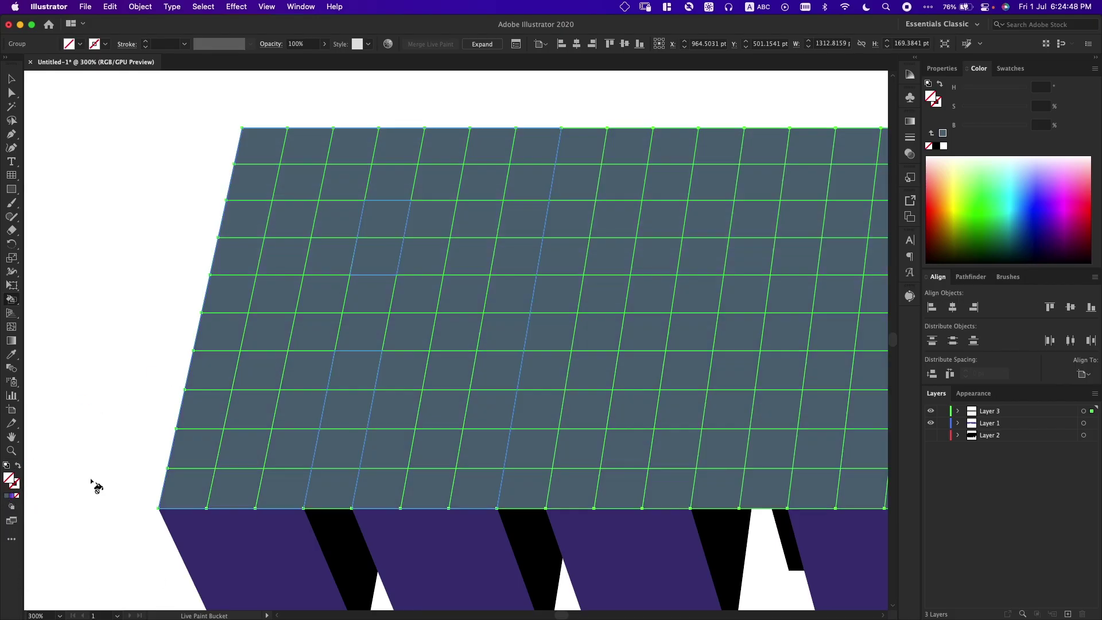
{"action": "double_click", "coordinate": [602, 377]}
{"action": "key", "text": "a"}
{"action": "left_click", "coordinate": [176, 335]}
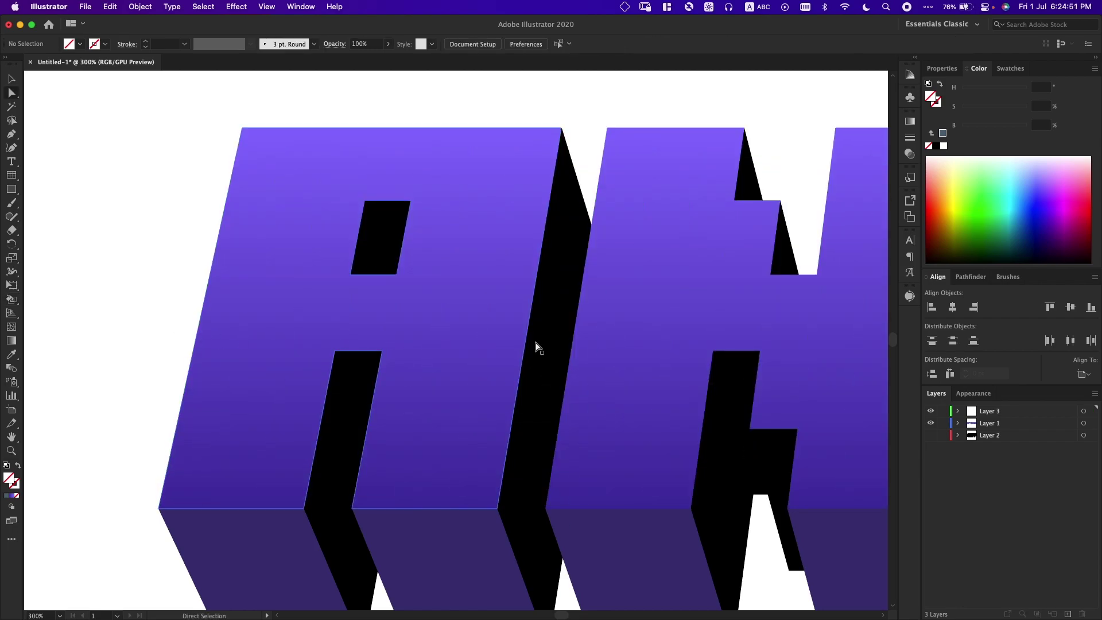
Step: Set the fill colour to a pale lavender with H 245°, S 23% and B 87%
{"action": "left_click", "coordinate": [8, 497]}
{"action": "double_click", "coordinate": [9, 479]}
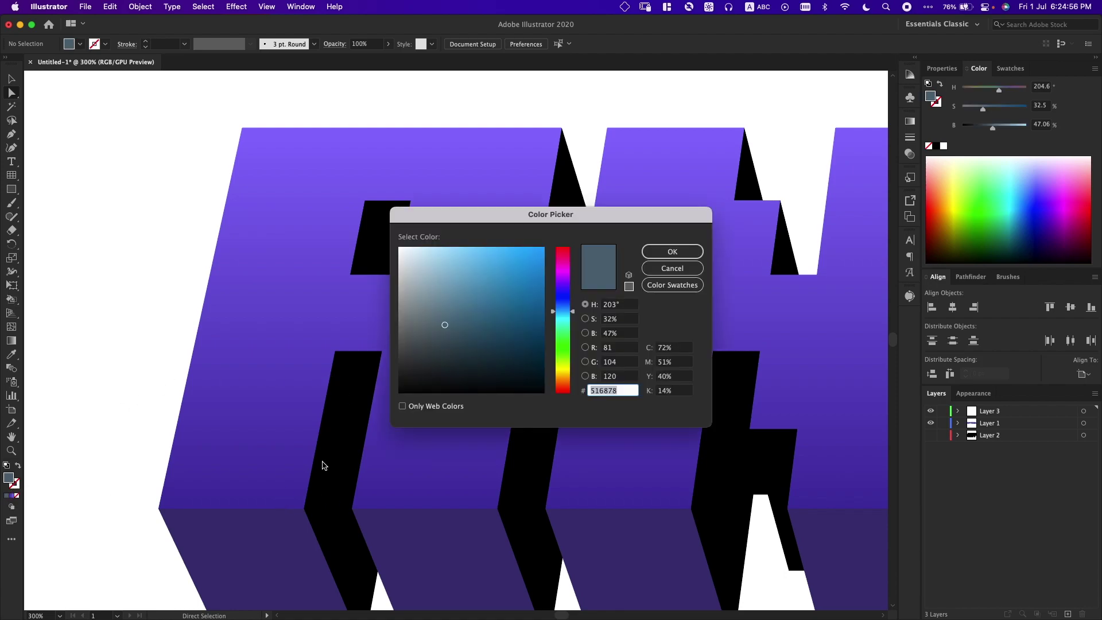
{"action": "mouse_move", "coordinate": [508, 296]}
{"action": "left_mouse_down"}
{"action": "mouse_move", "coordinate": [453, 305]}
{"action": "mouse_move", "coordinate": [434, 266]}
{"action": "left_mouse_up"}
{"action": "left_click_drag", "start_coordinate": [563, 304], "coordinate": [566, 295]}
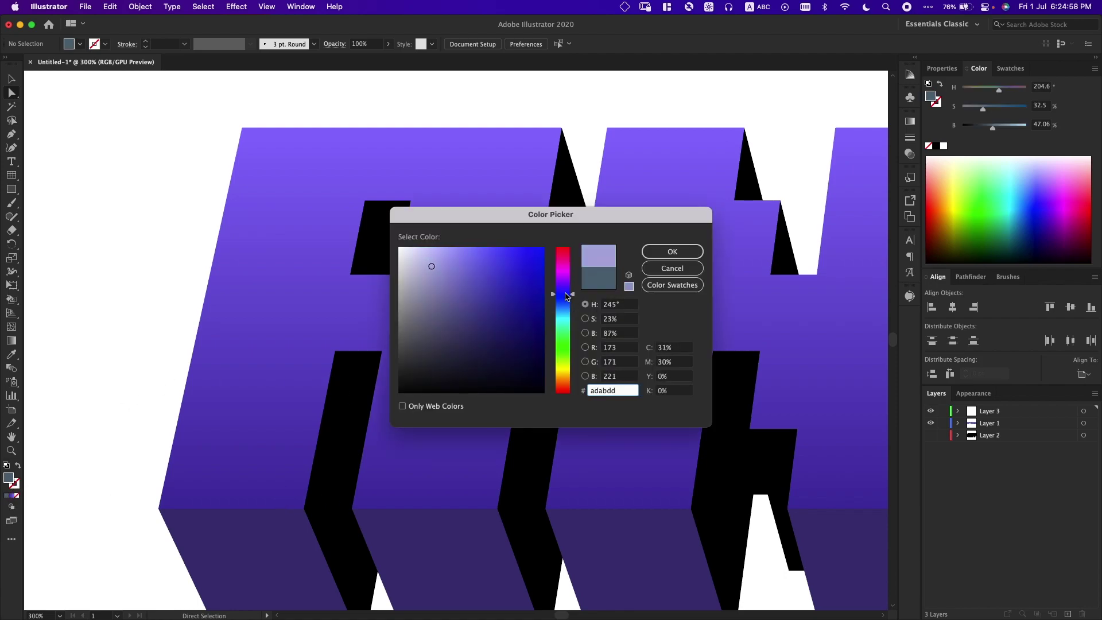
{"action": "left_click", "coordinate": [673, 252]}
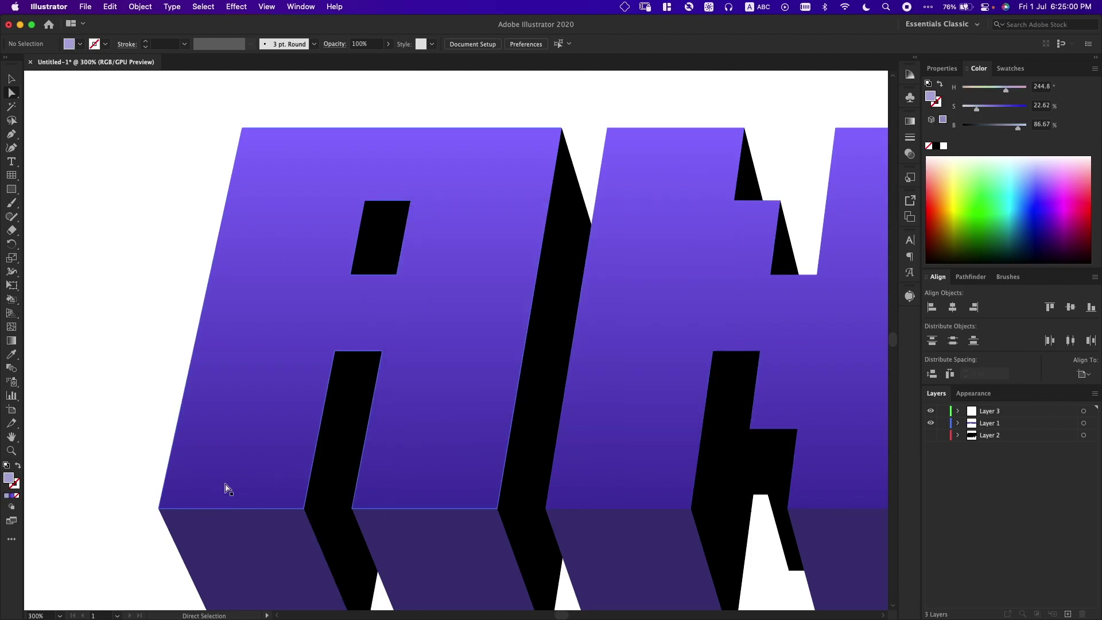
Step: Try painting lavender cells with Live Paint Bucket along the bottom of the A's legs and above its lower opening
{"action": "key", "text": "k"}
{"action": "left_click_drag", "start_coordinate": [183, 487], "coordinate": [299, 489]}
{"action": "left_click_drag", "start_coordinate": [405, 476], "coordinate": [476, 485]}
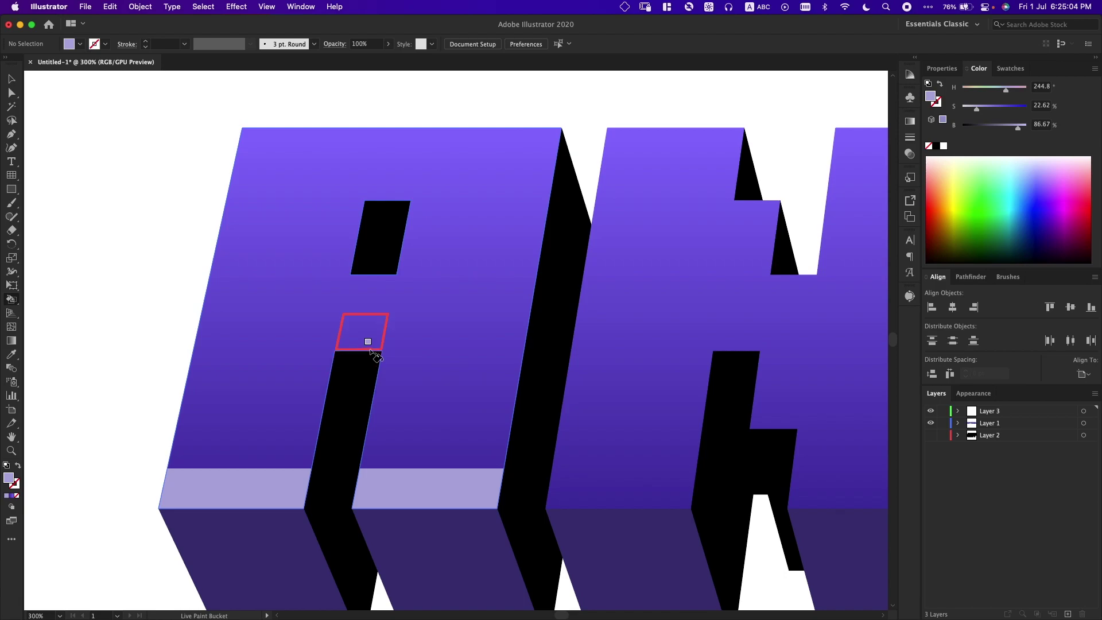
{"action": "left_click", "coordinate": [371, 347]}
{"action": "key", "text": "super+z"}
{"action": "key", "text": "super+z"}
{"action": "key", "text": "super+z"}
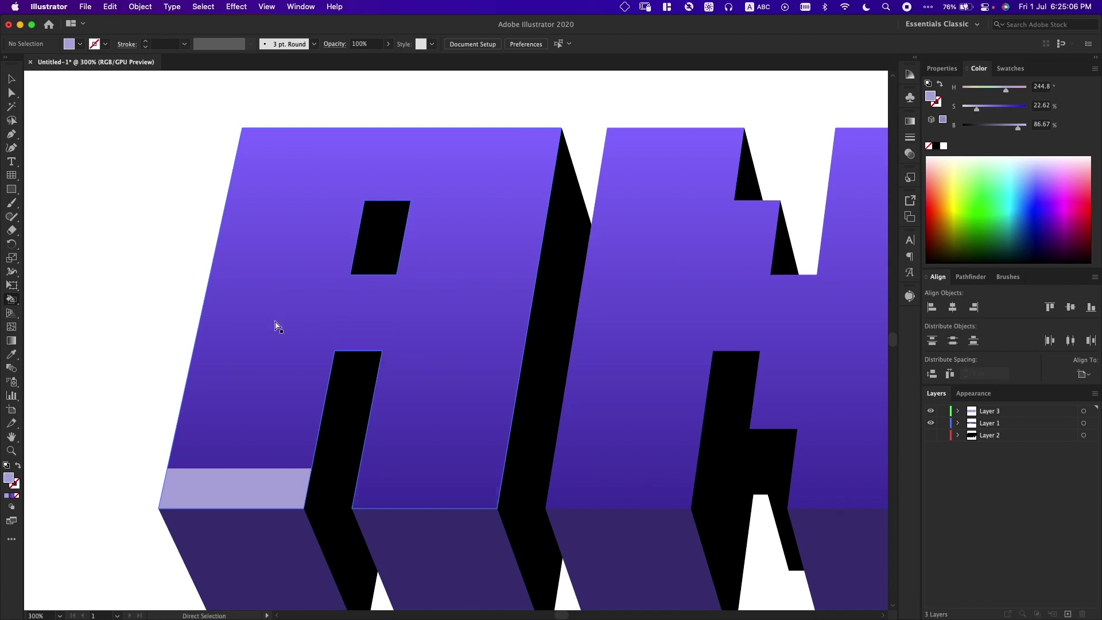
Step: Configure the Rectangular Grid tool with 59 horizontal dividers and 366 vertical dividers
{"action": "double_click", "coordinate": [15, 178]}
{"action": "left_click", "coordinate": [660, 243]}
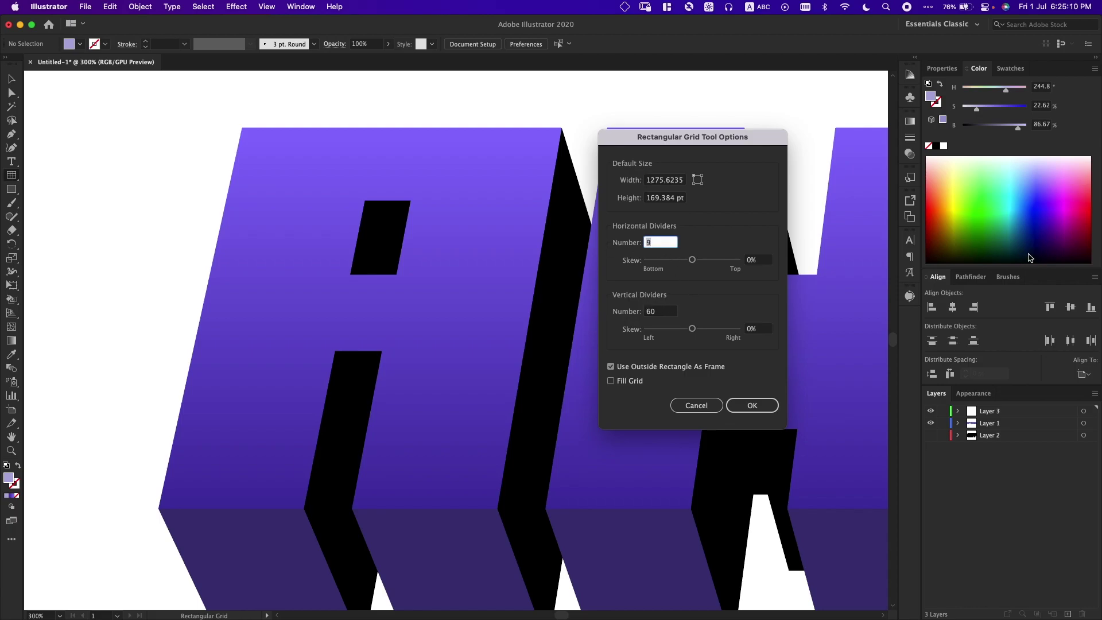
{"action": "type", "text": "10"}
{"action": "key", "text": "Tab"}
{"action": "key", "text": "Tab"}
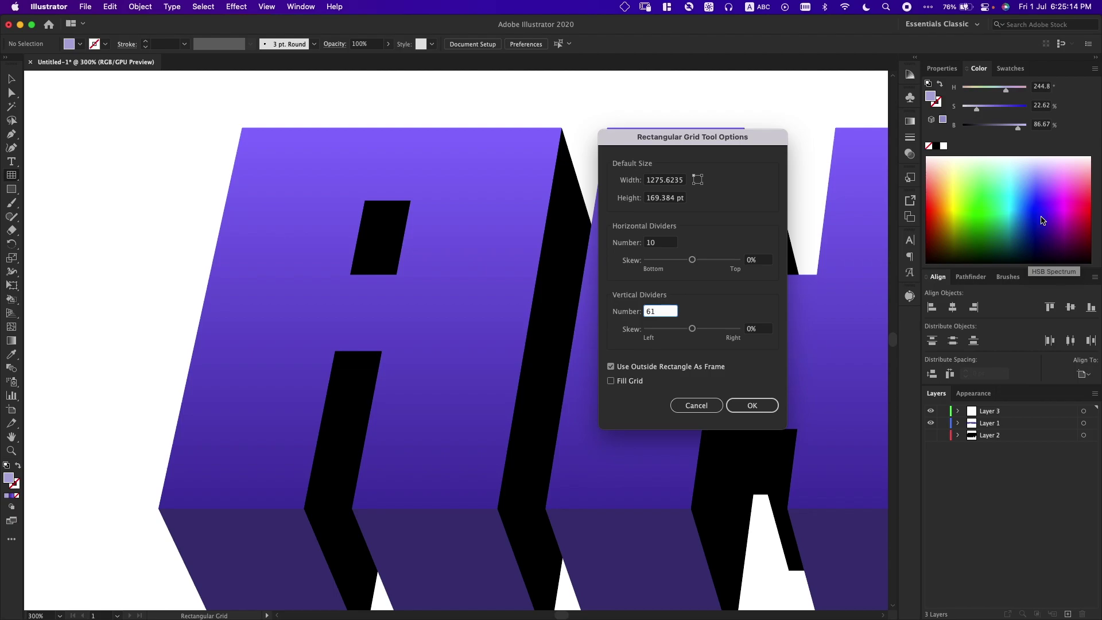
{"action": "left_click", "coordinate": [672, 245]}
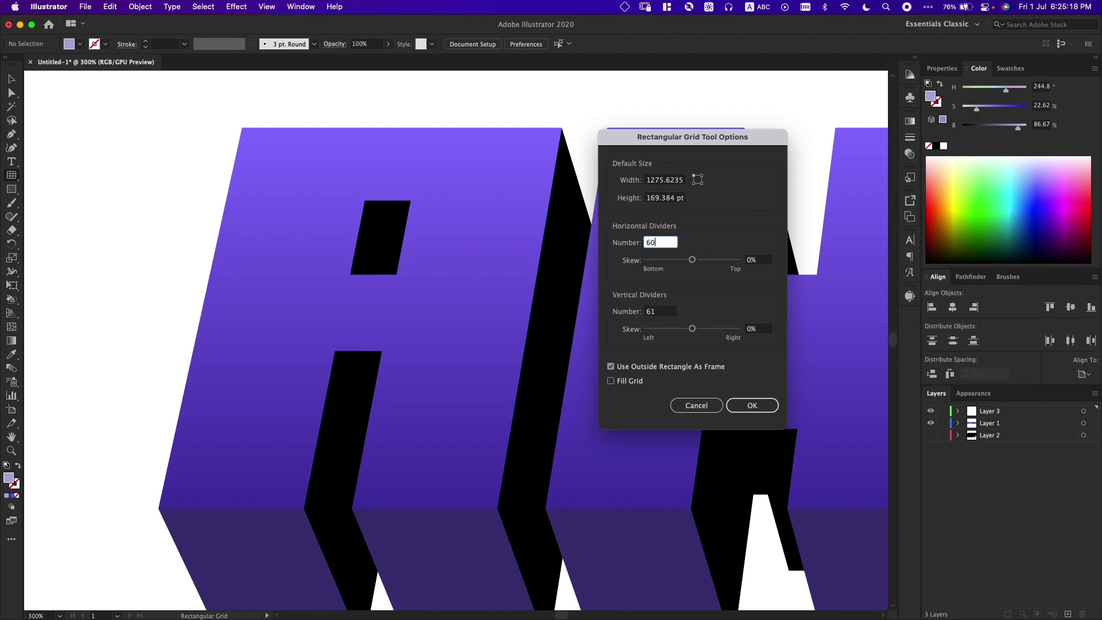
{"action": "left_click", "coordinate": [673, 312]}
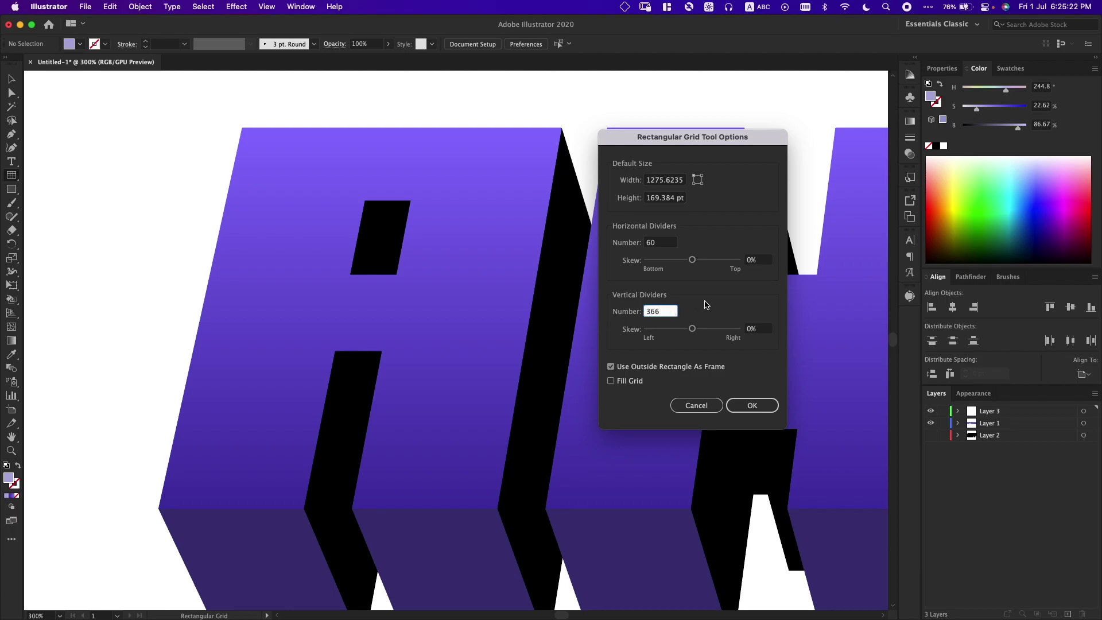
{"action": "left_click", "coordinate": [668, 243]}
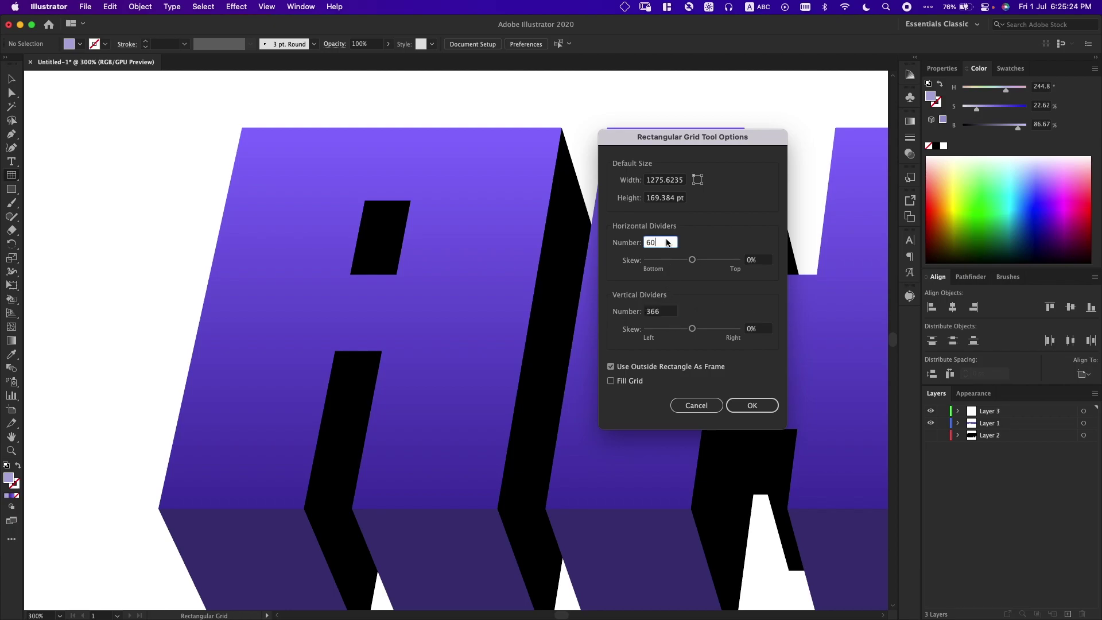
{"action": "type", "text": "59"}
{"action": "key", "text": "Tab"}
{"action": "key", "text": "Tab"}
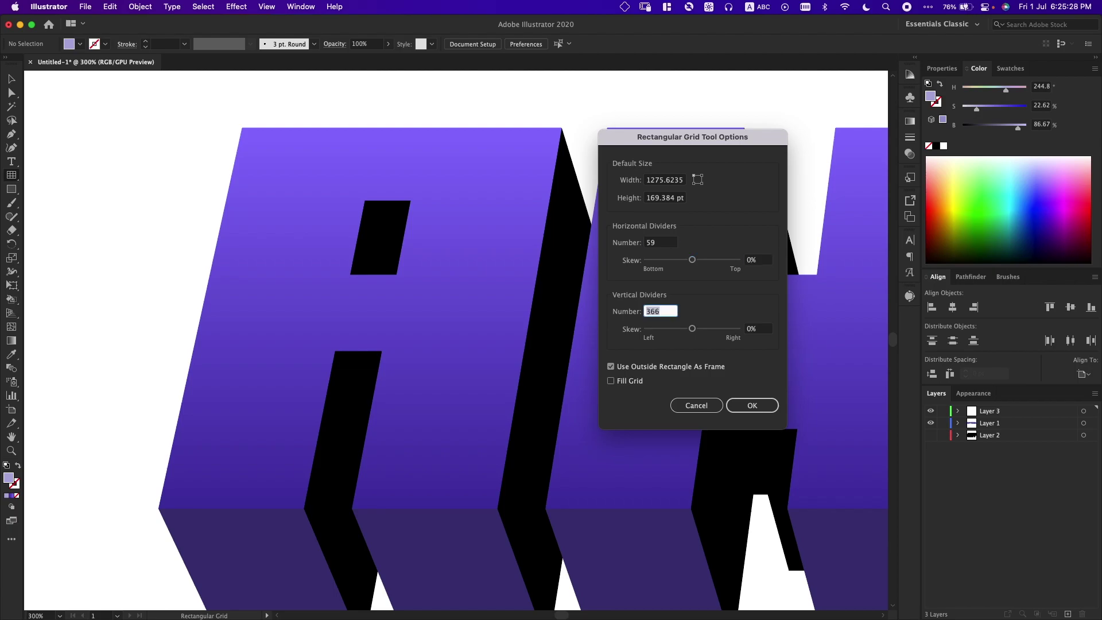
{"action": "key", "text": "Return"}
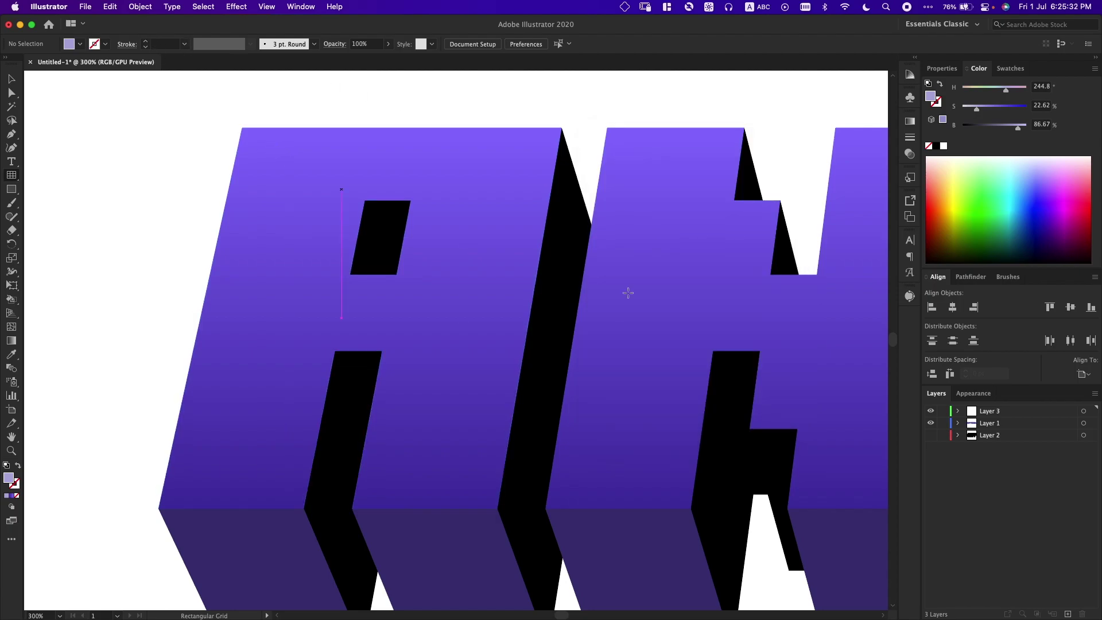
Step: Draw a rectangular grid about 839 pt wide and 156 pt high on Layer 3, starting at the A's upper-left corner
{"action": "left_click", "coordinate": [1011, 411]}
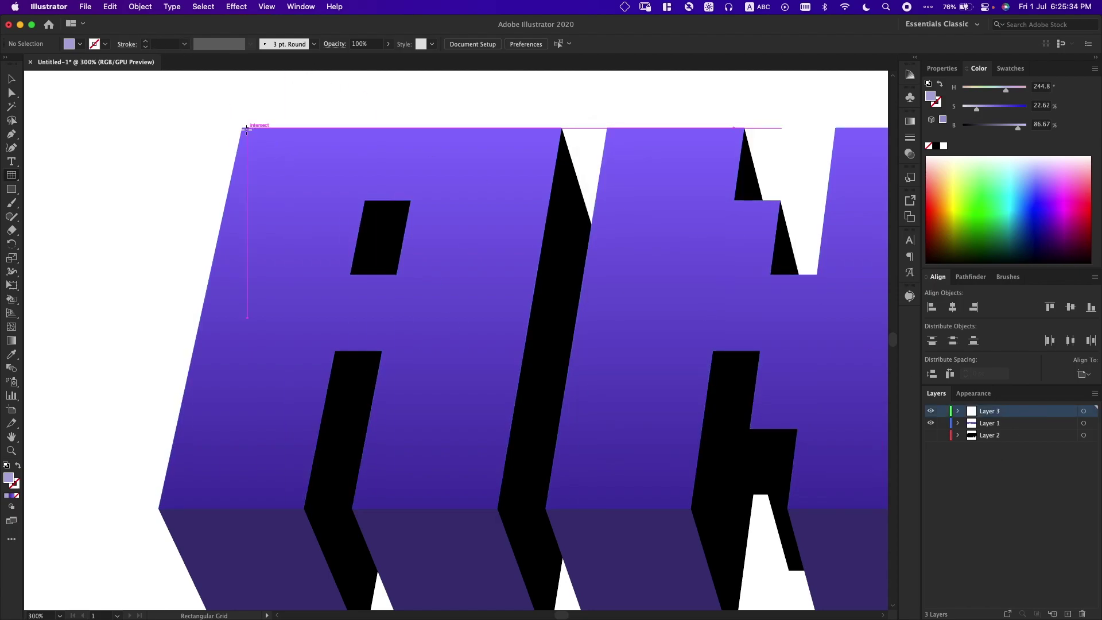
{"action": "left_click_drag", "start_coordinate": [243, 127], "coordinate": [790, 478]}
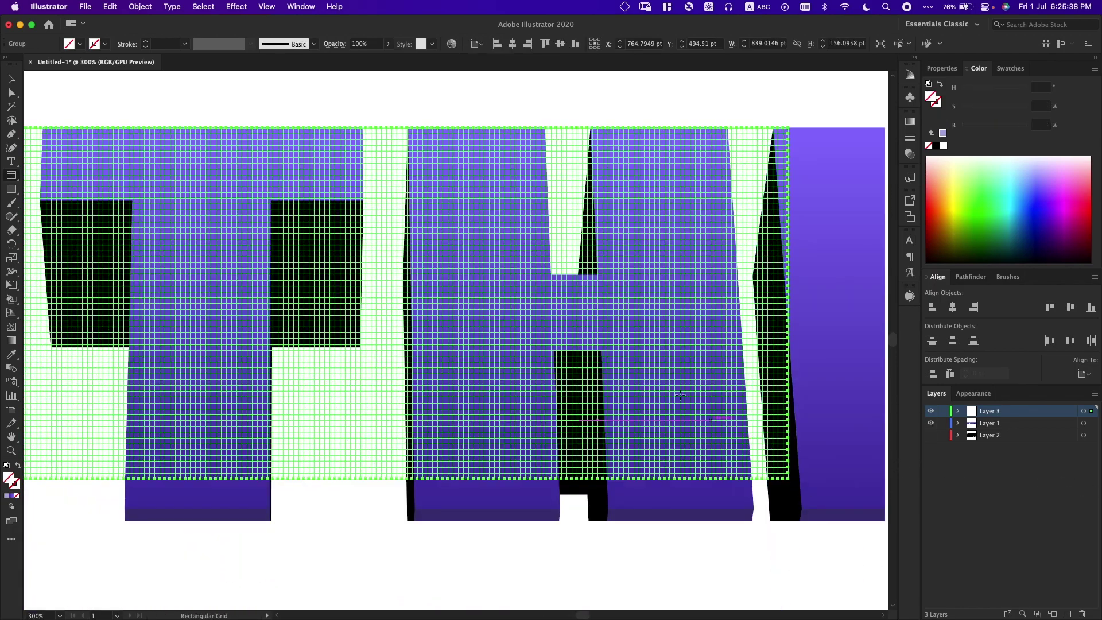
Step: Use Free Distort to move the grid's two right corners onto the outer right corners of the G's front face
{"action": "scroll", "coordinate": [663, 382], "scroll_direction": "down", "scroll_amount": 1}
{"action": "key", "text": "super+minus"}
{"action": "key", "text": "e"}
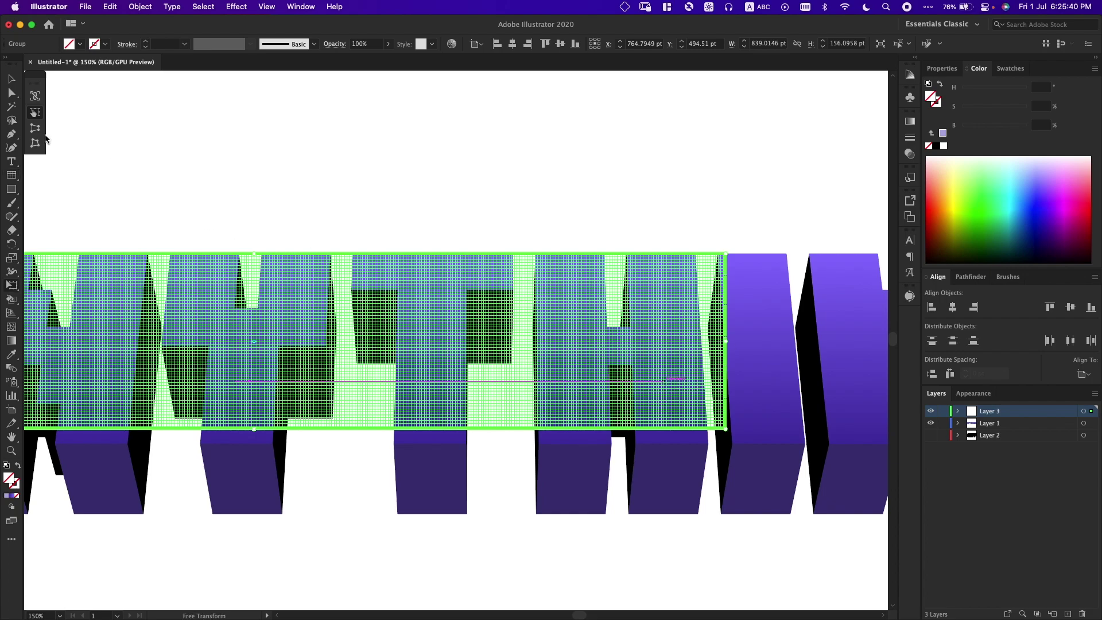
{"action": "left_click", "coordinate": [35, 144]}
{"action": "left_click_drag", "start_coordinate": [794, 264], "coordinate": [339, 439]}
{"action": "left_click_drag", "start_coordinate": [263, 448], "coordinate": [755, 458]}
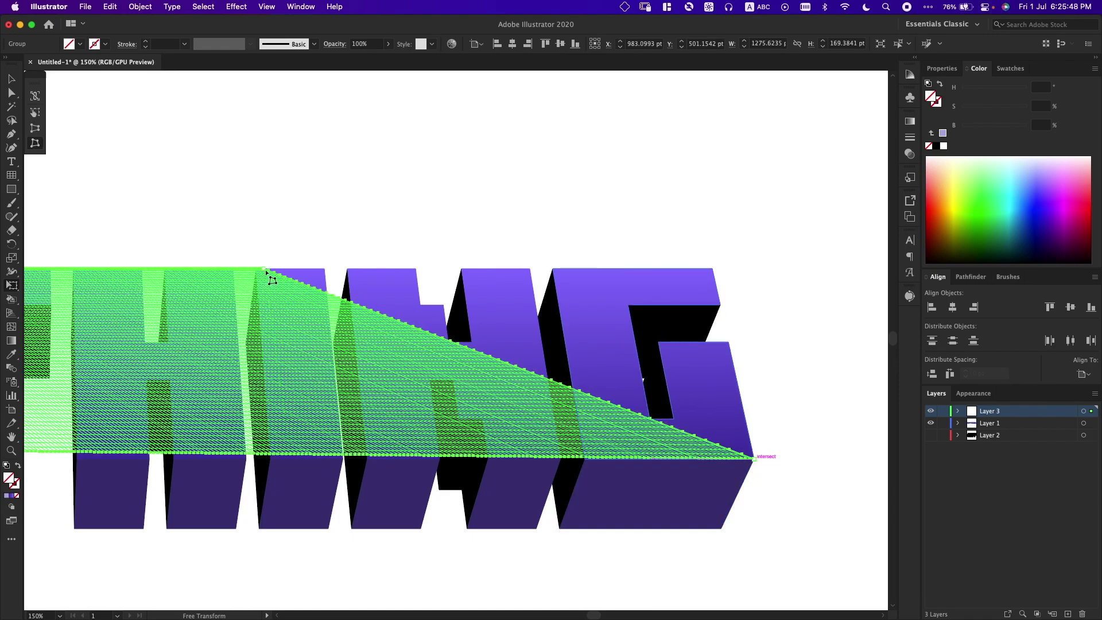
{"action": "left_click_drag", "start_coordinate": [265, 268], "coordinate": [713, 268]}
Step: Free-distort the grid's lower-left corner onto the lower-left corner of the A's front face
{"action": "left_click_drag", "start_coordinate": [490, 288], "coordinate": [689, 262]}
{"action": "left_click_drag", "start_coordinate": [460, 350], "coordinate": [746, 376]}
{"action": "left_click_drag", "start_coordinate": [481, 370], "coordinate": [1052, 367]}
{"action": "left_click_drag", "start_coordinate": [332, 360], "coordinate": [366, 345]}
{"action": "scroll", "coordinate": [421, 402], "scroll_direction": "up", "scroll_amount": 2}
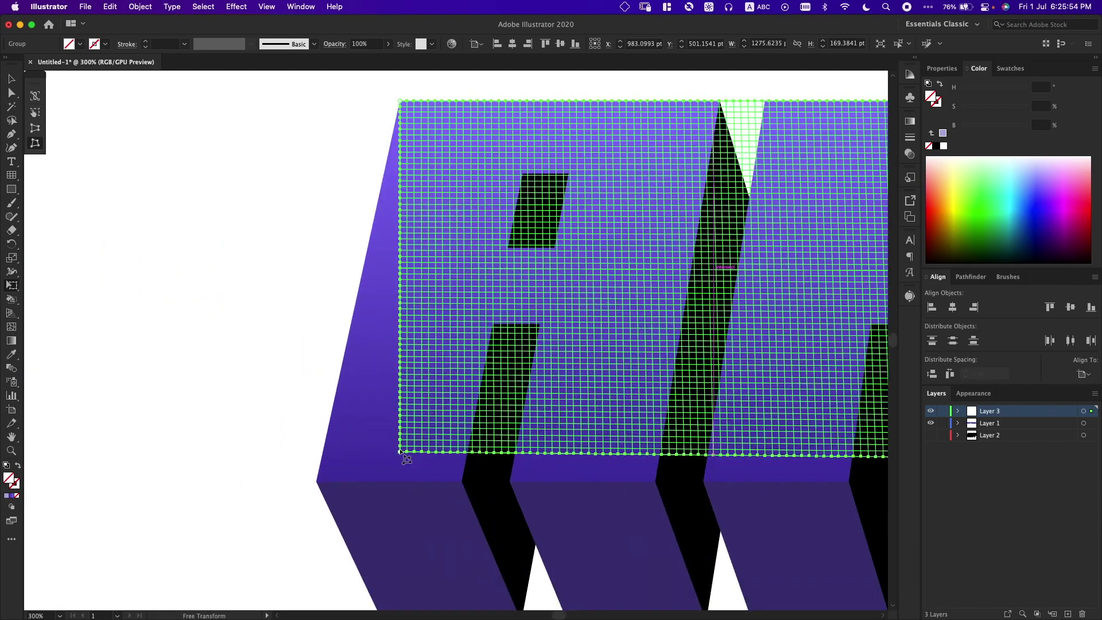
{"action": "left_click_drag", "start_coordinate": [400, 452], "coordinate": [318, 482]}
Step: Convert the distorted fine grid into a Live Paint group and deselect it
{"action": "key", "text": "k"}
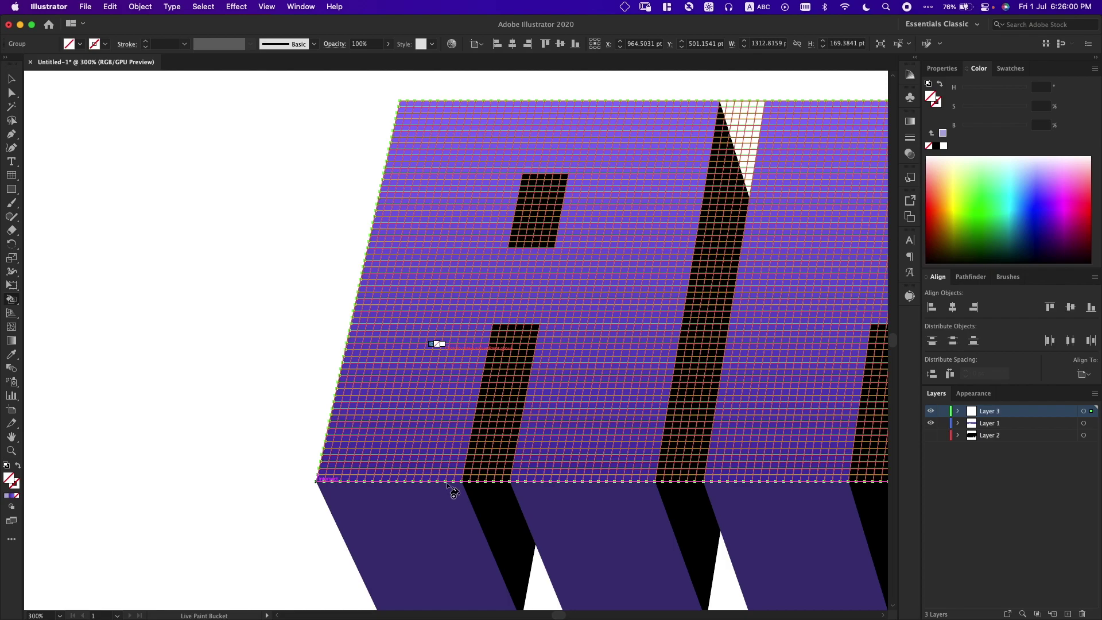
{"action": "left_click", "coordinate": [440, 443]}
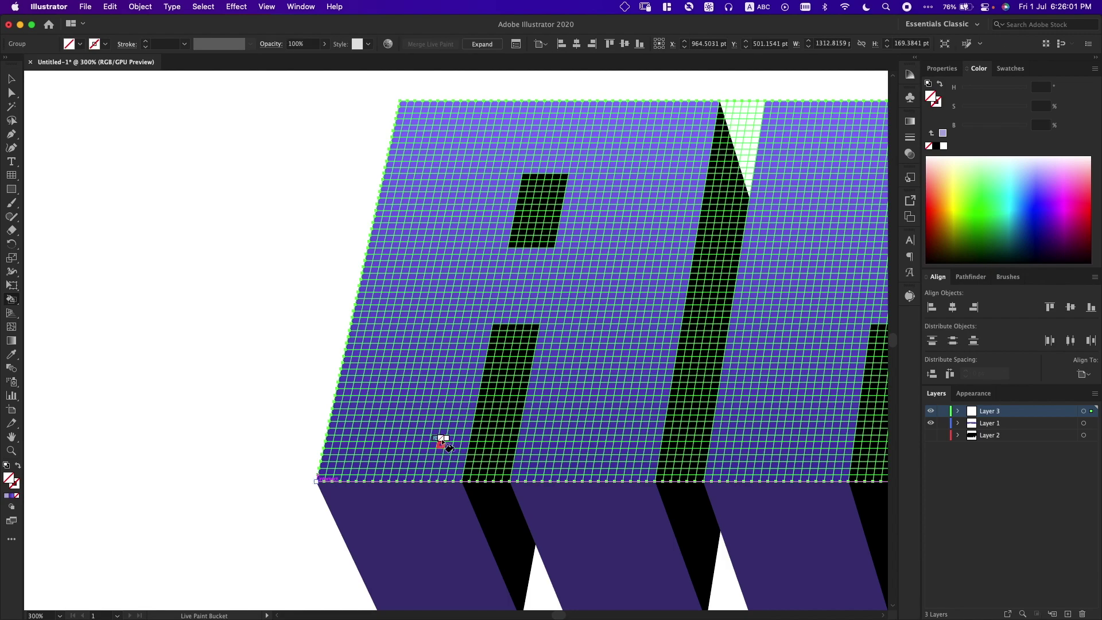
{"action": "key", "text": "a"}
{"action": "left_click", "coordinate": [263, 353]}
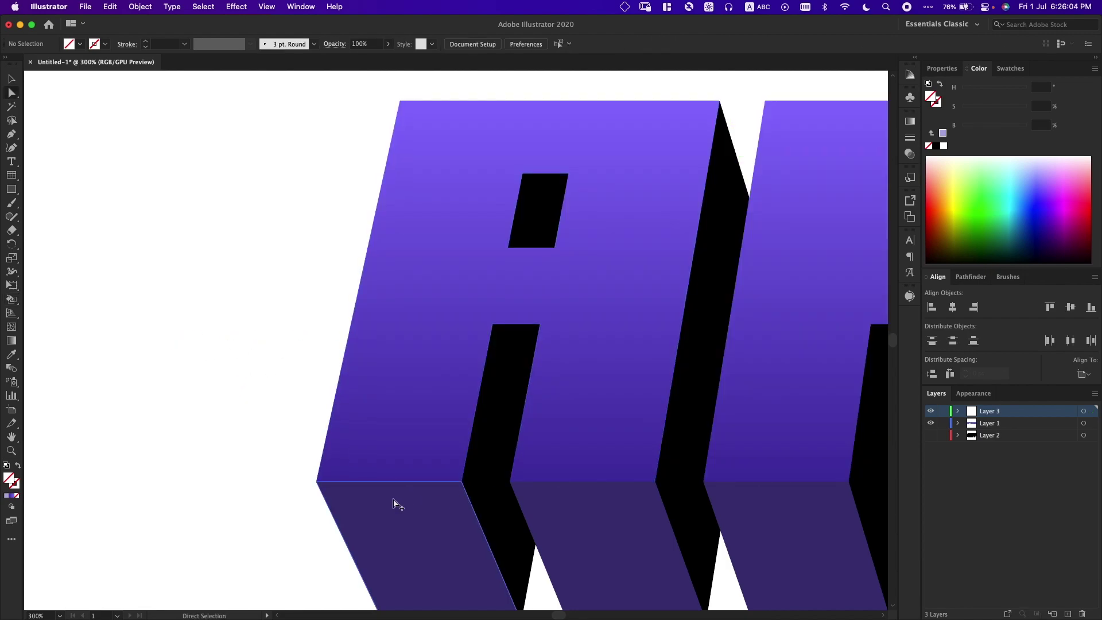
Step: Restore the lavender fill and paint thin strips along the bottom of the A's legs and above its lower opening
{"action": "scroll", "coordinate": [396, 503], "scroll_direction": "up", "scroll_amount": 1}
{"action": "key", "text": "k"}
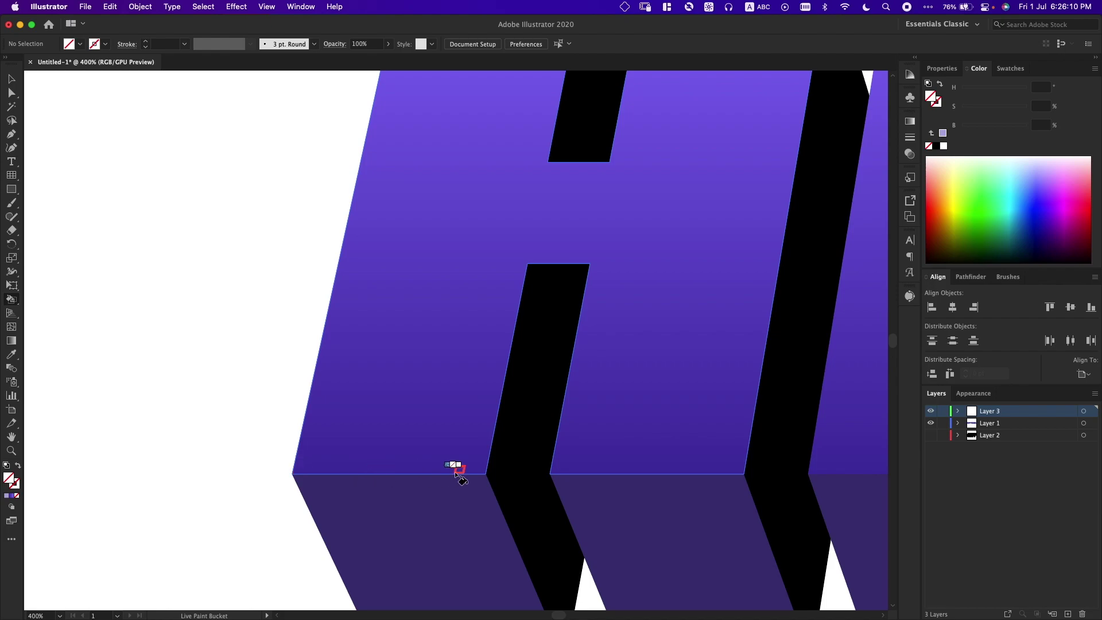
{"action": "left_click", "coordinate": [7, 497]}
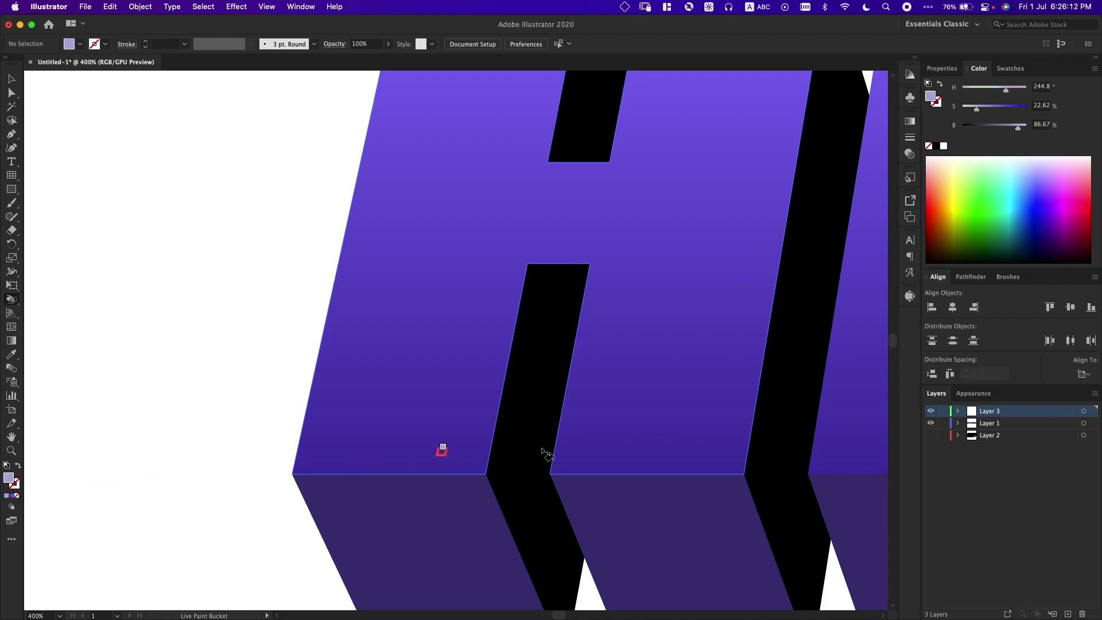
{"action": "mouse_move", "coordinate": [315, 470]}
{"action": "left_mouse_down"}
{"action": "mouse_move", "coordinate": [480, 474]}
{"action": "mouse_move", "coordinate": [445, 475]}
{"action": "left_mouse_up"}
{"action": "left_click", "coordinate": [585, 259]}
{"action": "left_click_drag", "start_coordinate": [581, 471], "coordinate": [742, 472]}
Step: Try painting lavender cells along the black side and gap between the A and the N
{"action": "scroll", "coordinate": [689, 373], "scroll_direction": "down", "scroll_amount": 2}
{"action": "key", "text": "space"}
{"action": "left_click_drag", "start_coordinate": [684, 310], "coordinate": [485, 363]}
{"action": "scroll", "coordinate": [553, 293], "scroll_direction": "up", "scroll_amount": 2}
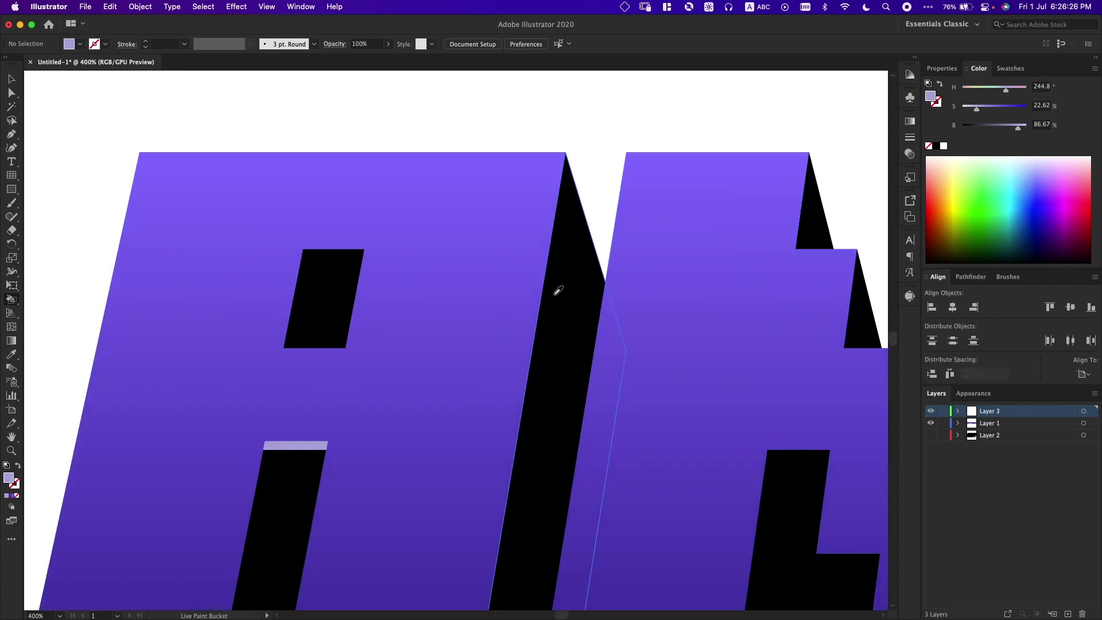
{"action": "left_click_drag", "start_coordinate": [578, 197], "coordinate": [556, 330]}
{"action": "key", "text": "super"}
{"action": "key", "text": "super+z"}
{"action": "mouse_move", "coordinate": [596, 196]}
{"action": "left_mouse_down"}
{"action": "mouse_move", "coordinate": [572, 293]}
{"action": "mouse_move", "coordinate": [577, 351]}
{"action": "left_mouse_up"}
{"action": "key", "text": "super+z"}
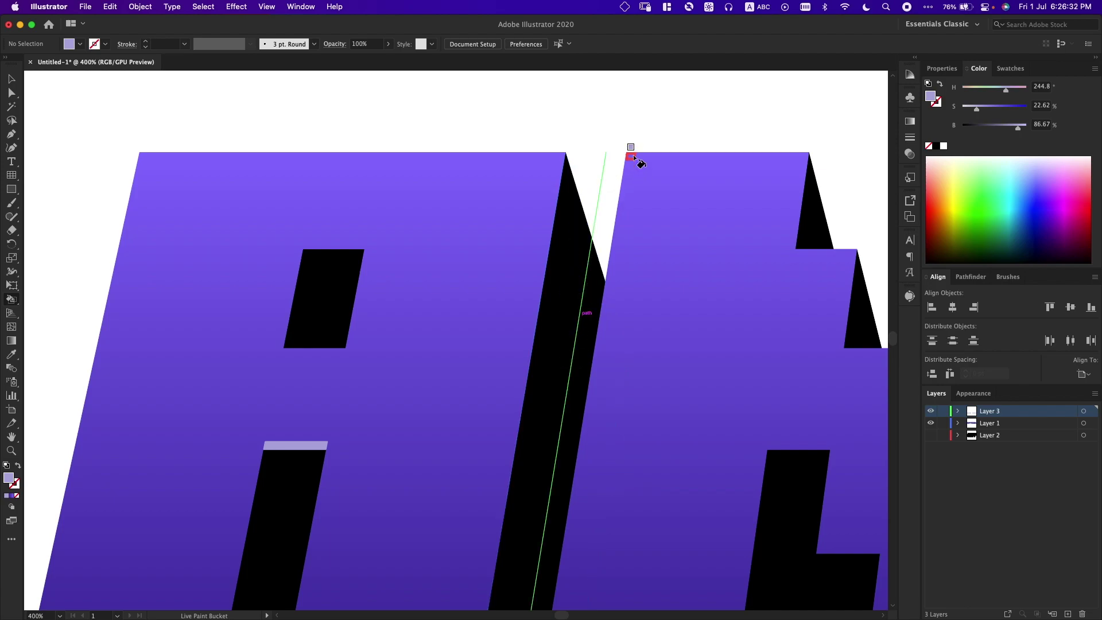
Step: Paint an irregular strip of lavender cells down the upper left edge of the N's face
{"action": "left_click_drag", "start_coordinate": [626, 215], "coordinate": [622, 227]}
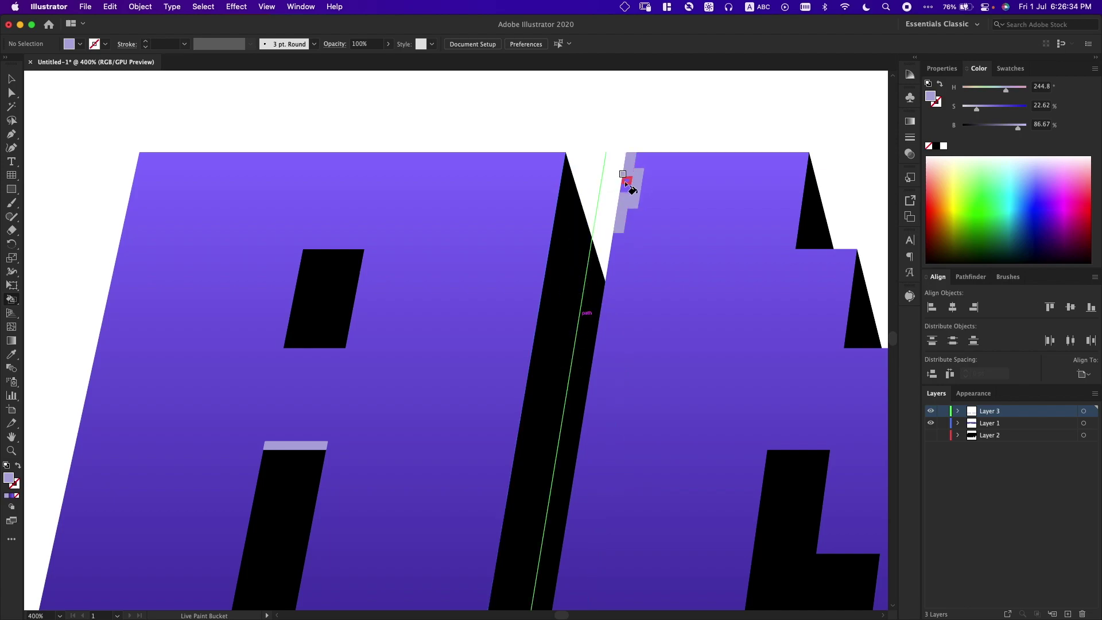
{"action": "left_click_drag", "start_coordinate": [625, 180], "coordinate": [623, 195]}
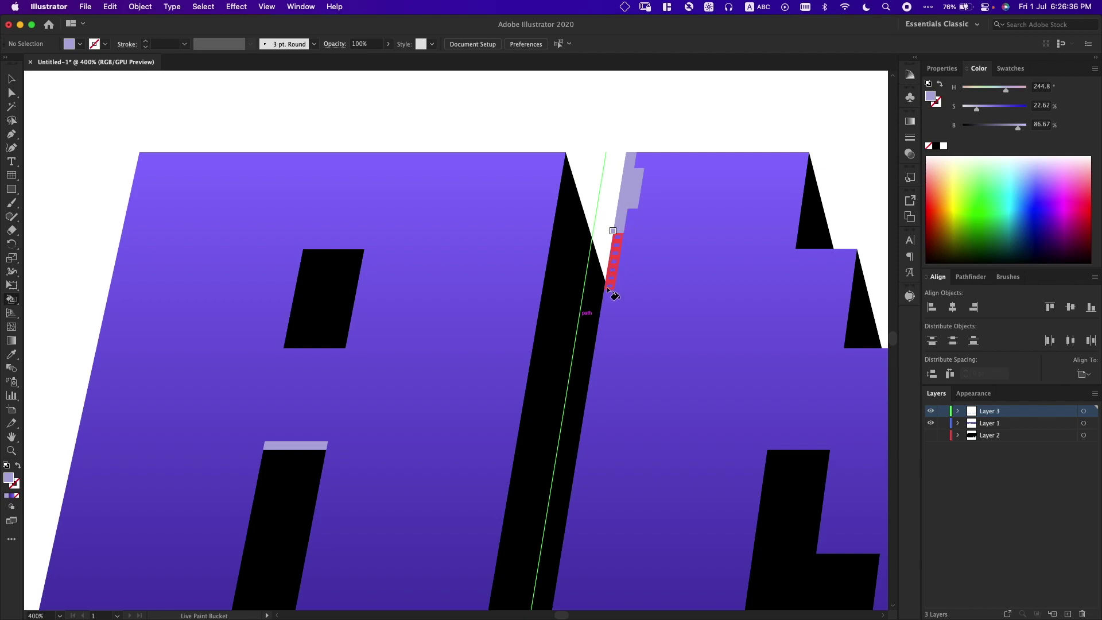
{"action": "mouse_move", "coordinate": [607, 289]}
{"action": "left_mouse_down"}
{"action": "mouse_move", "coordinate": [596, 315]}
{"action": "mouse_move", "coordinate": [605, 295]}
{"action": "left_mouse_up"}
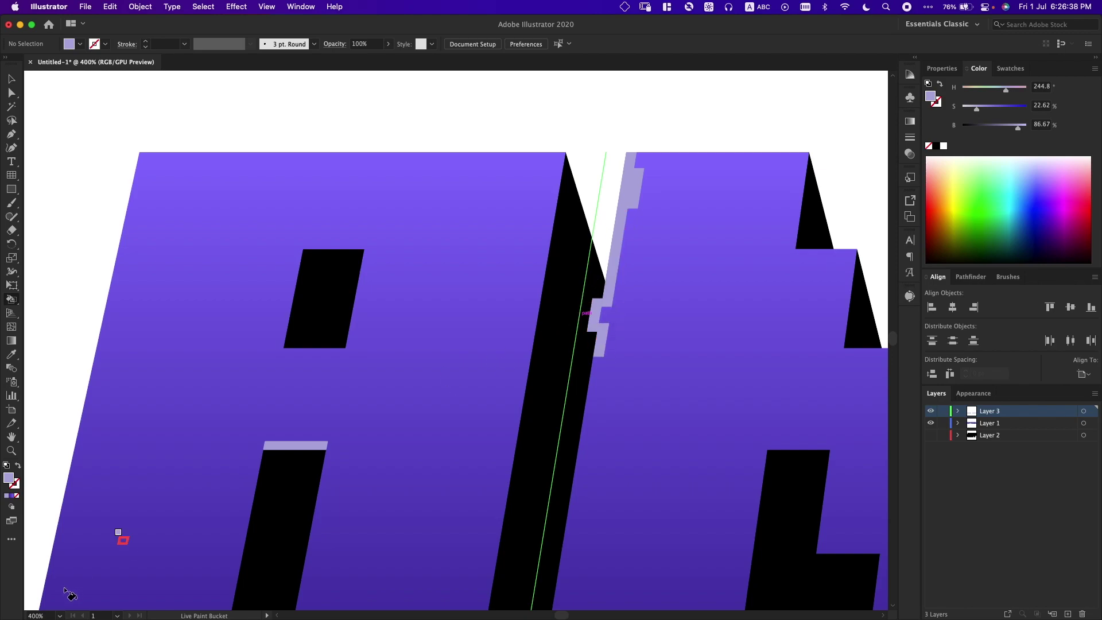
Step: Clear the stray cells beside the N with fill None, and fill the gap in its edge strip with lavender
{"action": "left_click", "coordinate": [16, 495]}
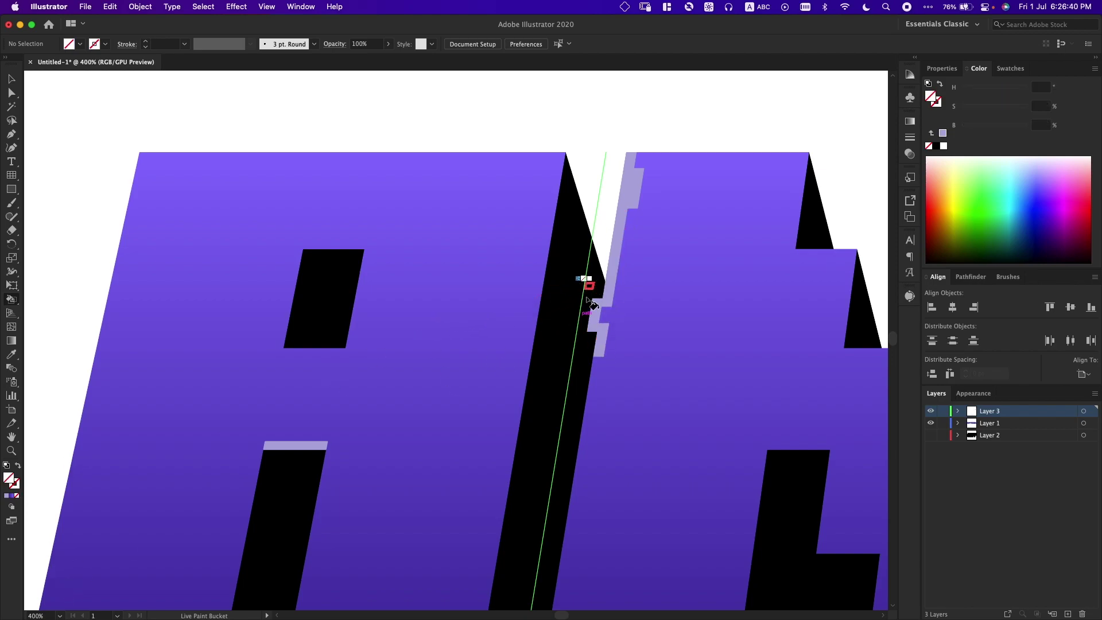
{"action": "left_click", "coordinate": [590, 332]}
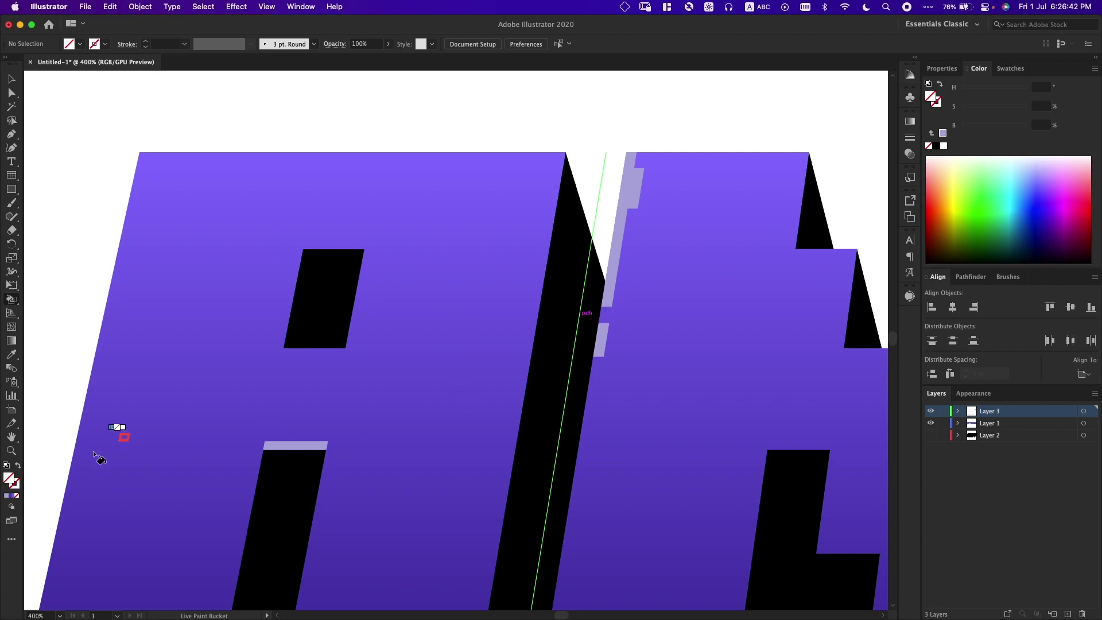
{"action": "left_click", "coordinate": [7, 495]}
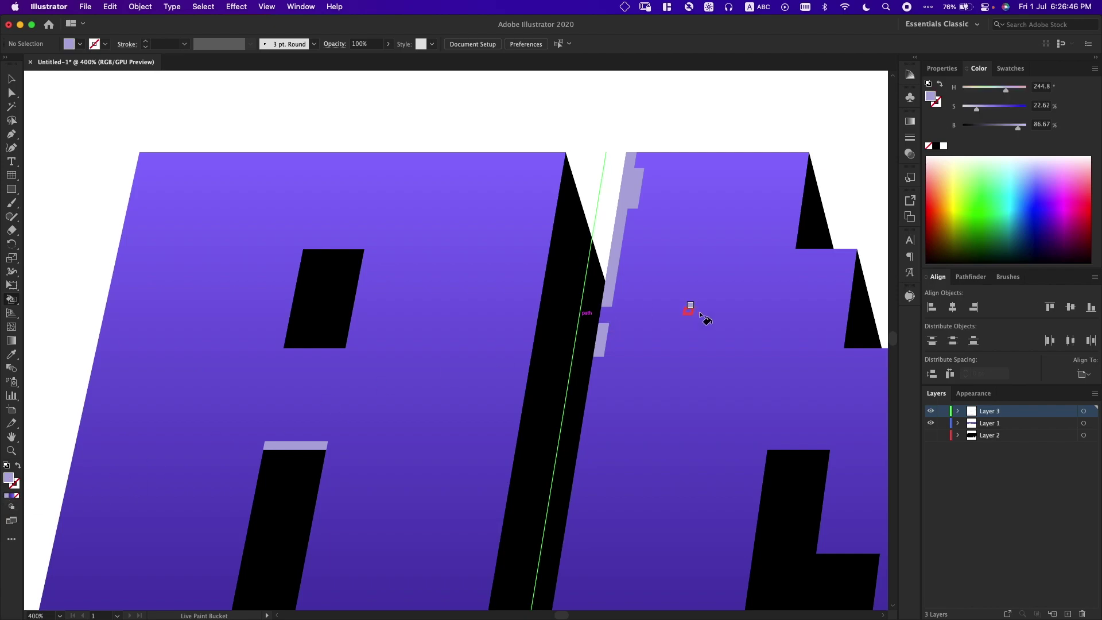
{"action": "left_click", "coordinate": [600, 316]}
Step: Extend the lavender strip down the N's left edge and undo the scattered cells painted across its face
{"action": "mouse_move", "coordinate": [597, 364]}
{"action": "left_mouse_down"}
{"action": "mouse_move", "coordinate": [593, 414]}
{"action": "mouse_move", "coordinate": [649, 445]}
{"action": "mouse_move", "coordinate": [707, 427]}
{"action": "left_mouse_up"}
{"action": "key", "text": "a"}
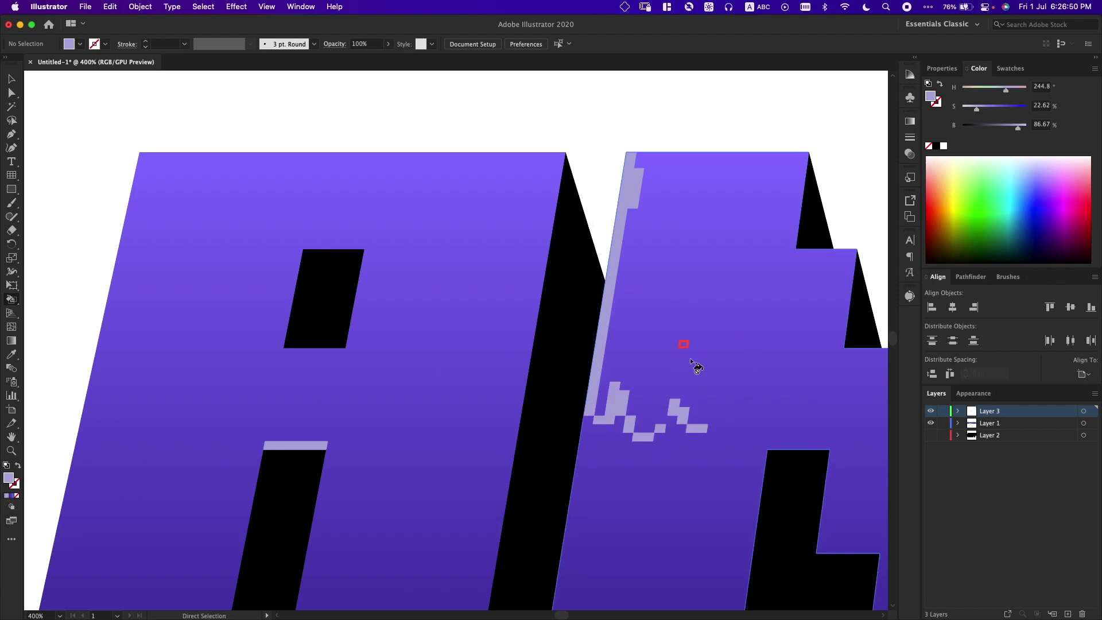
{"action": "key", "text": "super+z"}
Step: Paint a lavender pixel smiley with a curved mouth and two eyes on the N's face
{"action": "mouse_move", "coordinate": [672, 354]}
{"action": "left_mouse_down"}
{"action": "mouse_move", "coordinate": [698, 396]}
{"action": "mouse_move", "coordinate": [745, 351]}
{"action": "left_mouse_up"}
{"action": "left_click_drag", "start_coordinate": [723, 287], "coordinate": [718, 321]}
{"action": "left_click", "coordinate": [700, 304]}
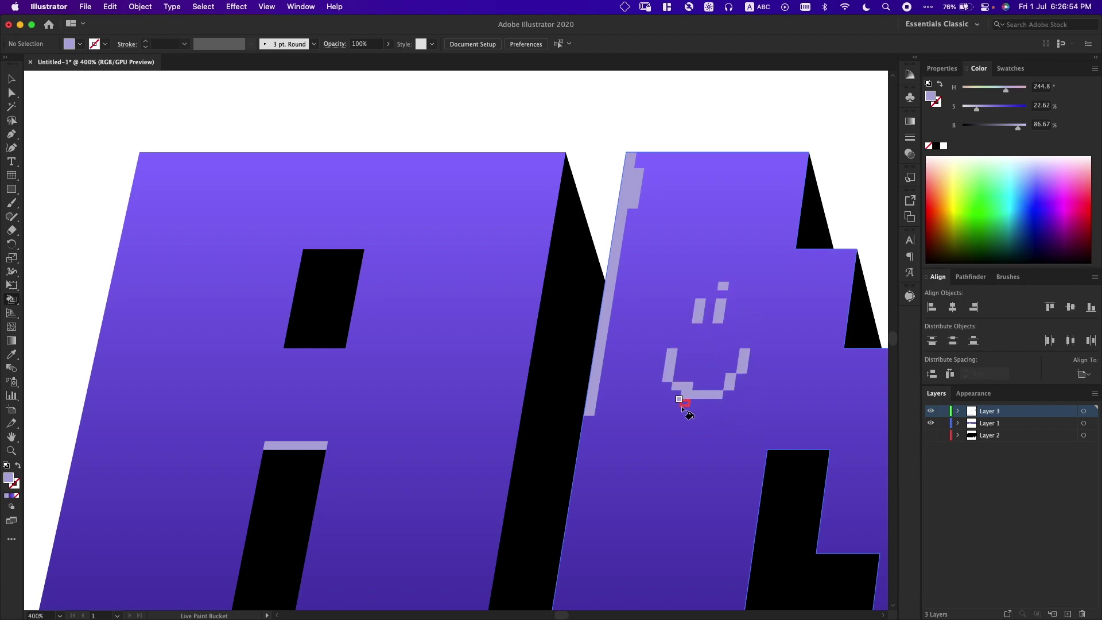
Step: Paint a jagged diagonal strip of lavender cells down the right leg of the A's face
{"action": "scroll", "coordinate": [682, 409], "scroll_direction": "down", "scroll_amount": 3}
{"action": "scroll", "coordinate": [682, 409], "scroll_direction": "left", "scroll_amount": 2}
{"action": "scroll", "coordinate": [682, 409], "scroll_direction": "up", "scroll_amount": 5}
{"action": "scroll", "coordinate": [683, 408], "scroll_direction": "left", "scroll_amount": 4}
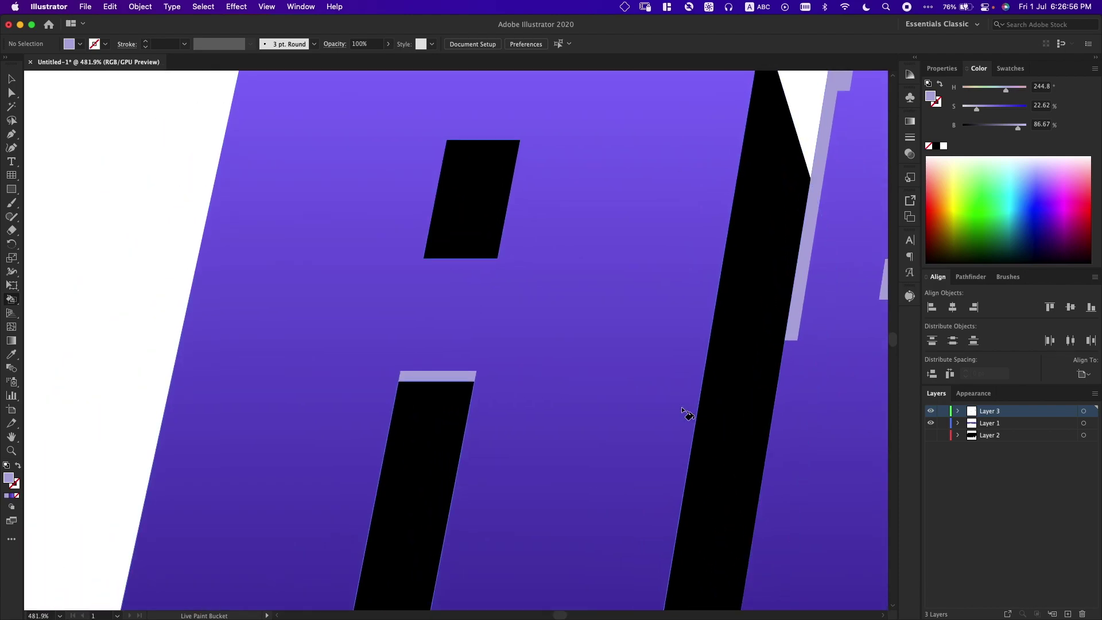
{"action": "scroll", "coordinate": [682, 408], "scroll_direction": "left", "scroll_amount": 3}
{"action": "scroll", "coordinate": [682, 409], "scroll_direction": "right", "scroll_amount": 3}
{"action": "scroll", "coordinate": [682, 408], "scroll_direction": "down", "scroll_amount": 4}
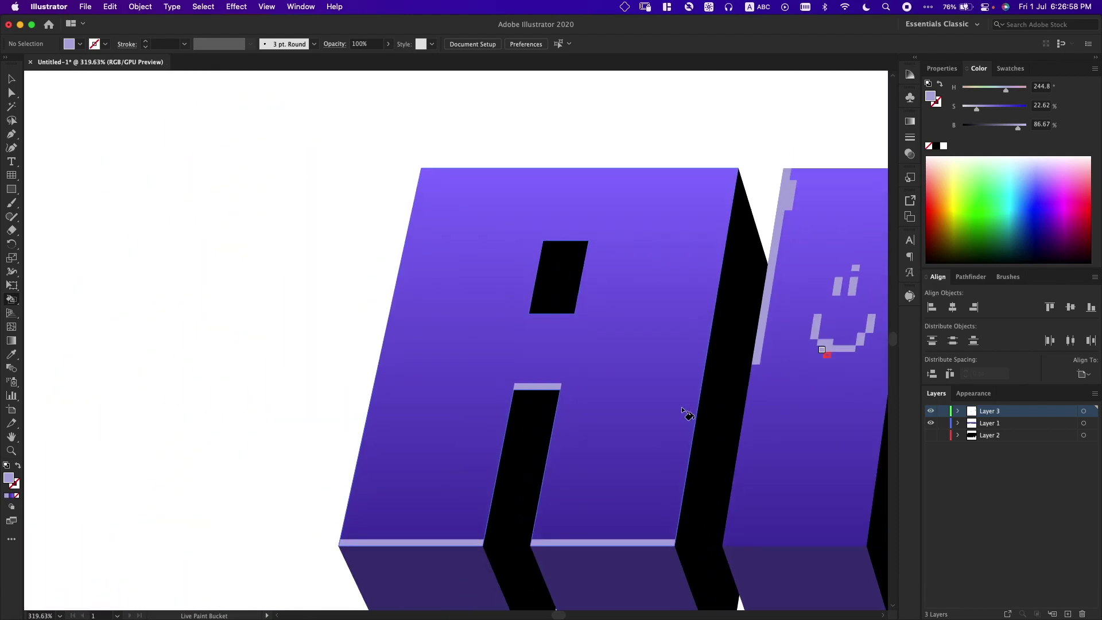
{"action": "scroll", "coordinate": [687, 412], "scroll_direction": "up", "scroll_amount": 3}
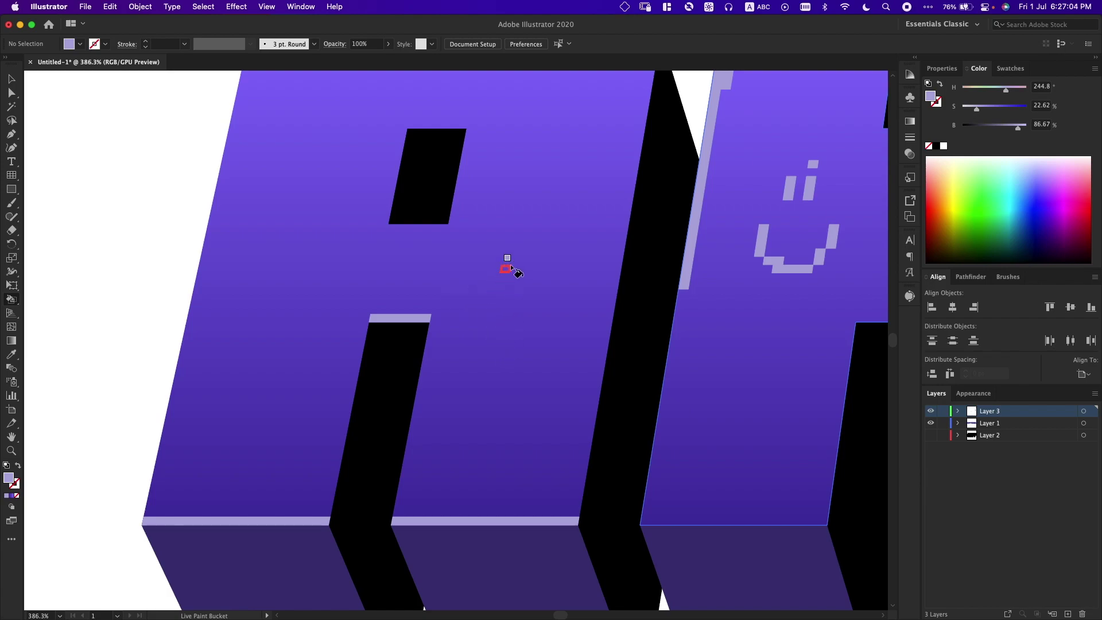
{"action": "mouse_move", "coordinate": [516, 266]}
{"action": "left_mouse_down"}
{"action": "mouse_move", "coordinate": [508, 290]}
{"action": "mouse_move", "coordinate": [552, 370]}
{"action": "mouse_move", "coordinate": [537, 338]}
{"action": "left_mouse_up"}
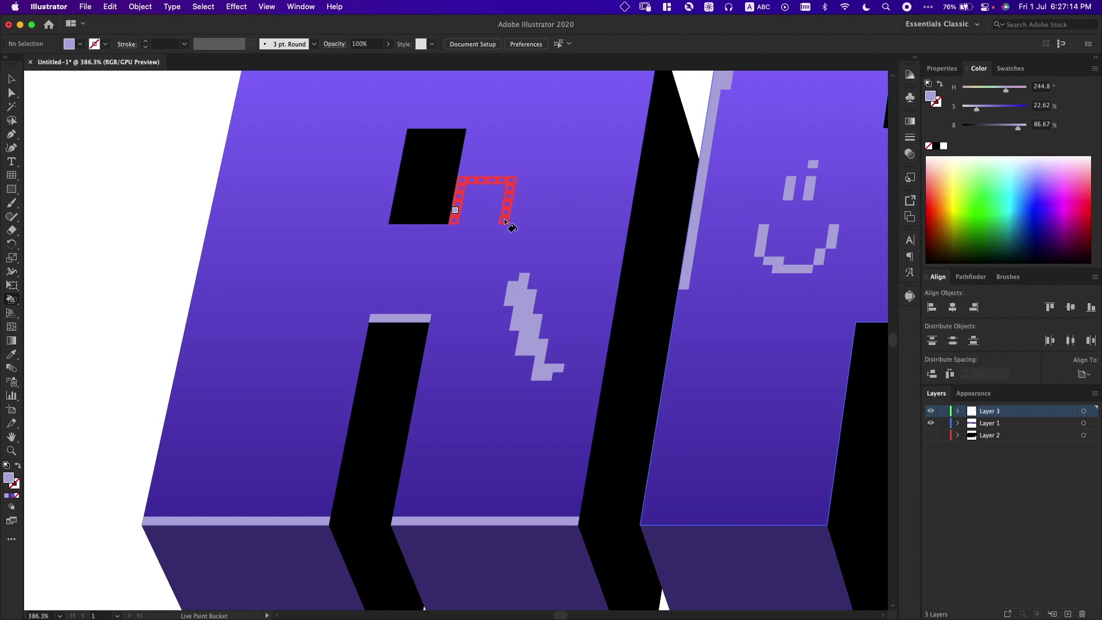
Step: Outline and fill a solid lavender block against the lower right side of the A's upper hole
{"action": "left_click_drag", "start_coordinate": [505, 221], "coordinate": [469, 213]}
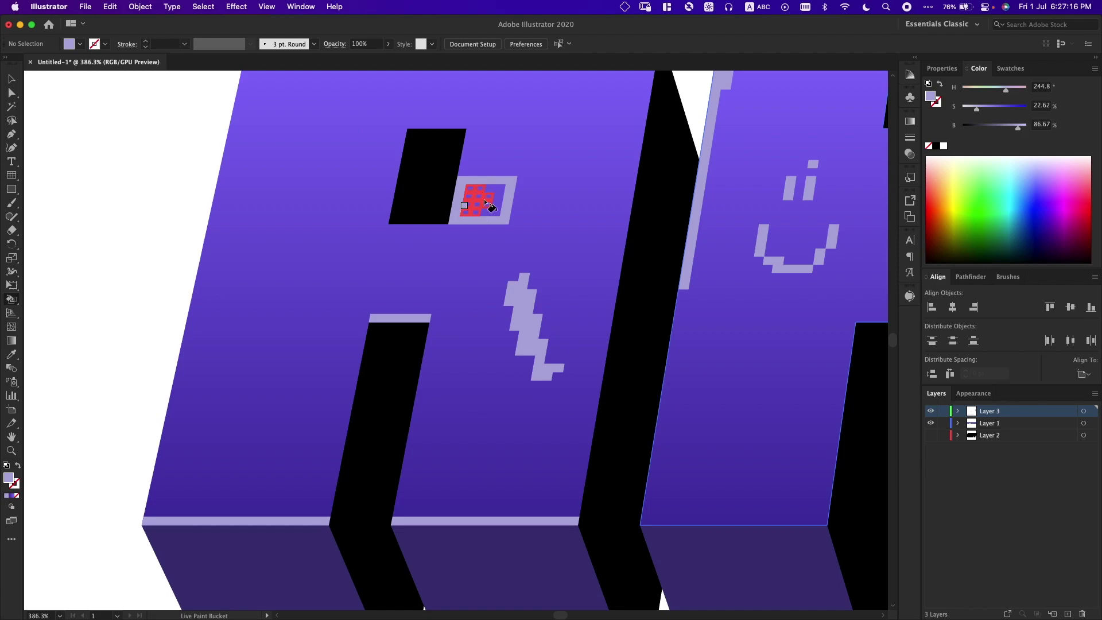
{"action": "left_click", "coordinate": [495, 205]}
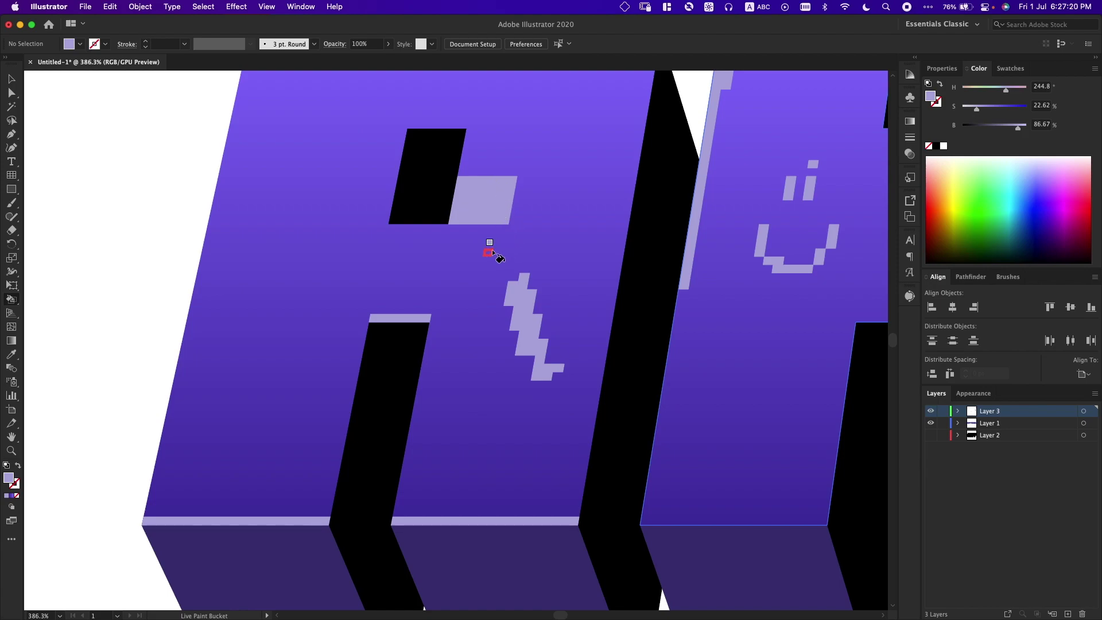
{"action": "scroll", "coordinate": [493, 252], "scroll_direction": "down", "scroll_amount": 3}
{"action": "scroll", "coordinate": [493, 253], "scroll_direction": "up", "scroll_amount": 3}
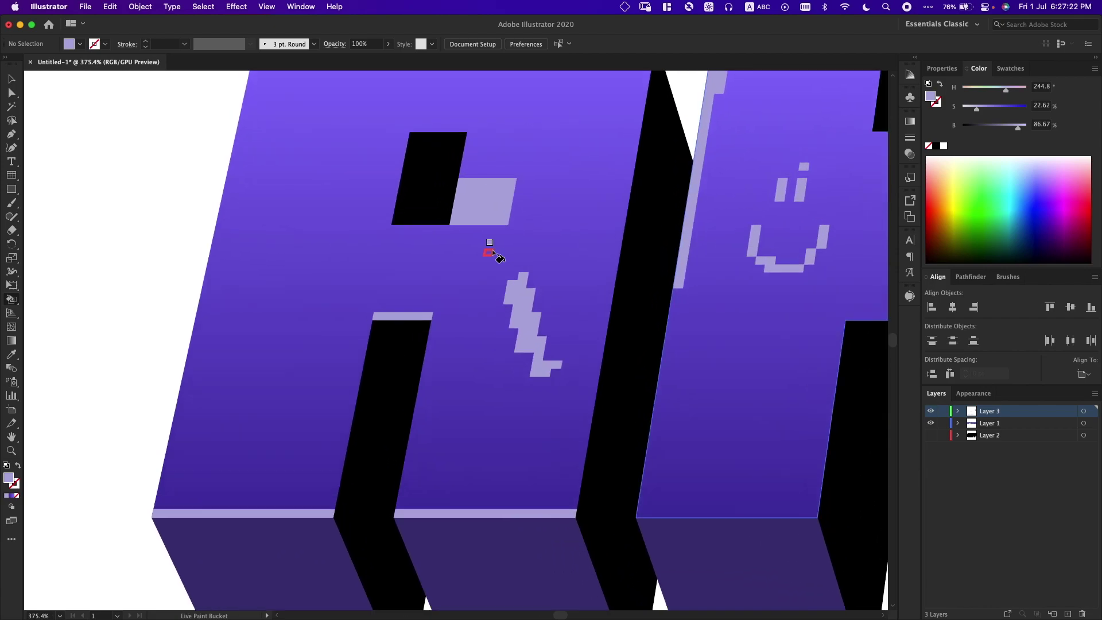
Step: Set the fill to muted violet #7d7cc4 and paint a matching block directly above the lavender block beside the A's hole
{"action": "scroll", "coordinate": [493, 252], "scroll_direction": "up", "scroll_amount": 2}
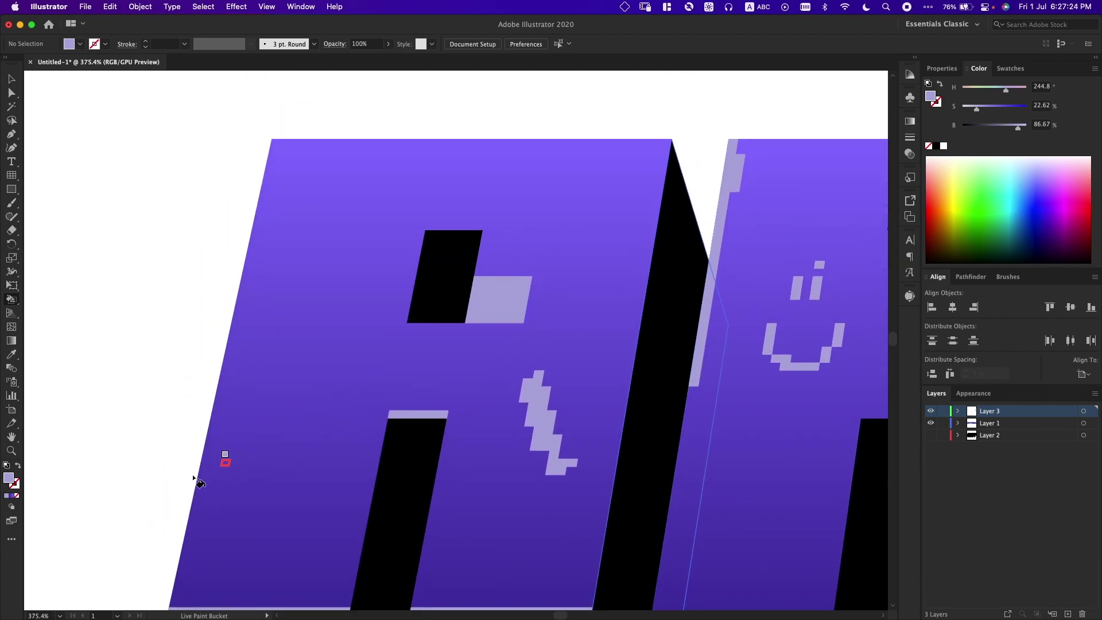
{"action": "double_click", "coordinate": [8, 480]}
{"action": "left_click", "coordinate": [453, 281]}
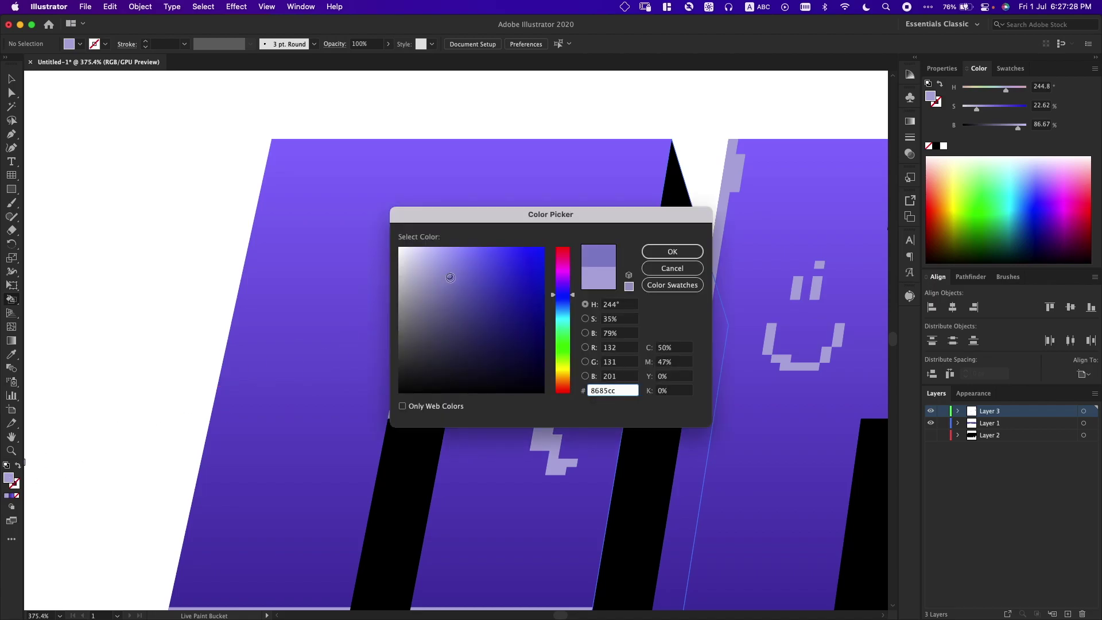
{"action": "left_click", "coordinate": [687, 253]}
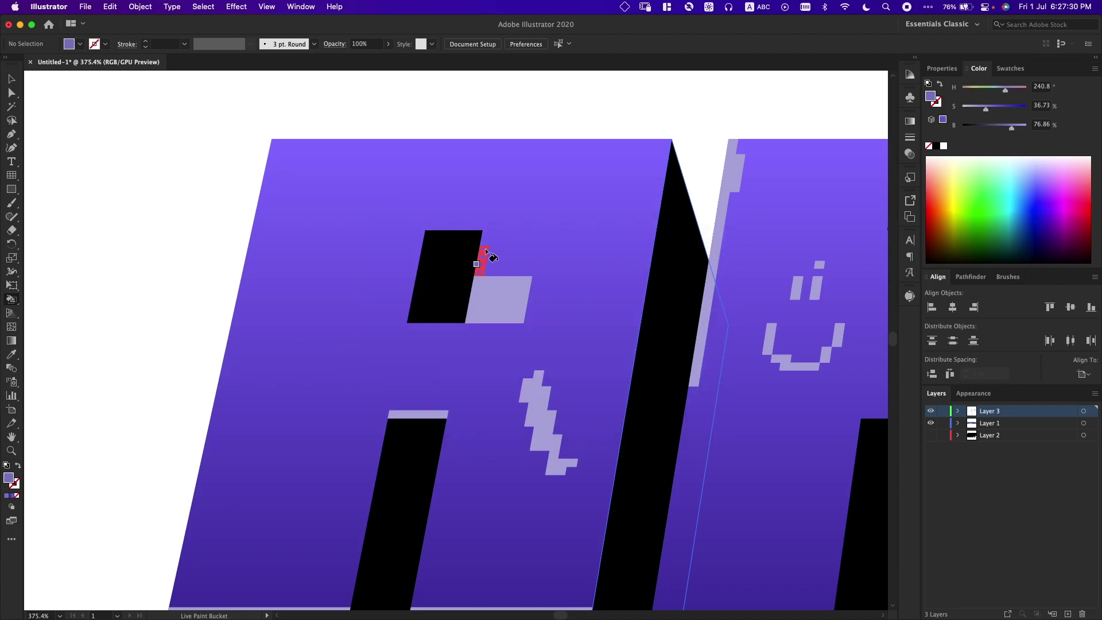
{"action": "left_click", "coordinate": [527, 234]}
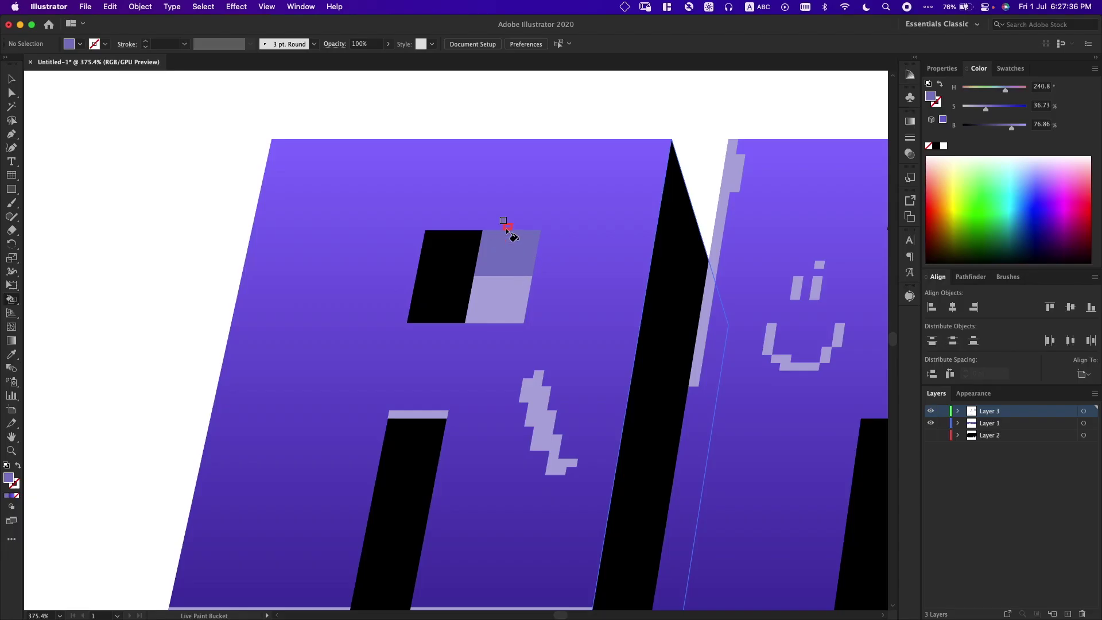
Step: Paint a stepped zigzag line in muted violet from the A's left edge down to the gap between its legs
{"action": "scroll", "coordinate": [507, 228], "scroll_direction": "down", "scroll_amount": 5}
{"action": "scroll", "coordinate": [516, 207], "scroll_direction": "up", "scroll_amount": 8}
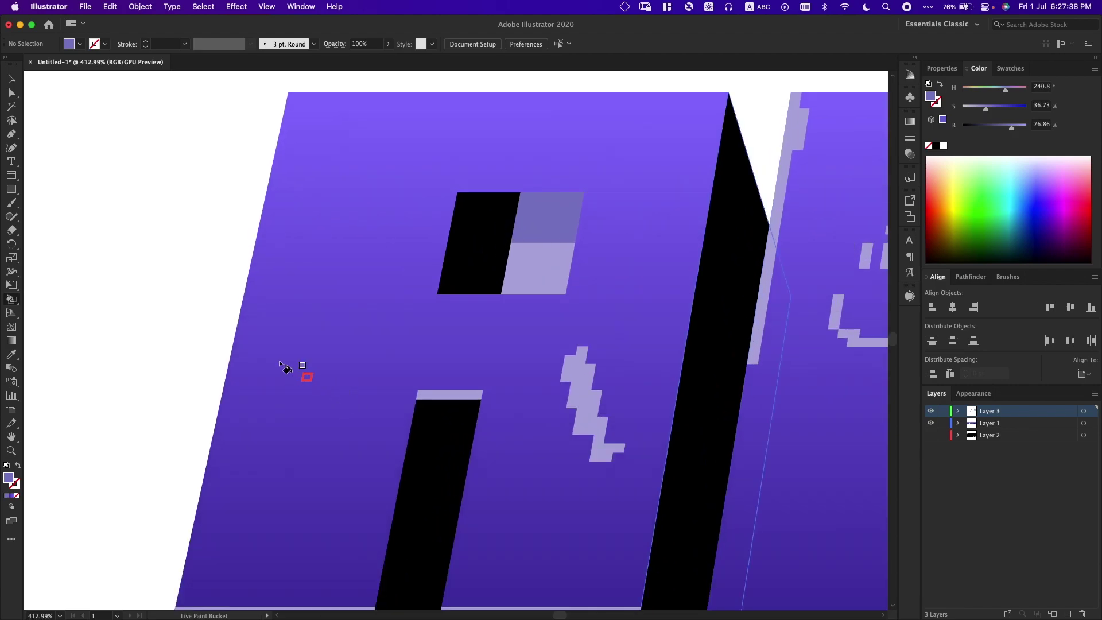
{"action": "mouse_move", "coordinate": [246, 308]}
{"action": "left_mouse_down"}
{"action": "mouse_move", "coordinate": [320, 306]}
{"action": "mouse_move", "coordinate": [305, 375]}
{"action": "mouse_move", "coordinate": [414, 375]}
{"action": "left_mouse_up"}
{"action": "mouse_move", "coordinate": [406, 366]}
{"action": "left_mouse_down"}
{"action": "mouse_move", "coordinate": [391, 432]}
{"action": "mouse_move", "coordinate": [405, 435]}
{"action": "left_mouse_up"}
Step: Sample the lavender and paint a highlight row along the top of each horizontal run of the zigzag line
{"action": "left_click", "coordinate": [468, 392], "text": "alt"}
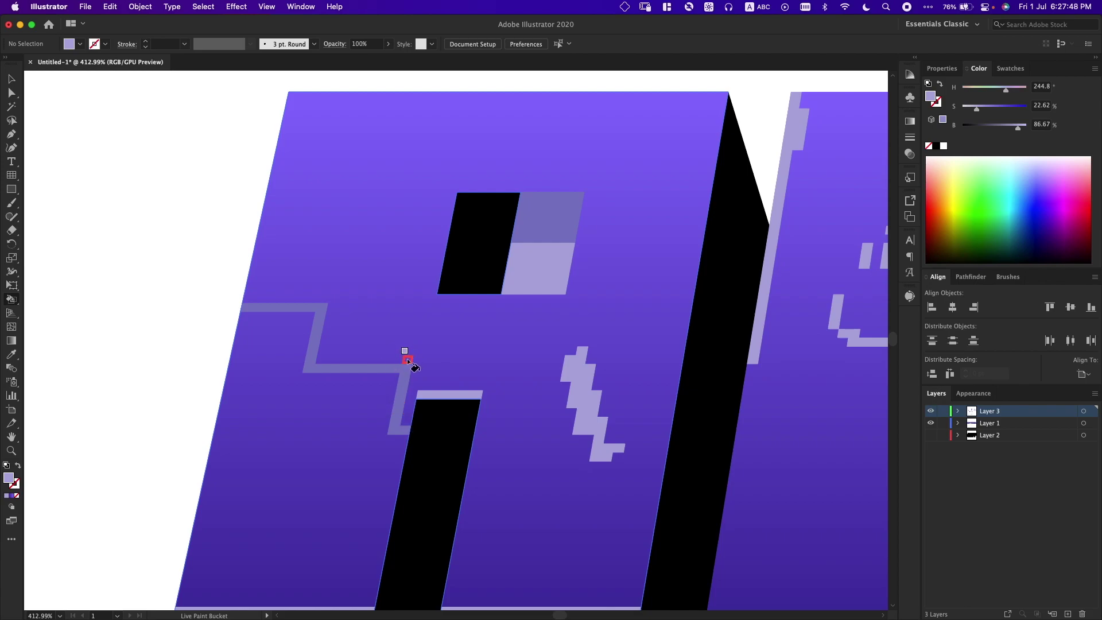
{"action": "left_click_drag", "start_coordinate": [408, 360], "coordinate": [321, 364]}
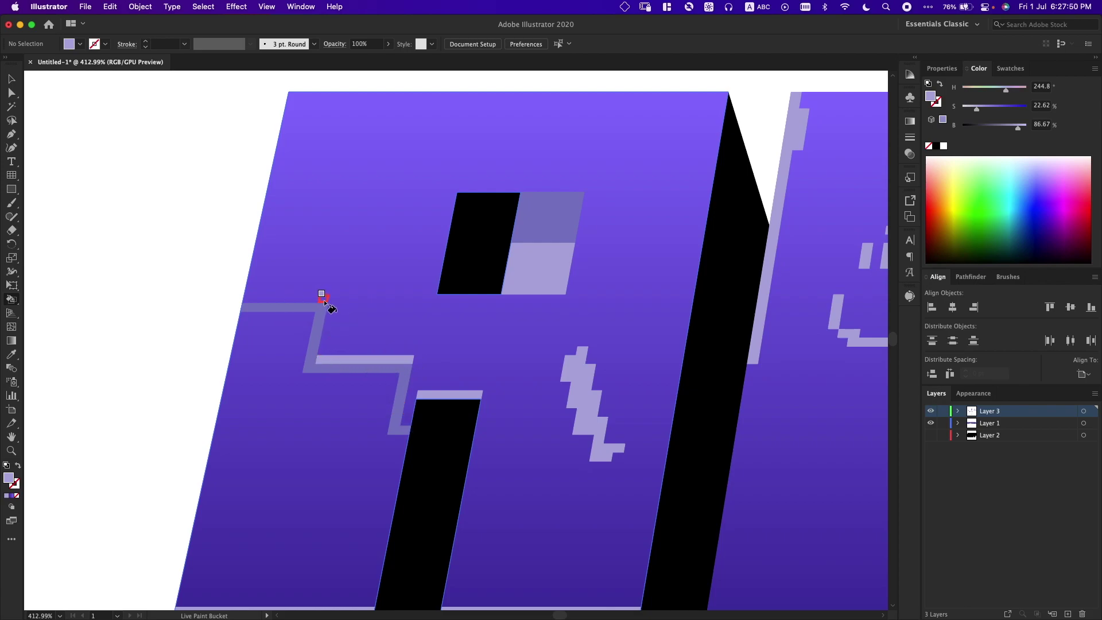
{"action": "left_click_drag", "start_coordinate": [325, 301], "coordinate": [252, 300]}
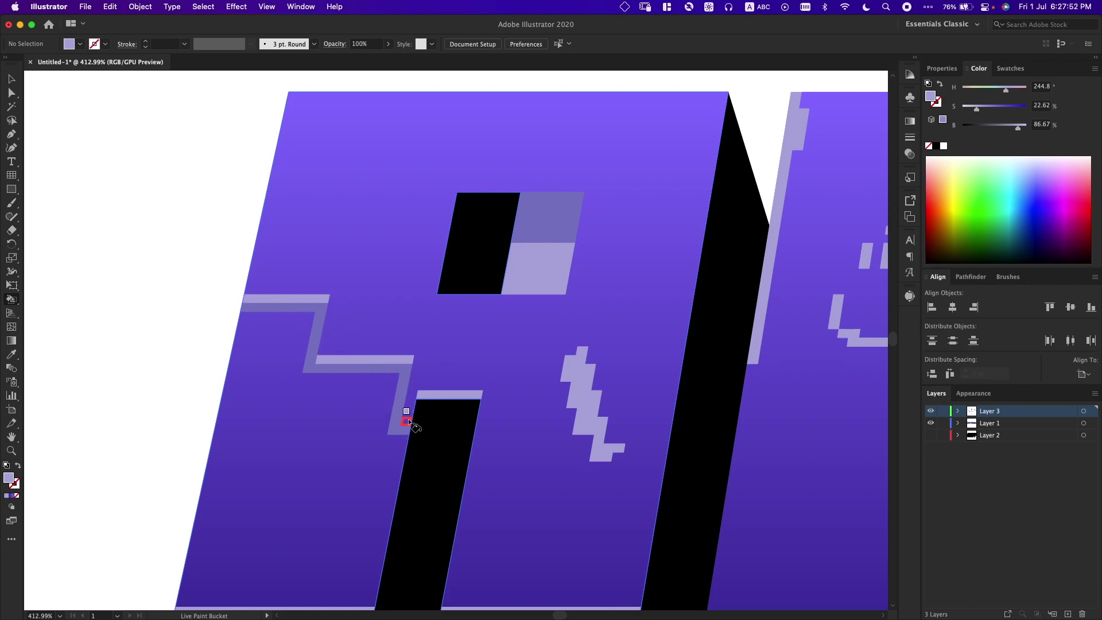
{"action": "left_click", "coordinate": [406, 422]}
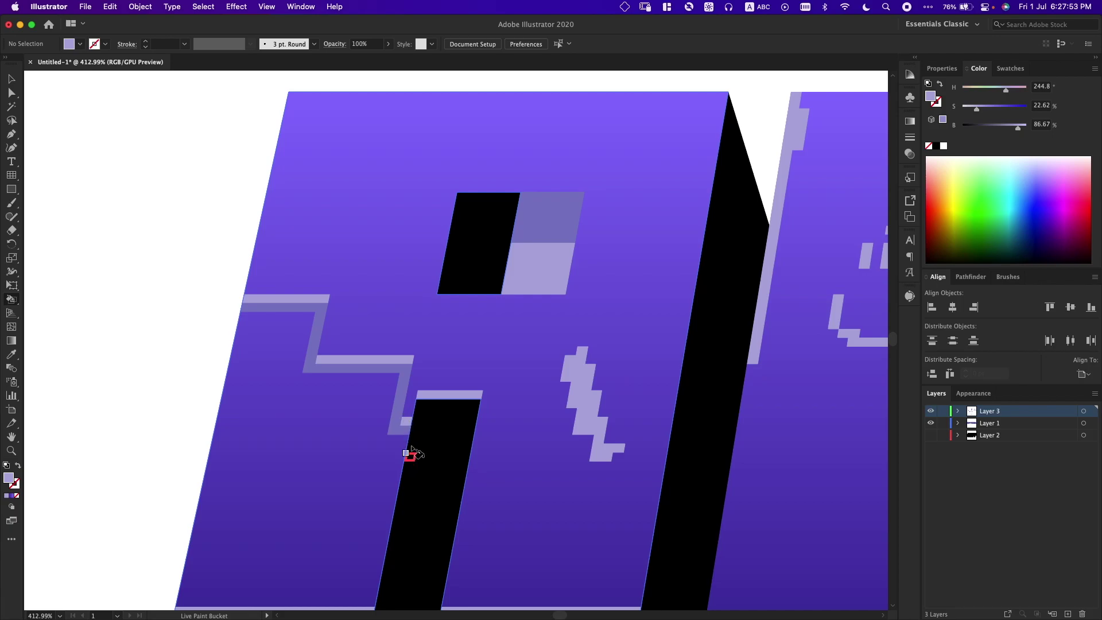
Step: Sample the zigzag's muted violet and darken the fill colour to #535391
{"action": "left_click", "coordinate": [402, 383], "text": "alt"}
{"action": "double_click", "coordinate": [6, 482]}
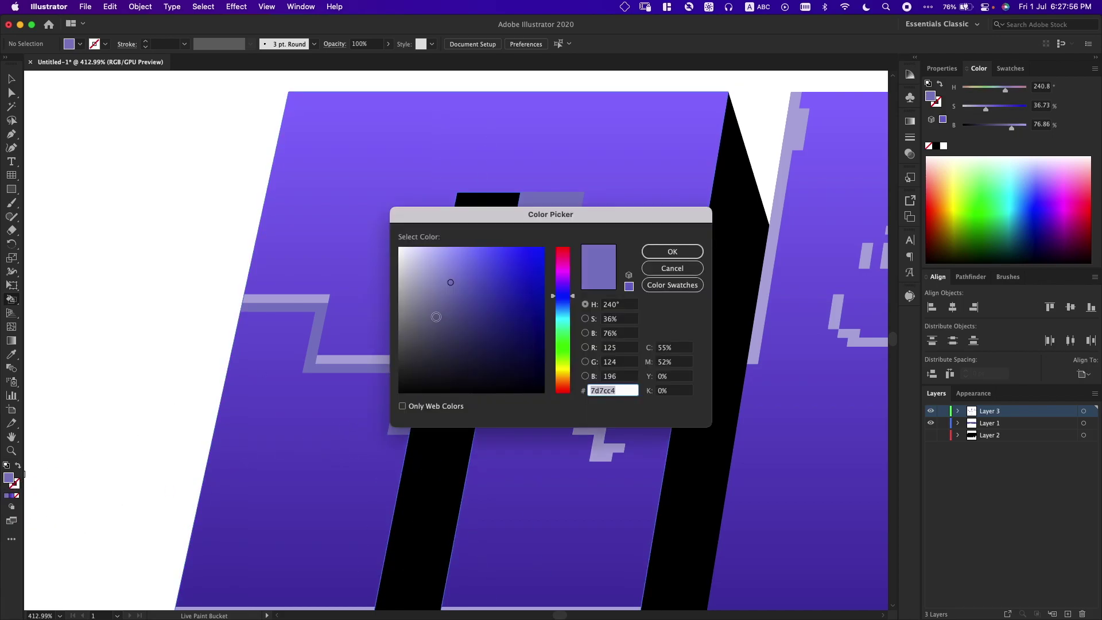
{"action": "mouse_move", "coordinate": [434, 313]}
{"action": "left_mouse_down"}
{"action": "mouse_move", "coordinate": [455, 296]}
{"action": "mouse_move", "coordinate": [462, 307]}
{"action": "left_mouse_up"}
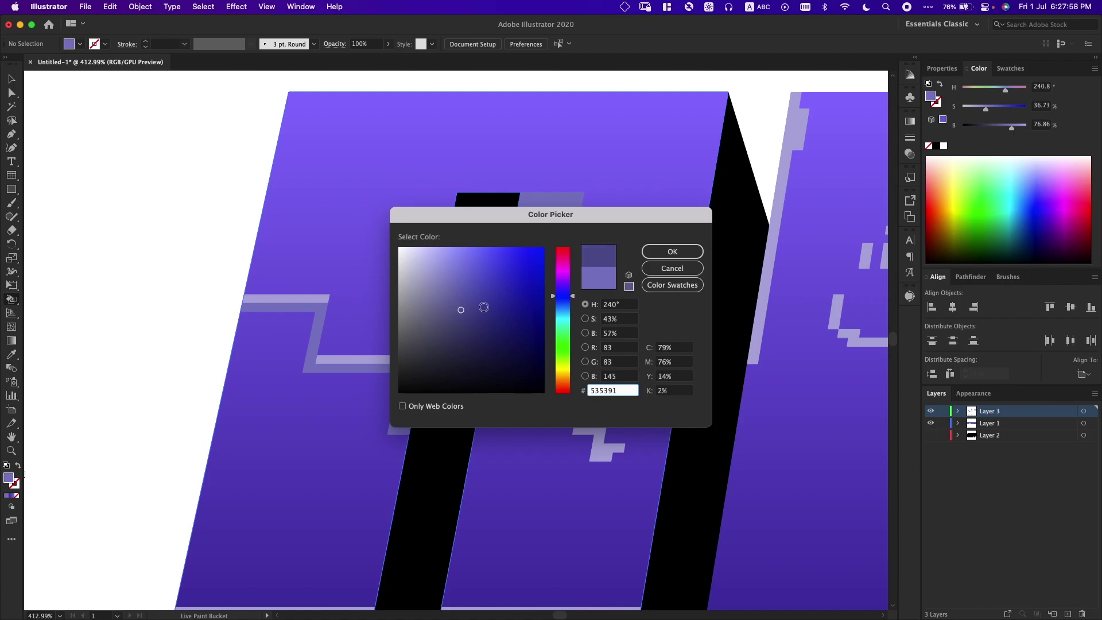
{"action": "left_click", "coordinate": [673, 251]}
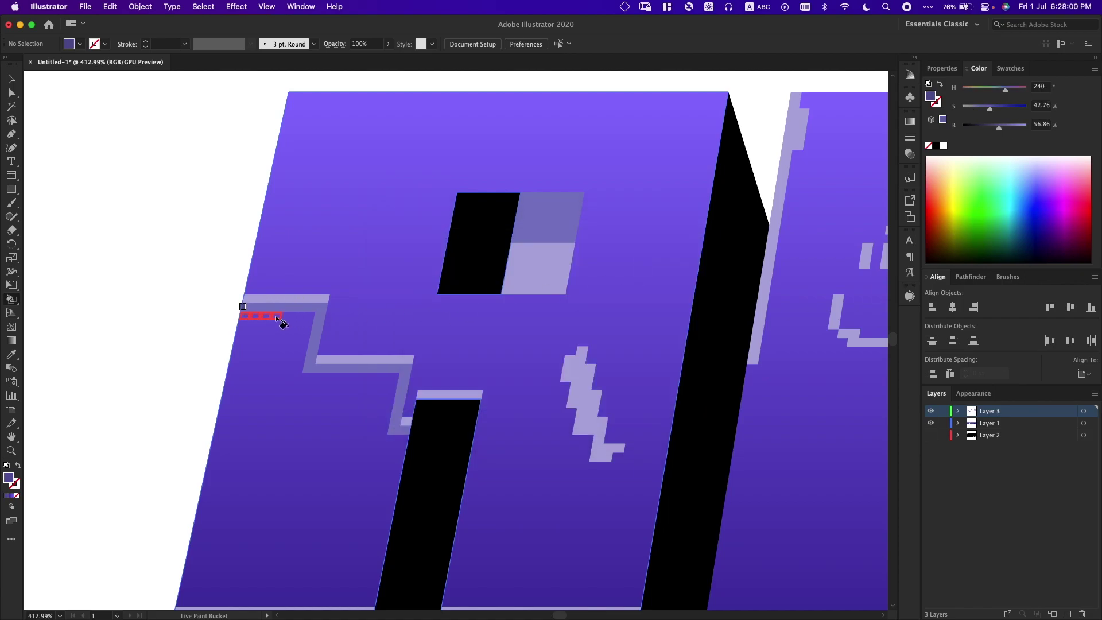
Step: Paint a dark violet shadow along the lower left side of the A's zigzag line, redoing its first vertical run
{"action": "left_click", "coordinate": [303, 319]}
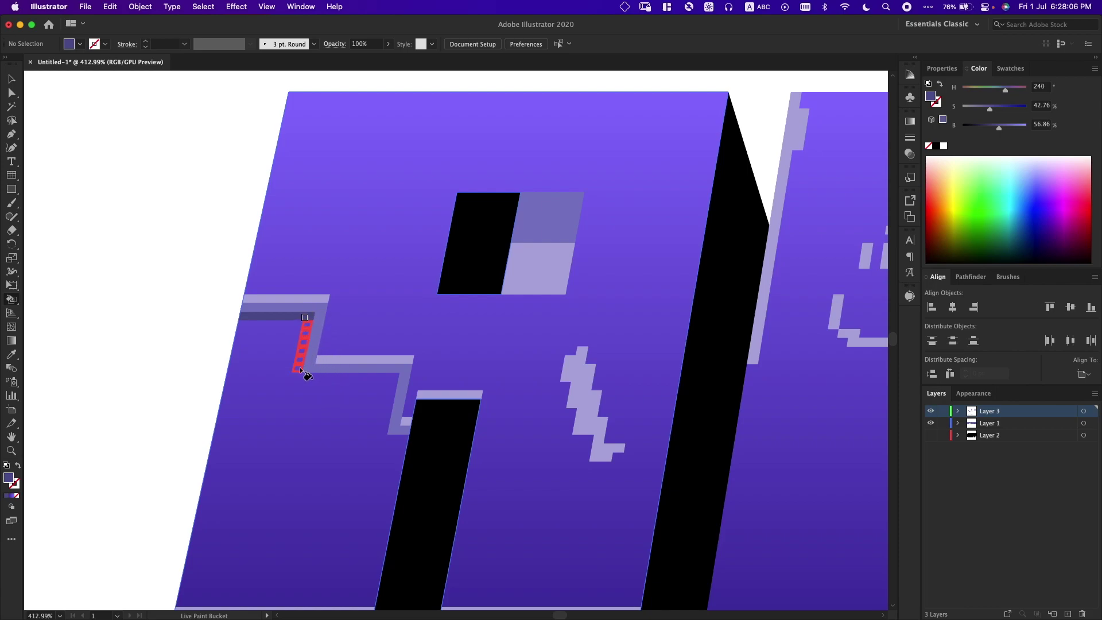
{"action": "left_click", "coordinate": [302, 348]}
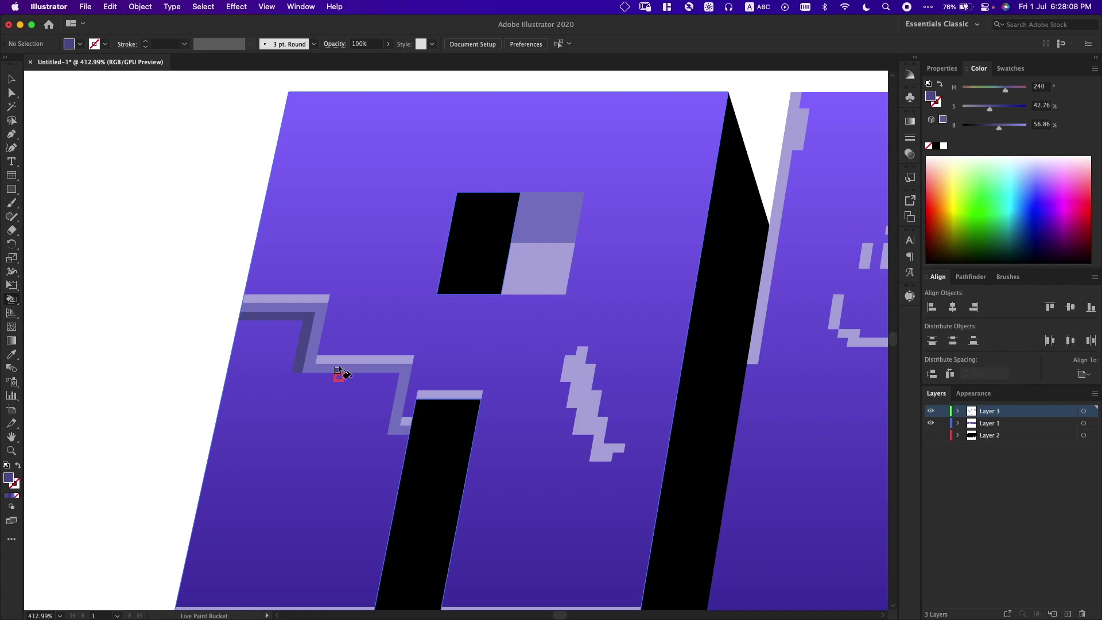
{"action": "key", "text": "super+z"}
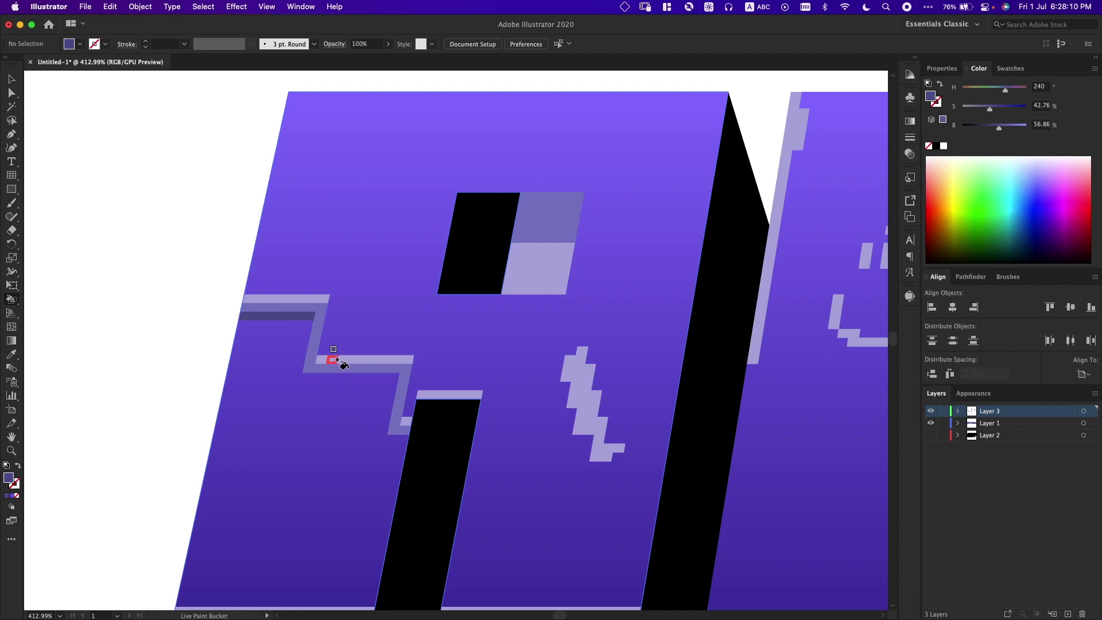
{"action": "left_click", "coordinate": [303, 363]}
{"action": "left_click_drag", "start_coordinate": [307, 376], "coordinate": [390, 383]}
{"action": "left_click_drag", "start_coordinate": [380, 426], "coordinate": [403, 442]}
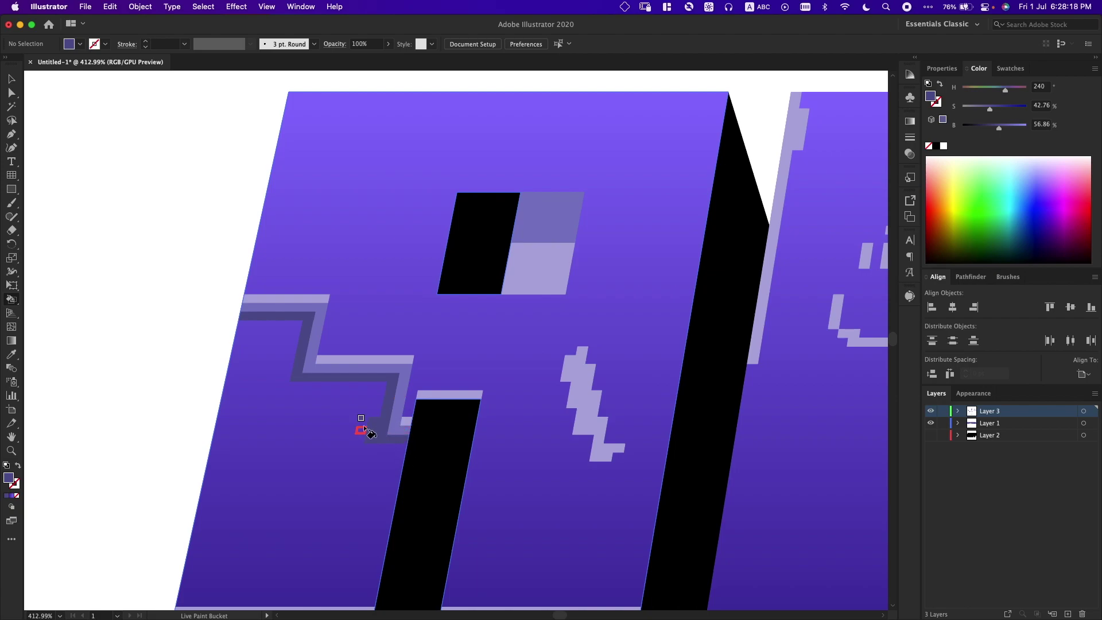
{"action": "scroll", "coordinate": [368, 431], "scroll_direction": "up", "scroll_amount": 3}
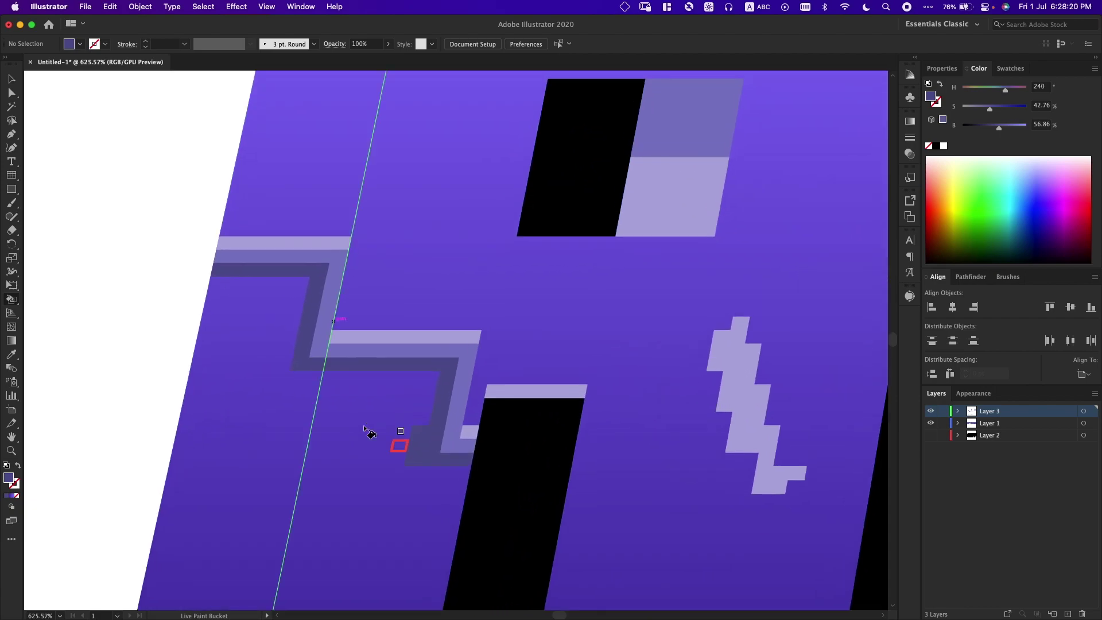
Step: Clear the dark cells beneath the zigzag's horizontal runs with fill None, leaving the vertical shadows
{"action": "scroll", "coordinate": [368, 431], "scroll_direction": "up", "scroll_amount": 3}
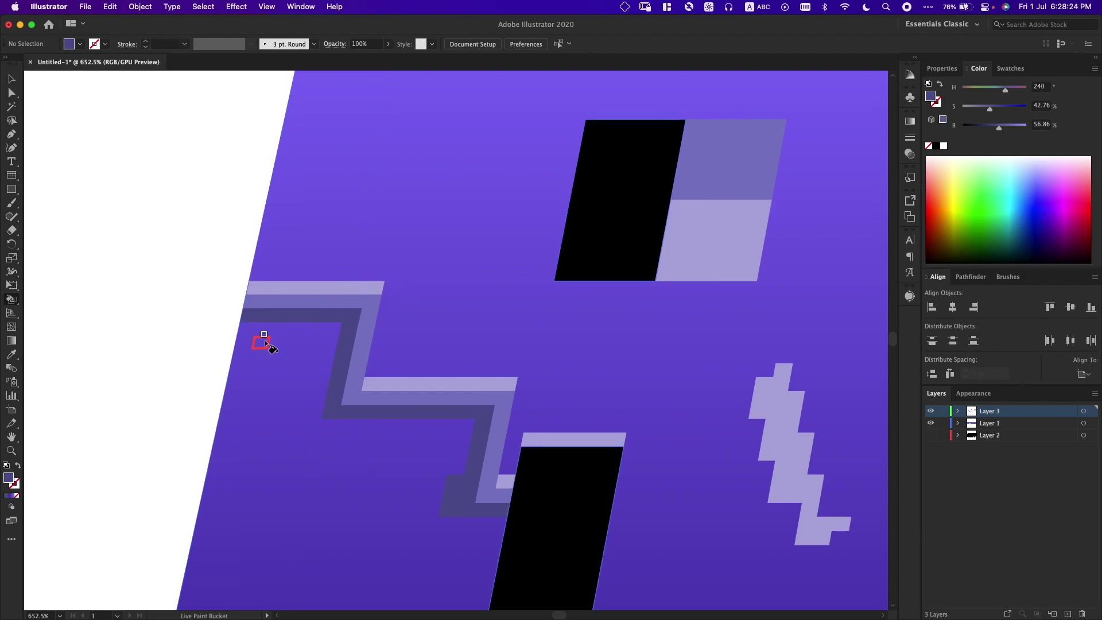
{"action": "key", "text": "/"}
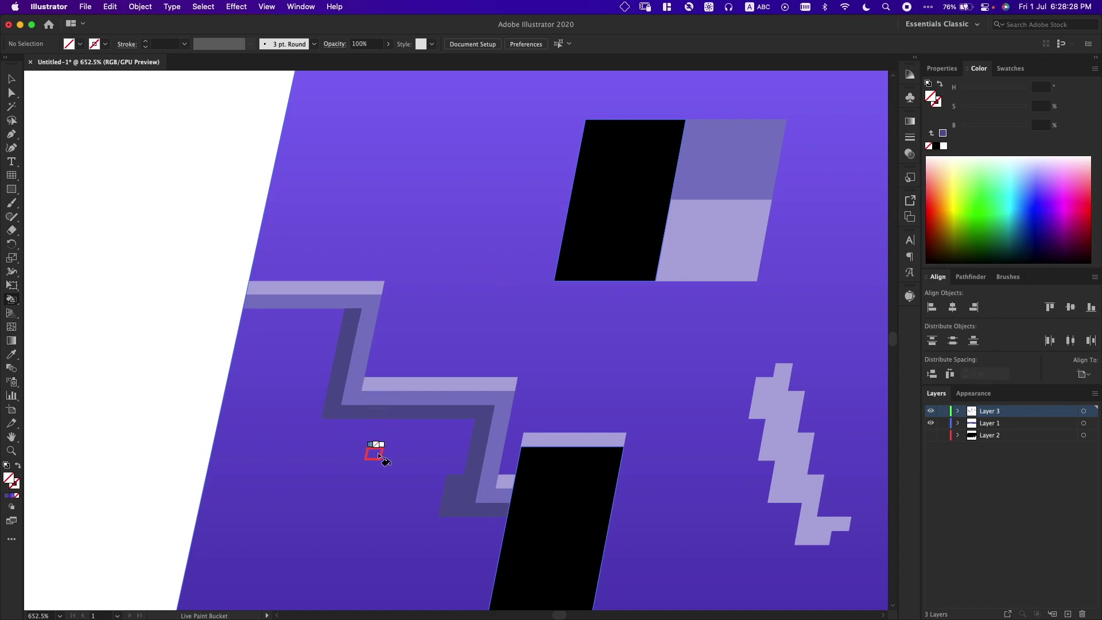
{"action": "scroll", "coordinate": [369, 450], "scroll_direction": "down", "scroll_amount": 3}
{"action": "scroll", "coordinate": [369, 451], "scroll_direction": "right", "scroll_amount": 2}
{"action": "left_click_drag", "start_coordinate": [296, 326], "coordinate": [426, 336]}
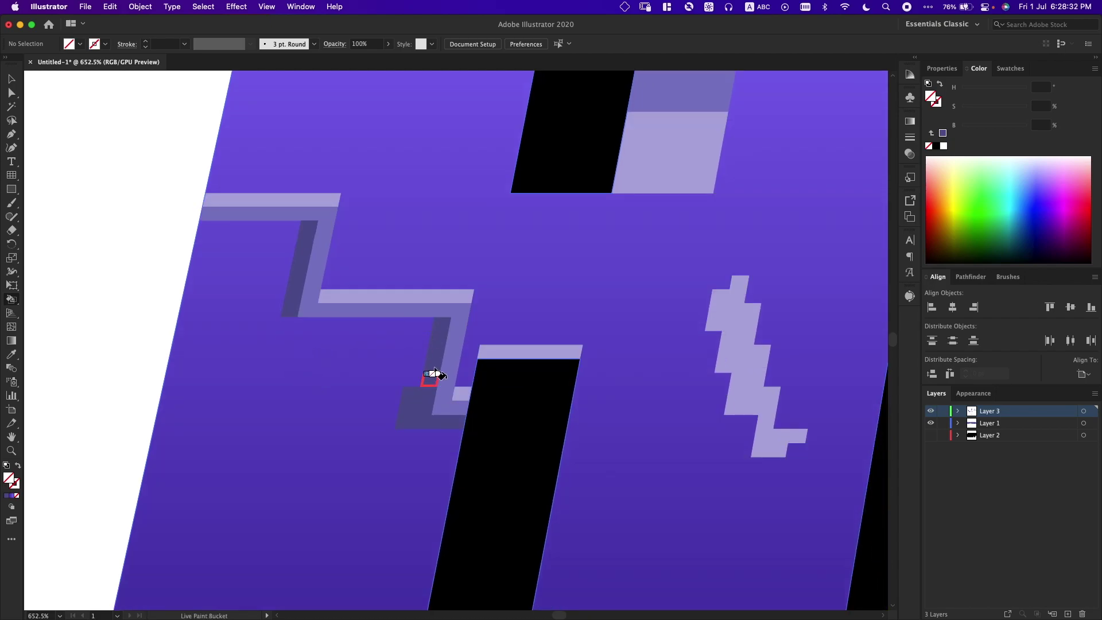
Step: Sample the dark violet and repaint the lavender cells on the zigzag's horizontal runs with it
{"action": "left_click", "coordinate": [437, 329], "text": "alt"}
{"action": "left_click_drag", "start_coordinate": [359, 295], "coordinate": [463, 303]}
{"action": "left_click_drag", "start_coordinate": [327, 201], "coordinate": [207, 201]}
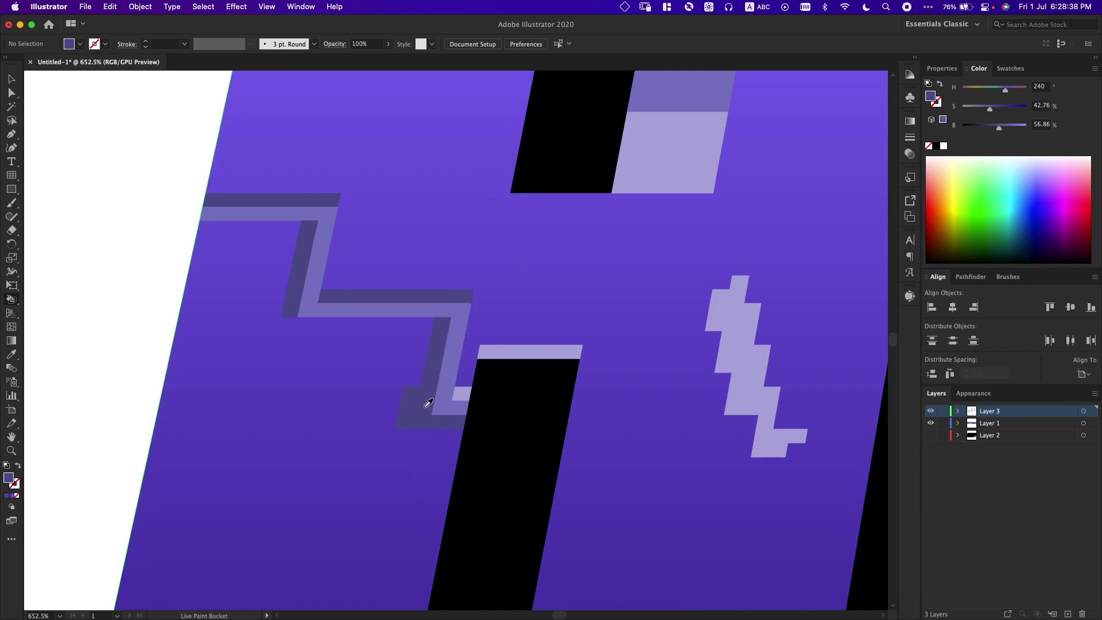
{"action": "left_click", "coordinate": [463, 395]}
Step: Sample the lavender and paint a highlight row directly above each dark horizontal run of the zigzag
{"action": "left_click", "coordinate": [503, 351], "text": "alt"}
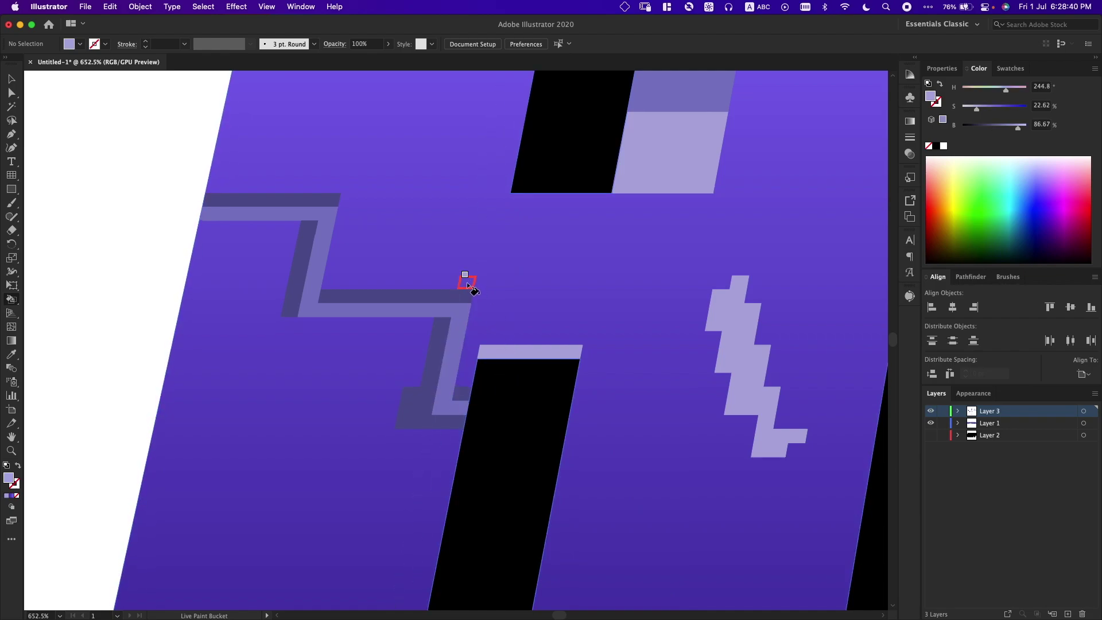
{"action": "mouse_move", "coordinate": [467, 284]}
{"action": "left_mouse_down"}
{"action": "mouse_move", "coordinate": [343, 281]}
{"action": "mouse_move", "coordinate": [425, 282]}
{"action": "left_mouse_up"}
{"action": "left_click", "coordinate": [462, 381]}
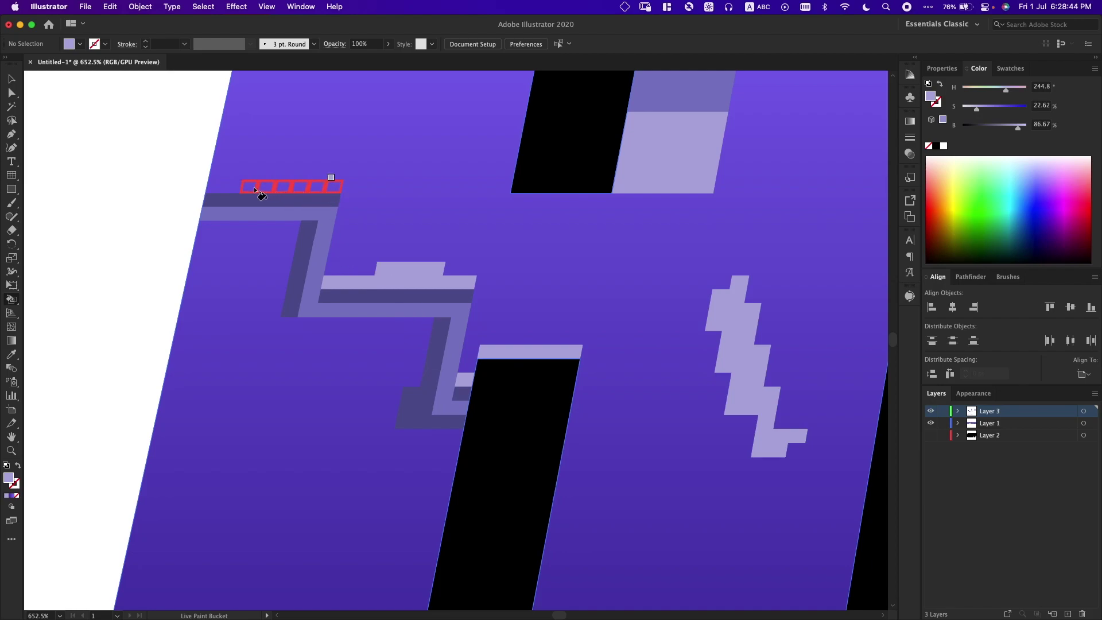
{"action": "left_click", "coordinate": [220, 188]}
Step: Clear the stray lavender cells above the zigzag and the extra dark cells at its lower end with fill None
{"action": "scroll", "coordinate": [339, 276], "scroll_direction": "down", "scroll_amount": 3}
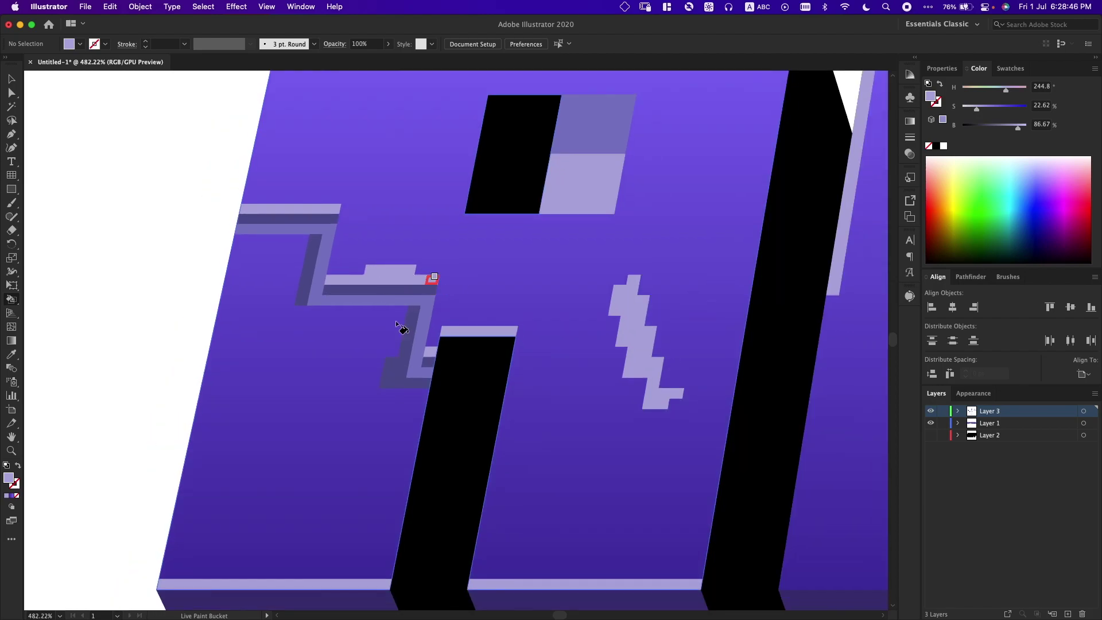
{"action": "key", "text": "slash"}
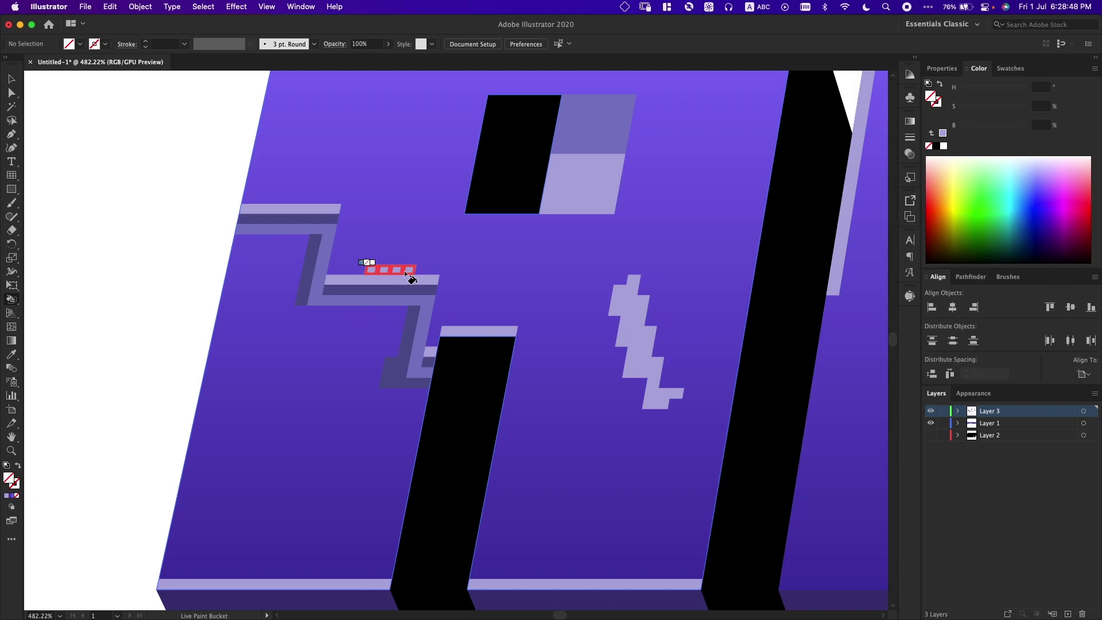
{"action": "left_click", "coordinate": [387, 375]}
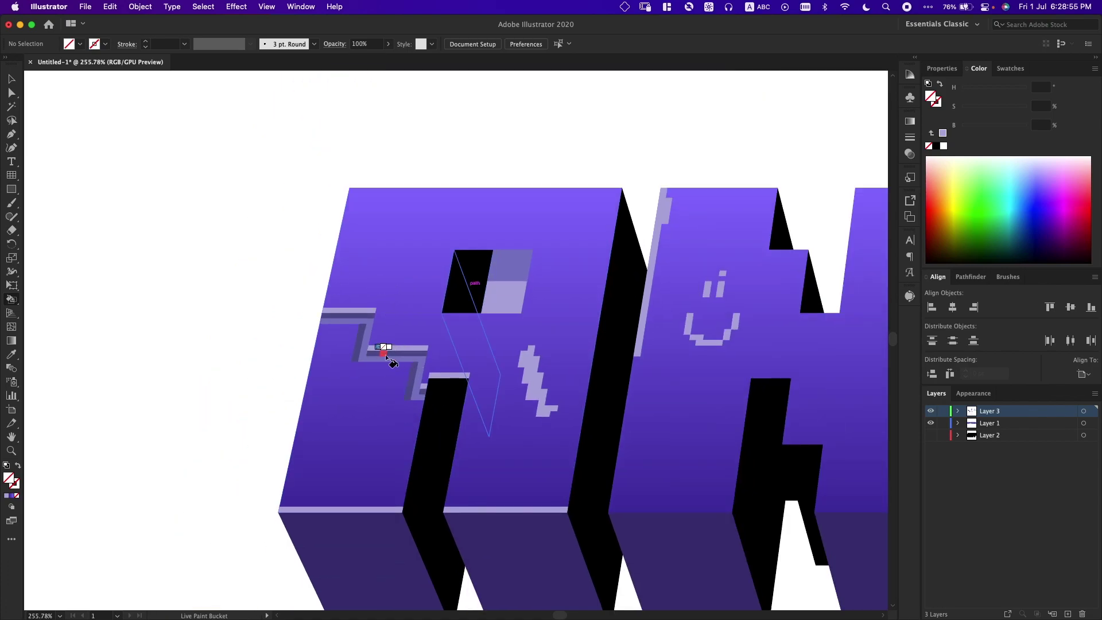
Step: Hide Layer 3 with the pixel details, show the black outline on Layer 2, and activate the Direct Selection tool
{"action": "scroll", "coordinate": [391, 361], "scroll_direction": "right", "scroll_amount": 3}
{"action": "scroll", "coordinate": [390, 361], "scroll_direction": "up", "scroll_amount": 3}
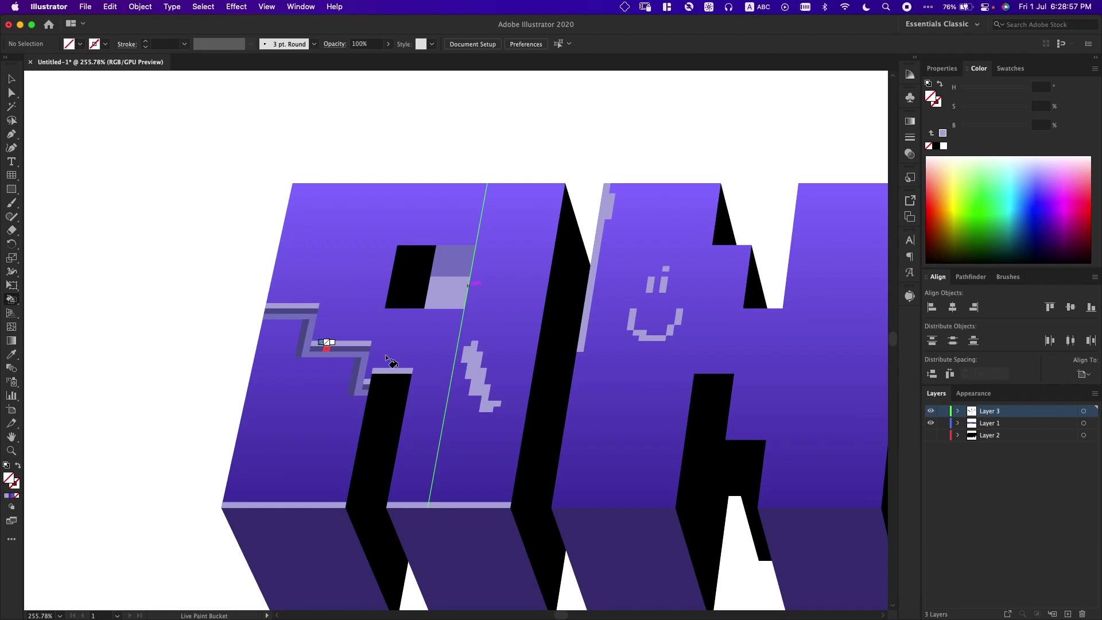
{"action": "left_click", "coordinate": [931, 411]}
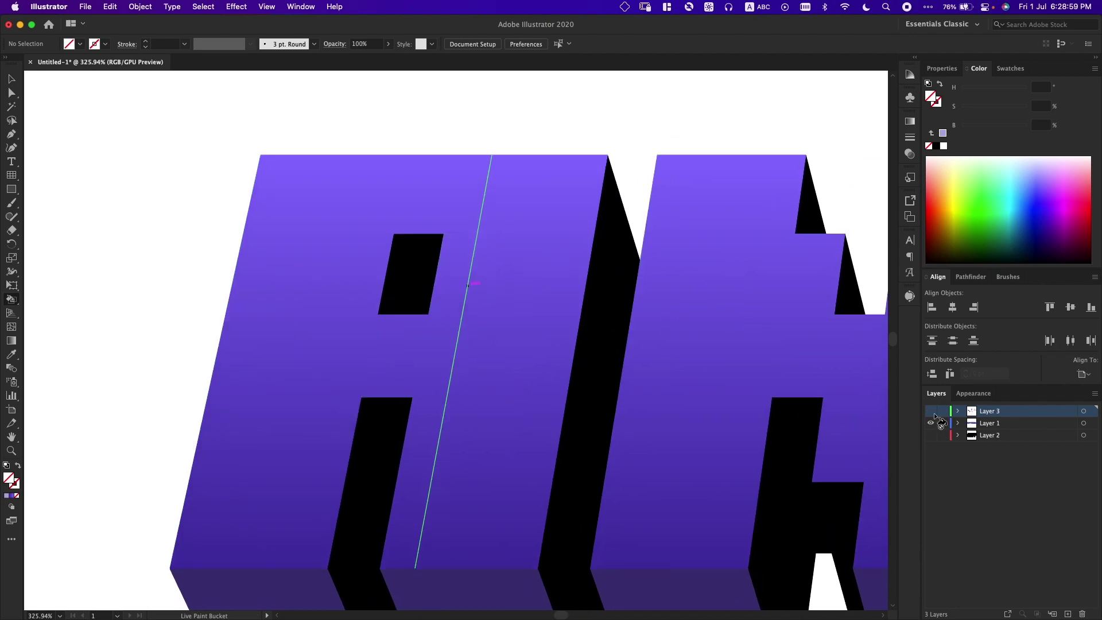
{"action": "left_click", "coordinate": [930, 436]}
{"action": "key", "text": "a"}
{"action": "scroll", "coordinate": [751, 406], "scroll_direction": "down", "scroll_amount": 5}
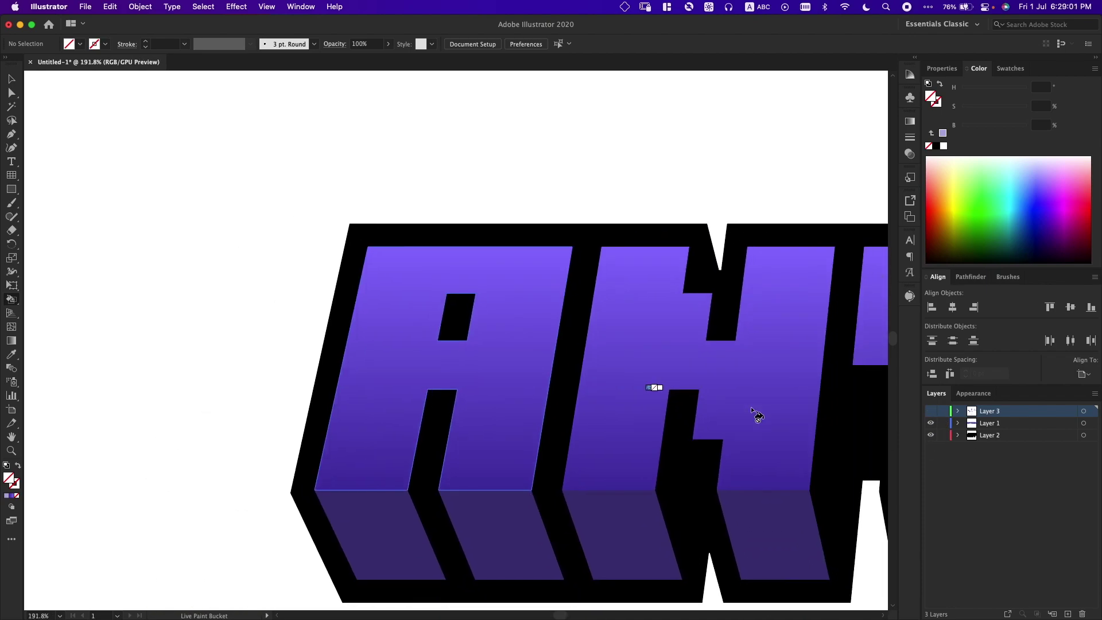
{"action": "scroll", "coordinate": [751, 407], "scroll_direction": "down", "scroll_amount": 3}
{"action": "scroll", "coordinate": [753, 413], "scroll_direction": "right", "scroll_amount": 5}
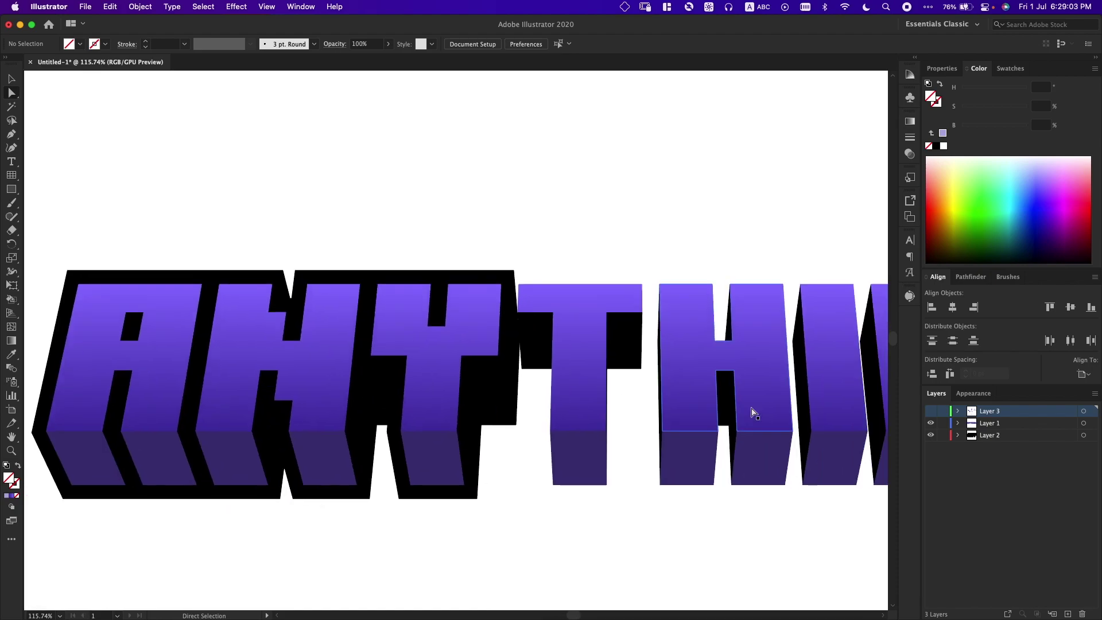
{"action": "scroll", "coordinate": [477, 472], "scroll_direction": "right", "scroll_amount": 6}
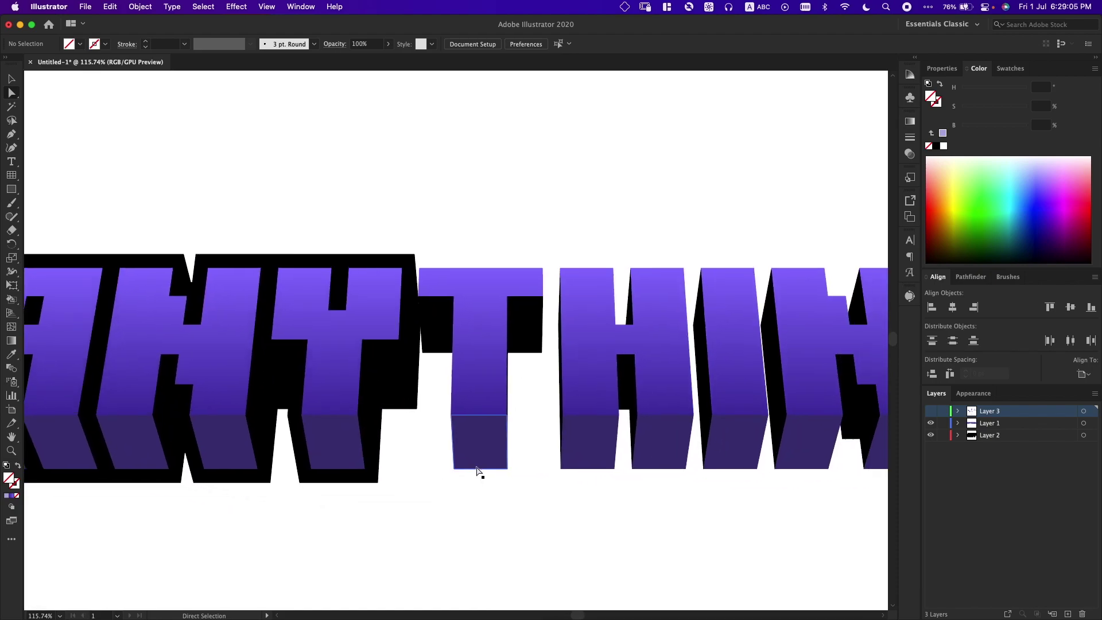
{"action": "scroll", "coordinate": [480, 473], "scroll_direction": "down", "scroll_amount": 2}
{"action": "left_click_drag", "start_coordinate": [479, 474], "coordinate": [478, 479]}
{"action": "left_click", "coordinate": [500, 509]}
{"action": "scroll", "coordinate": [501, 509], "scroll_direction": "right", "scroll_amount": 2}
{"action": "key", "text": "super+z"}
{"action": "scroll", "coordinate": [500, 508], "scroll_direction": "up", "scroll_amount": 2}
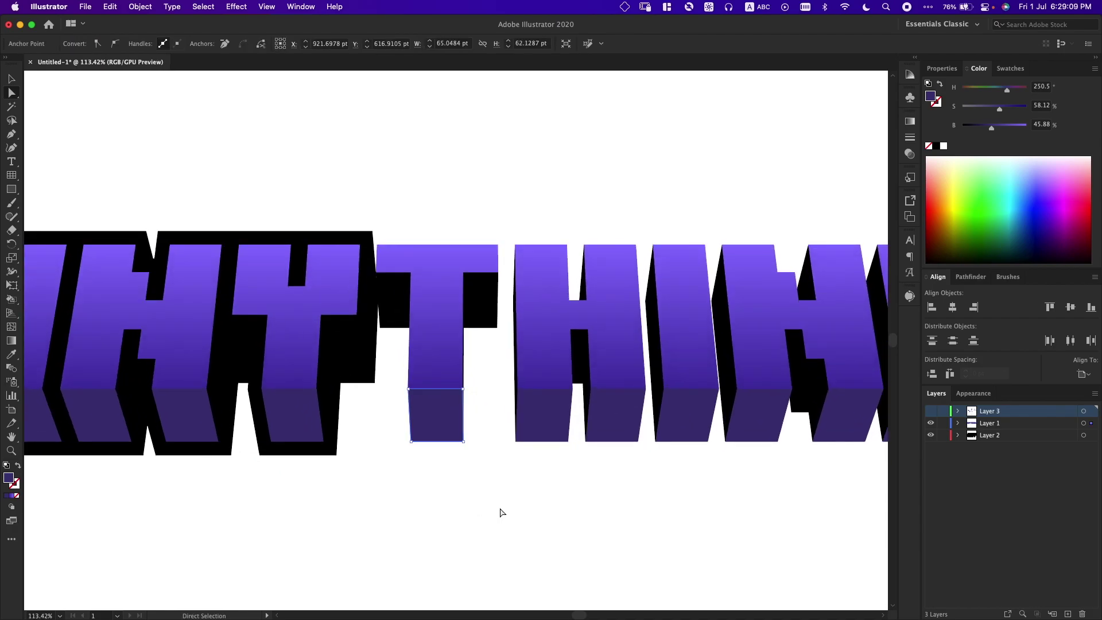
{"action": "left_click", "coordinate": [500, 508]}
{"action": "scroll", "coordinate": [500, 509], "scroll_direction": "down", "scroll_amount": 4}
{"action": "scroll", "coordinate": [500, 509], "scroll_direction": "down", "scroll_amount": 1}
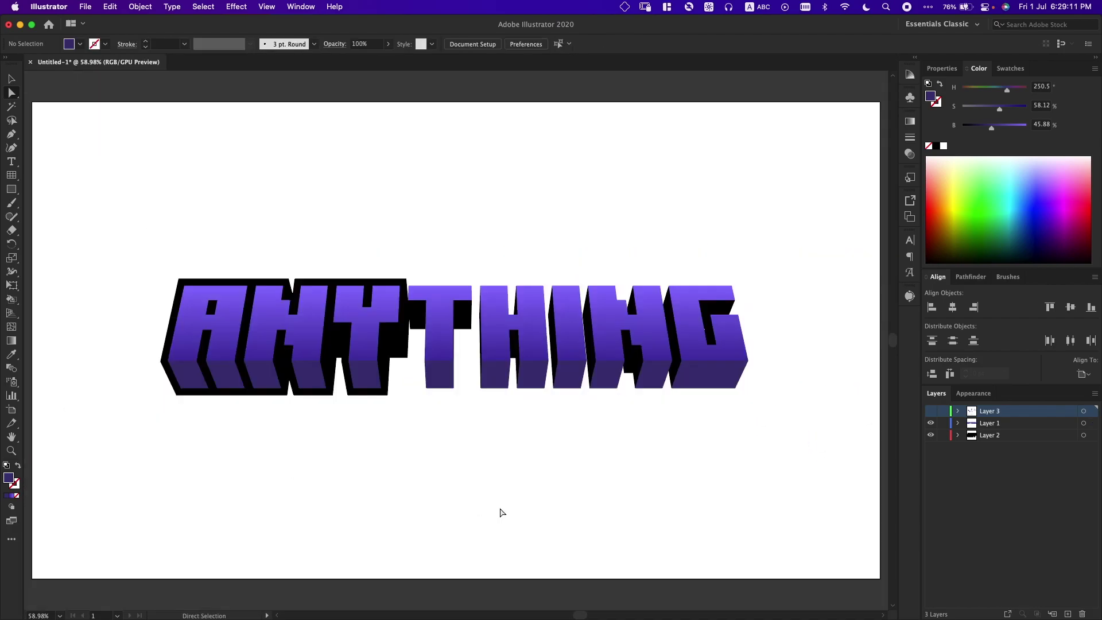